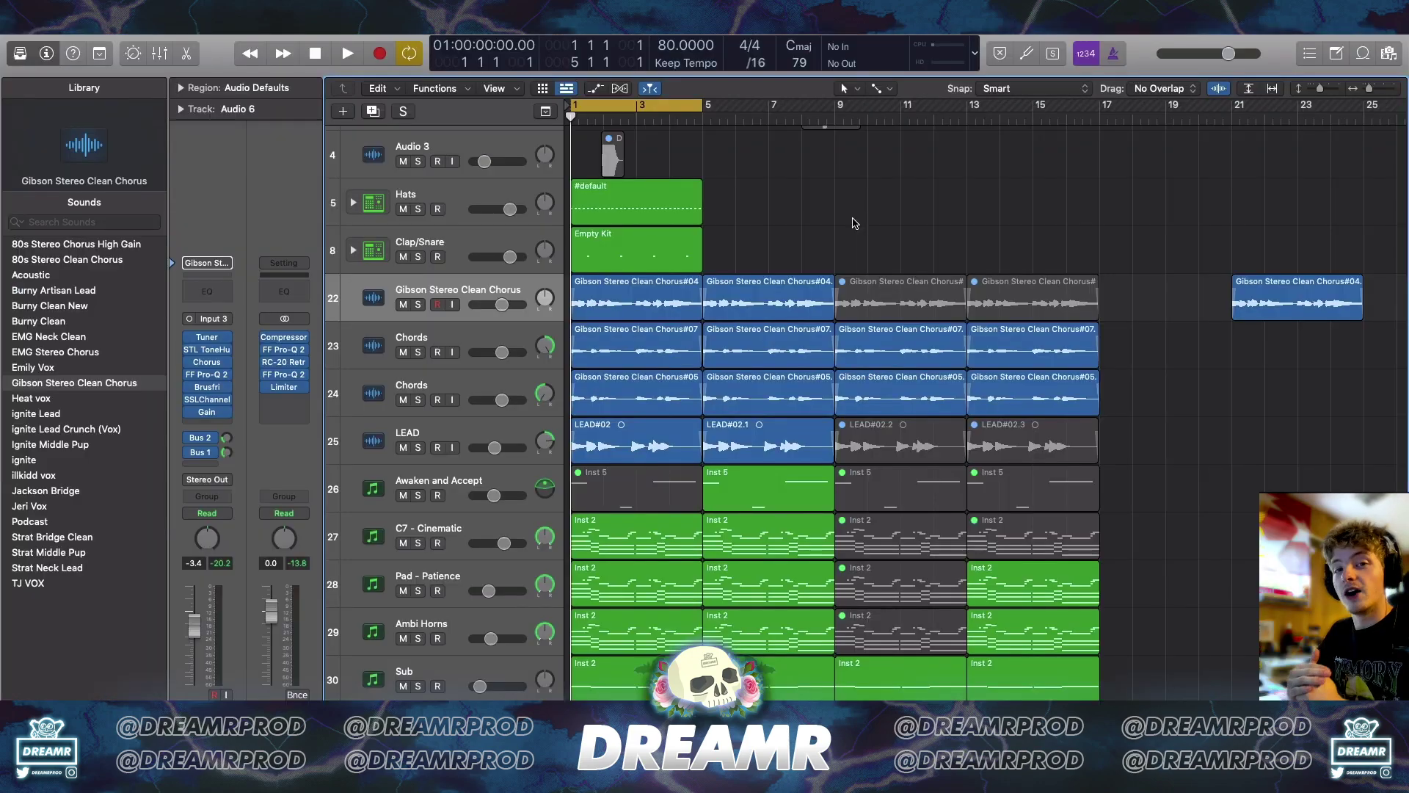
# - Solo both Chords tracks and the LEAD track
pyautogui.click(488, 340)
pyautogui.press('s')
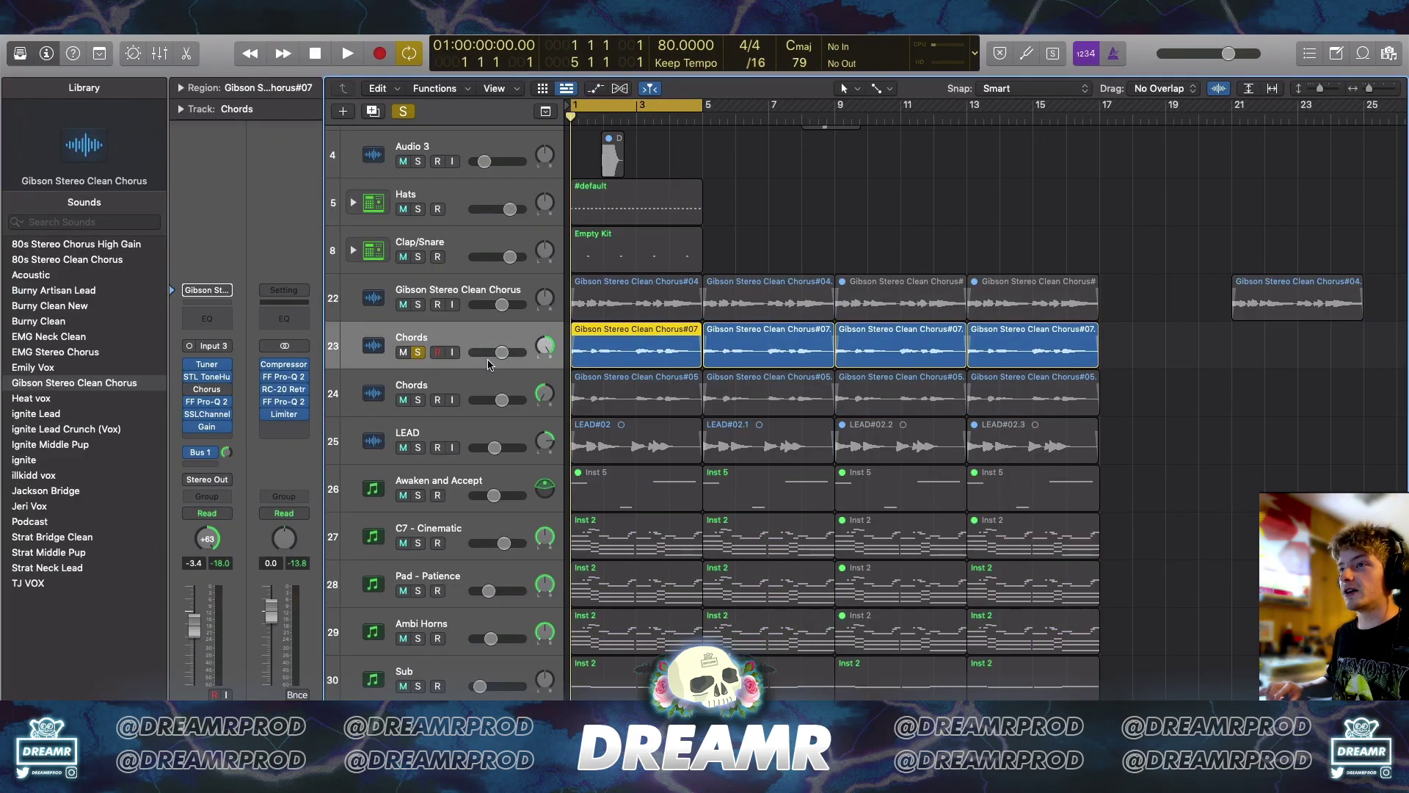
pyautogui.click(485, 380)
pyautogui.press('s')
pyautogui.click(485, 428)
pyautogui.press('s')
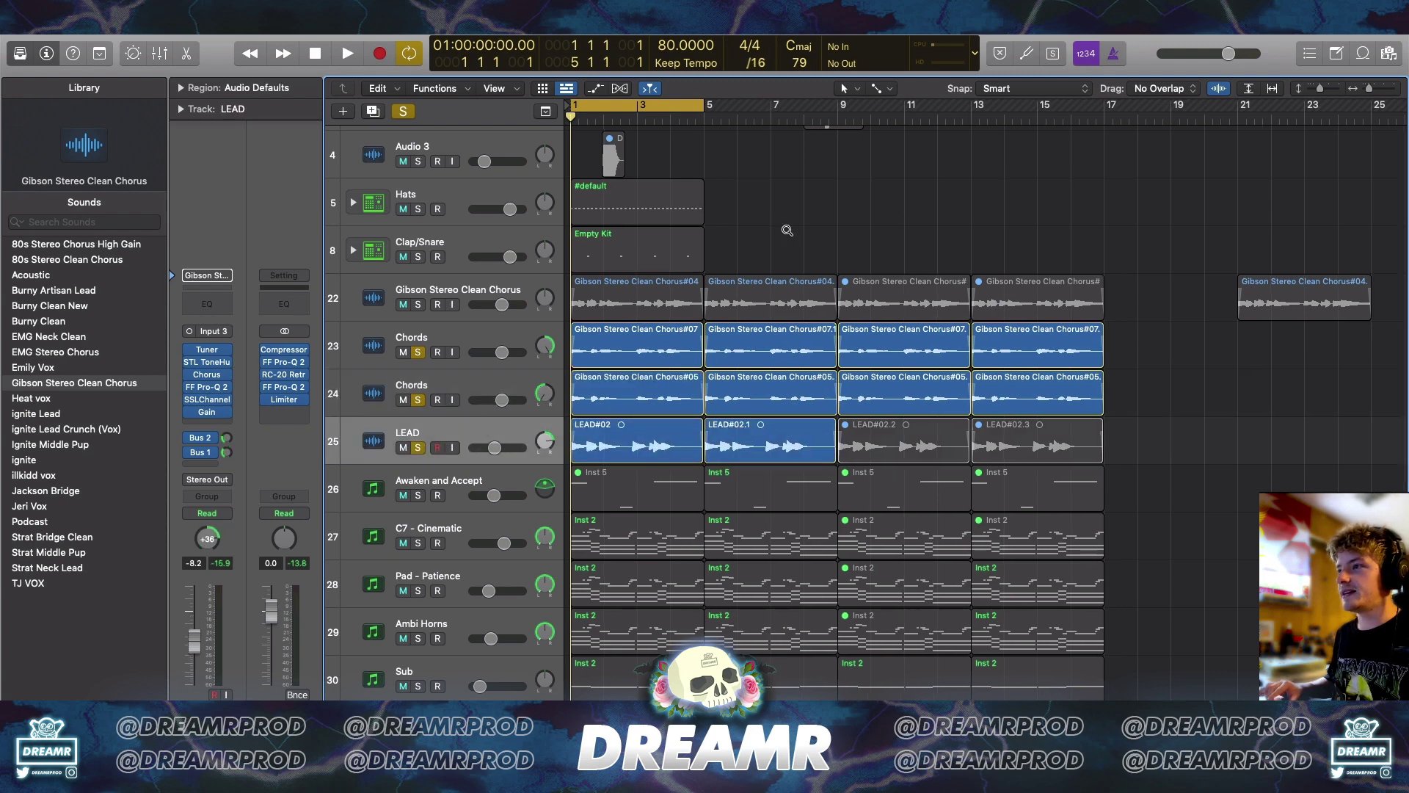
# - Turn off the cycle range, play the soloed guitar parts through the first four bars, and return the playhead to the start
pyautogui.keyDown('ctrl'); pyautogui.keyDown('alt'); pyautogui.click(787, 231); pyautogui.keyUp('alt'); pyautogui.keyUp('ctrl')
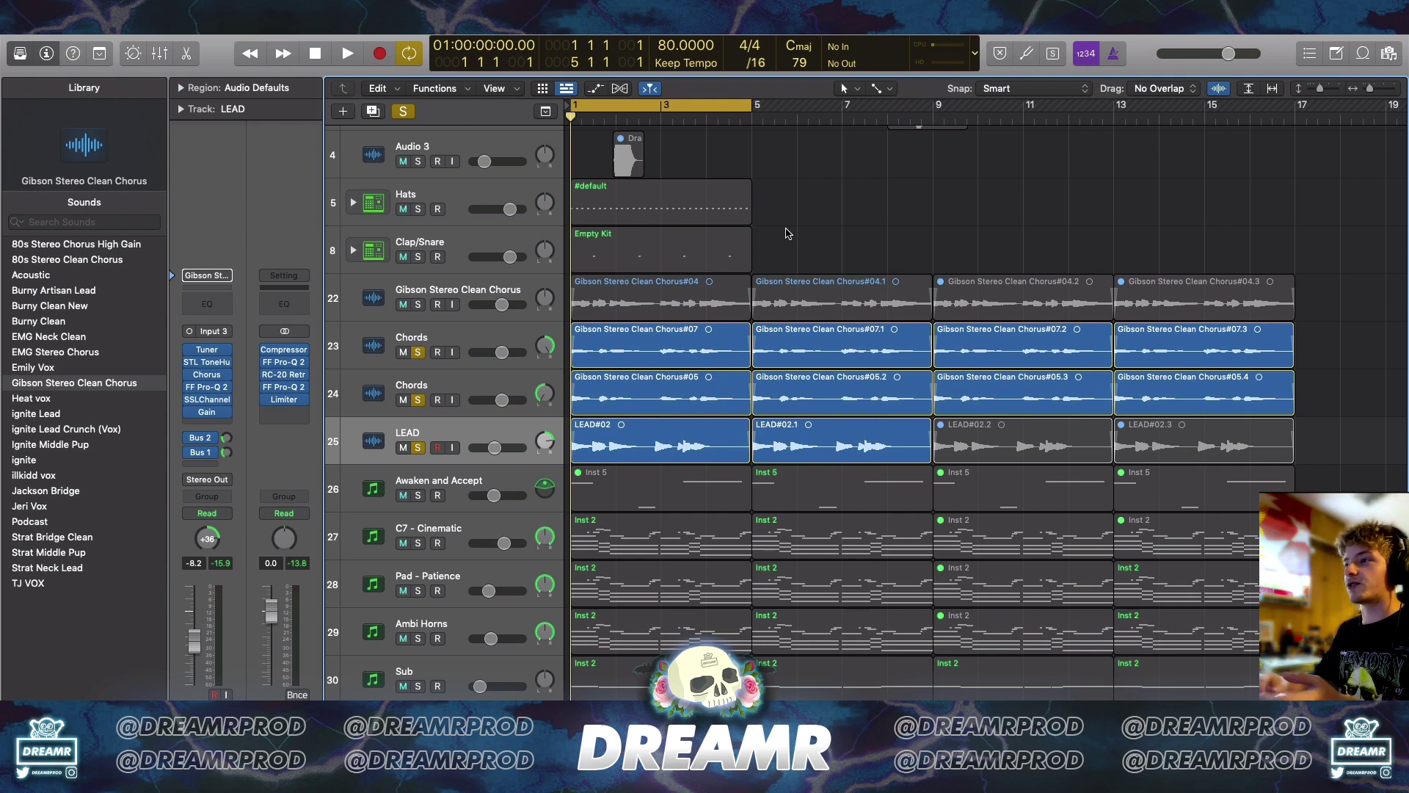
pyautogui.click(665, 103)
pyautogui.press('space')
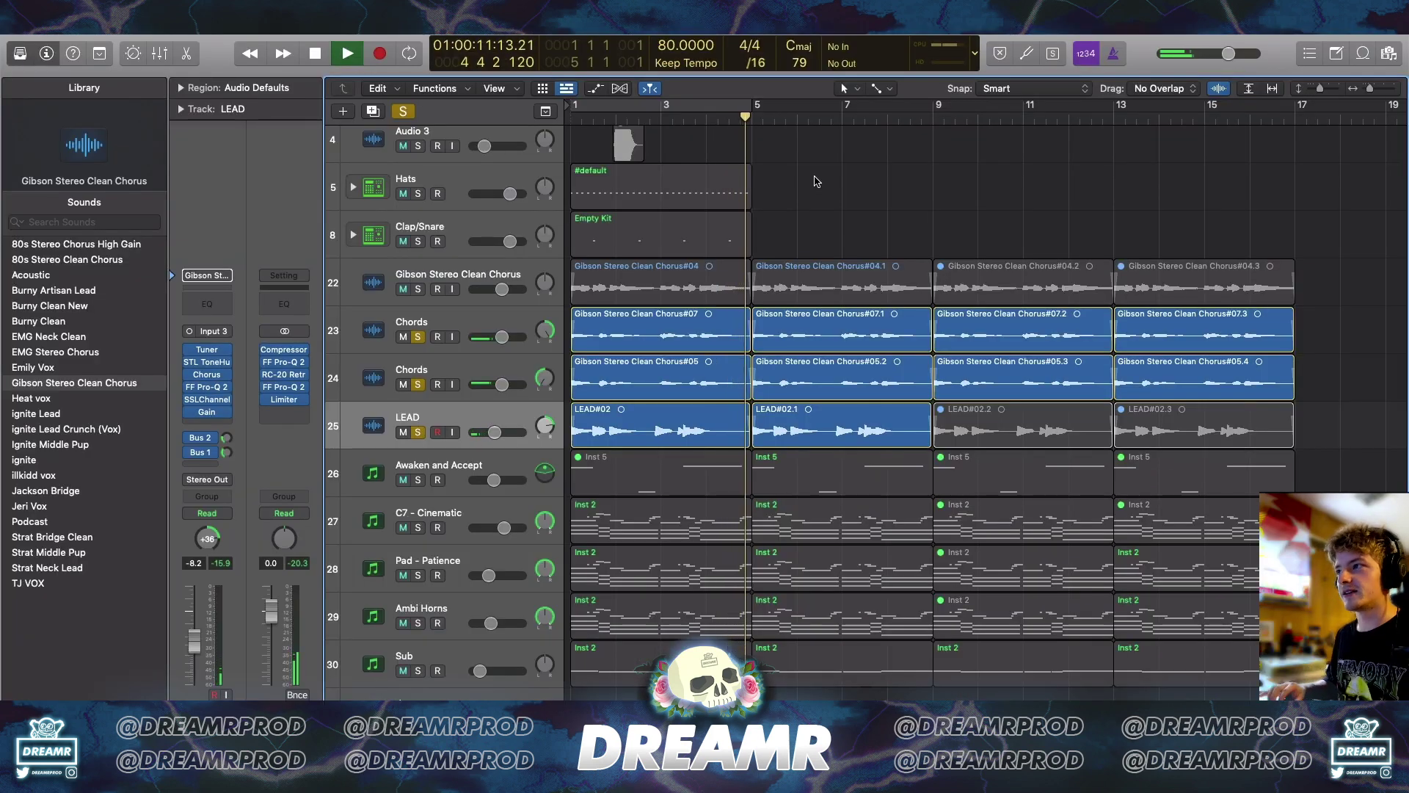
pyautogui.press('space')
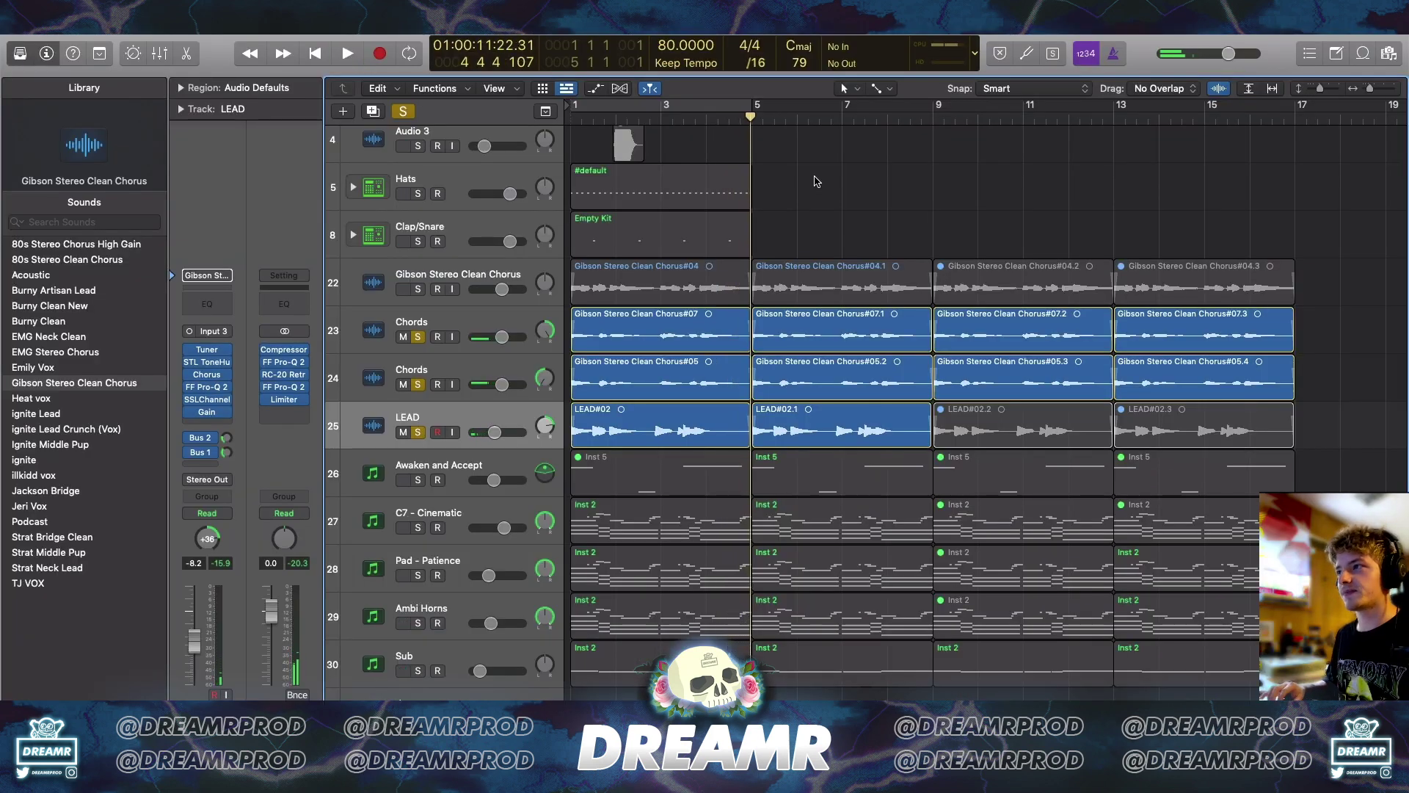
pyautogui.press('Return')
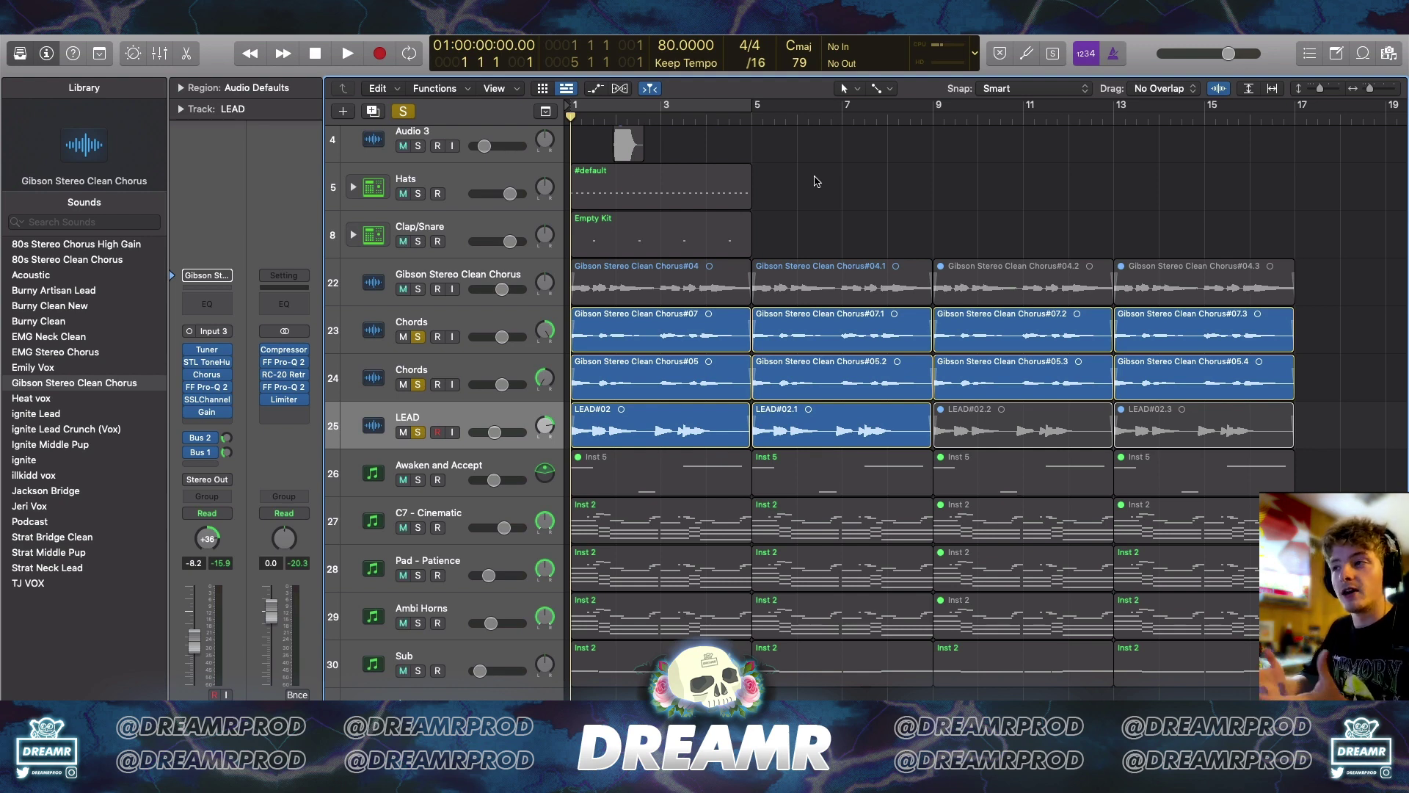
# - Solo only the C7 - Cinematic track and listen to it while examining its FF Pro-Q 2 equalizer curve
pyautogui.click(468, 514)
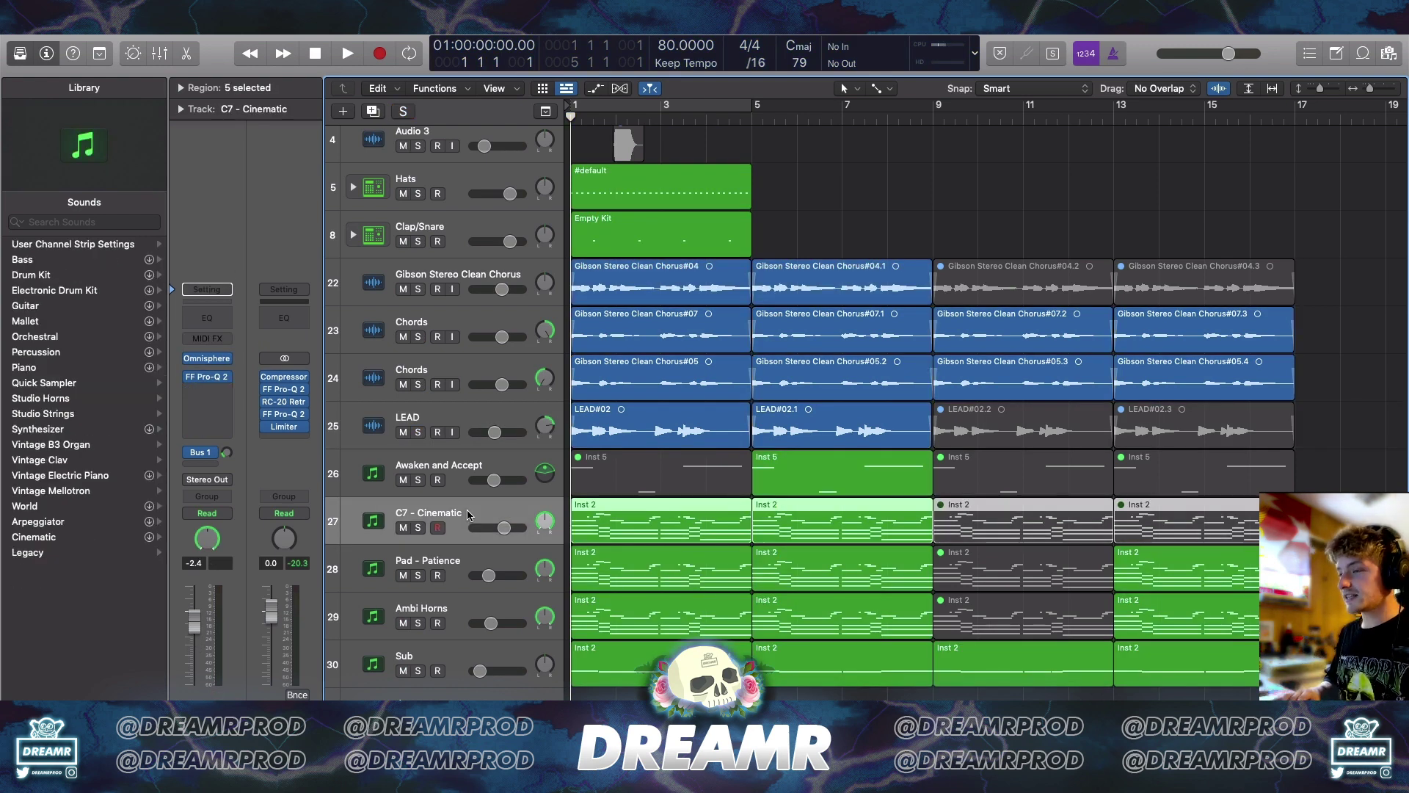
pyautogui.press('s')
pyautogui.click(206, 376)
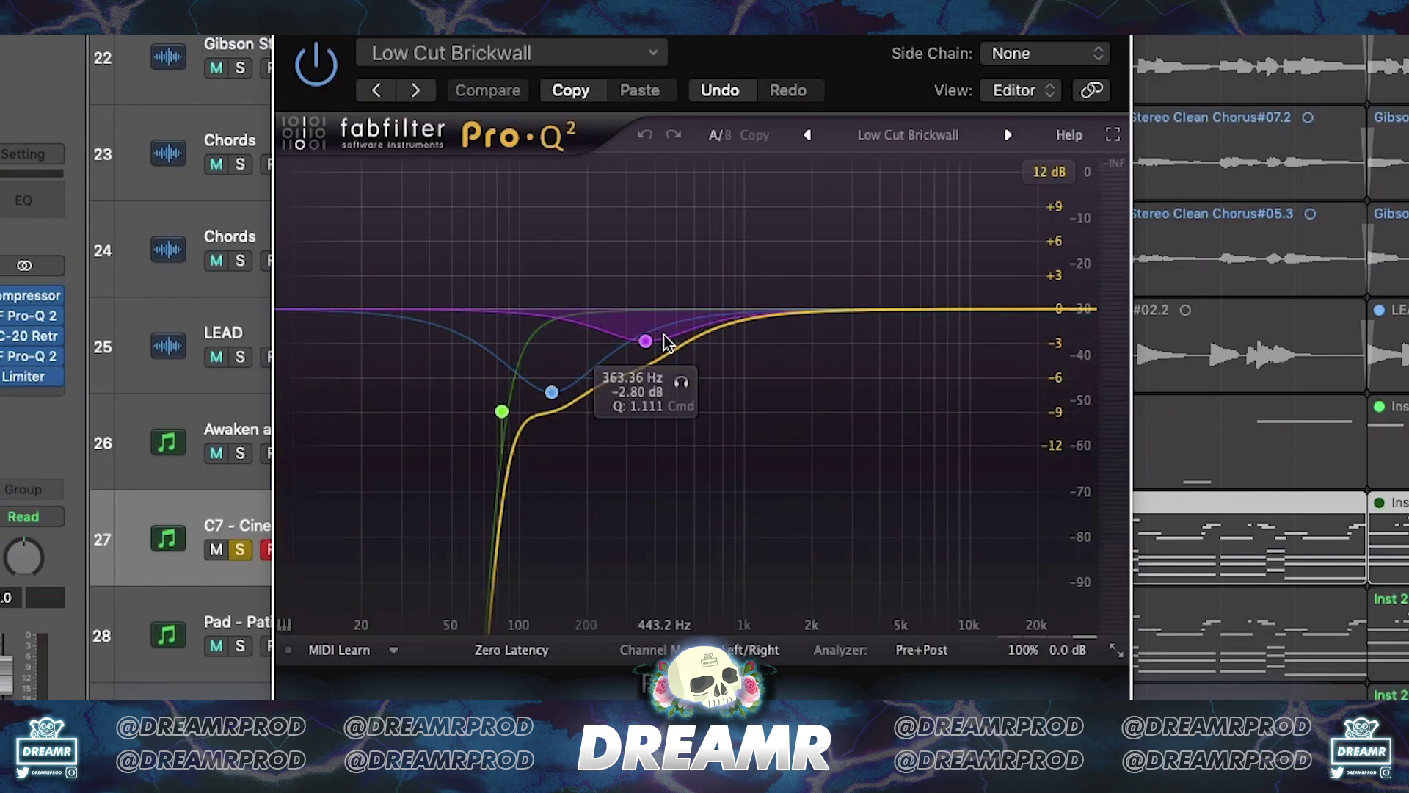
pyautogui.press('space')
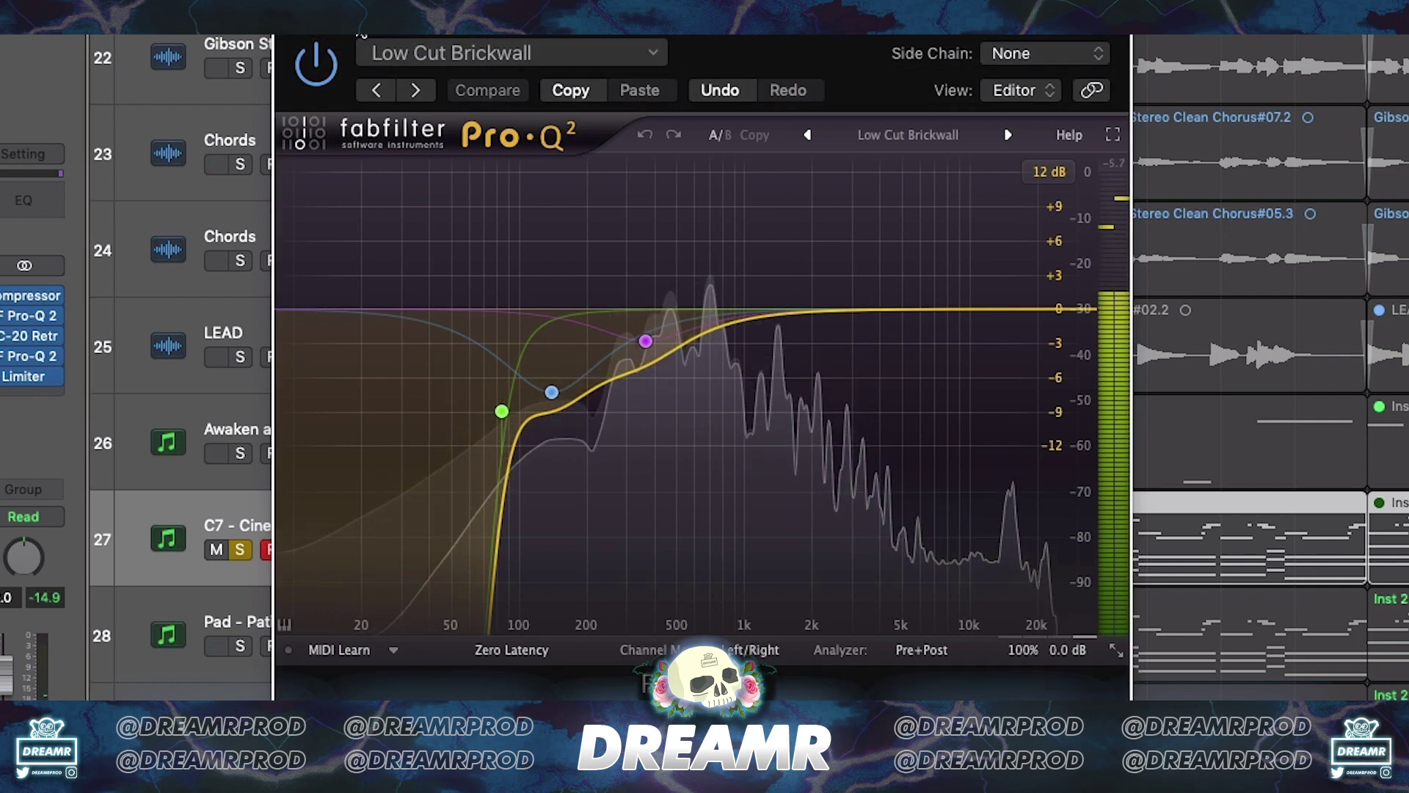
pyautogui.click(447, 205)
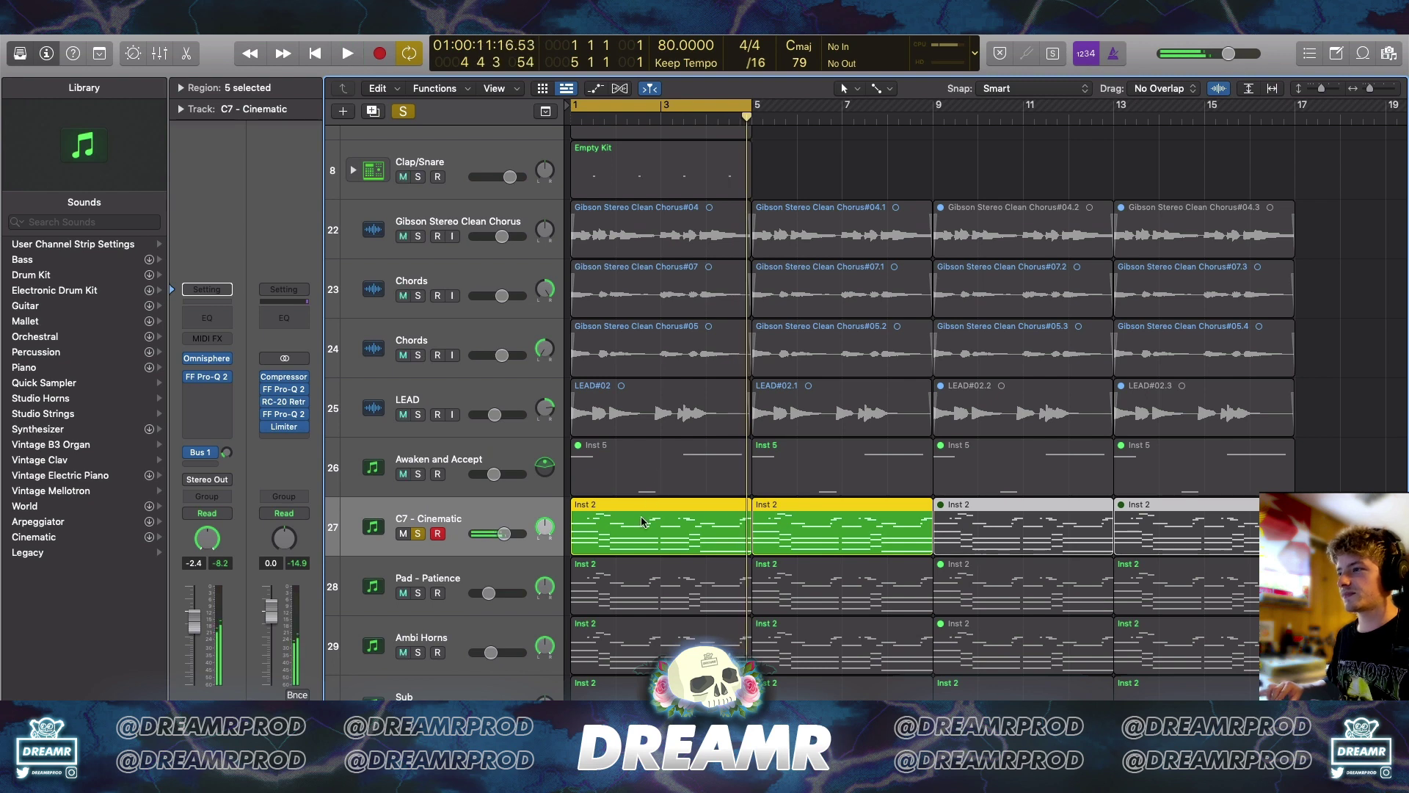
# - Open the C7 - Cinematic regions in the Piano Roll, play them to examine the melody and chord notes, and close the editor
pyautogui.doubleClick(641, 521)
pyautogui.scroll(5, 678, 509)
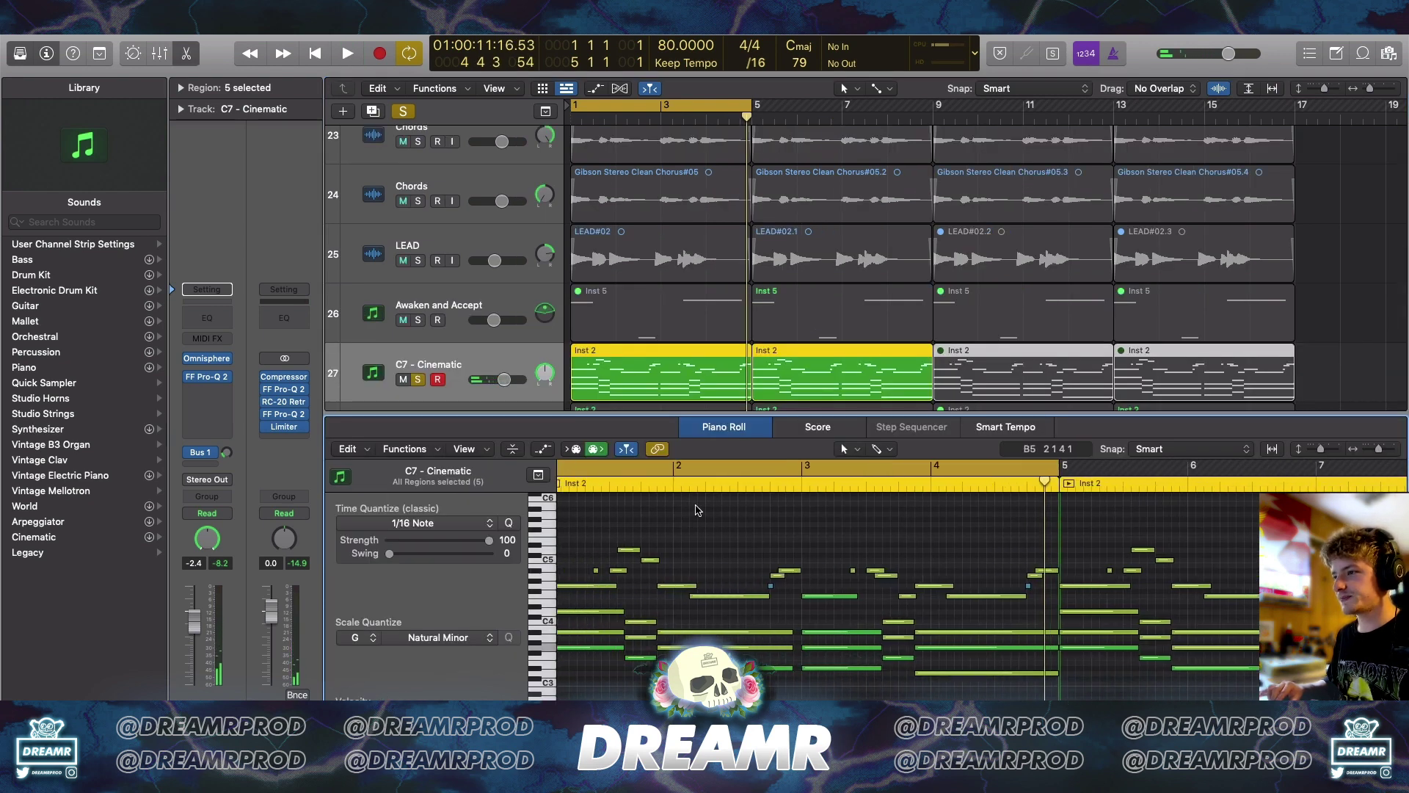
pyautogui.press('space')
pyautogui.scroll(-3, 697, 507)
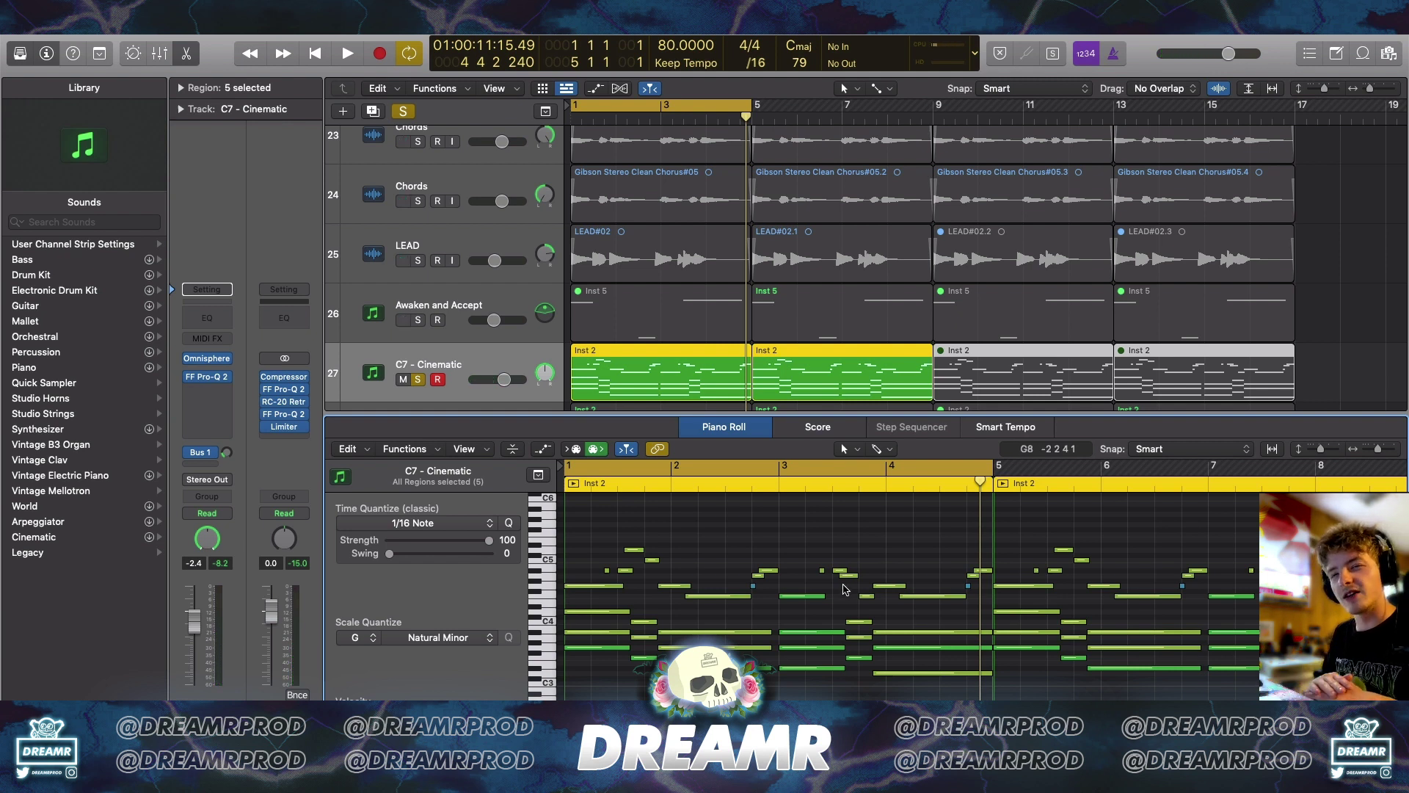
pyautogui.press('space')
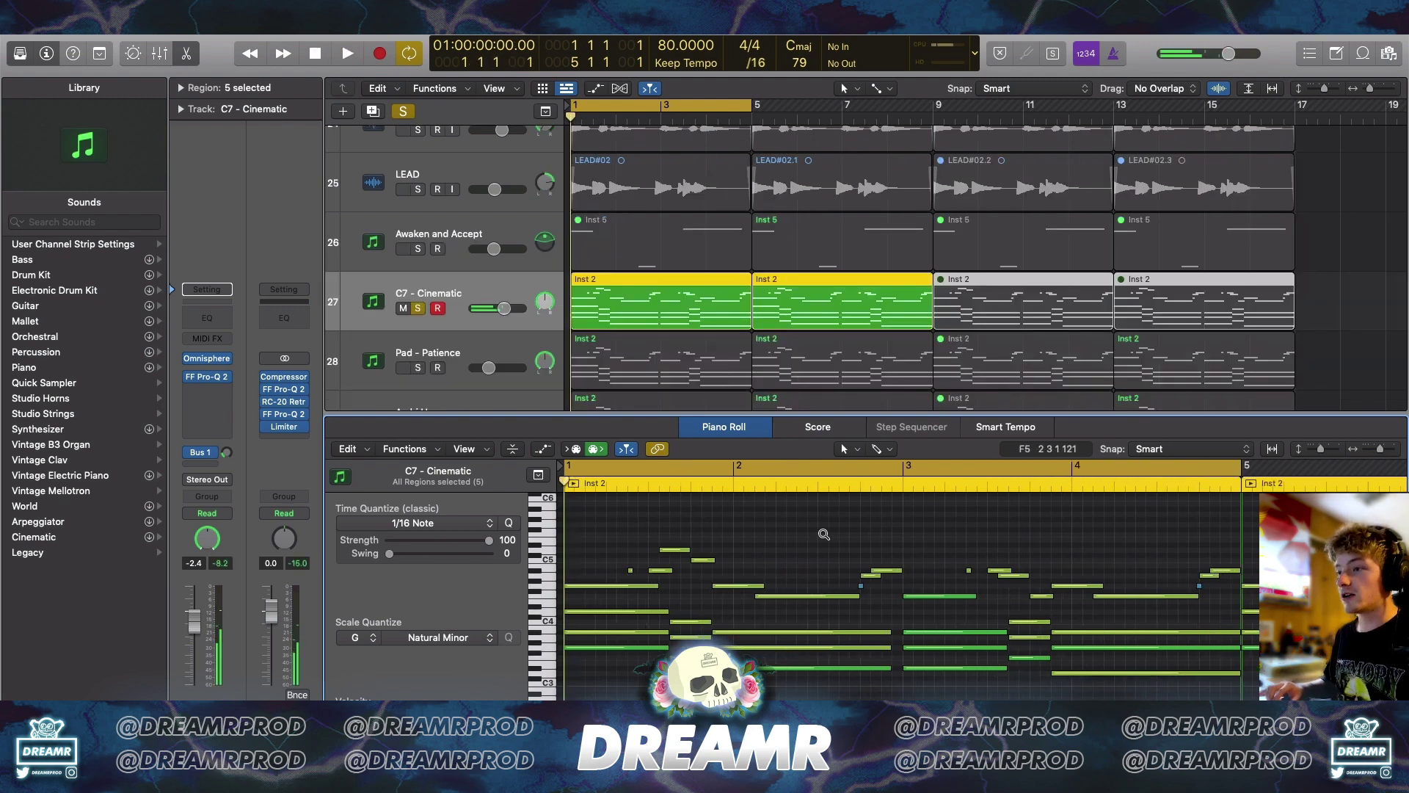
pyautogui.press('super+Right')
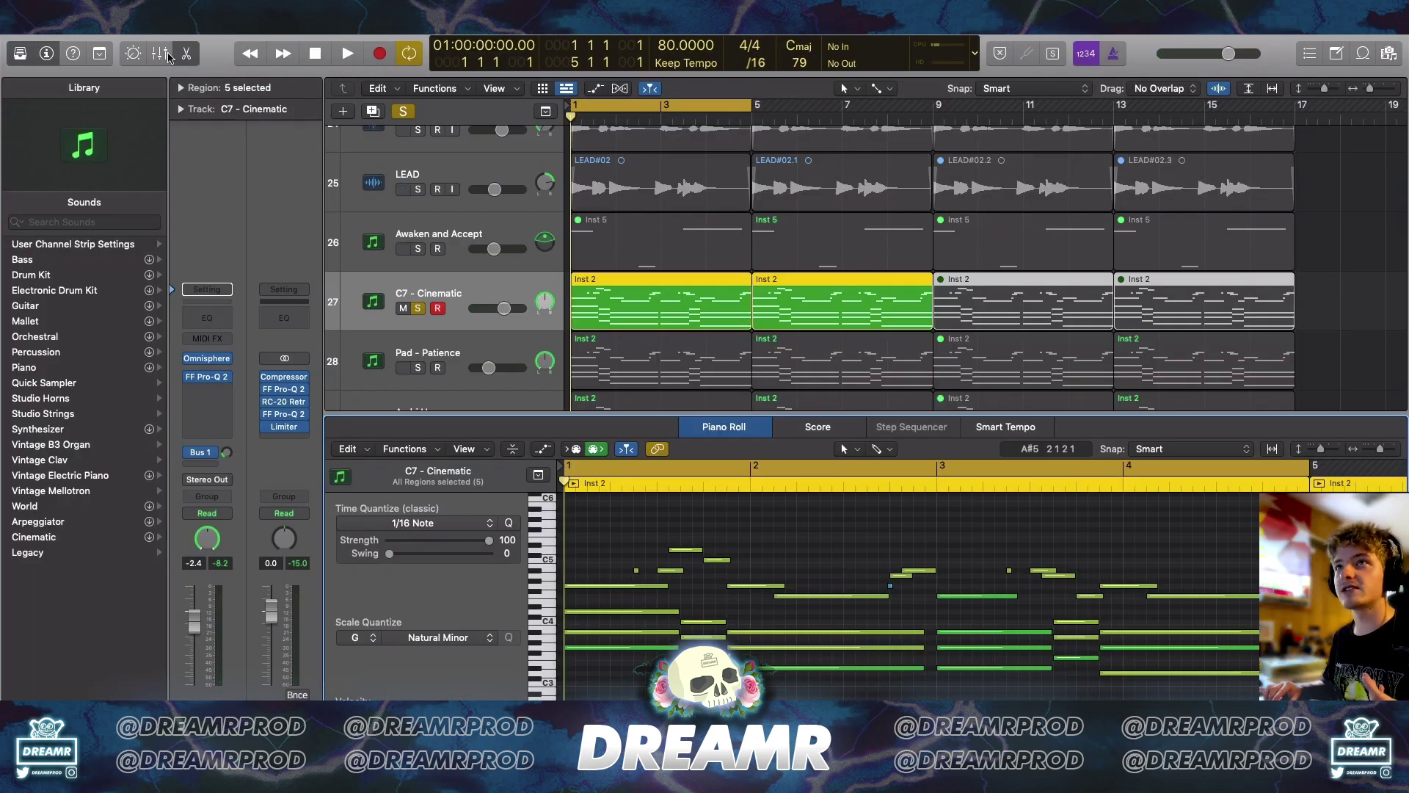
pyautogui.click(187, 57)
# - Switch to the soloed Pad - Patience track and examine its Serum synth patch
pyautogui.press('Down')
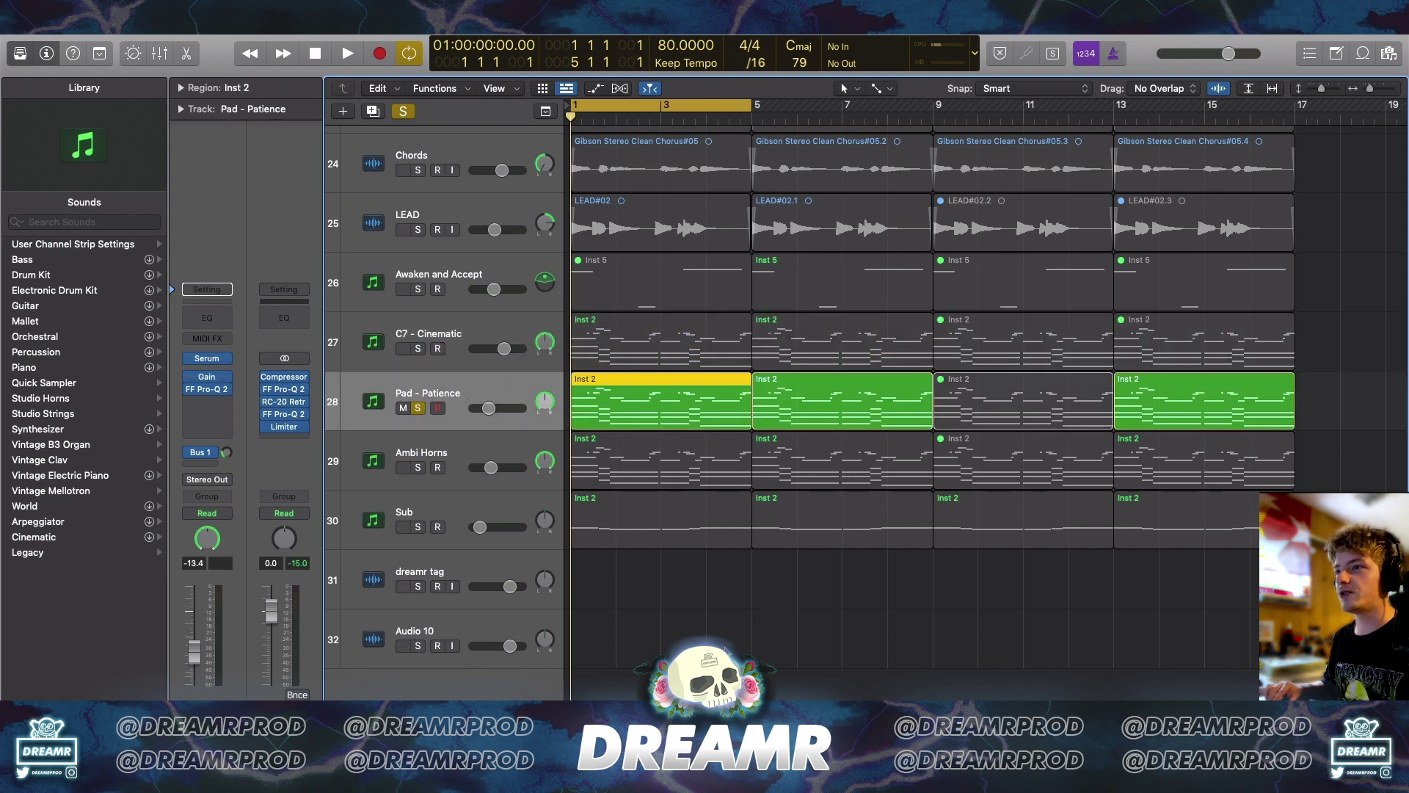
pyautogui.click(209, 363)
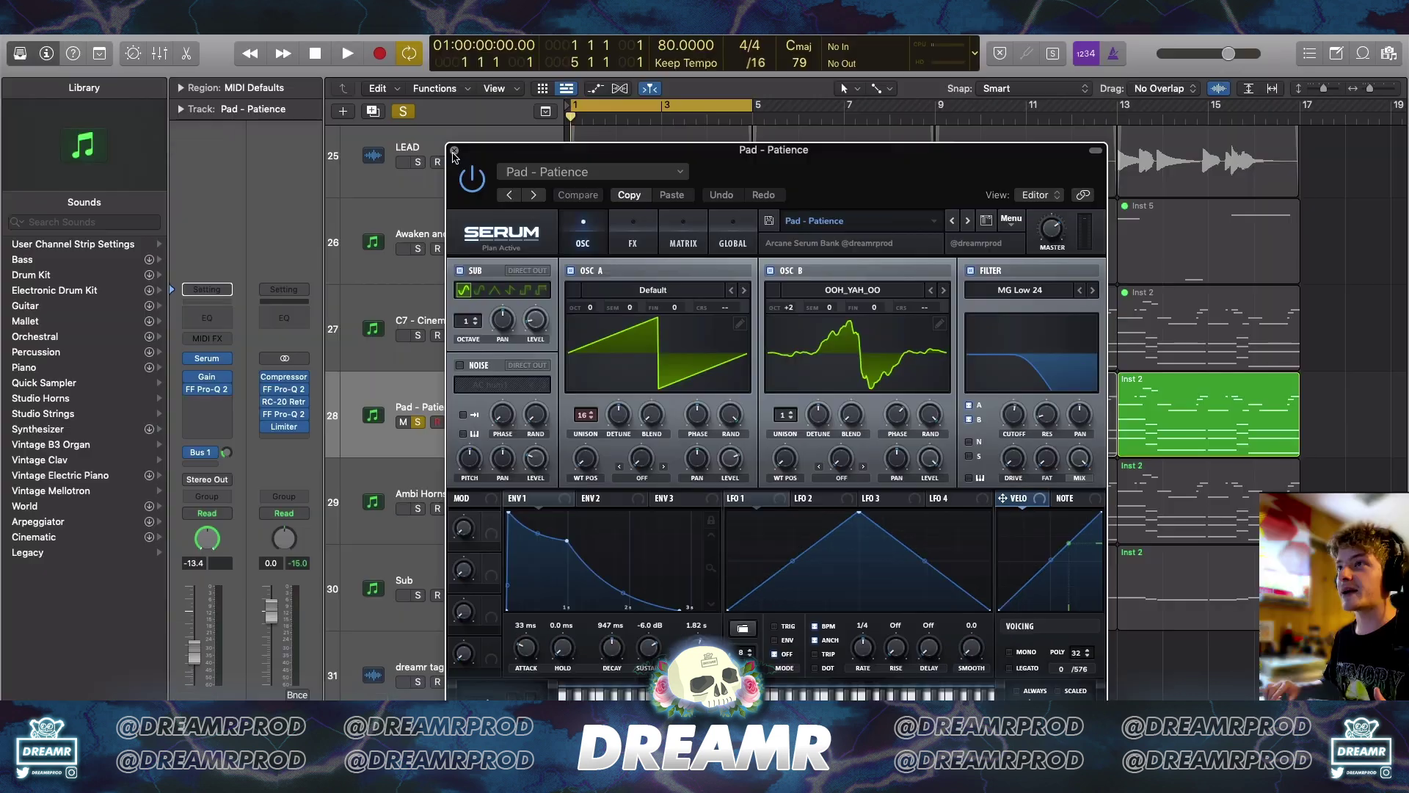
pyautogui.press('super+w')
# - Examine the first Pad - Patience region's notes, the track's FF Pro-Q 2 curve and its Bus 1 ValhallaVintageVerb reverb, and close the editor
pyautogui.doubleClick(620, 415)
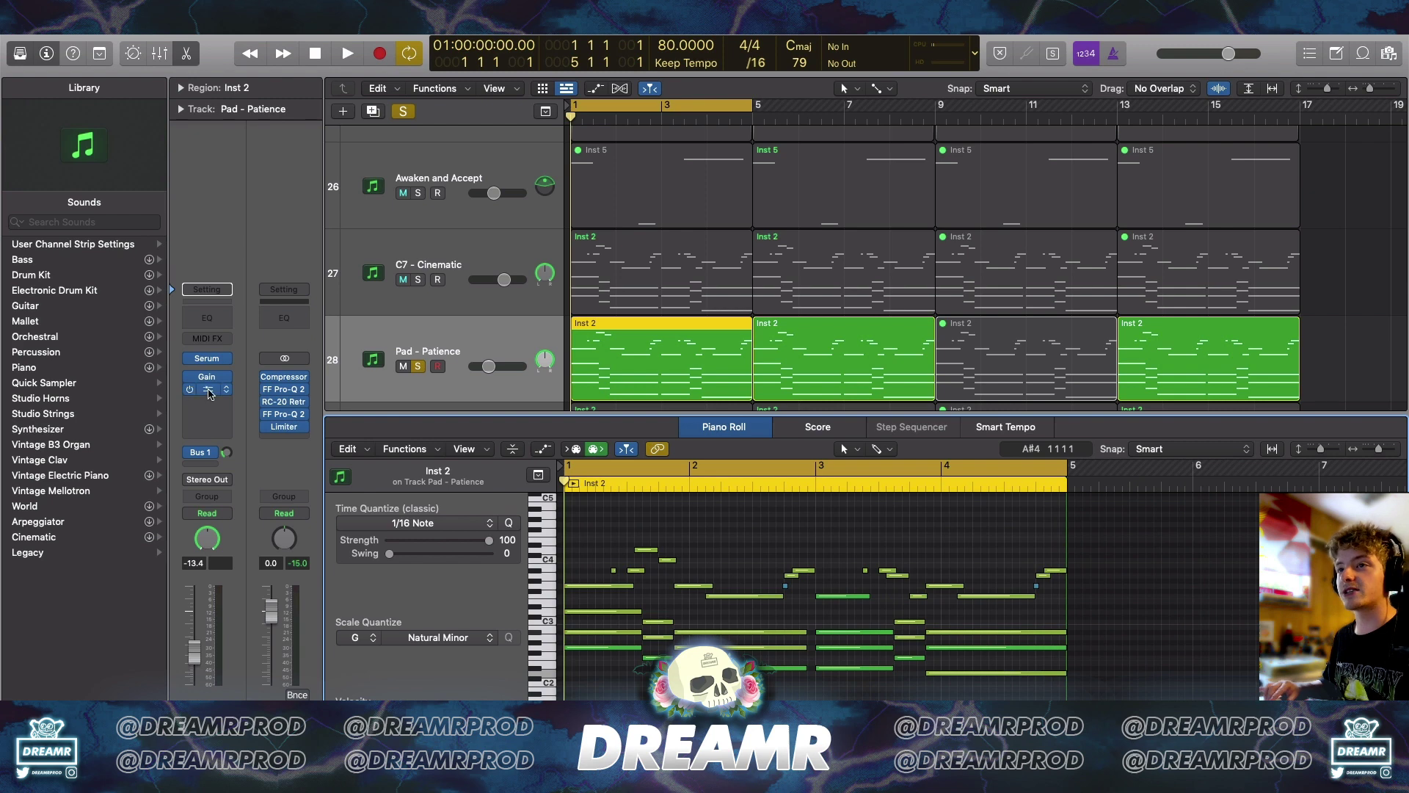
pyautogui.click(283, 389)
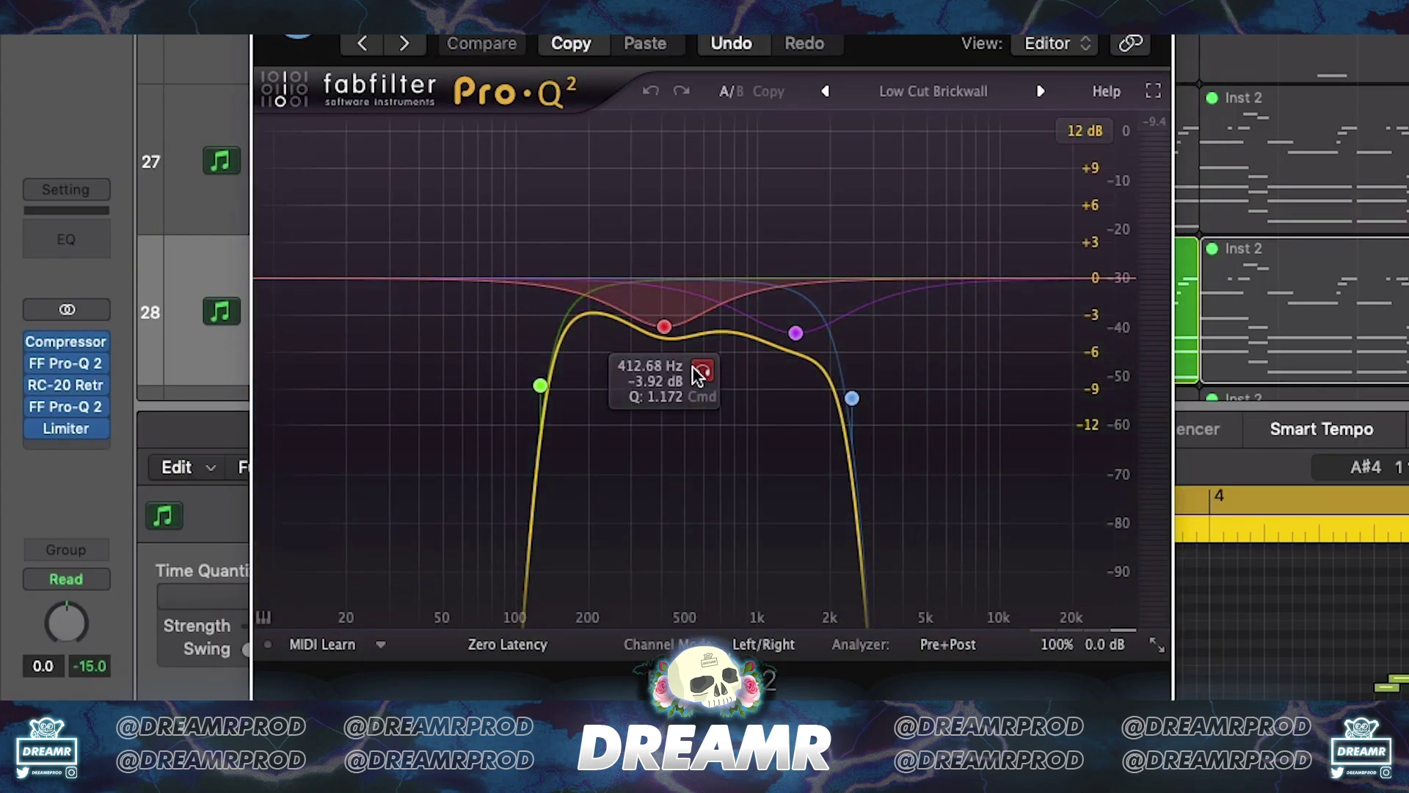
pyautogui.click(207, 452)
pyautogui.click(284, 414)
pyautogui.click(284, 414)
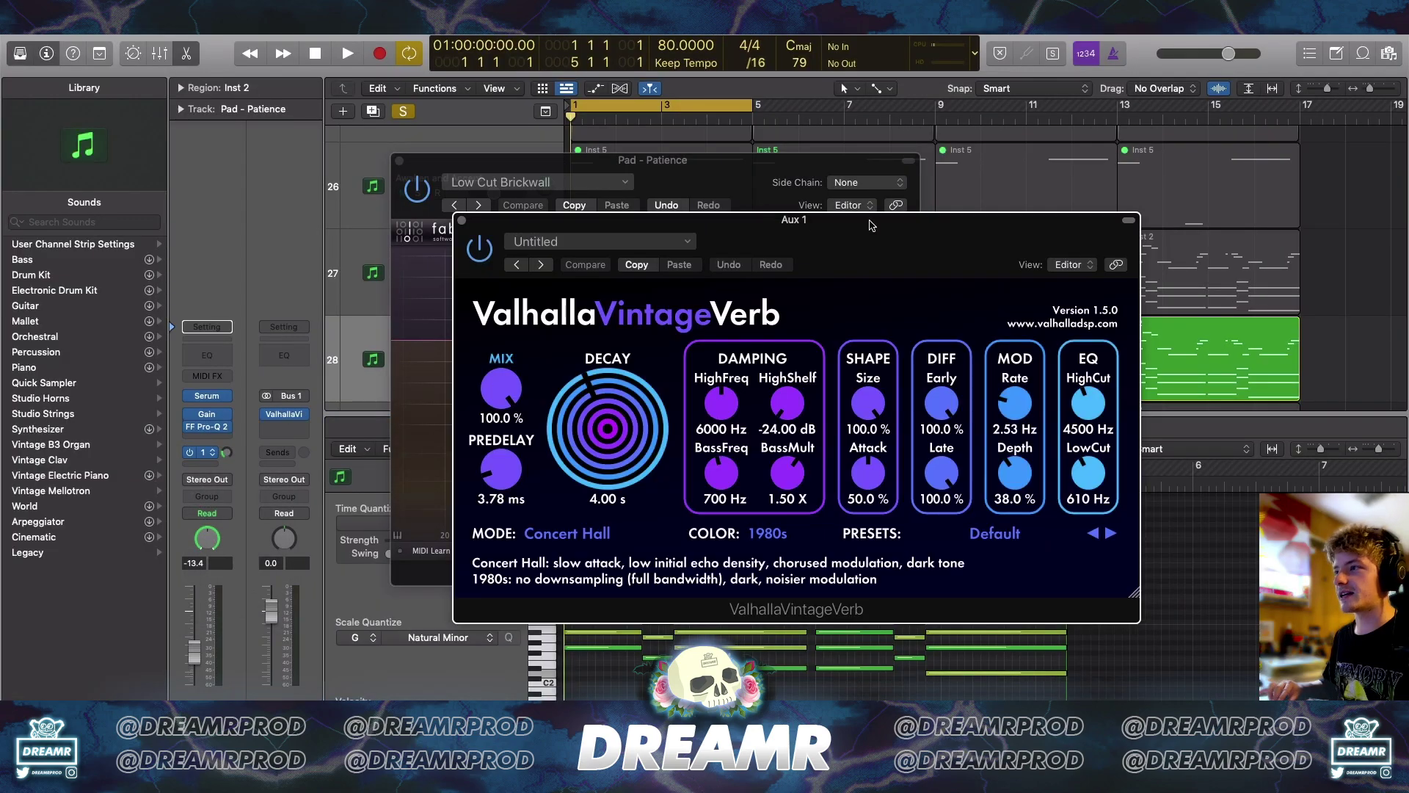
pyautogui.moveTo(890, 226); pyautogui.dragTo(857, 173)
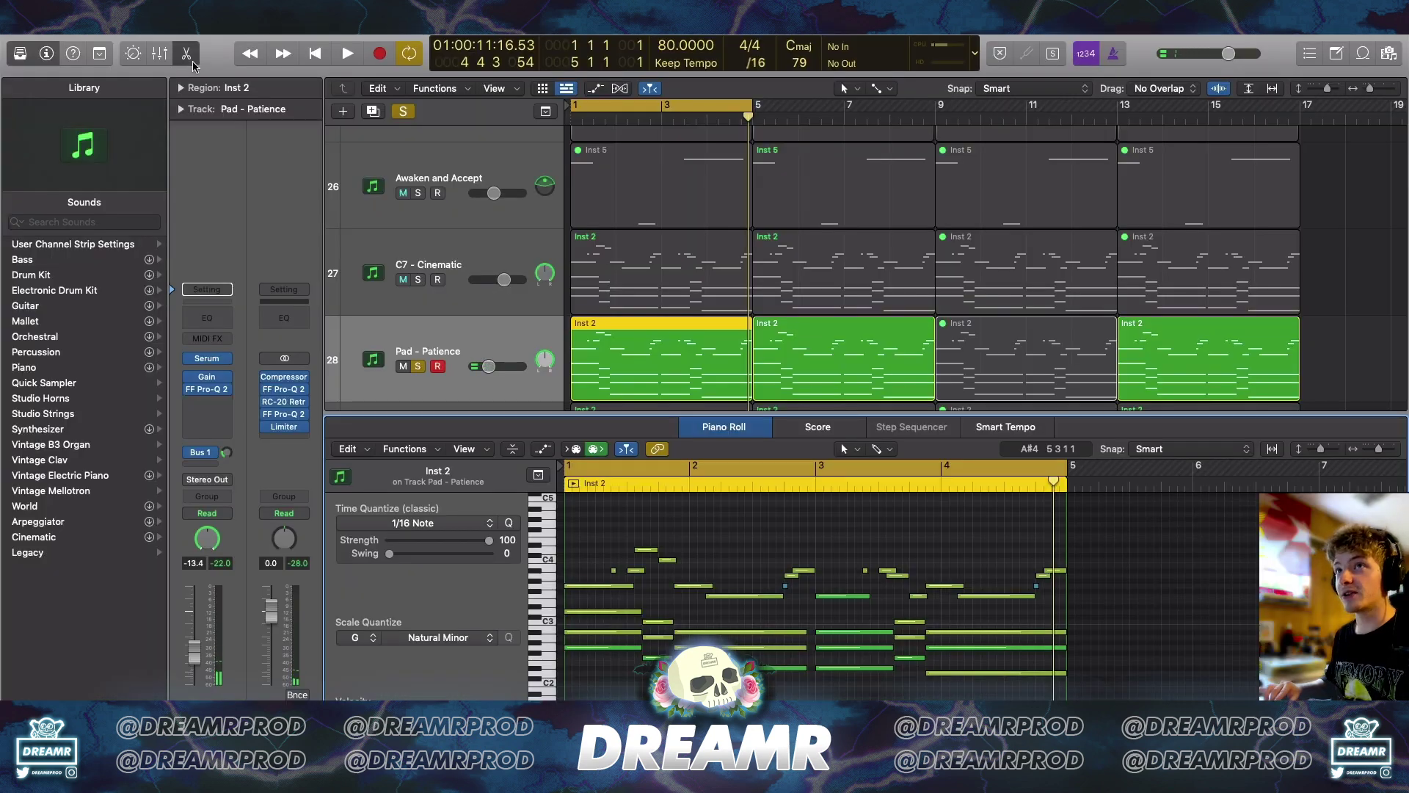
pyautogui.click(188, 56)
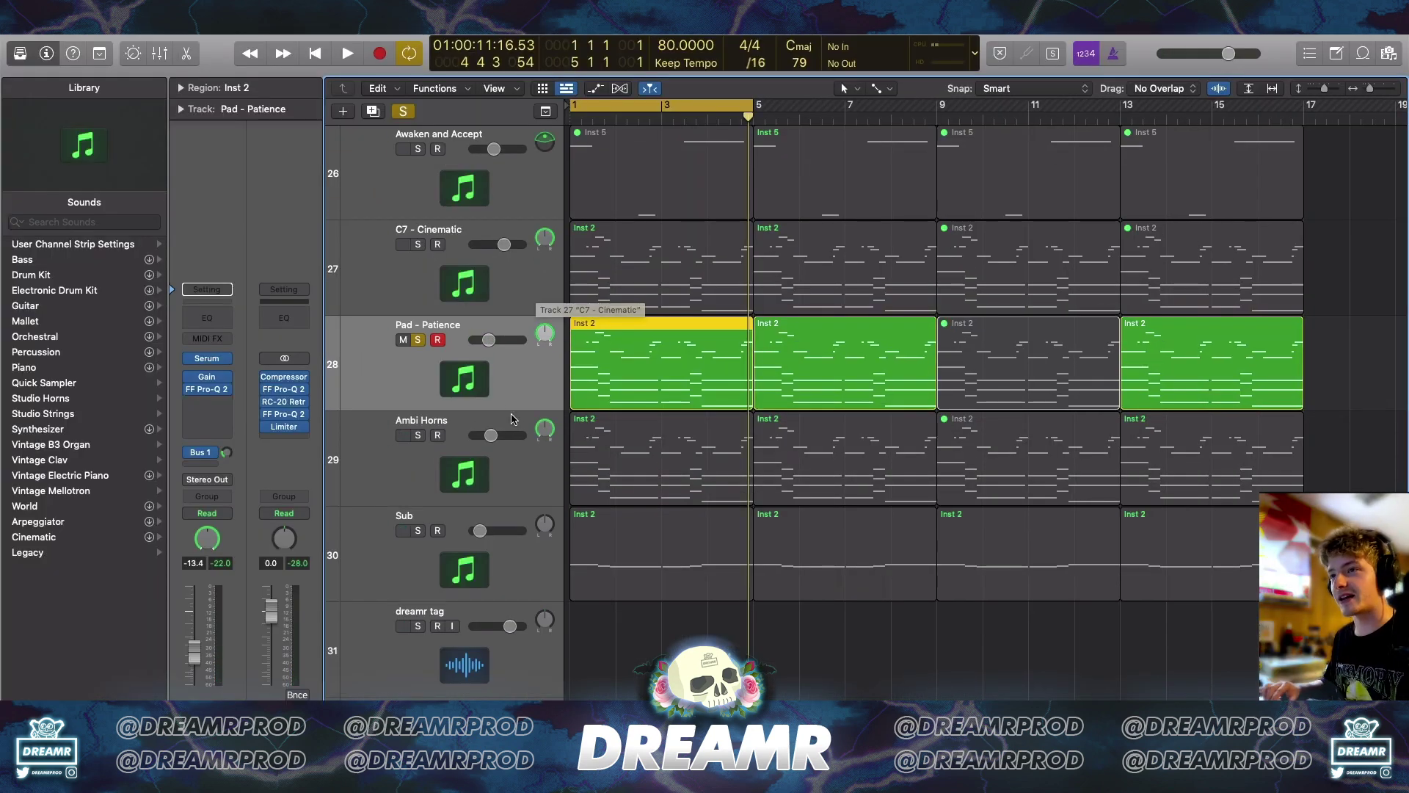
# - Solo the Ambi Horns track instead of Pad - Patience and examine its Analog Lab preset
pyautogui.click(418, 340)
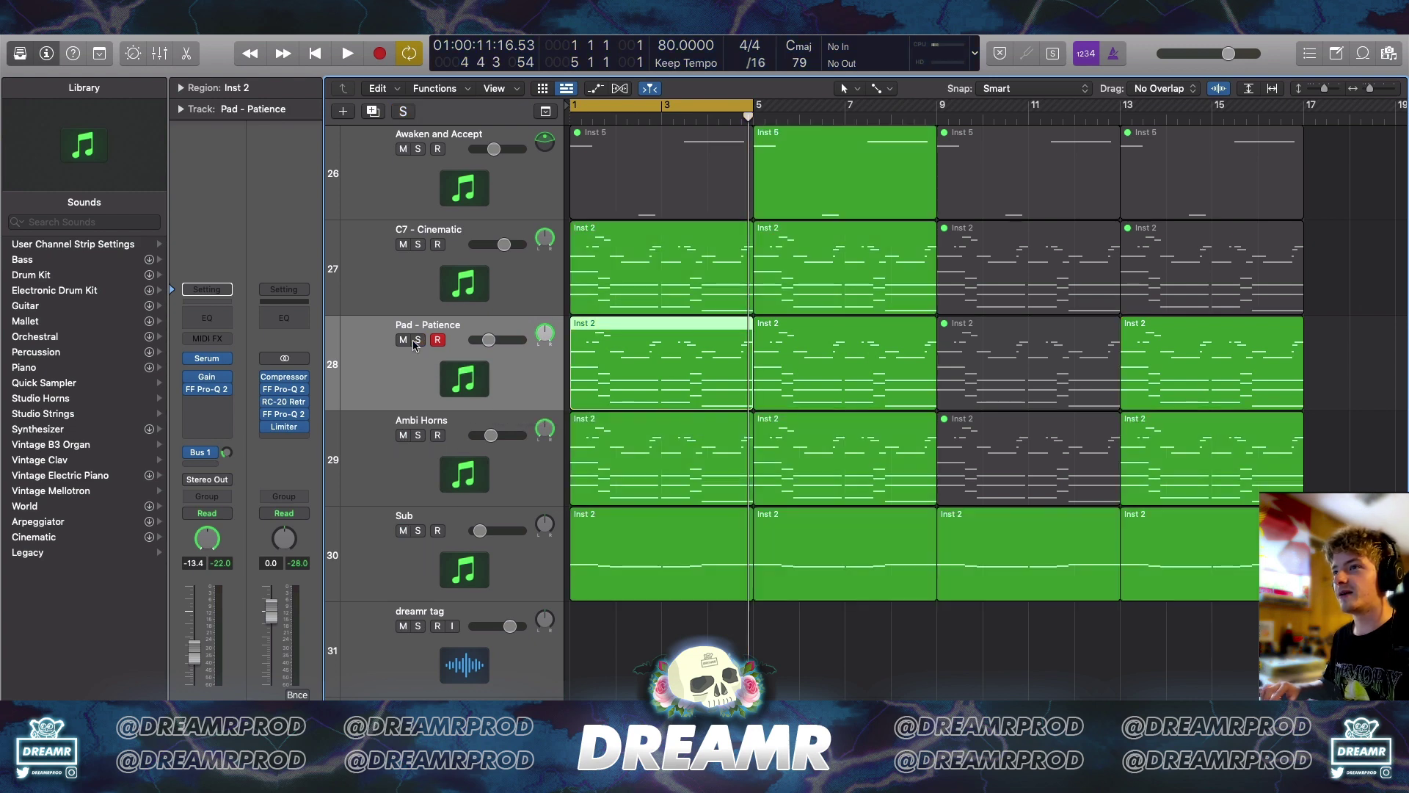
pyautogui.click(486, 485)
pyautogui.press('s')
pyautogui.click(209, 360)
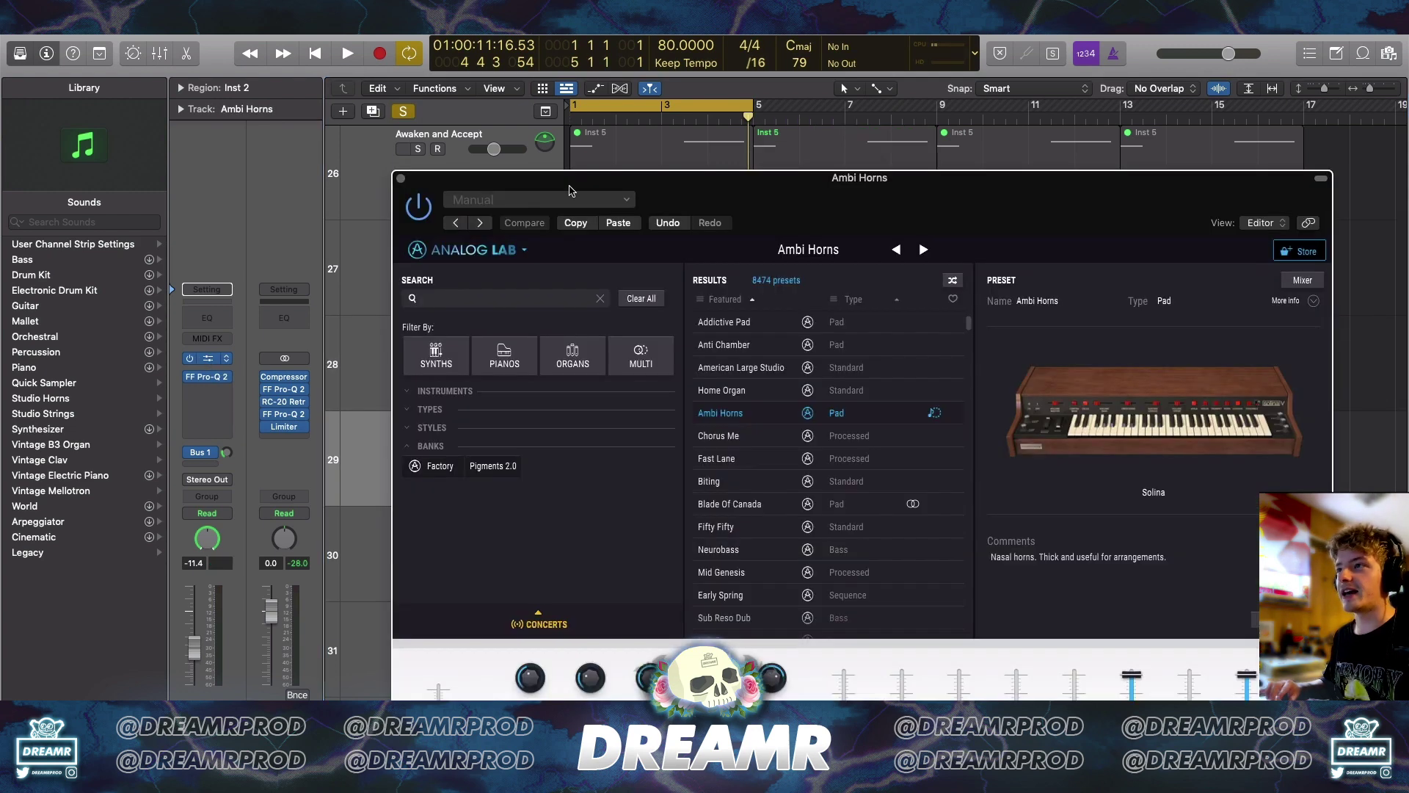
pyautogui.moveTo(842, 182); pyautogui.dragTo(821, 166)
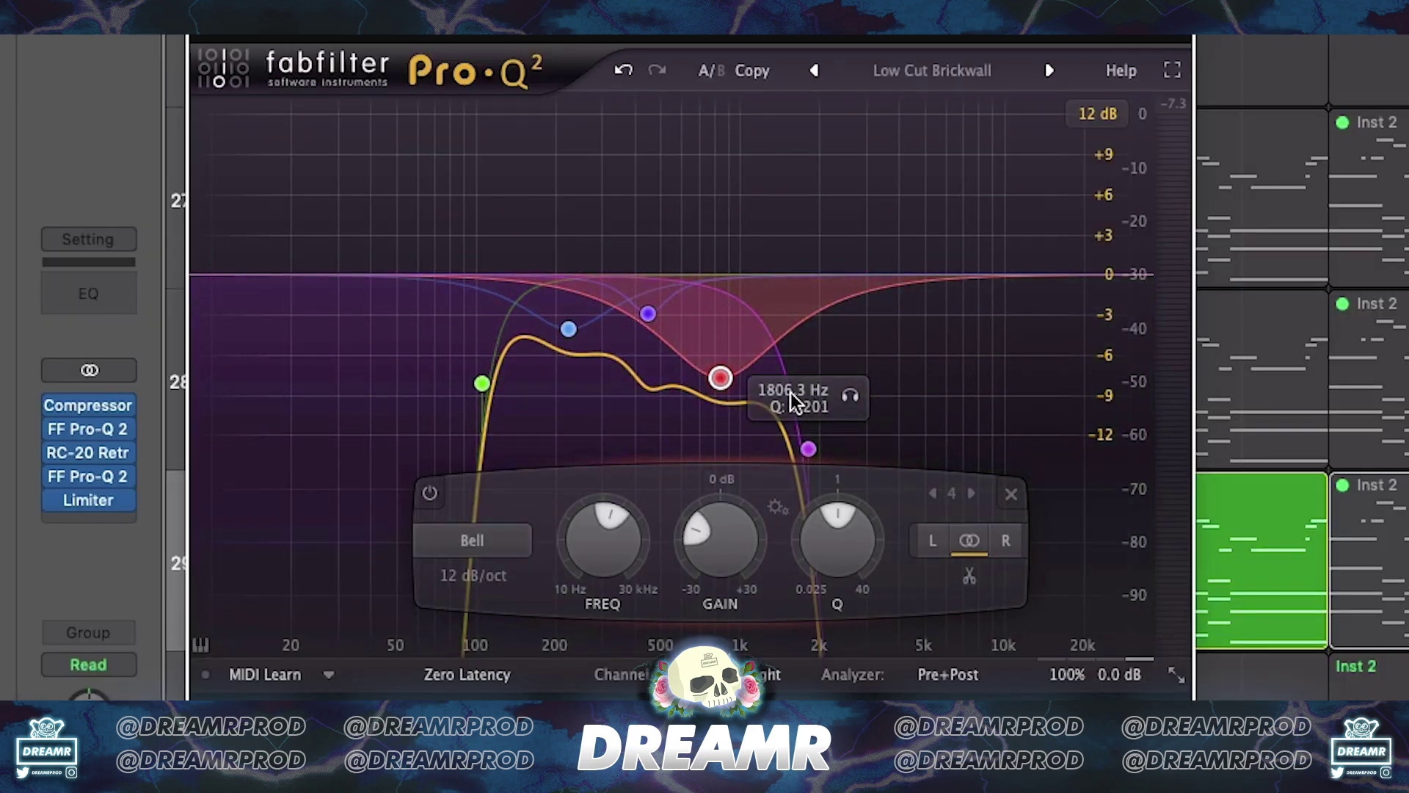
# - Examine the Ambi Horns FF Pro-Q 2 curve, auditioning the 832 Hz cut band on its own, and close the equalizer
pyautogui.scroll(5, 723, 379)
pyautogui.moveTo(726, 372); pyautogui.dragTo(724, 372)
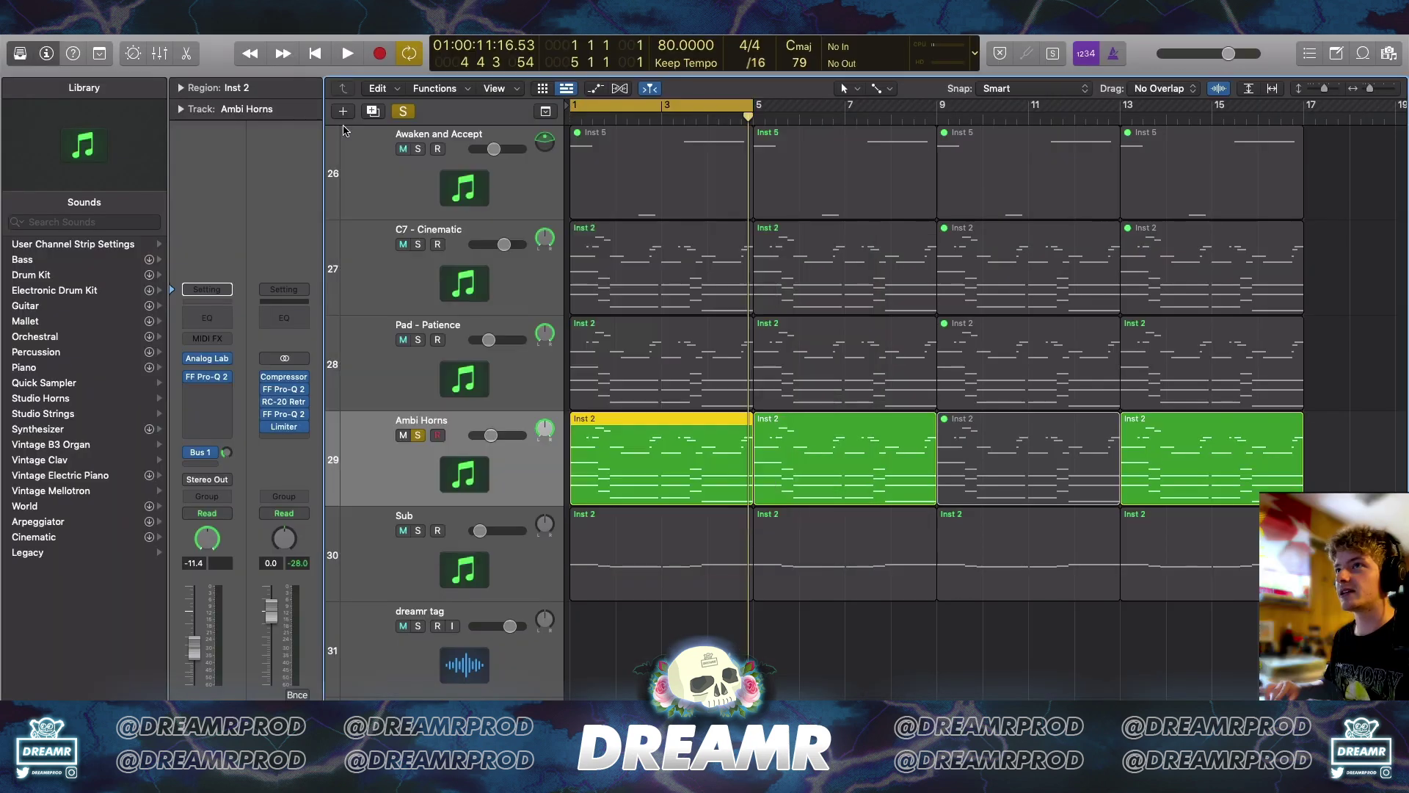
pyautogui.click(208, 379)
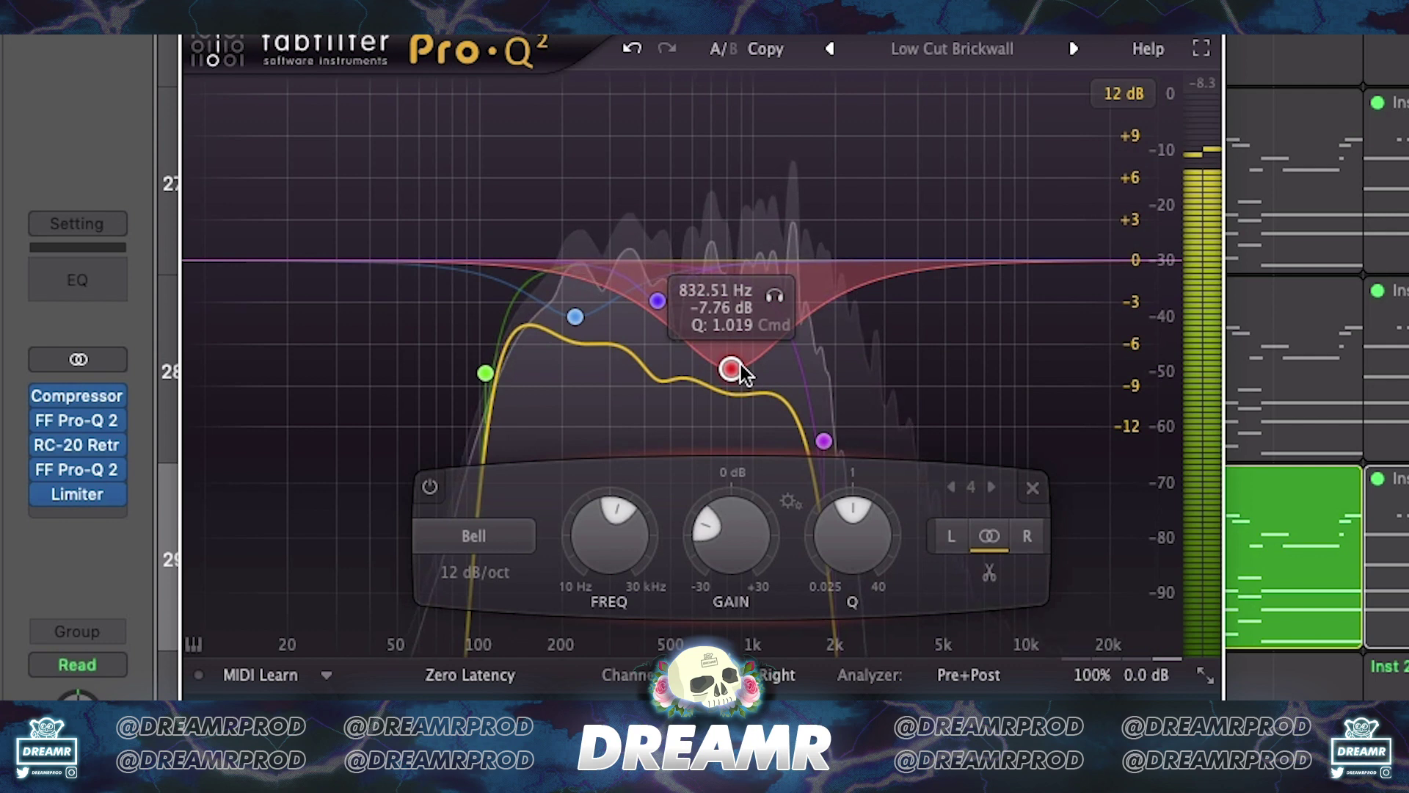
pyautogui.click(775, 297)
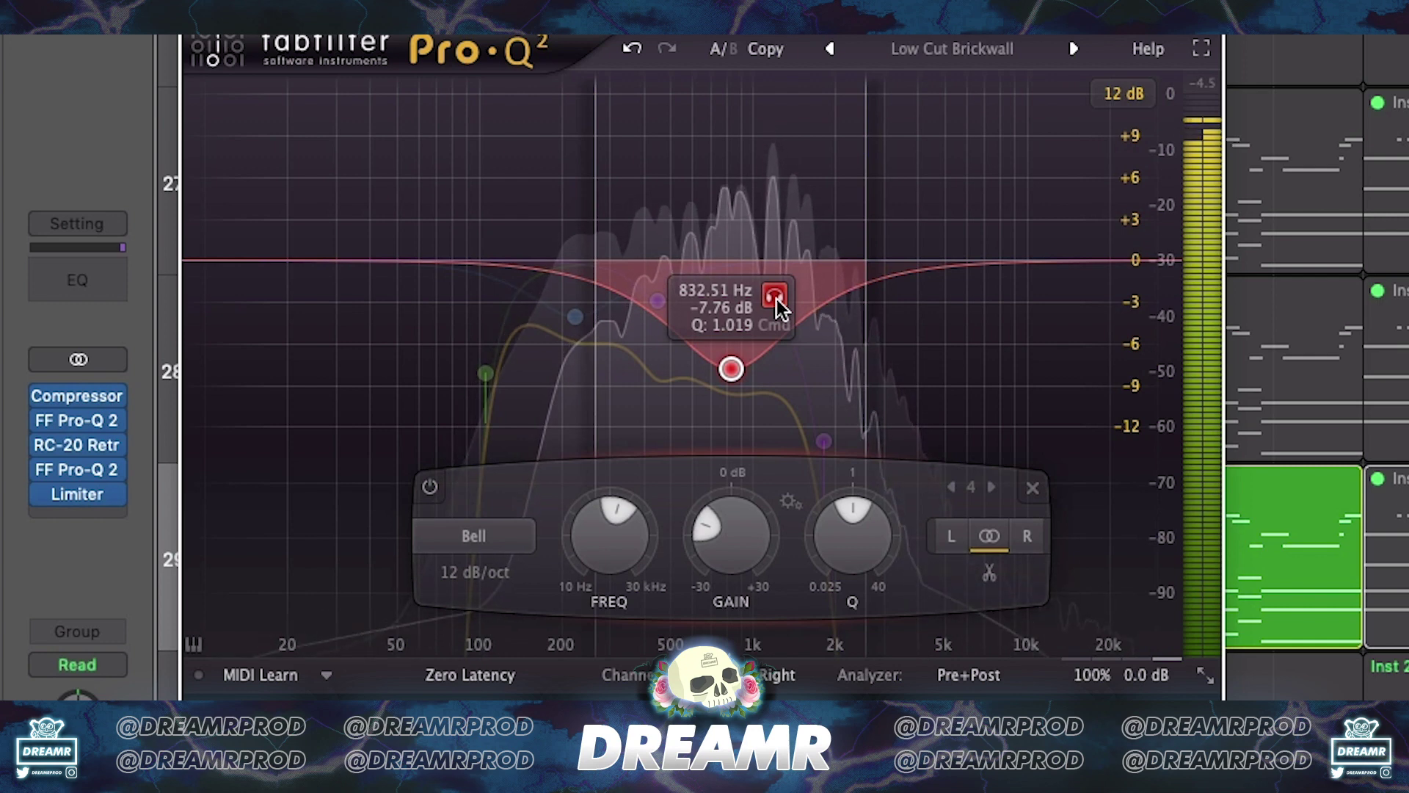
pyautogui.click(776, 298)
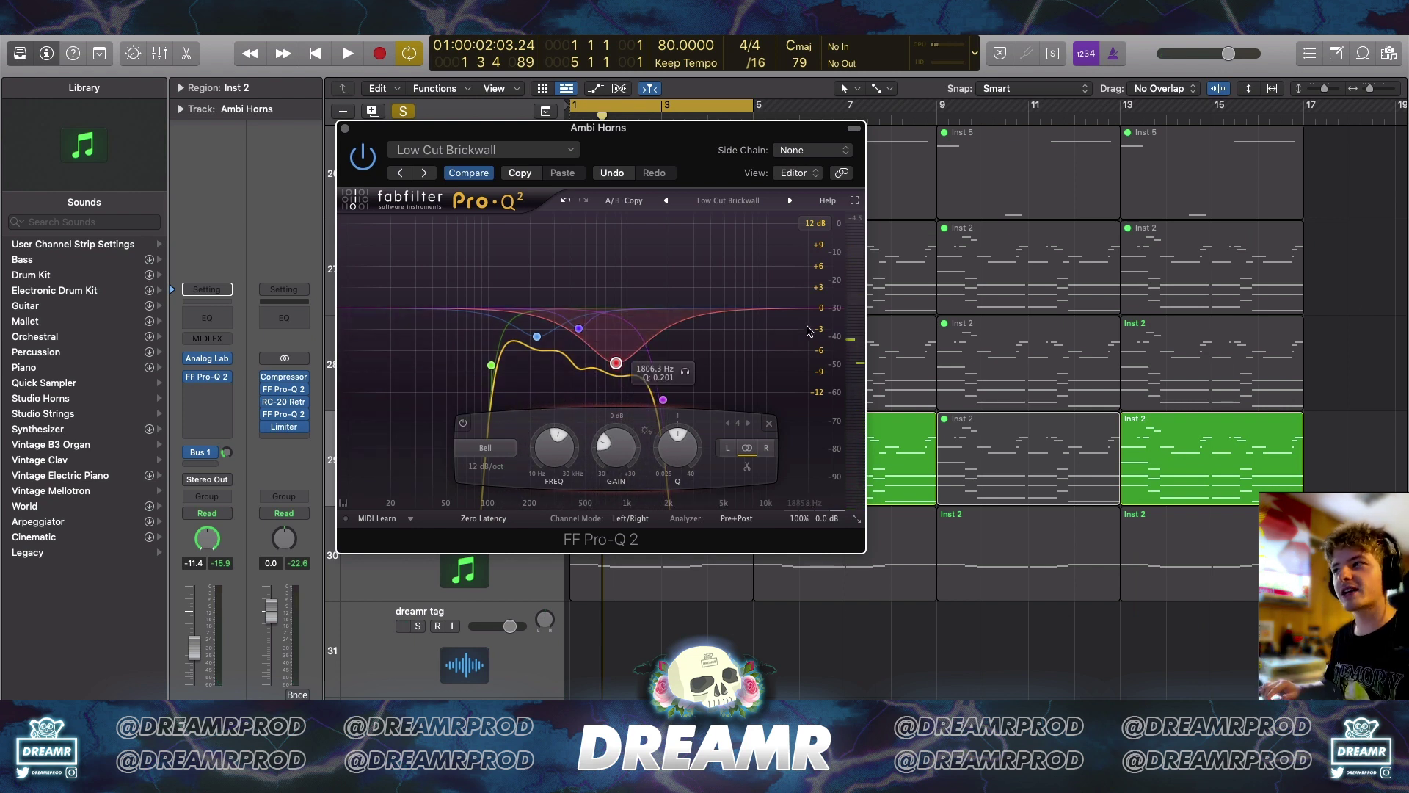
pyautogui.click(345, 128)
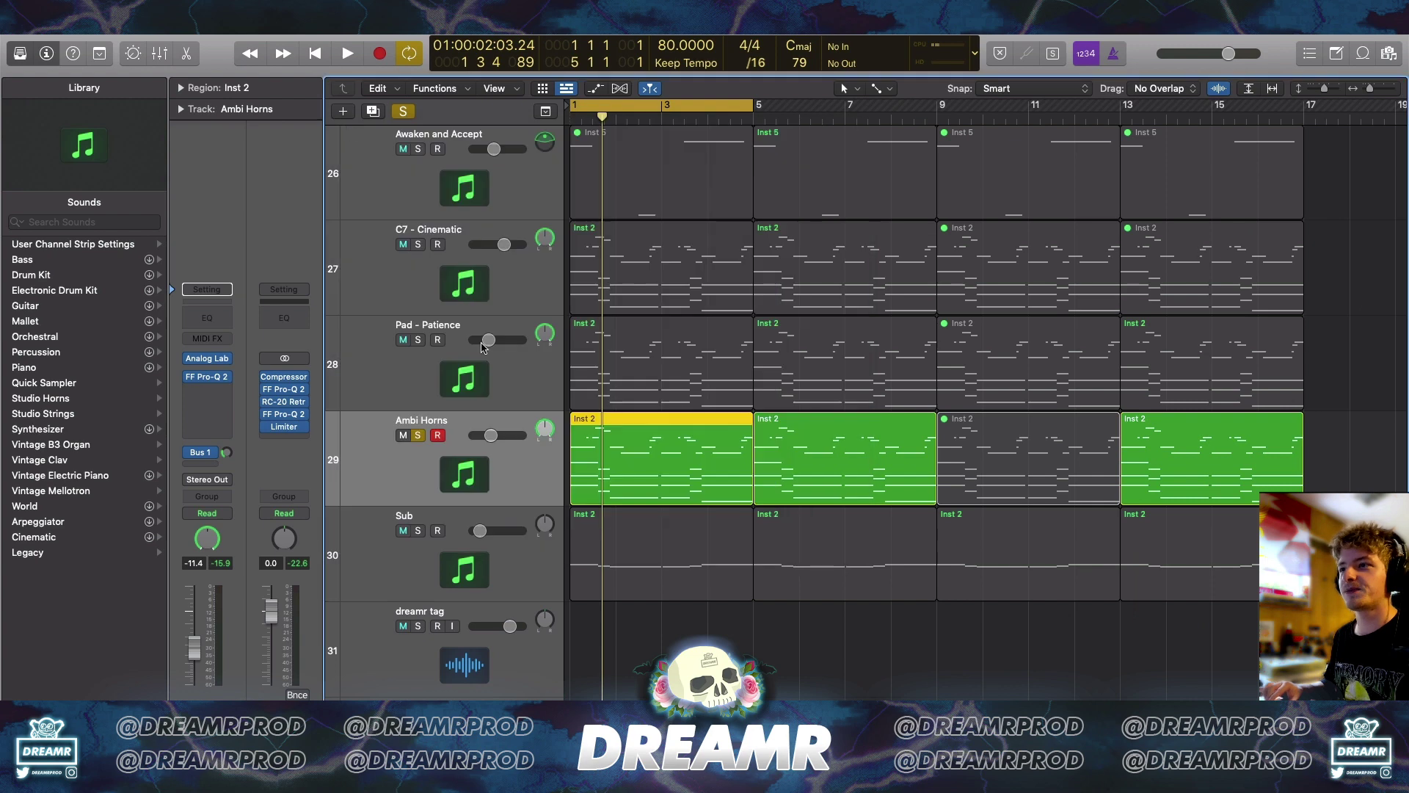
# - Solo the Sub track instead of Ambi Horns, deselect its regions and return the playhead to the start
pyautogui.press('s')
pyautogui.click(494, 577)
pyautogui.press('s')
pyautogui.scroll(-5, 801, 612)
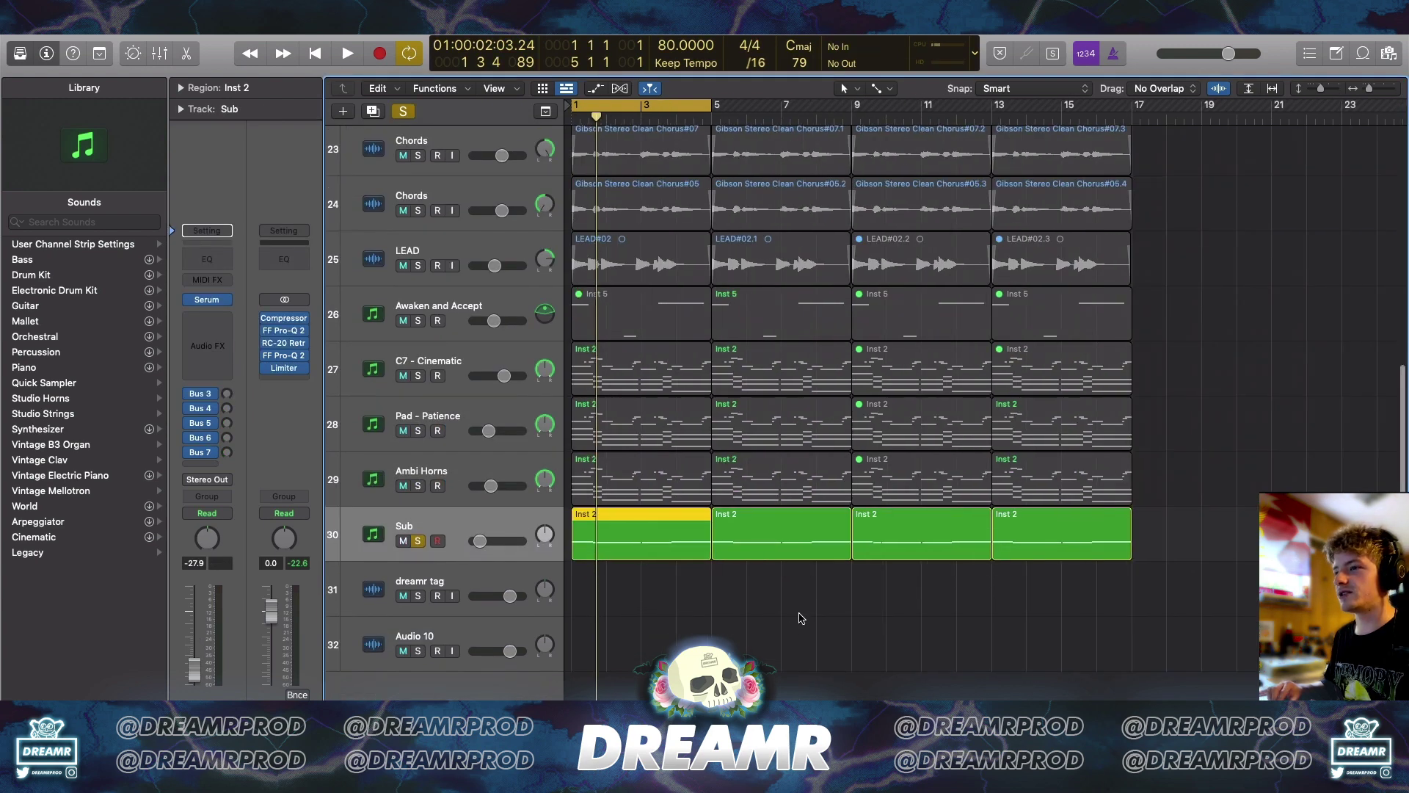
pyautogui.click(792, 633)
pyautogui.press('Return')
pyautogui.scroll(1, 792, 633)
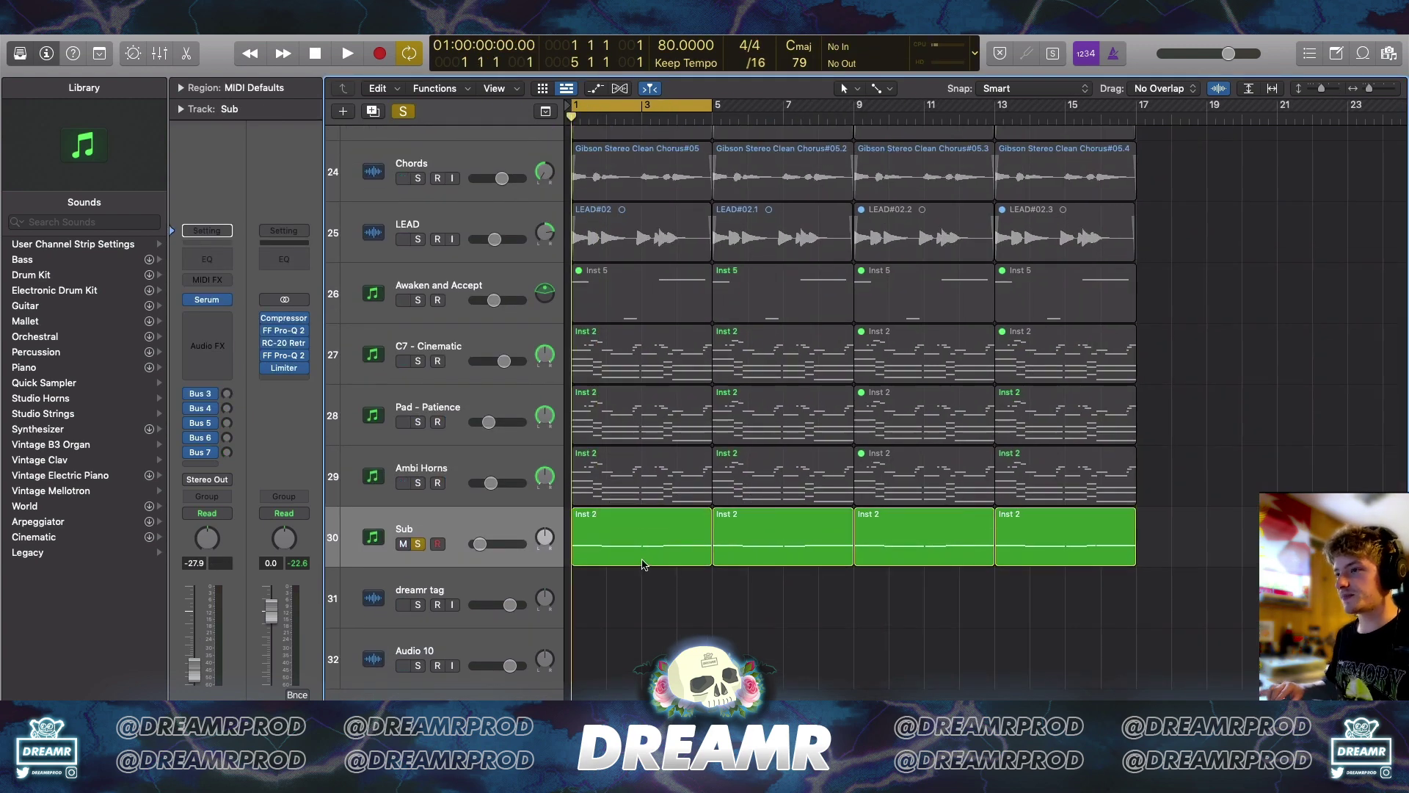
# - Open the first Sub region in the Piano Roll and play its bass notes
pyautogui.doubleClick(643, 564)
pyautogui.press('super+Left')
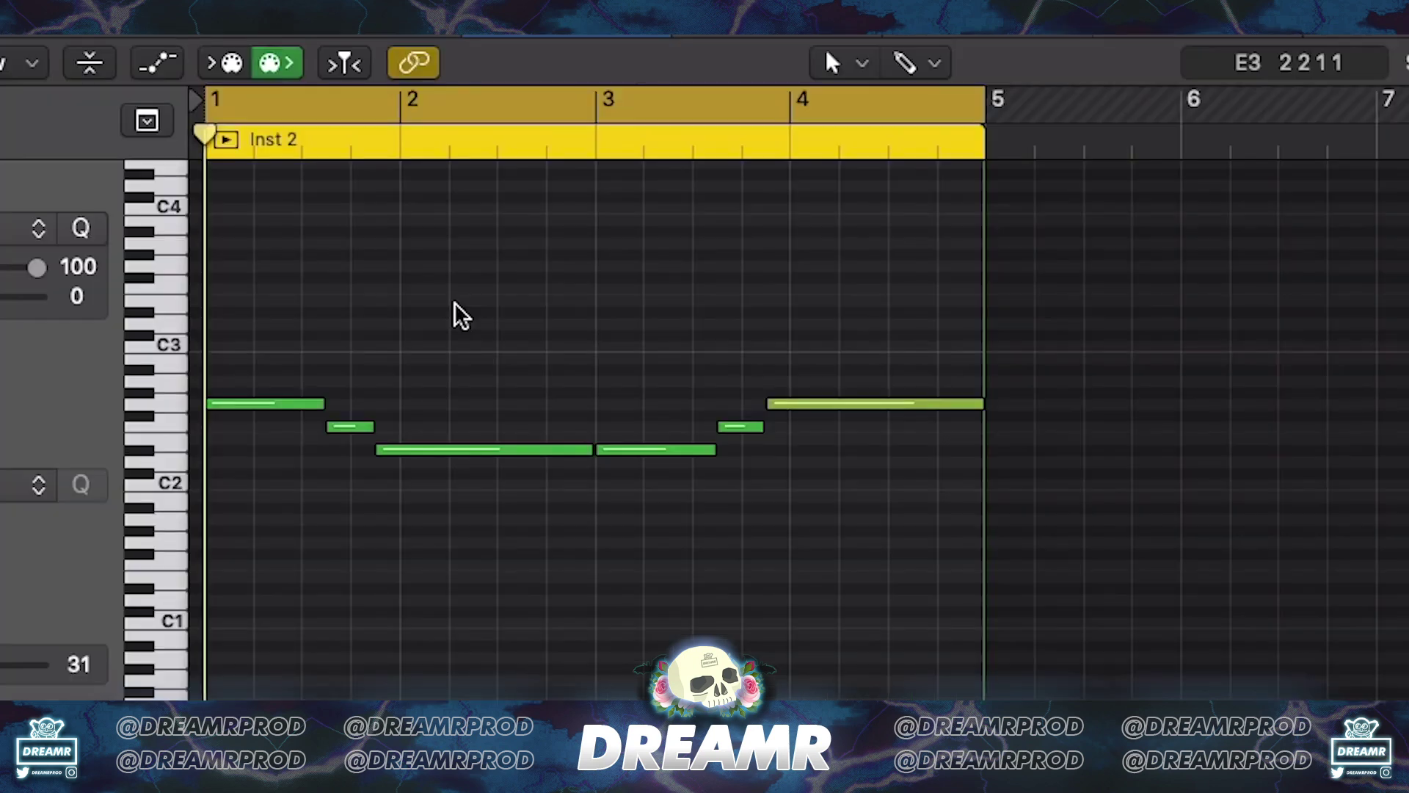
pyautogui.press('space')
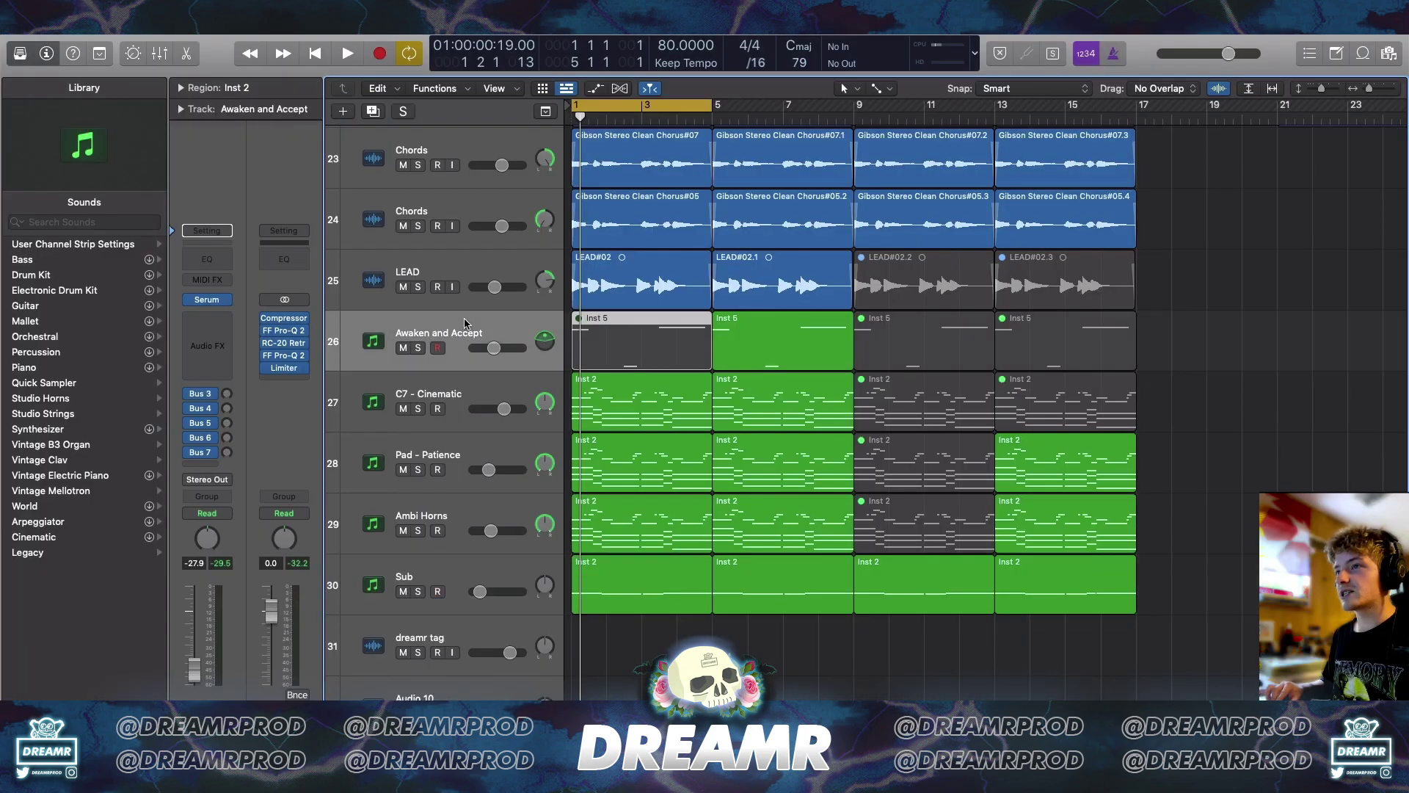
# - Solo the Awaken and Accept track and move the cycle range to bars 5 to 9
pyautogui.press('s')
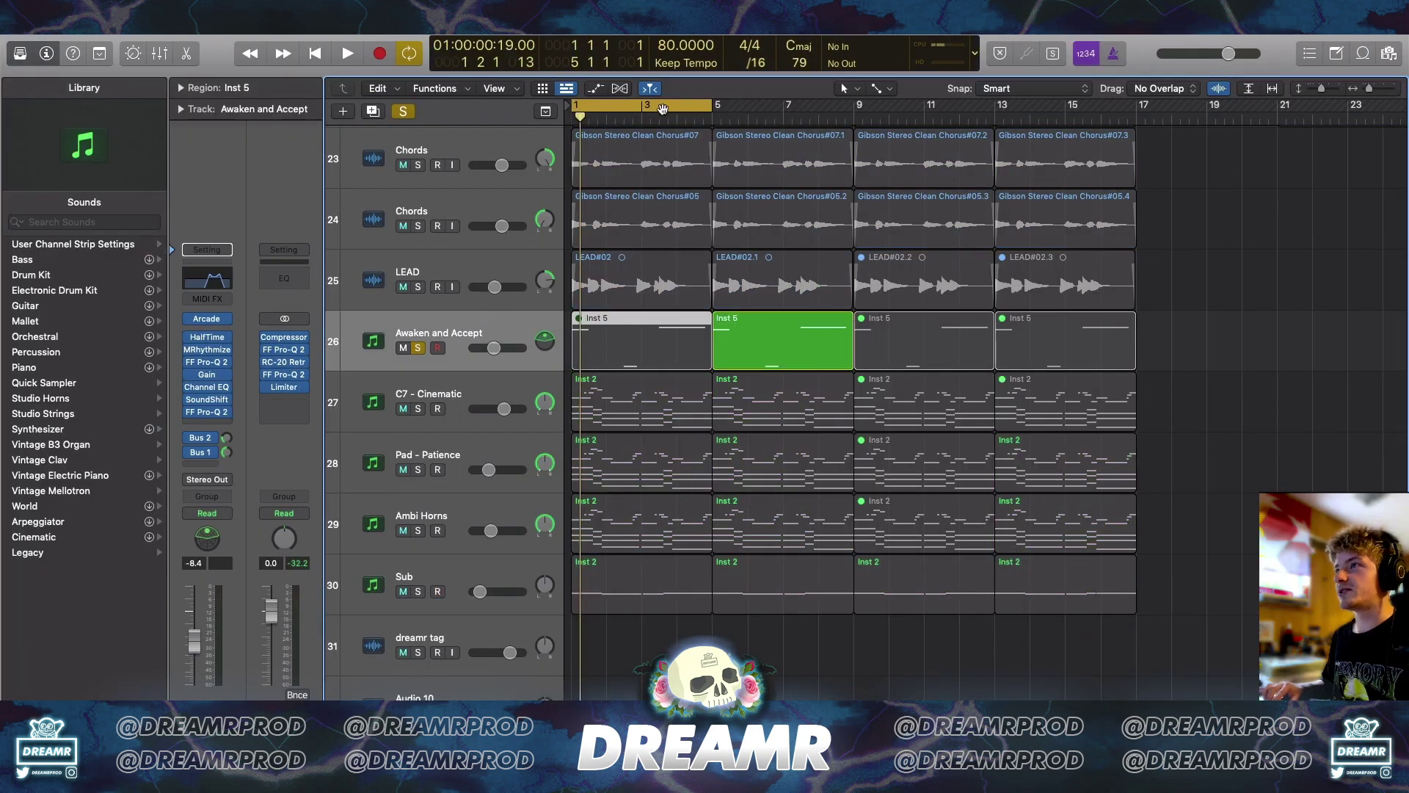
pyautogui.moveTo(657, 108); pyautogui.dragTo(799, 110)
pyautogui.click(1311, 303)
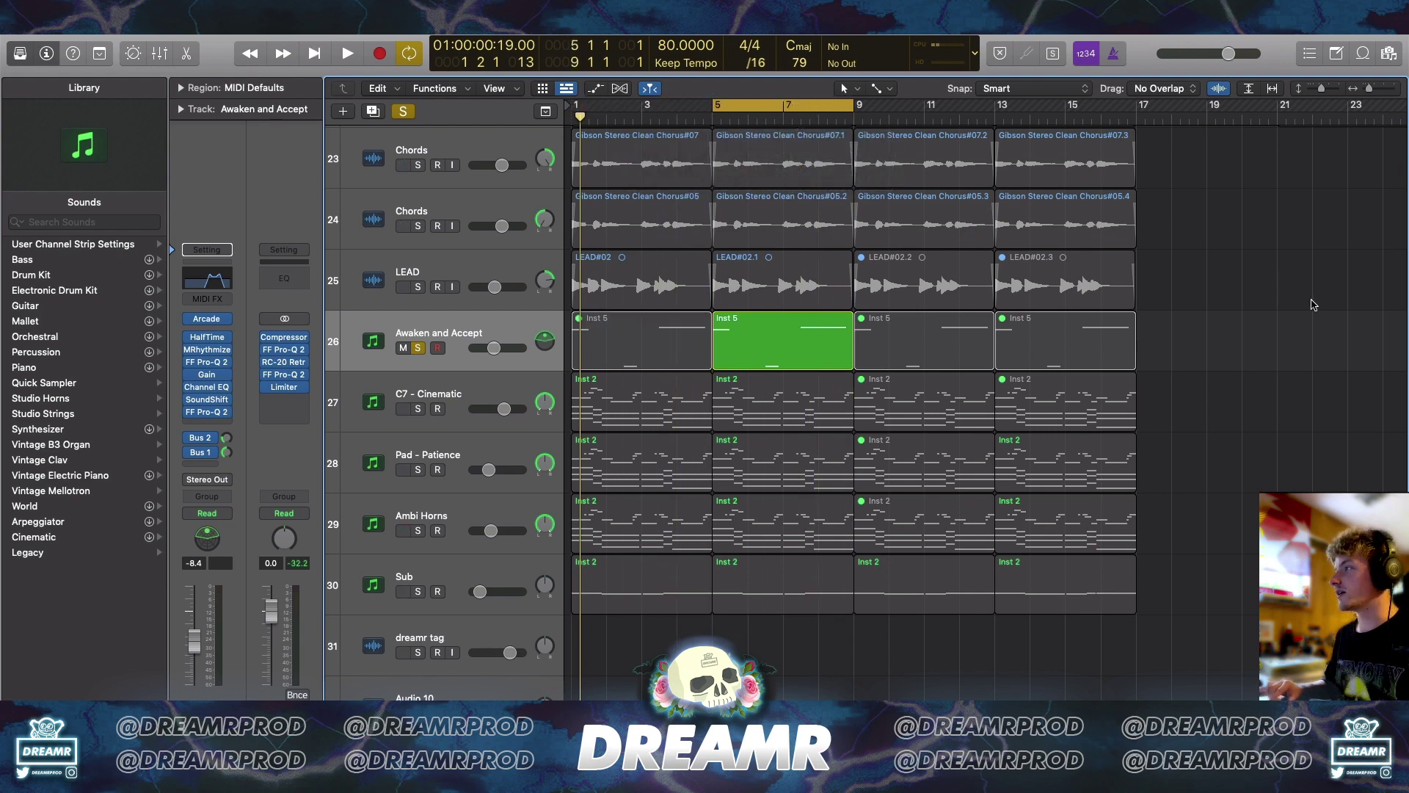
# - Examine the Arcade kit loaded on the Awaken and Accept track, close the instrument and deselect the regions
pyautogui.scroll(3, 1312, 301)
pyautogui.click(511, 341)
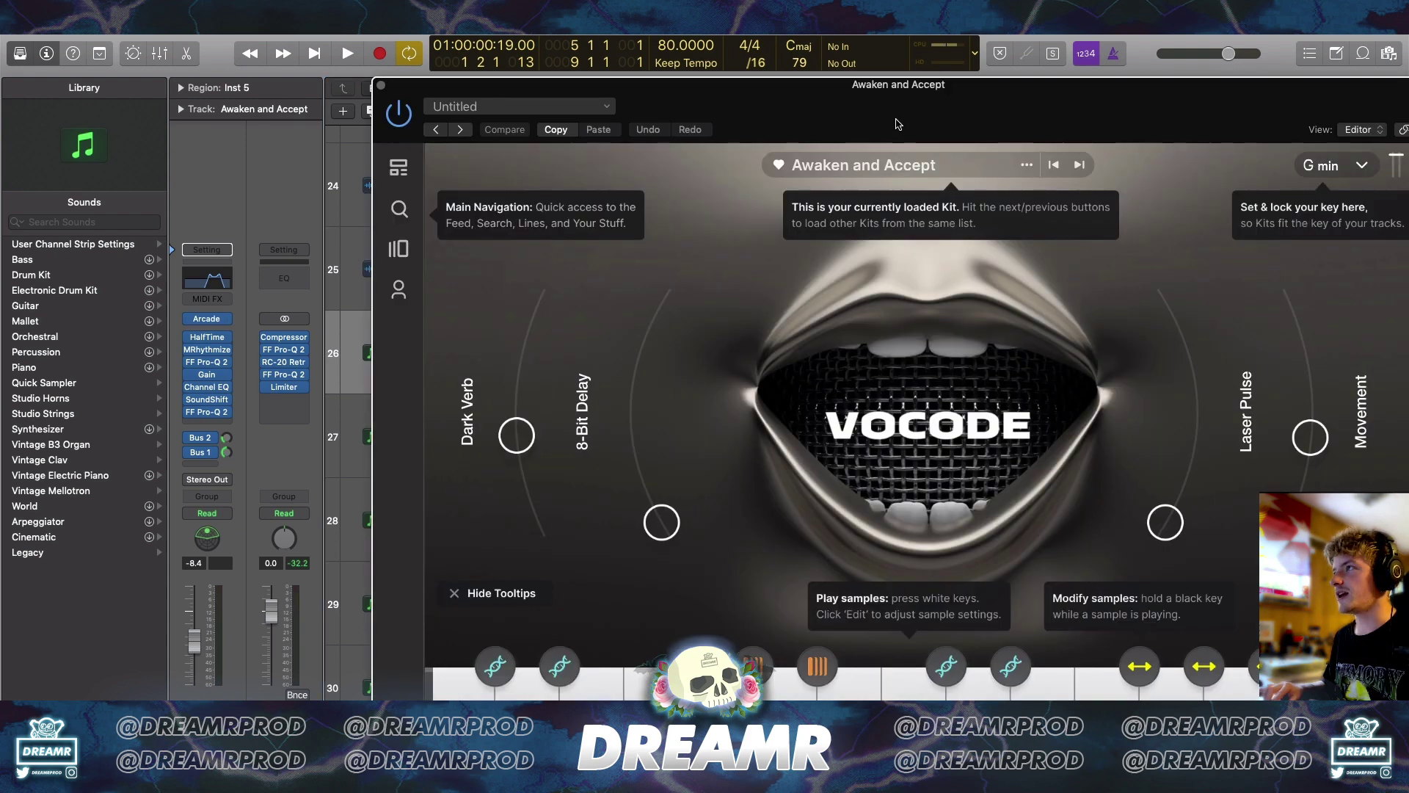
pyautogui.moveTo(895, 122); pyautogui.dragTo(812, 93)
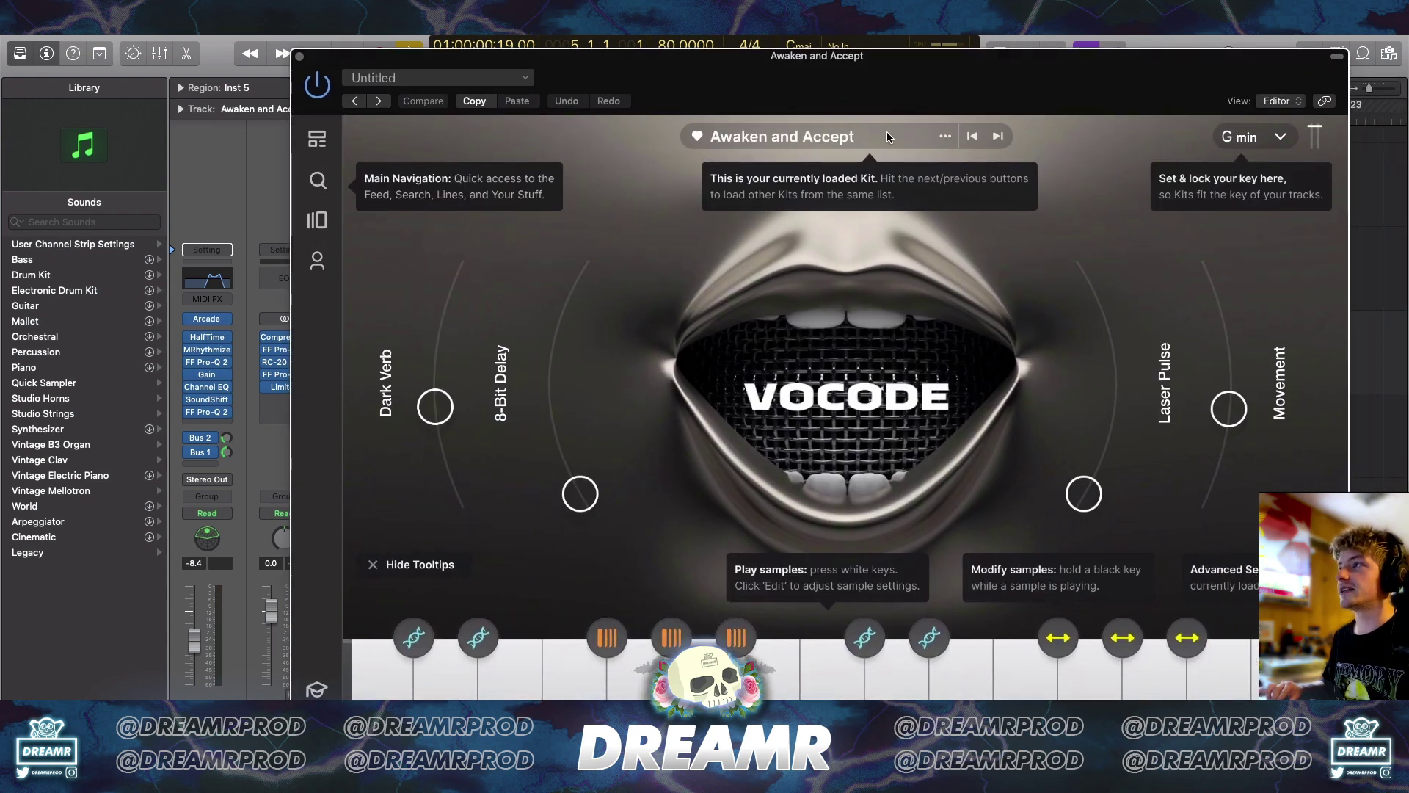
pyautogui.click(299, 57)
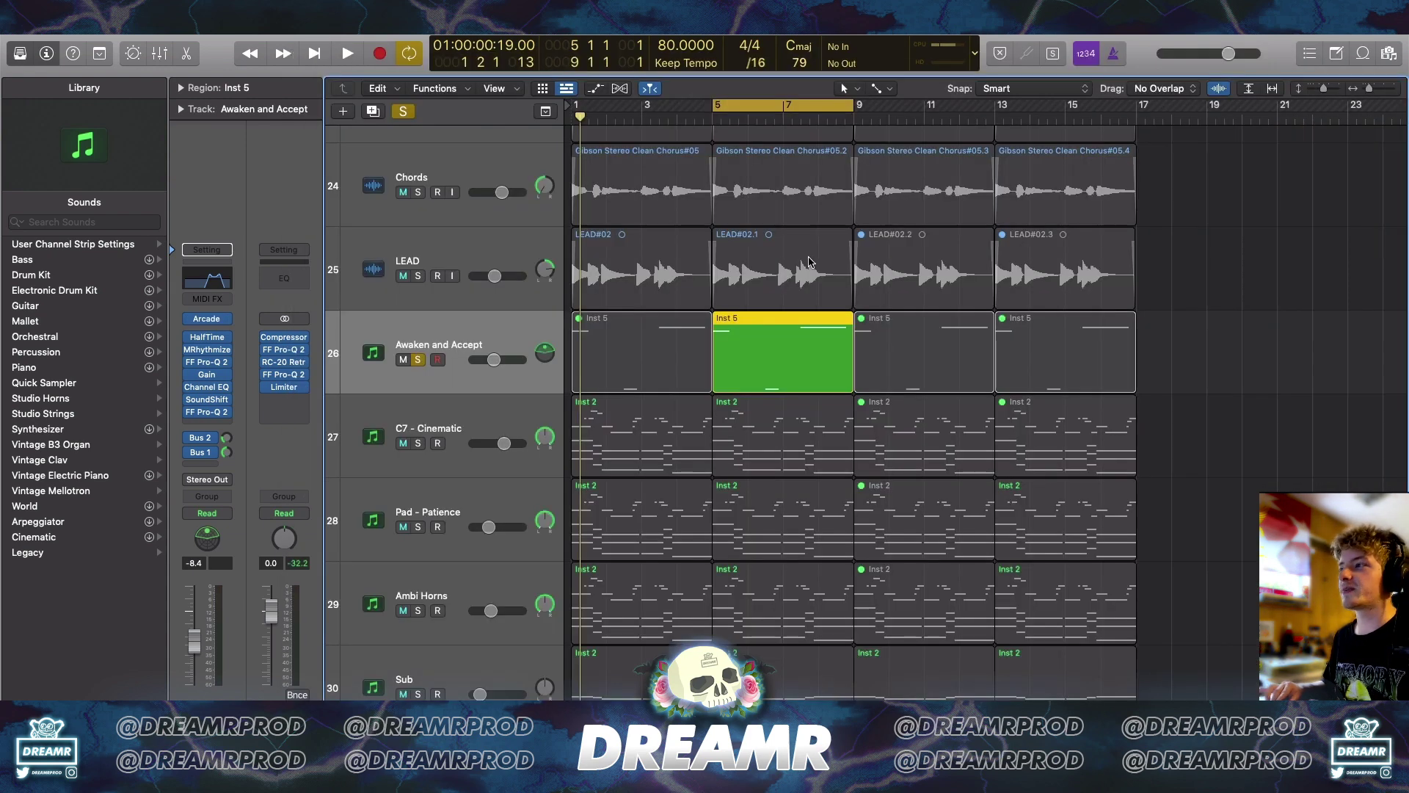
pyautogui.click(1254, 338)
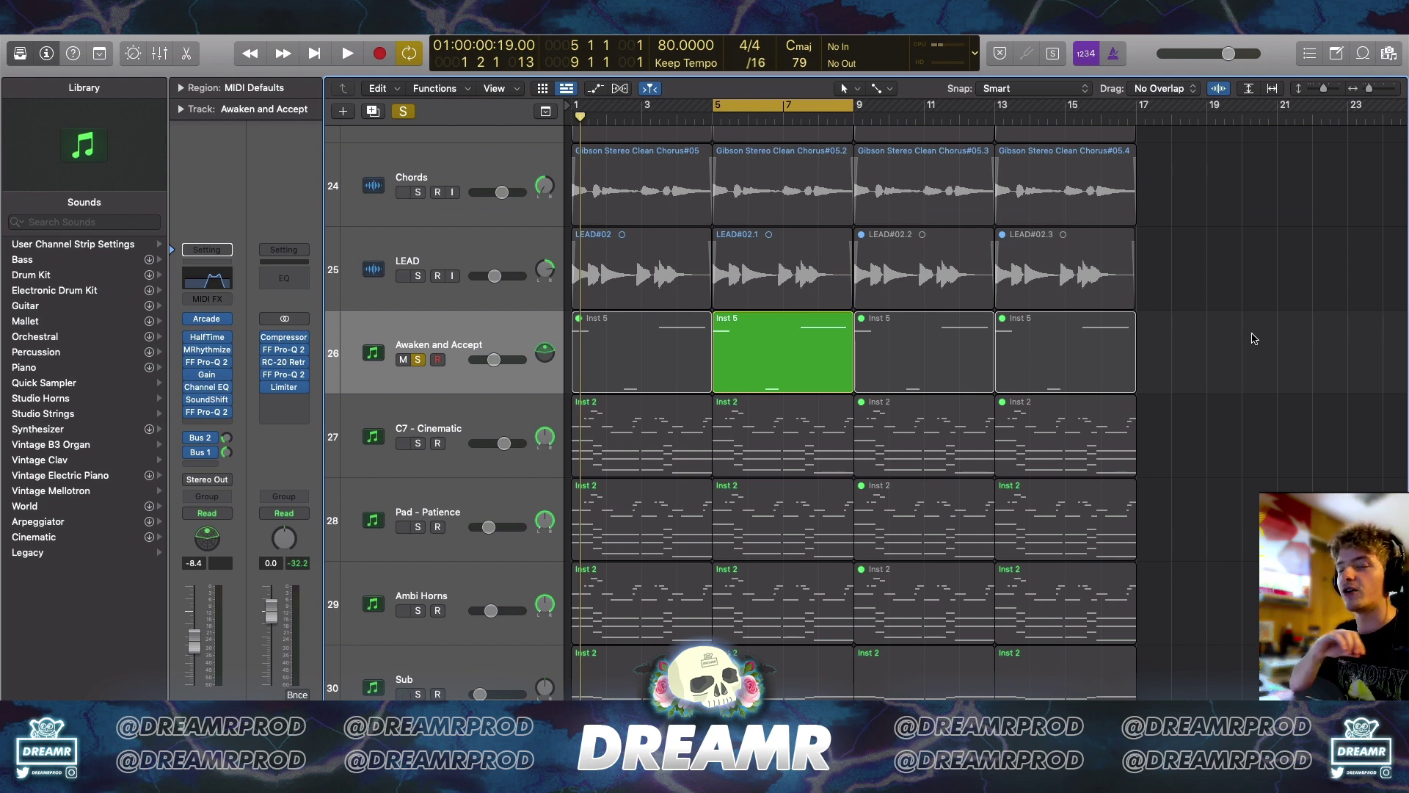
# - Open the Awaken and Accept track's HalfTime, MRhythmizer and first FF Pro-Q 2 effects to examine their settings
pyautogui.click(206, 339)
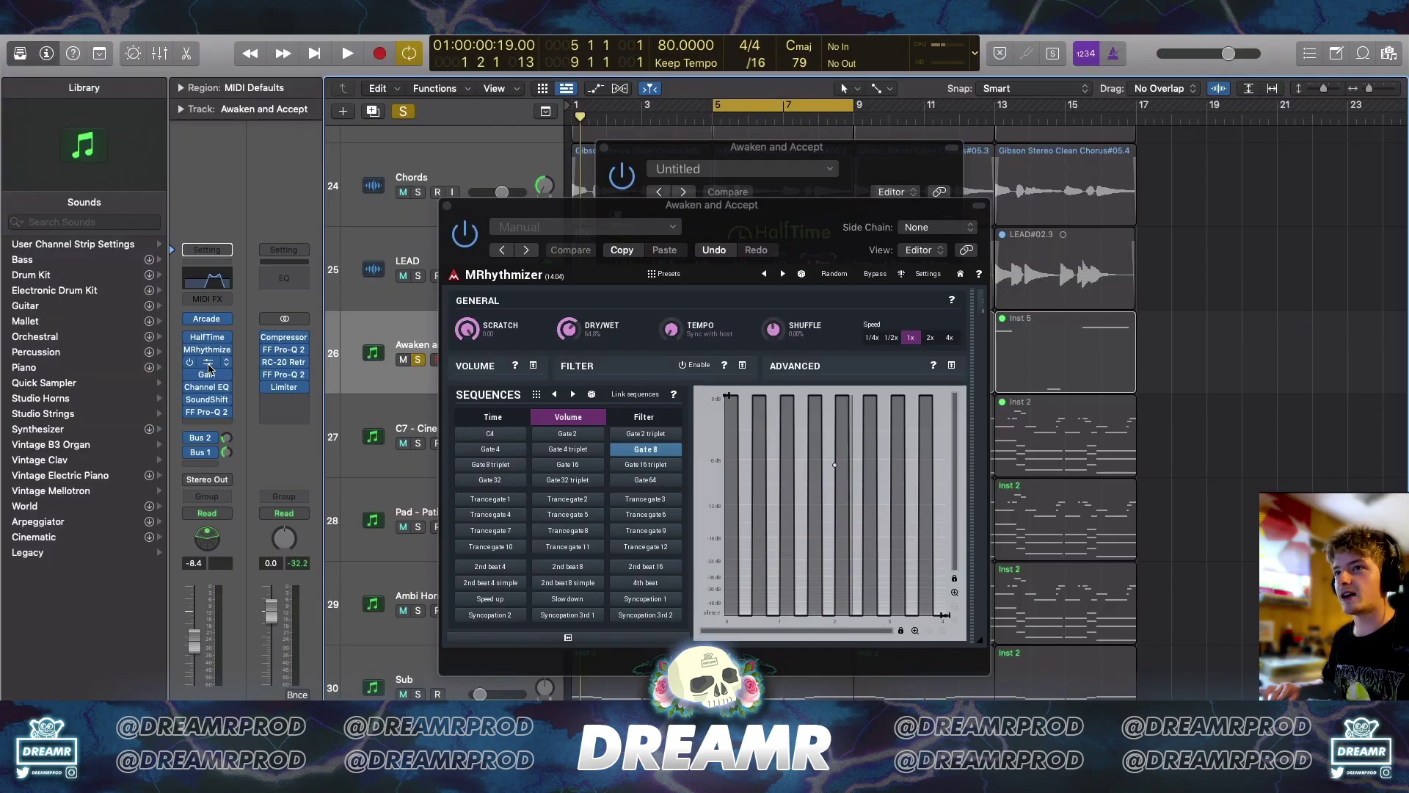
pyautogui.click(205, 358)
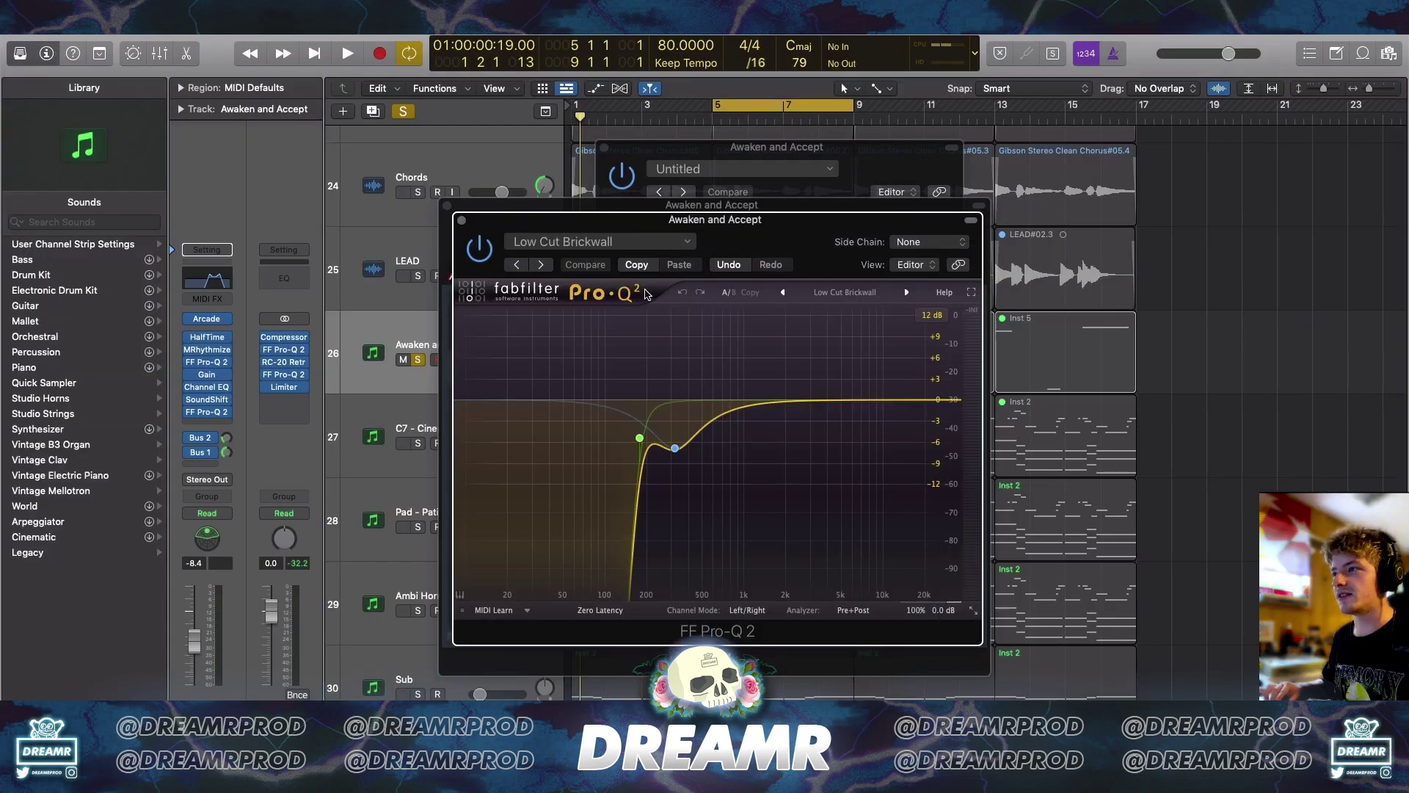
pyautogui.moveTo(881, 35); pyautogui.dragTo(747, 32)
pyautogui.moveTo(472, 359)
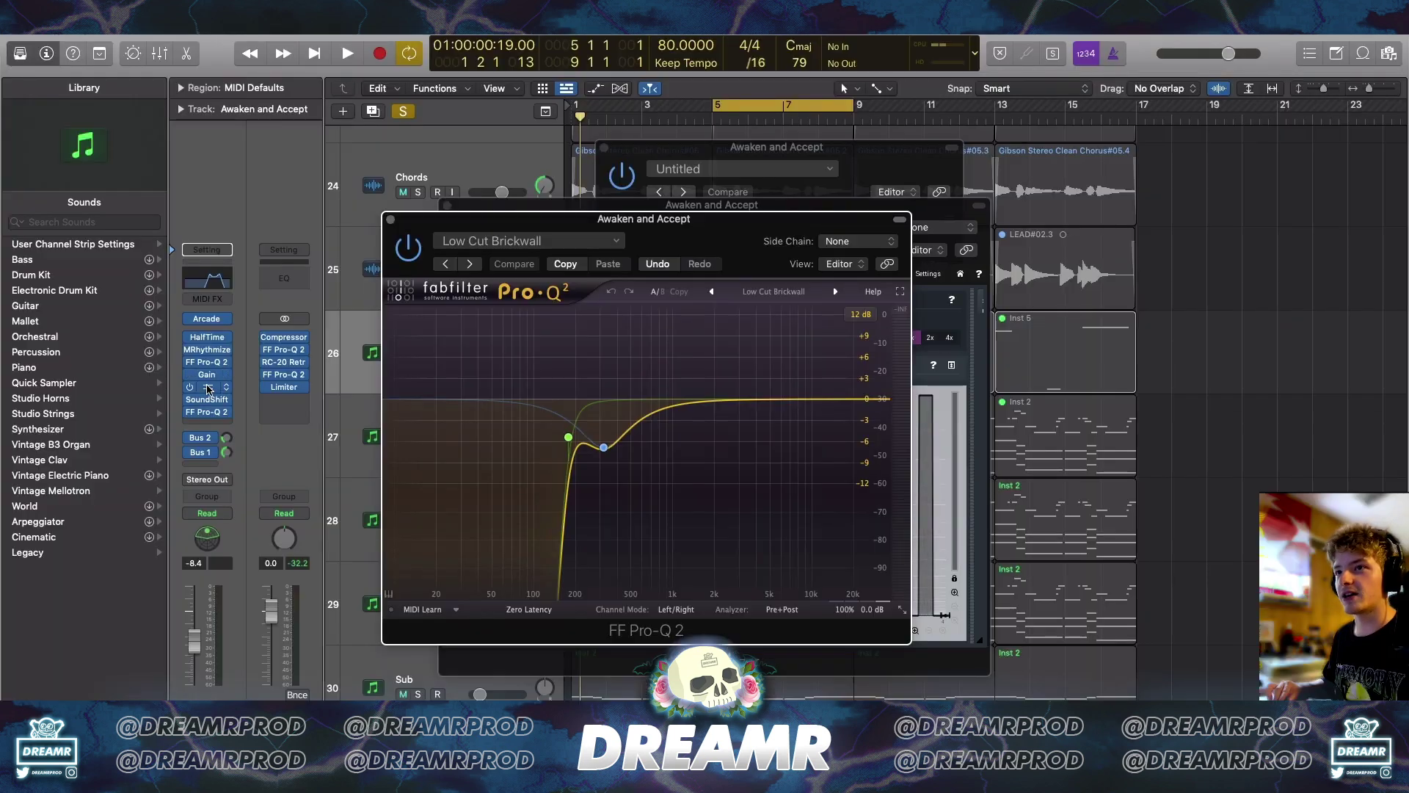
# - Examine the Awaken and Accept track's Channel EQ with its Phone Filter Wide Band preset, and close it
pyautogui.click(208, 387)
pyautogui.moveTo(881, 224); pyautogui.dragTo(722, 195)
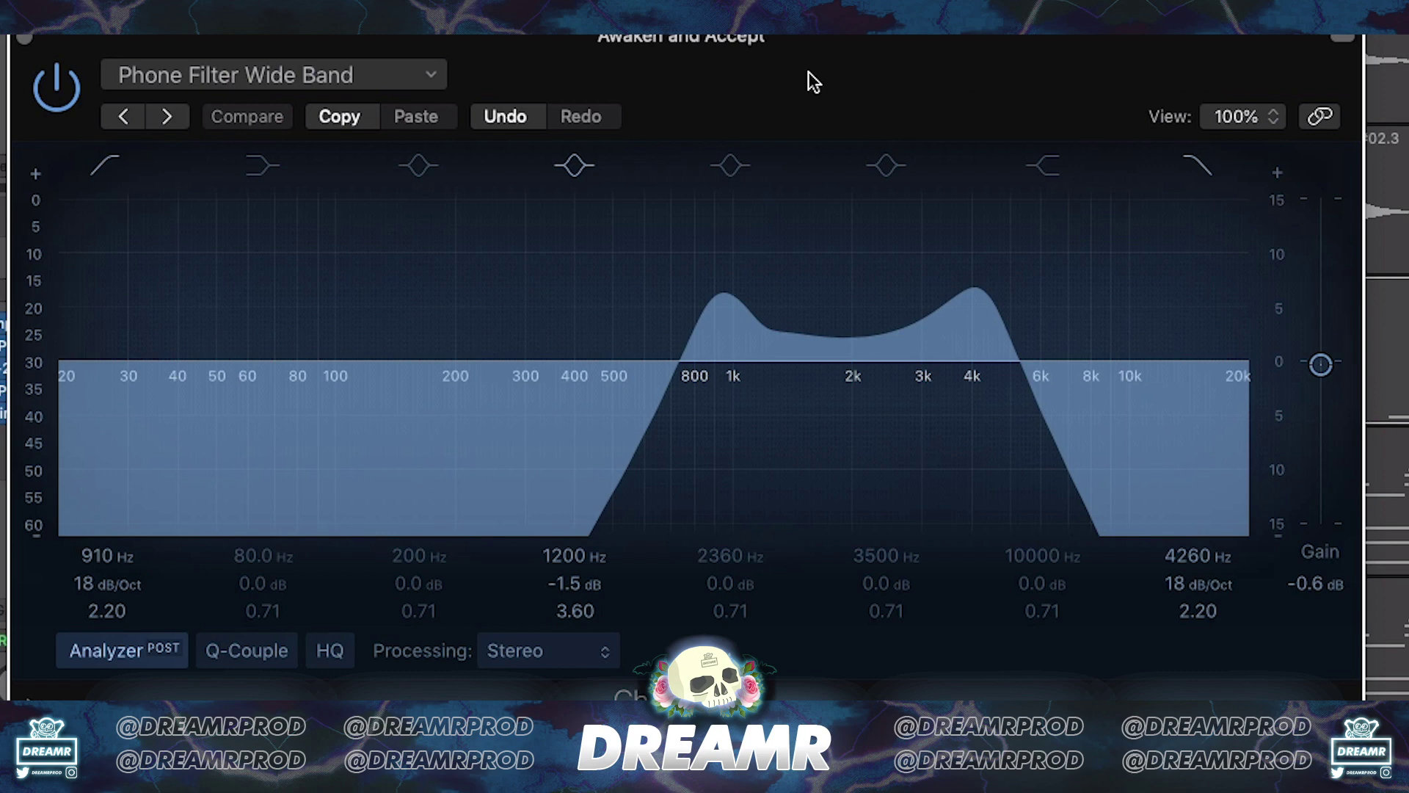
pyautogui.click(25, 38)
# - Examine the SoundShifter pitch transposition and the last FF Pro-Q 2 on Awaken and Accept, closing all open plug-in windows
pyautogui.click(209, 389)
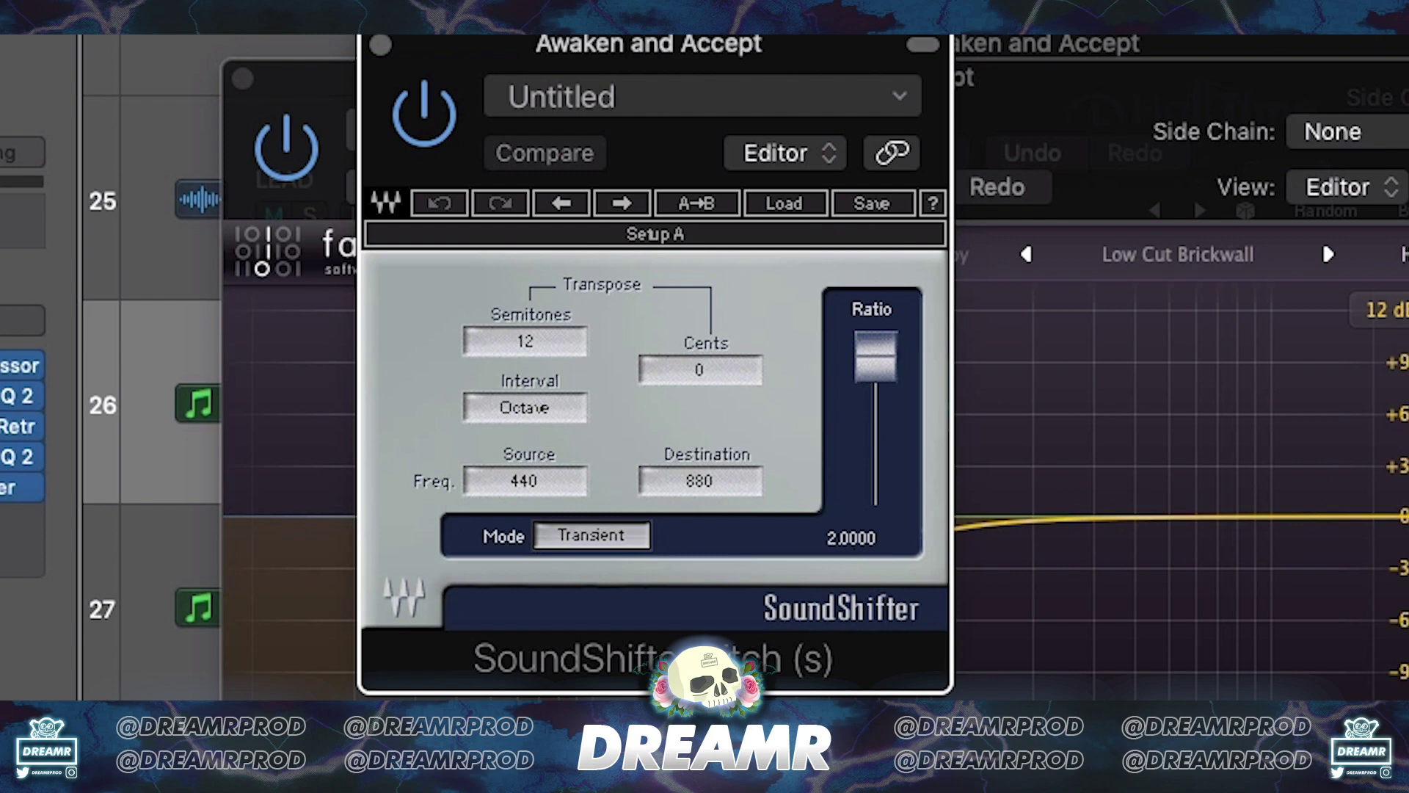
pyautogui.click(242, 79)
pyautogui.click(780, 47)
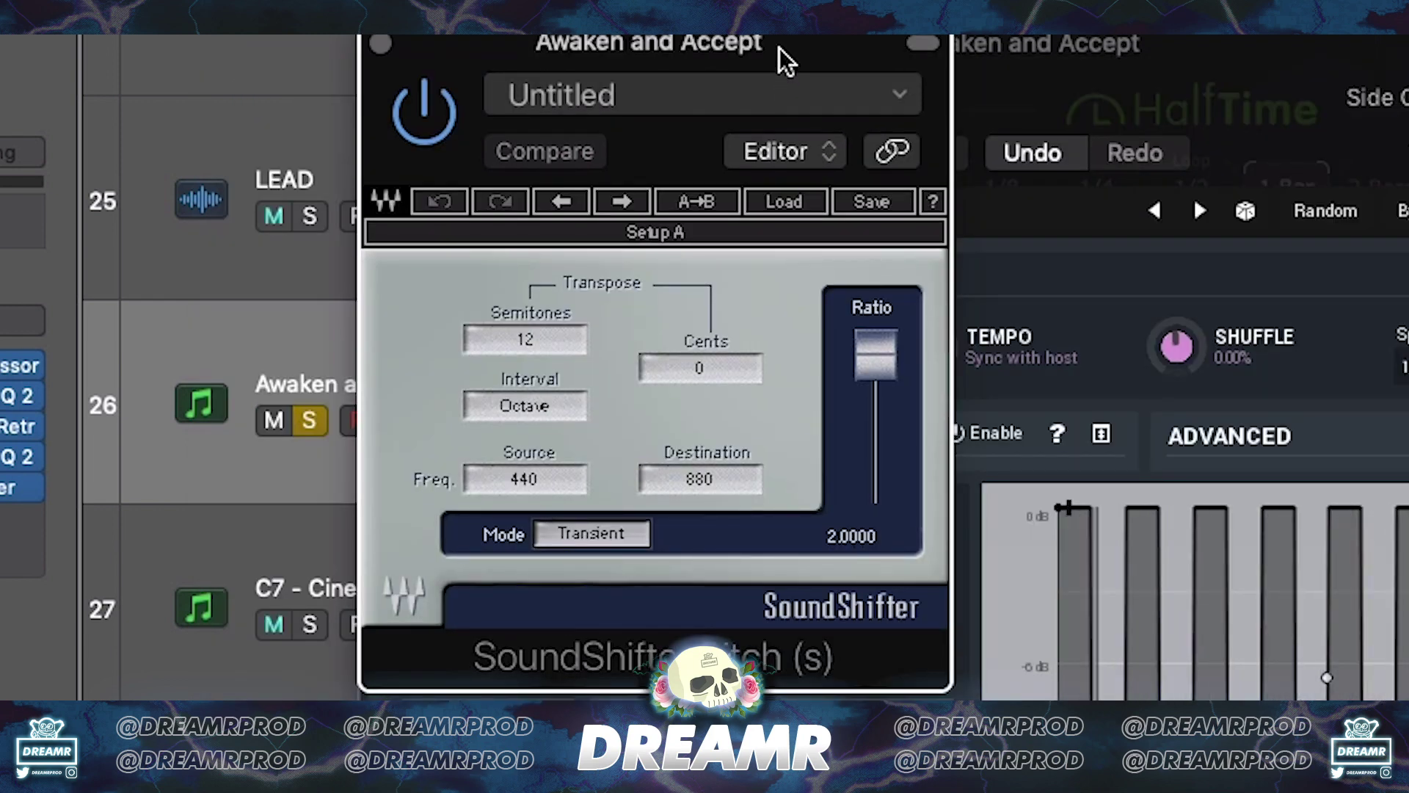
pyautogui.click(380, 44)
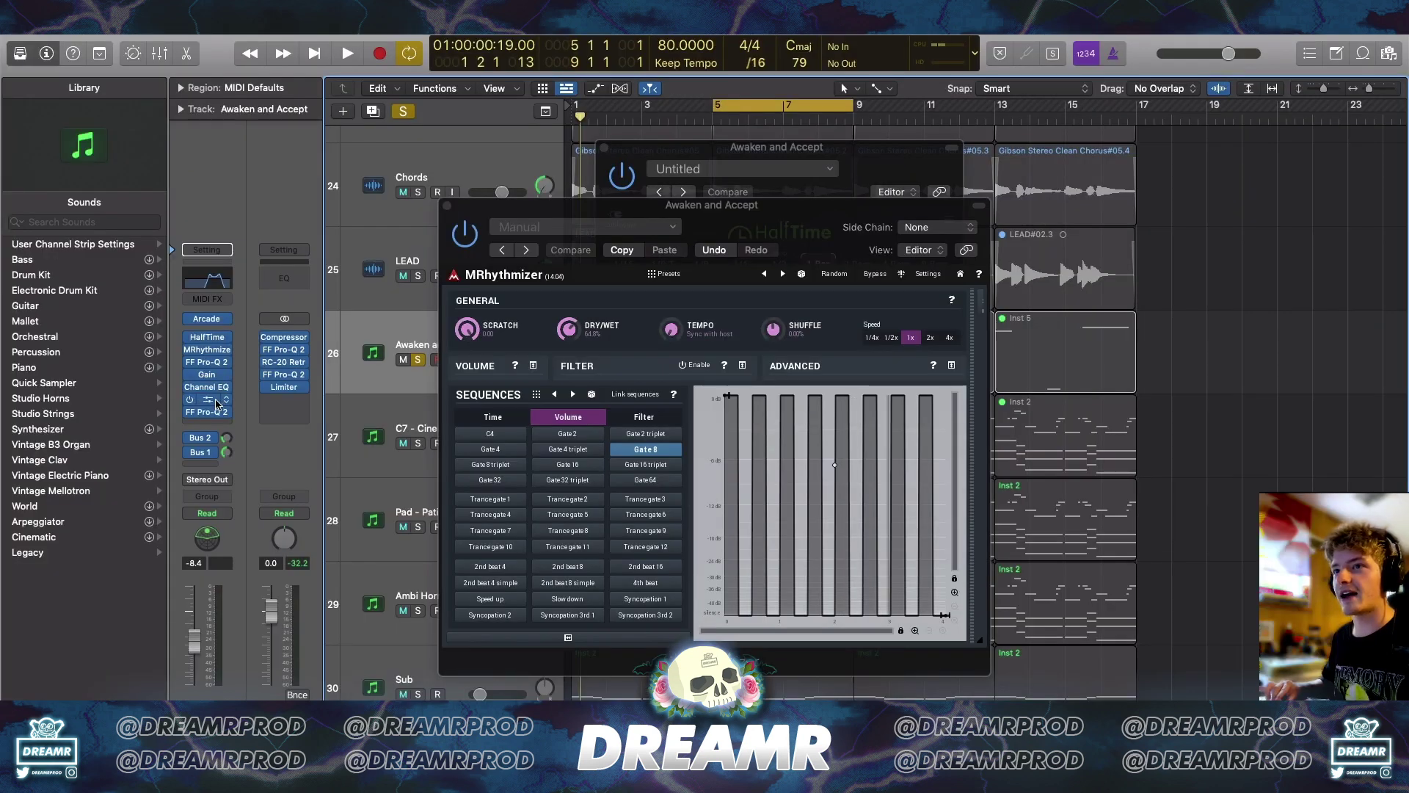
pyautogui.click(209, 411)
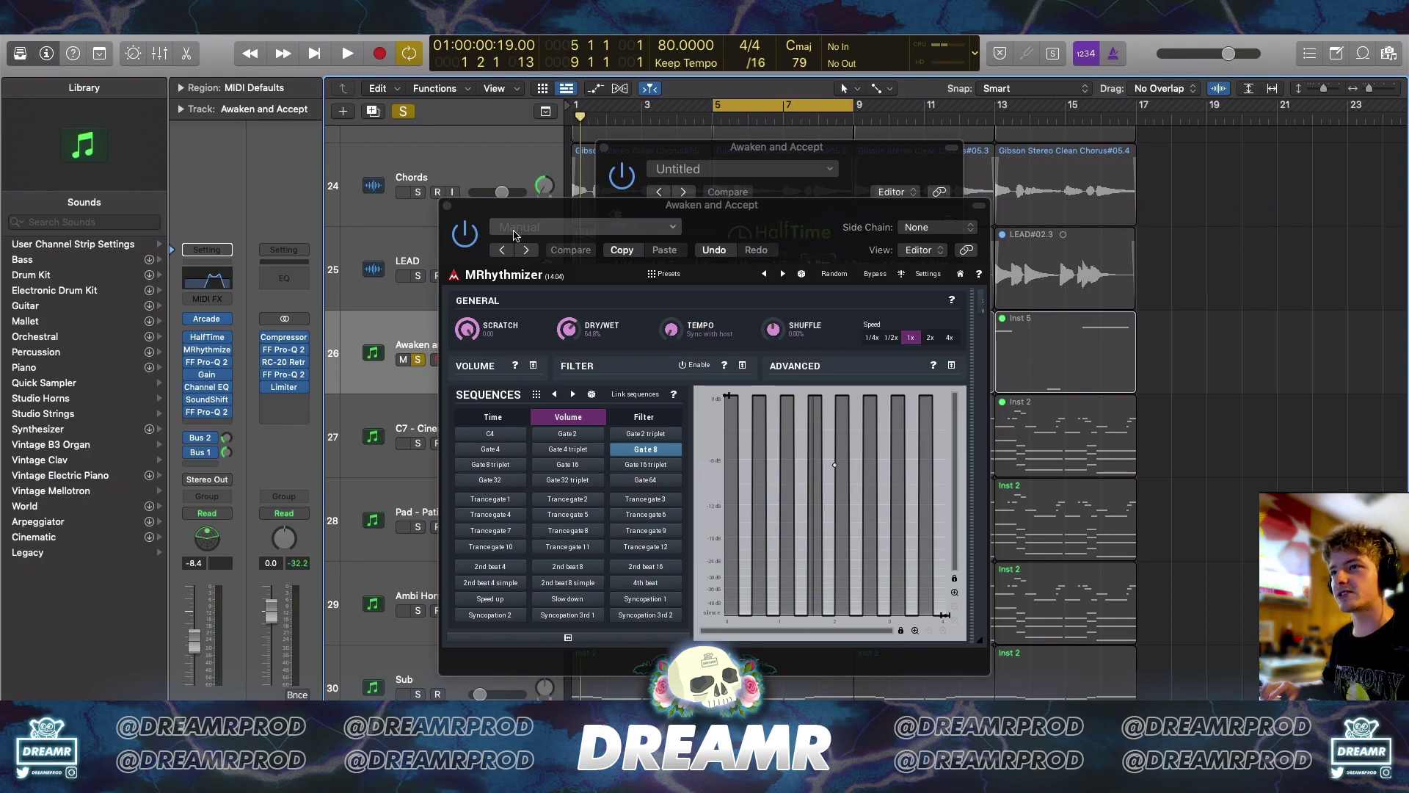
pyautogui.click(447, 206)
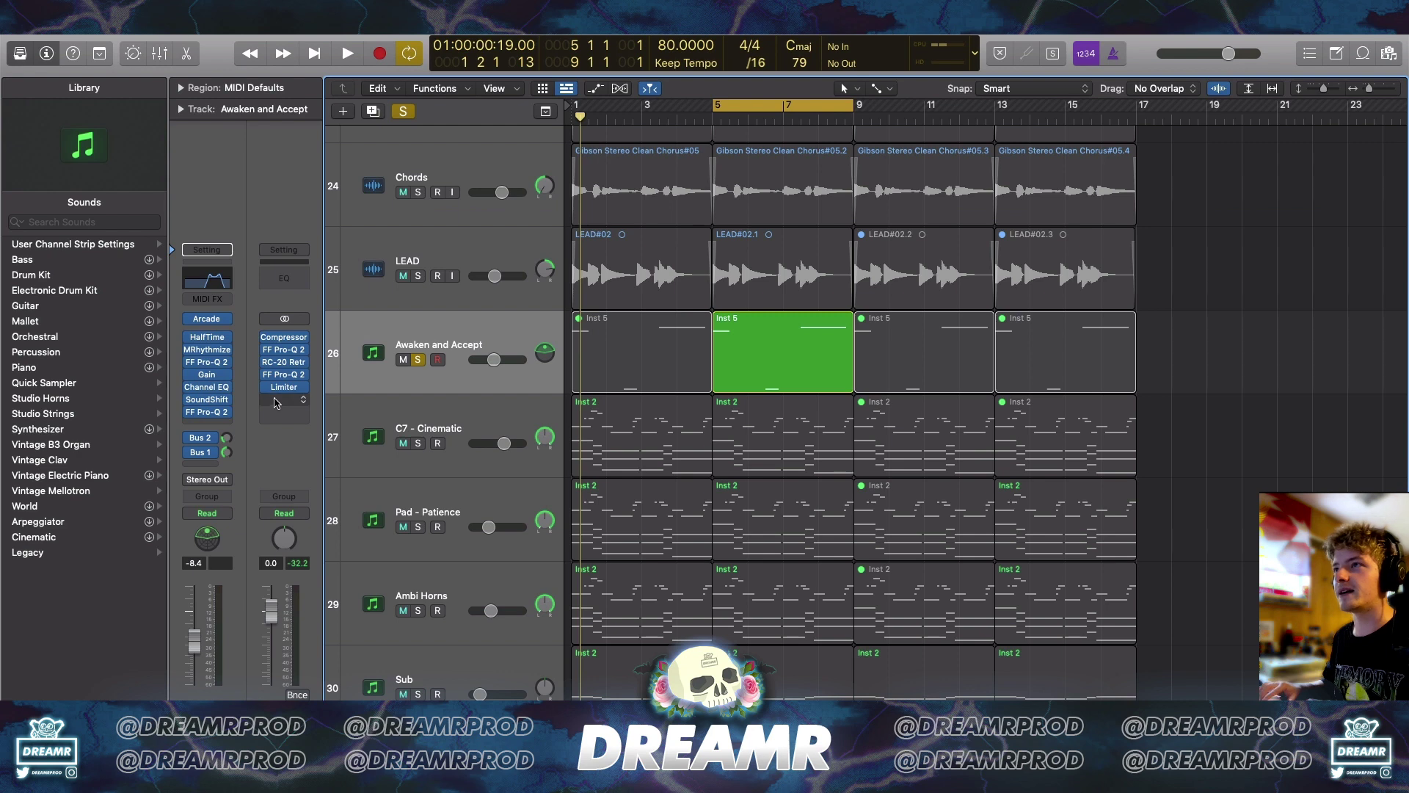
# - Display the Bus 2 aux channel for Awaken and Accept, examine its H-Delay settings and close the plug-in
pyautogui.click(211, 439)
pyautogui.click(287, 386)
pyautogui.click(287, 336)
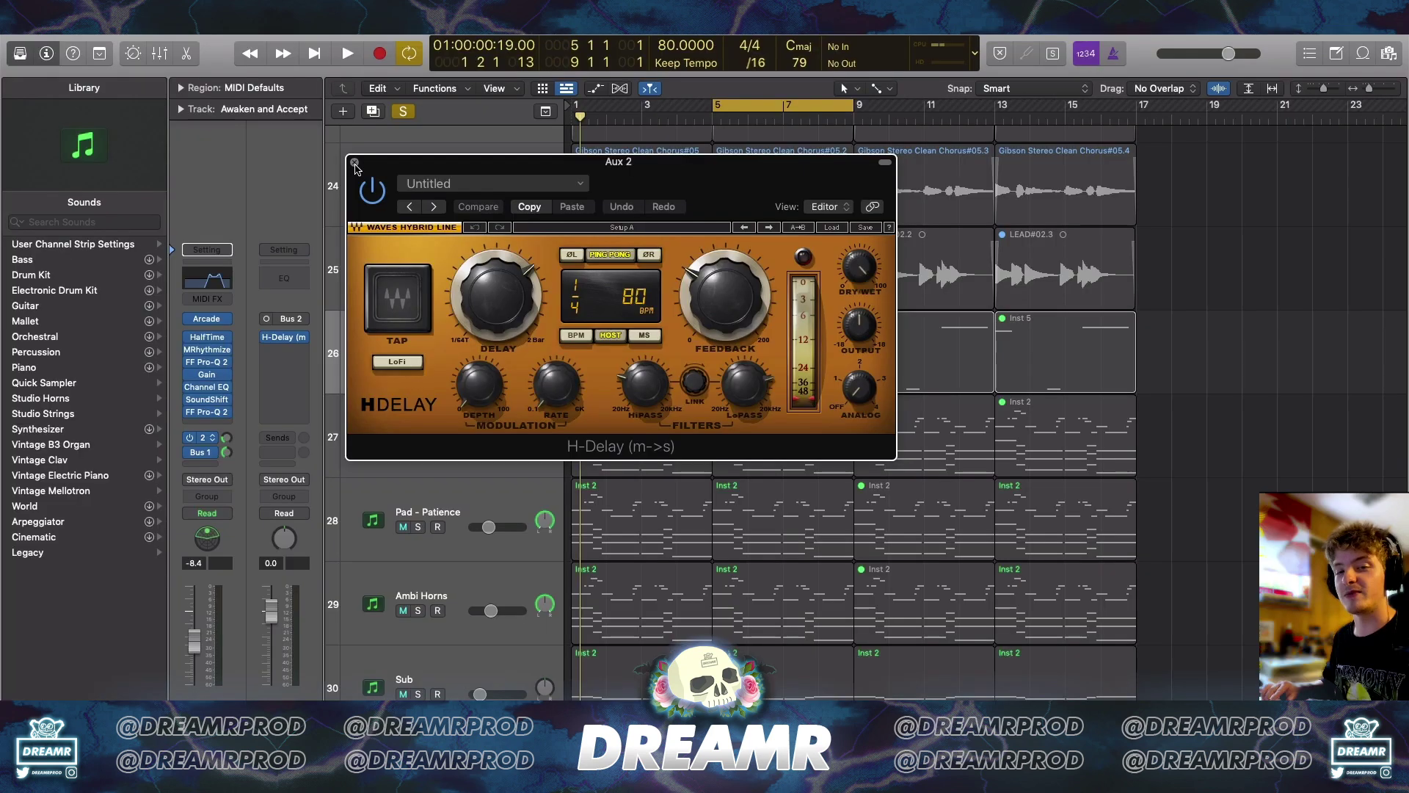
pyautogui.click(354, 162)
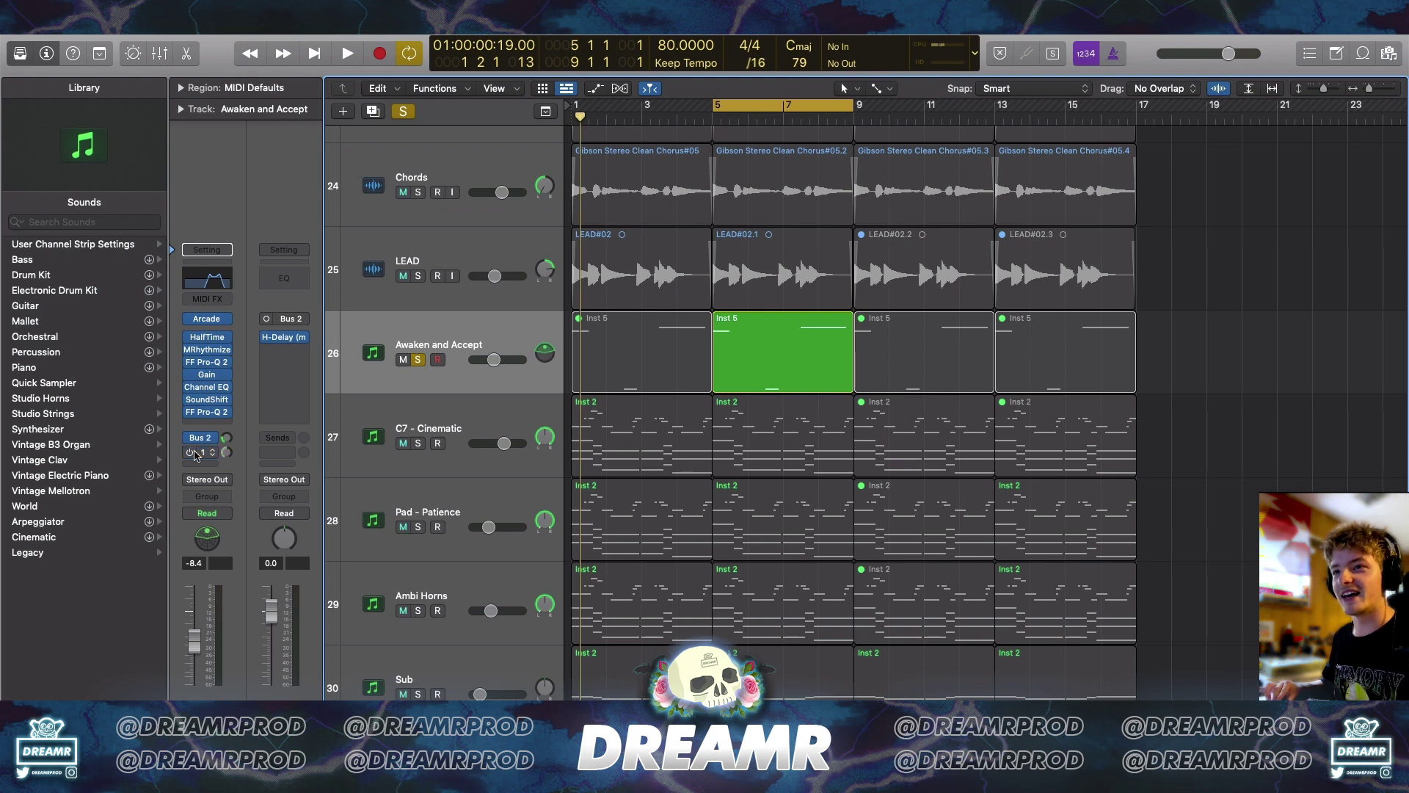
# - Display the Bus 1 aux channel for Awaken and Accept and examine its Valhalla plug-in
pyautogui.click(206, 453)
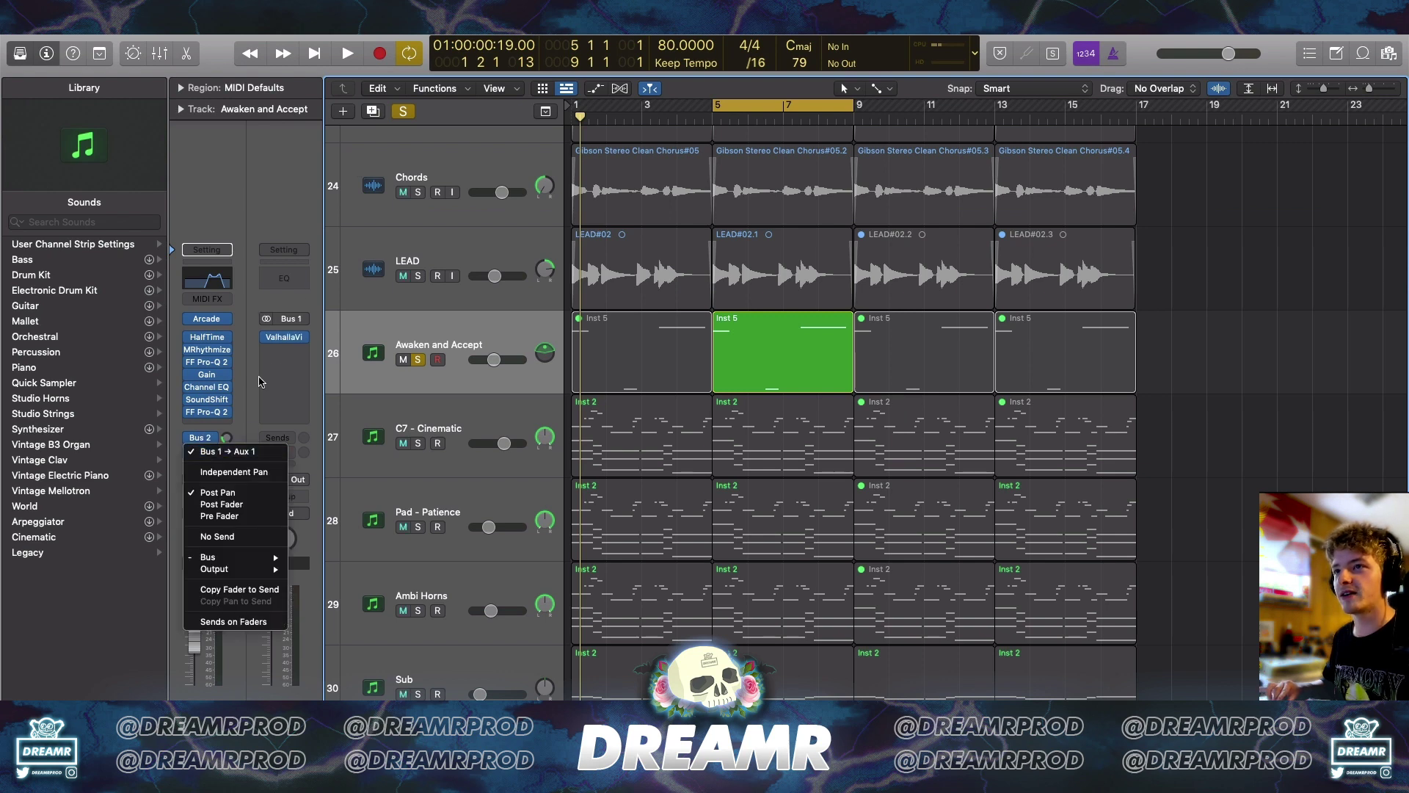
pyautogui.click(286, 346)
pyautogui.click(285, 339)
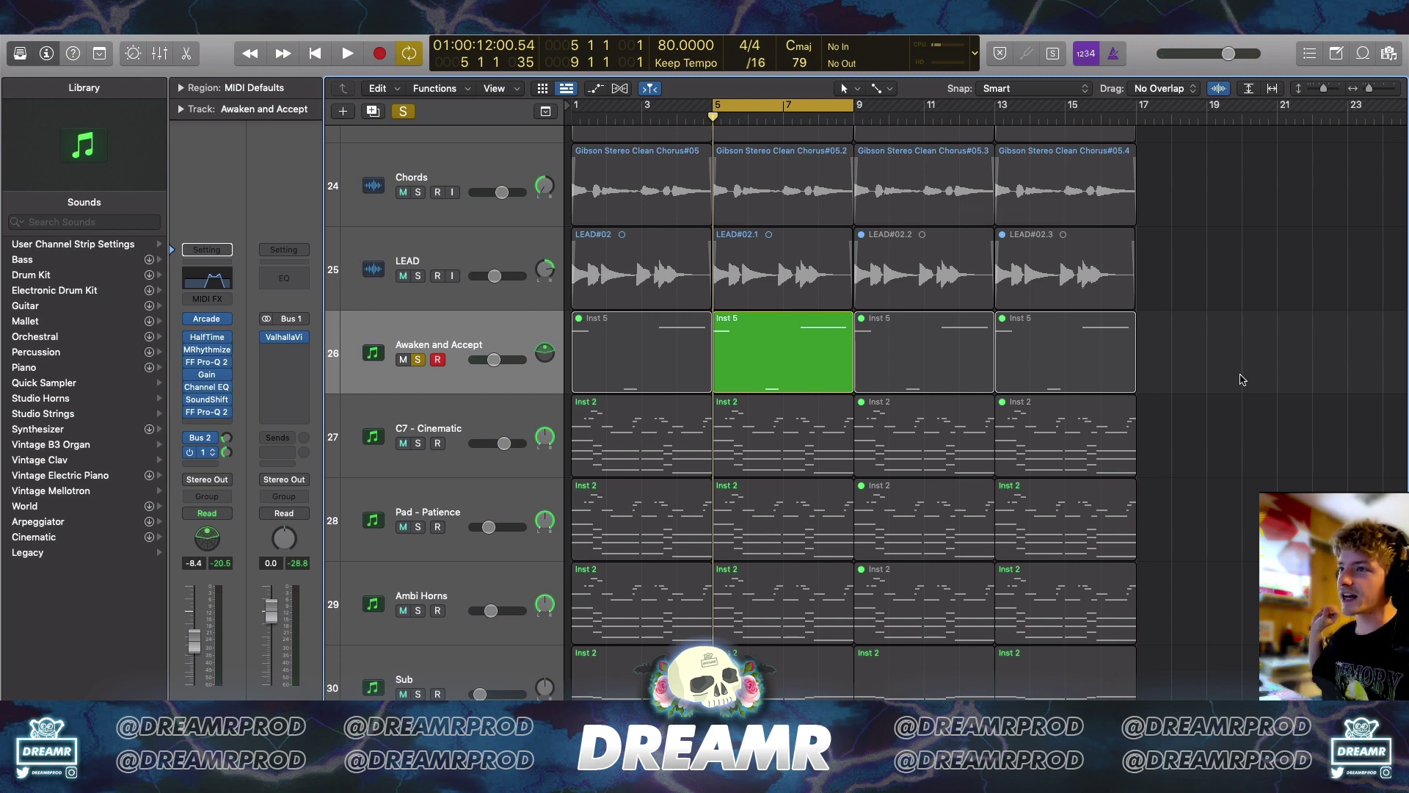
# - Turn off the Awaken and Accept solo, play all the layers together from bar 5, and stop playback
pyautogui.press('super+Up')
pyautogui.press('super+Up')
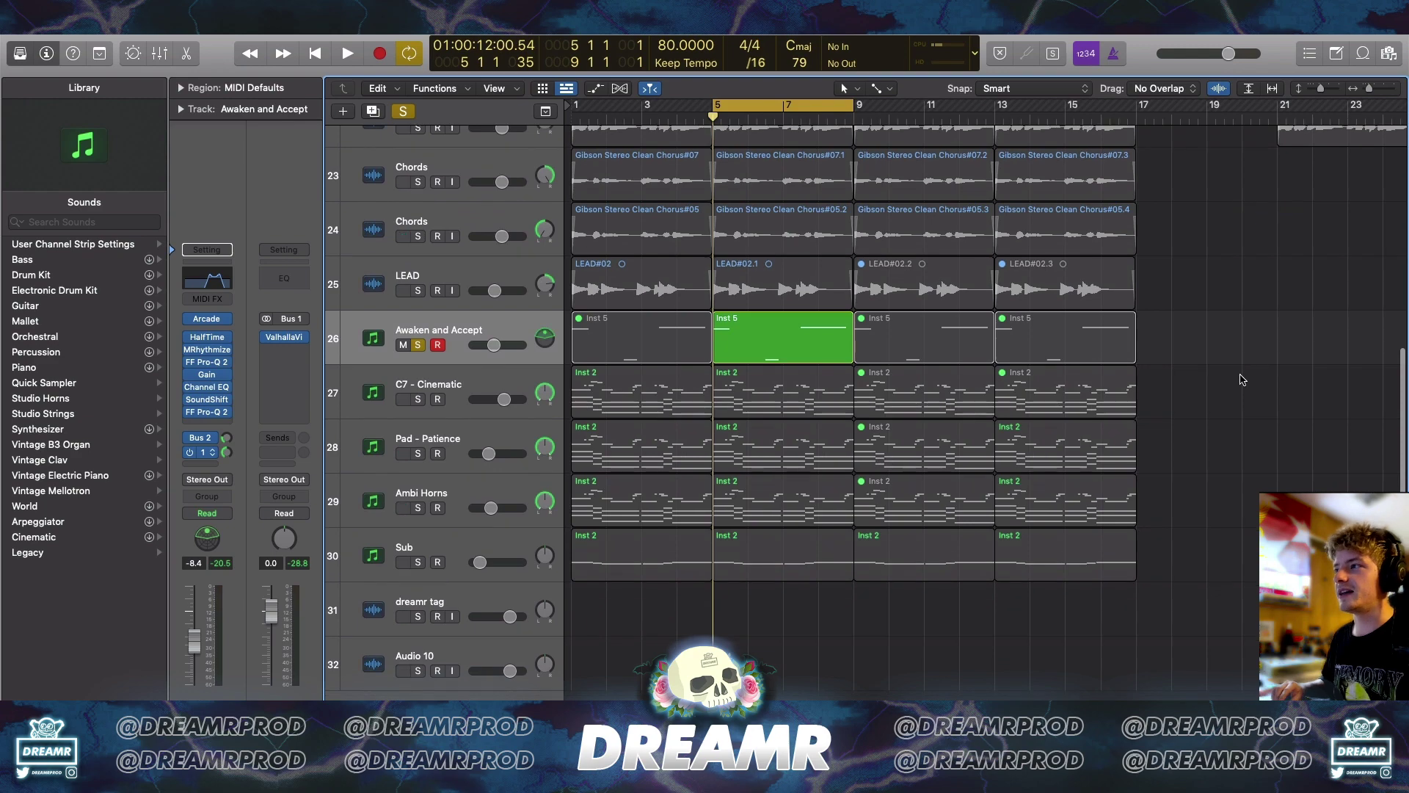
pyautogui.hotkey('ctrl', 's')
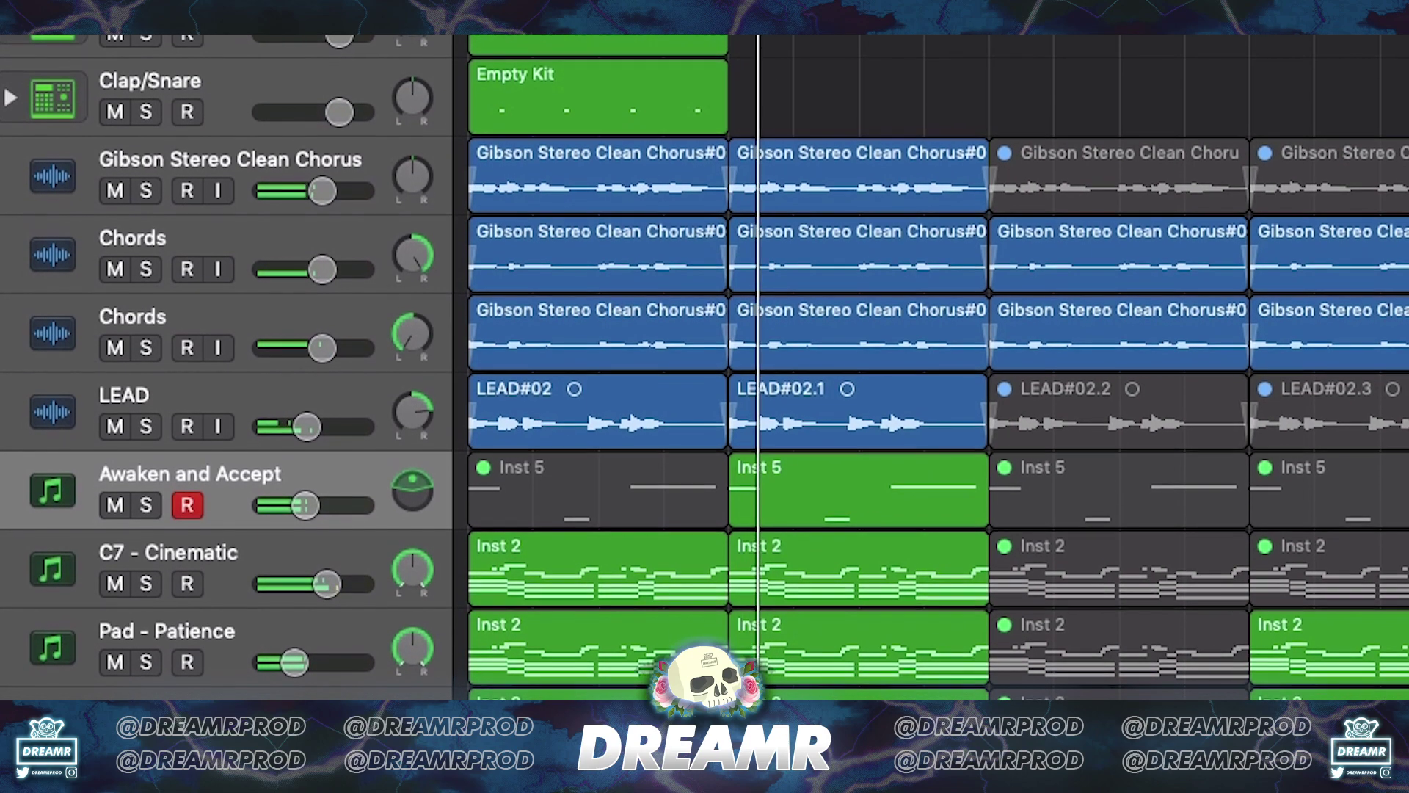
pyautogui.press('super+Left')
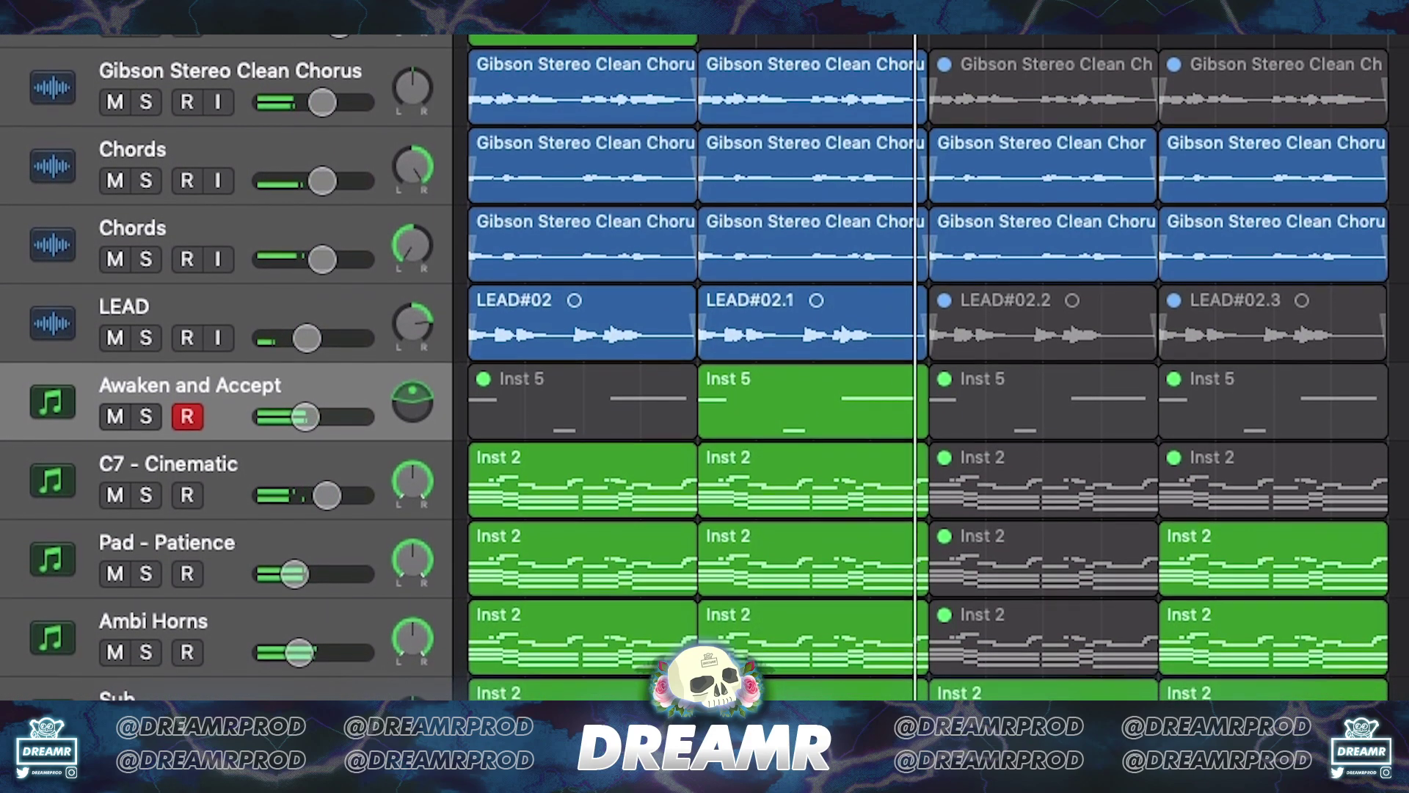
pyautogui.press('space')
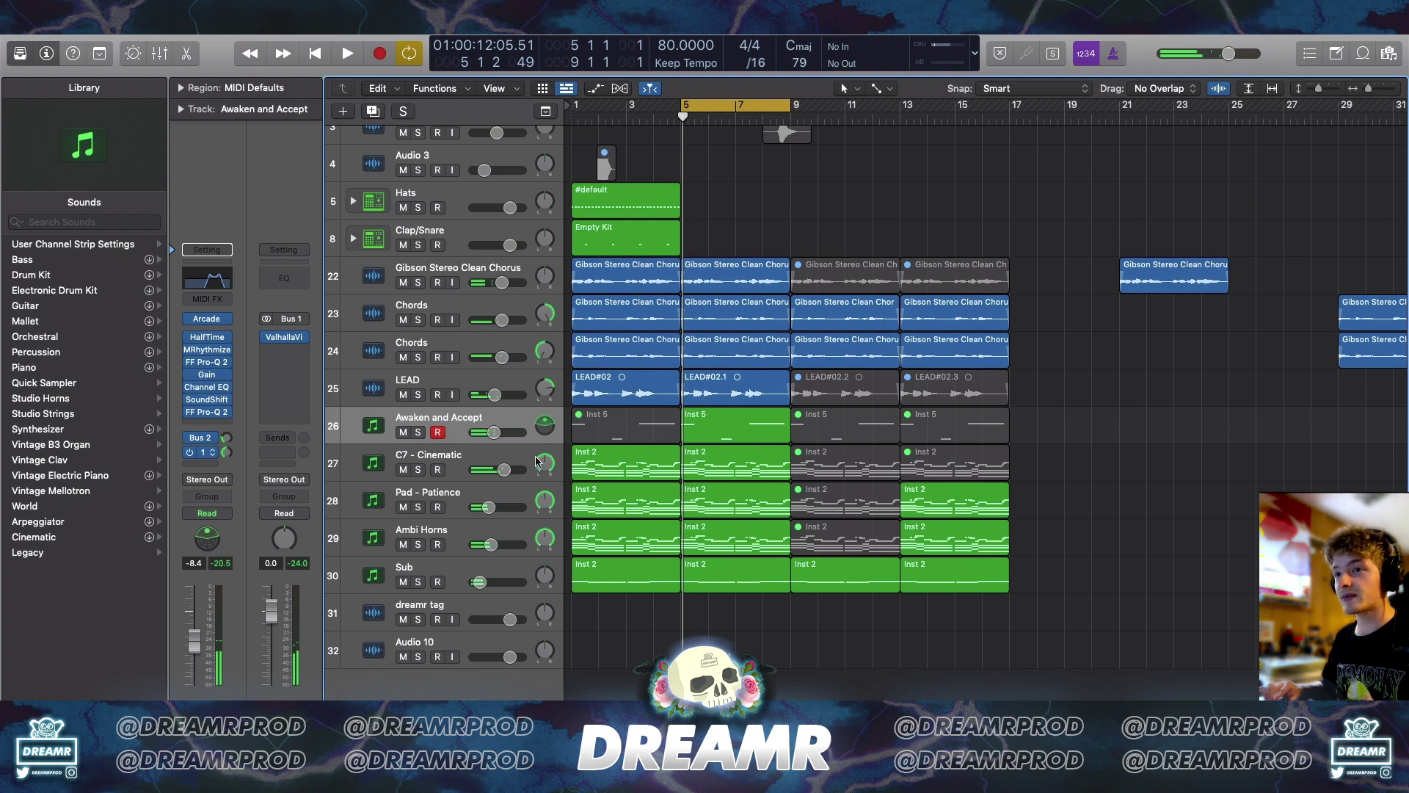
# - Display the Stereo Out channel and examine its Compressor with the Platinum Analog Tape preset
pyautogui.click(208, 478)
pyautogui.click(273, 450)
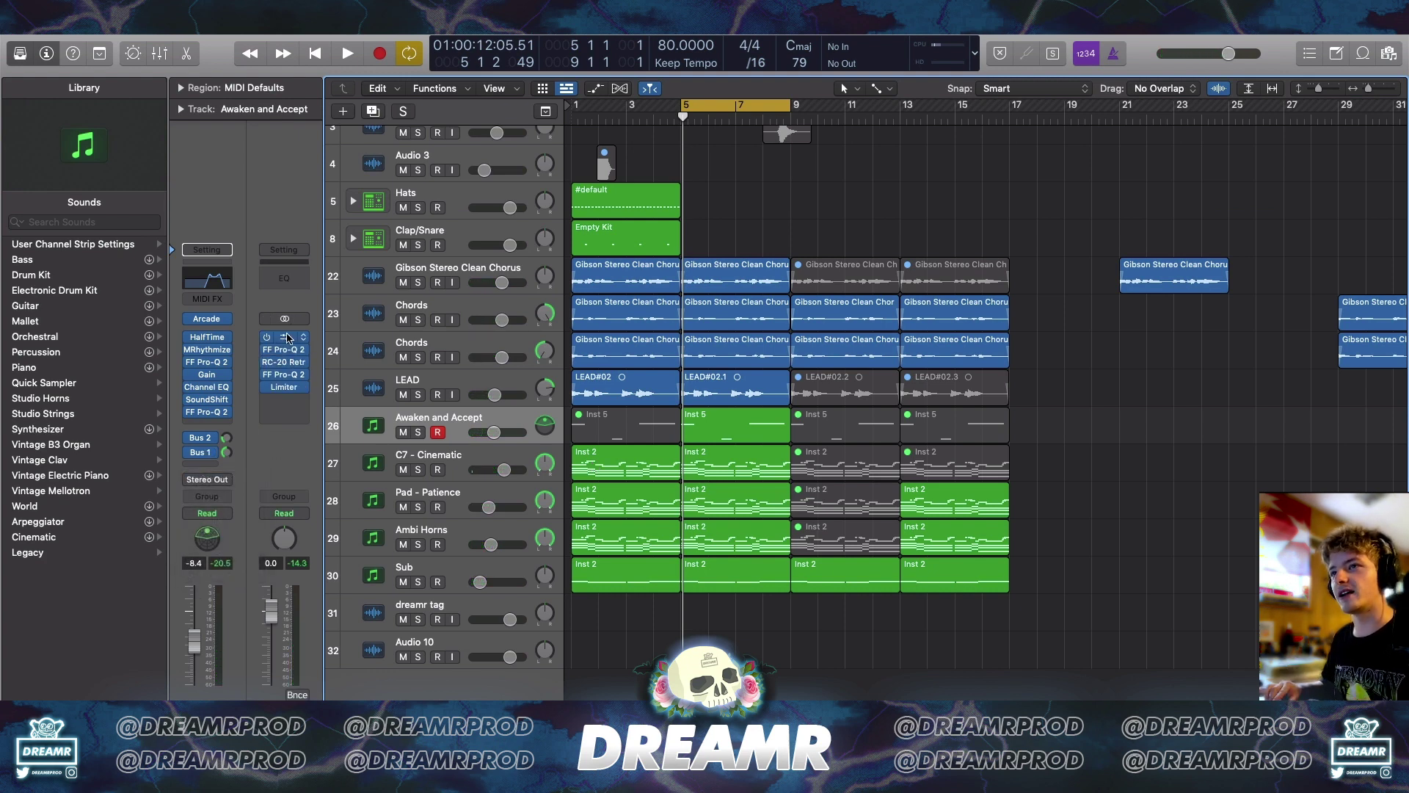
pyautogui.click(287, 338)
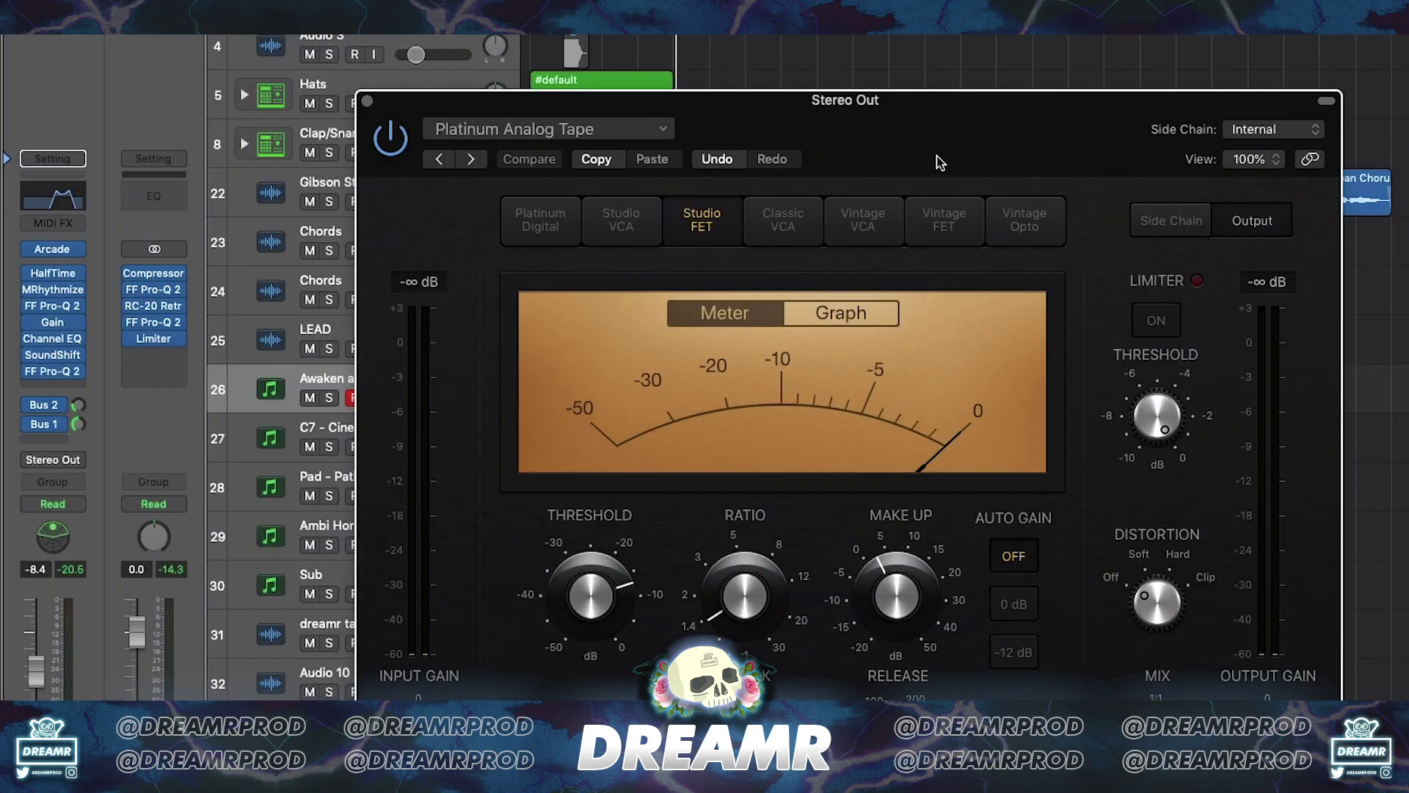
pyautogui.moveTo(941, 163); pyautogui.dragTo(801, 20)
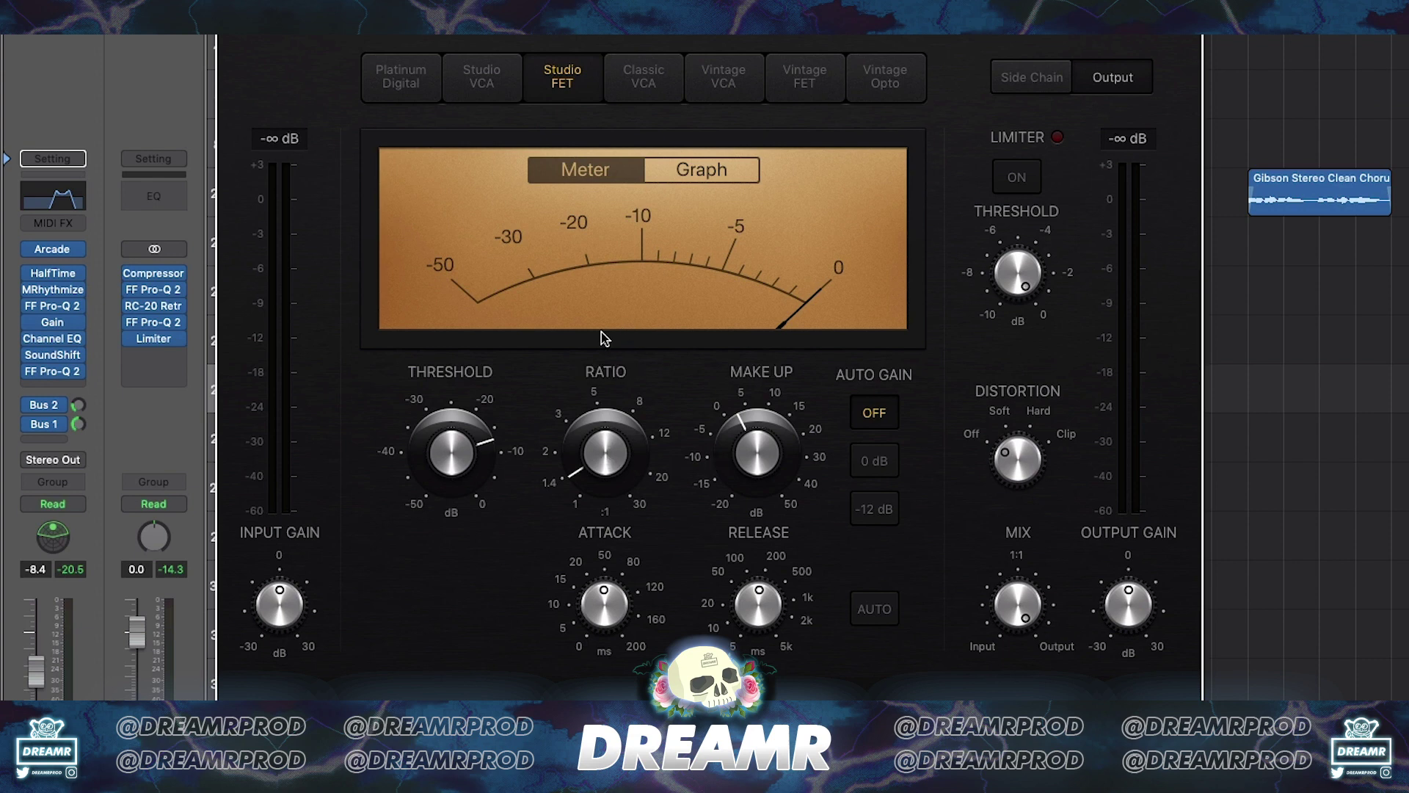
# - Play the cycled section while examining the first FF Pro-Q 2 curve on Stereo Out, and close the equalizer
pyautogui.press('space')
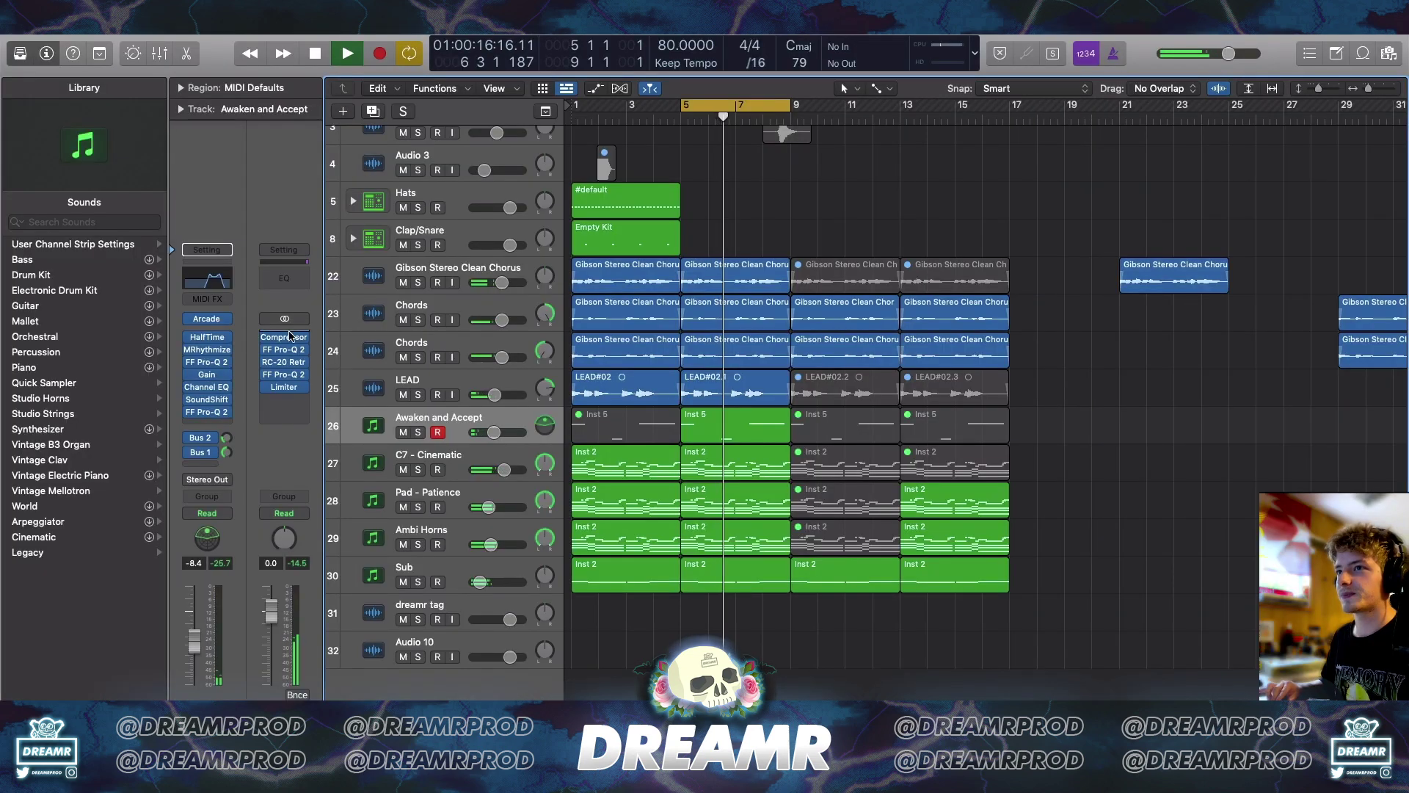
pyautogui.click(153, 289)
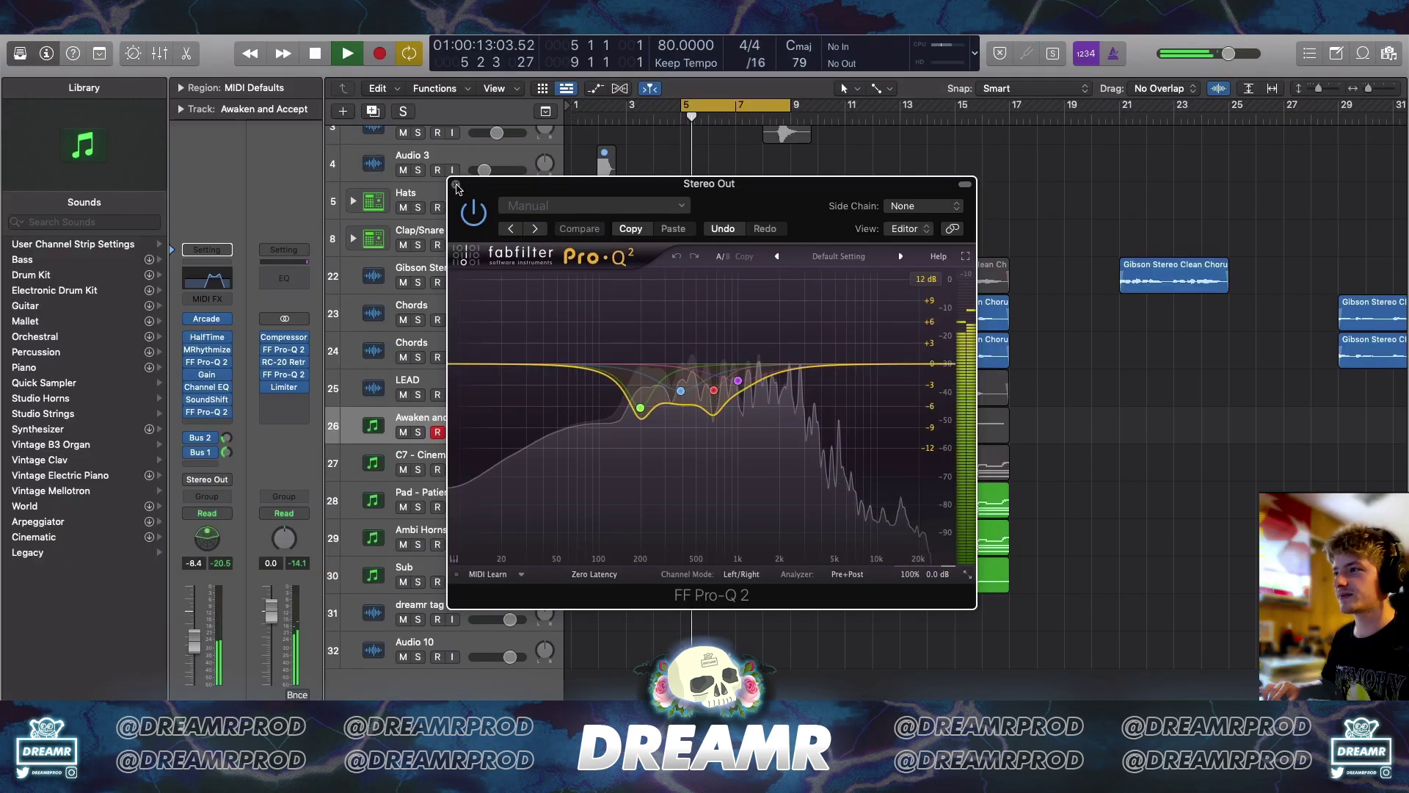
pyautogui.click(456, 183)
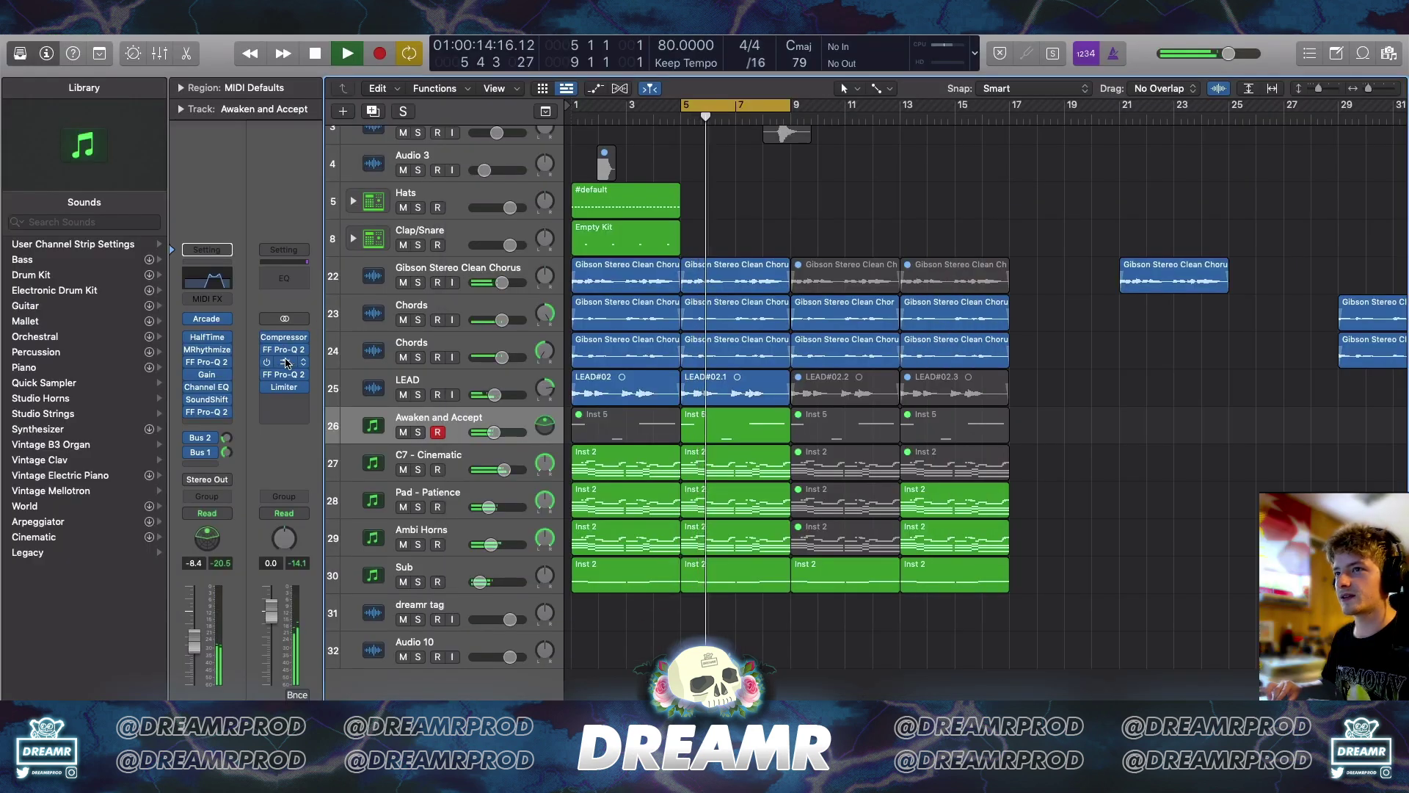
# - Examine the RC-20 Retro Color settings on Stereo Out, close it and open the second FF Pro-Q 2
pyautogui.click(283, 362)
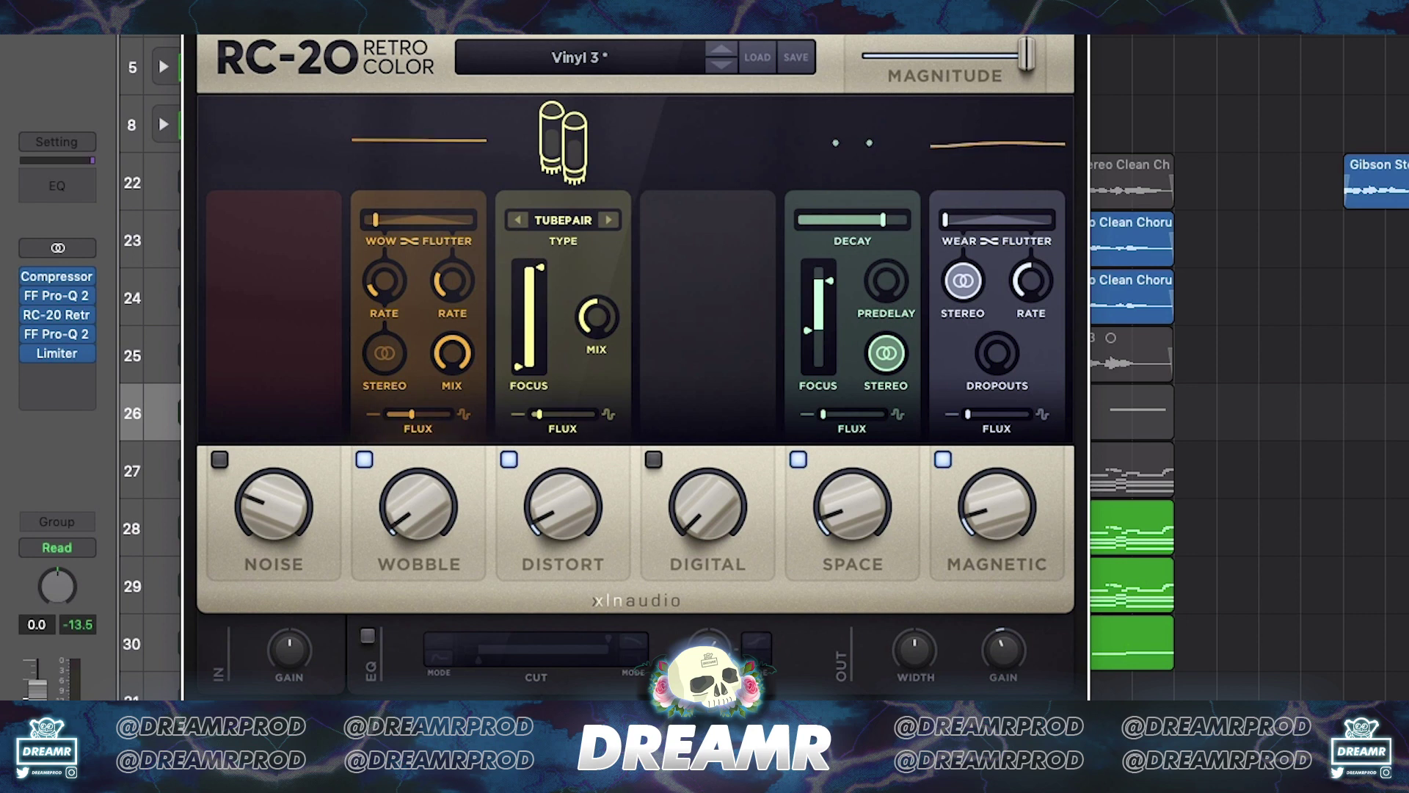
pyautogui.click(374, 109)
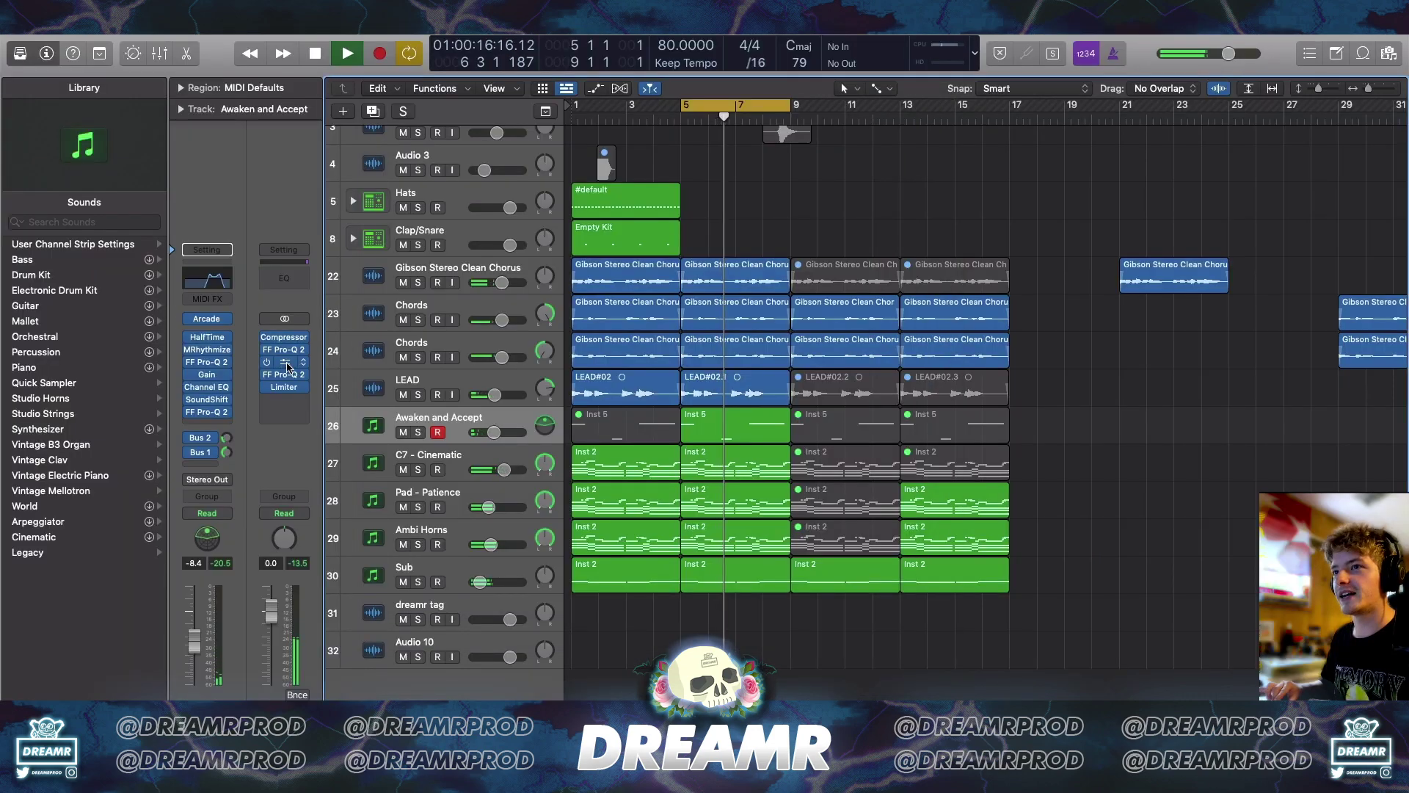
pyautogui.click(57, 334)
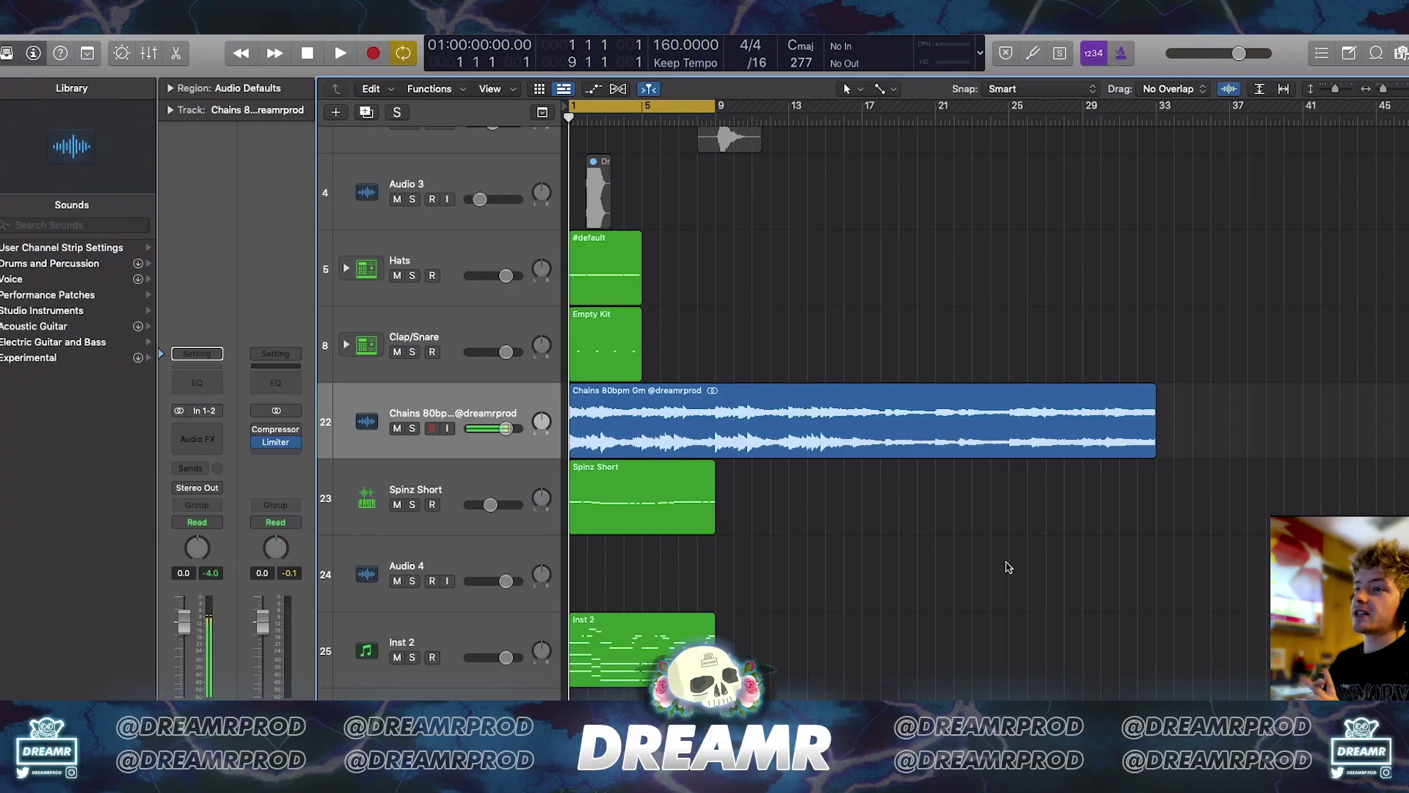
# - Select the Spinz Short track in the 160 BPM project, examine its Vintage Opto Compressor settings and close it
pyautogui.click(484, 481)
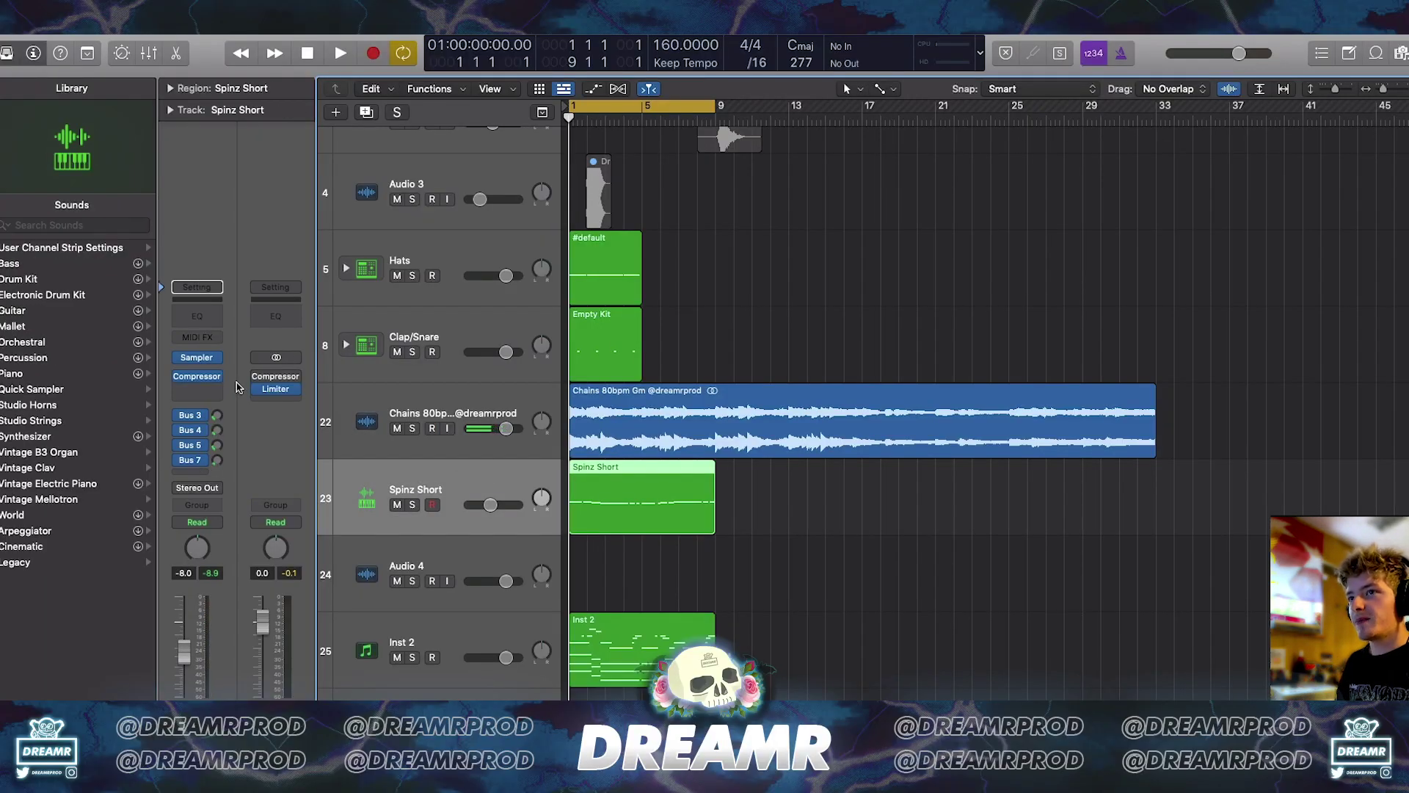
pyautogui.click(197, 375)
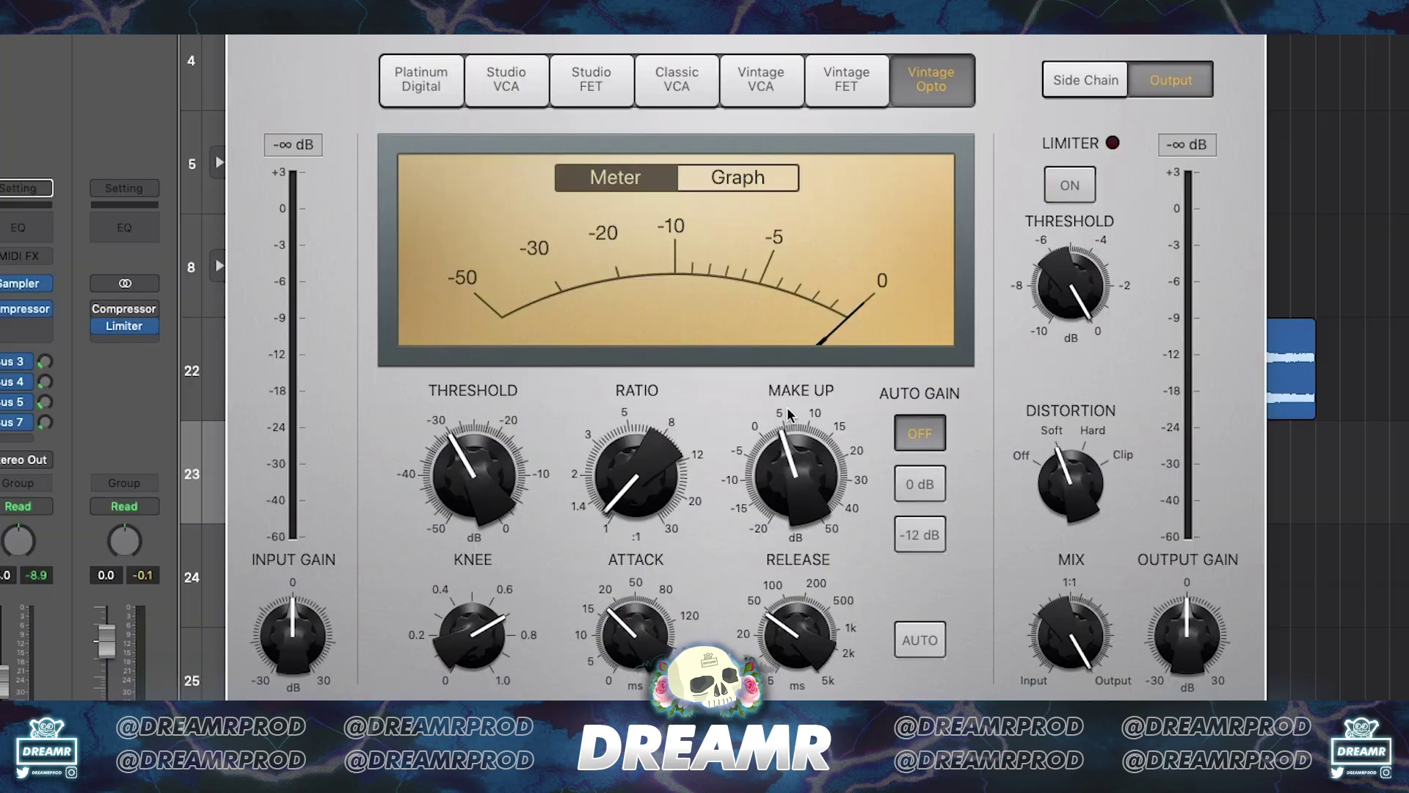
pyautogui.click(360, 122)
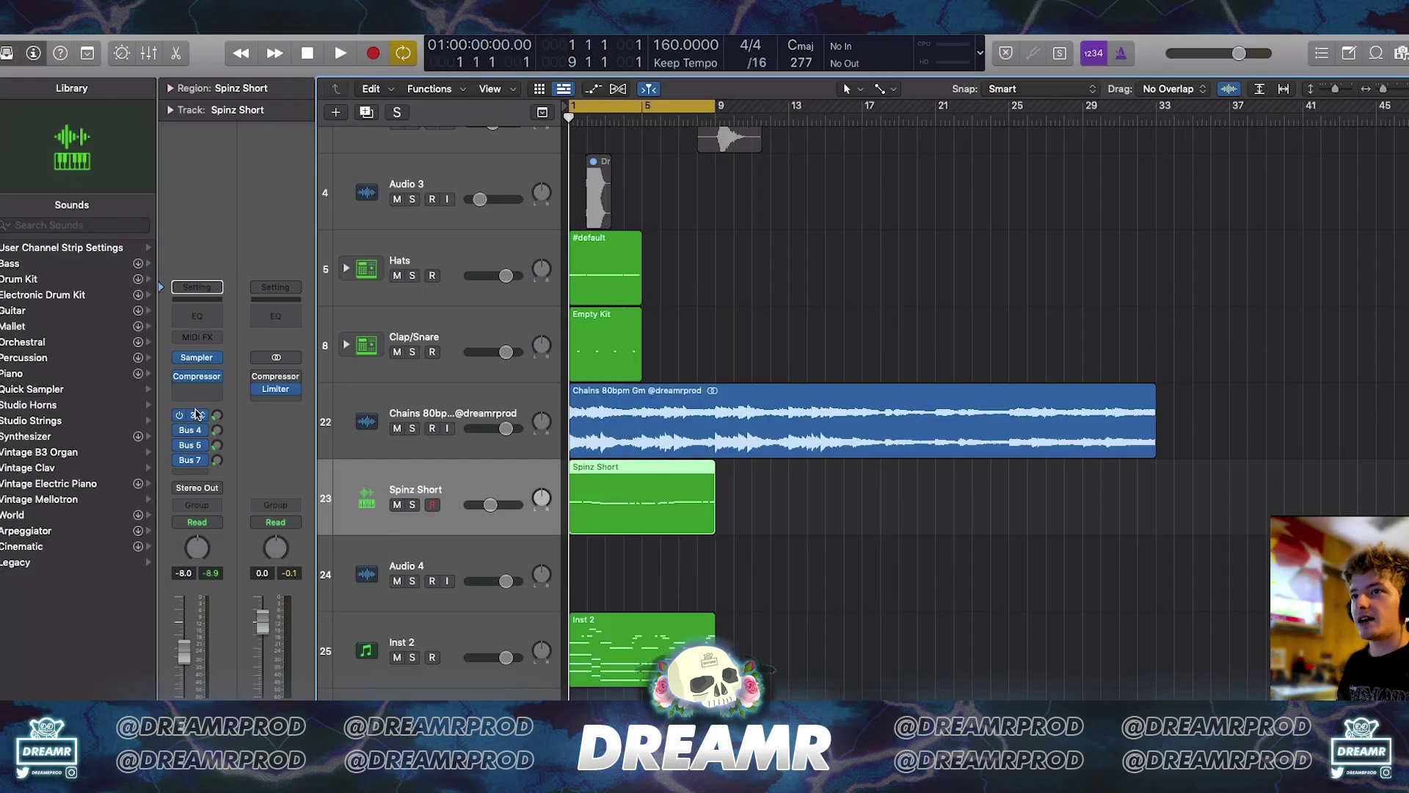
# - Display the Bus 3 aux channel for Spinz Short, examine its Distortion II settings and close the plug-in
pyautogui.click(189, 415)
pyautogui.click(264, 413)
pyautogui.click(277, 390)
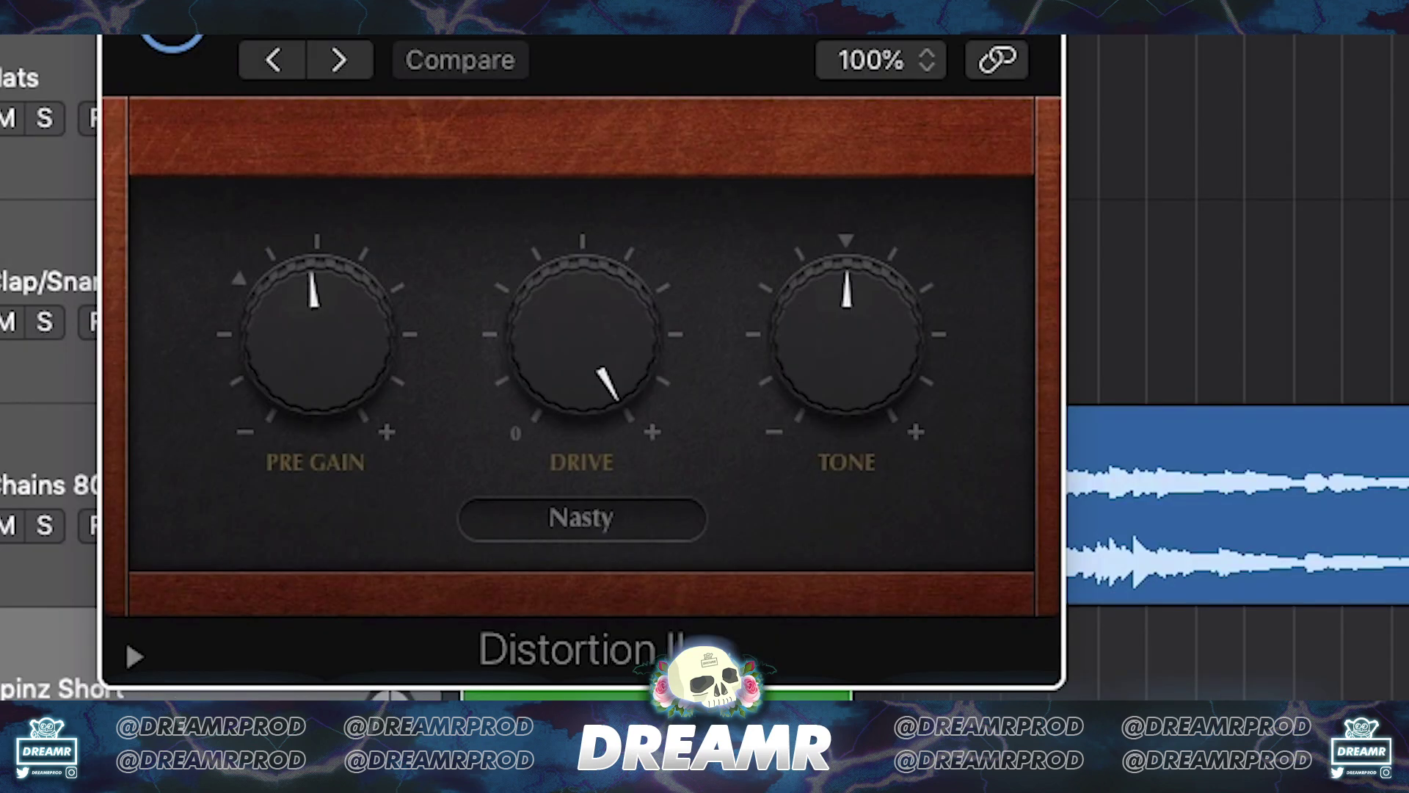
pyautogui.click(442, 214)
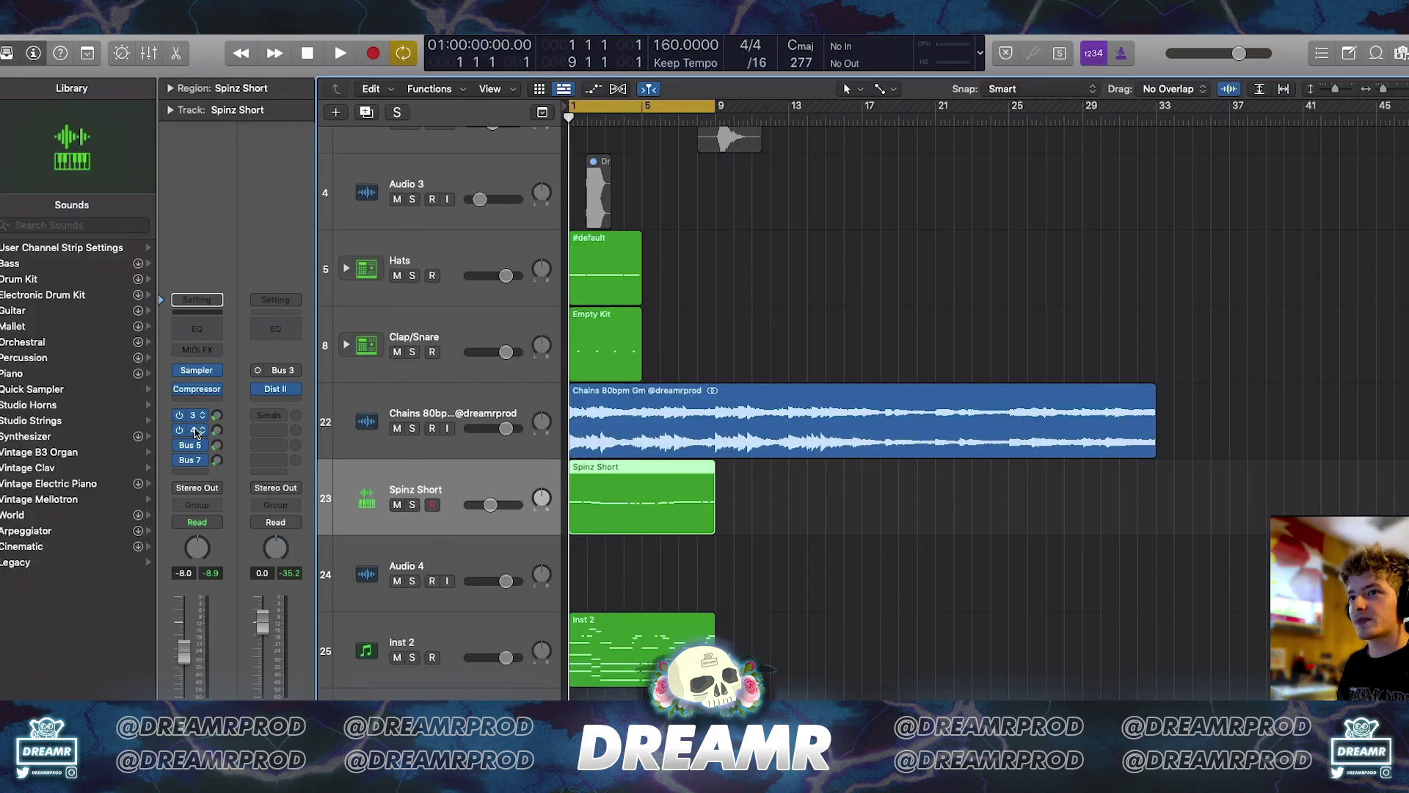
# - Display the Bus 4 aux channel for Spinz Short, examine its Overdrive settings and close the plug-in
pyautogui.click(194, 429)
pyautogui.click(243, 401)
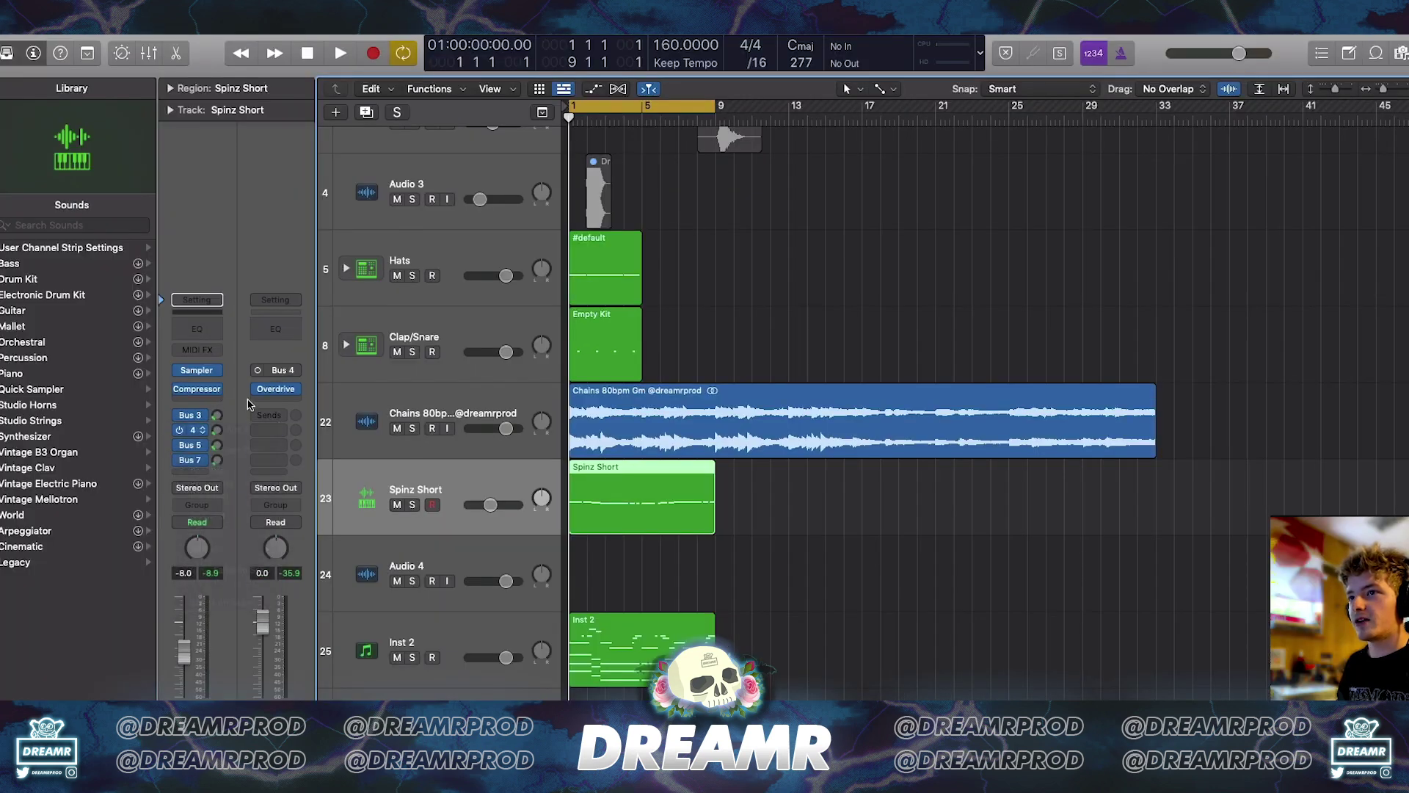
pyautogui.click(276, 389)
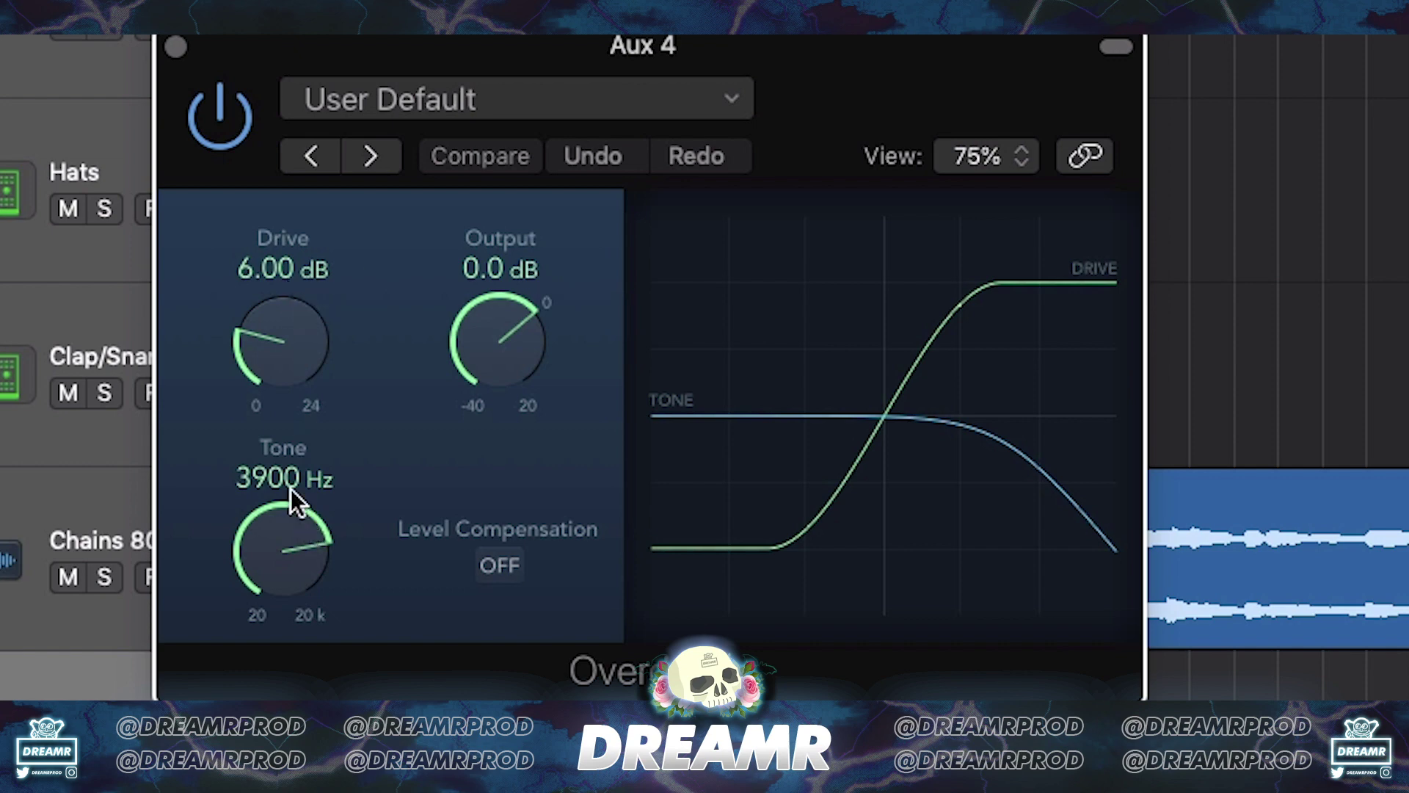
pyautogui.click(175, 46)
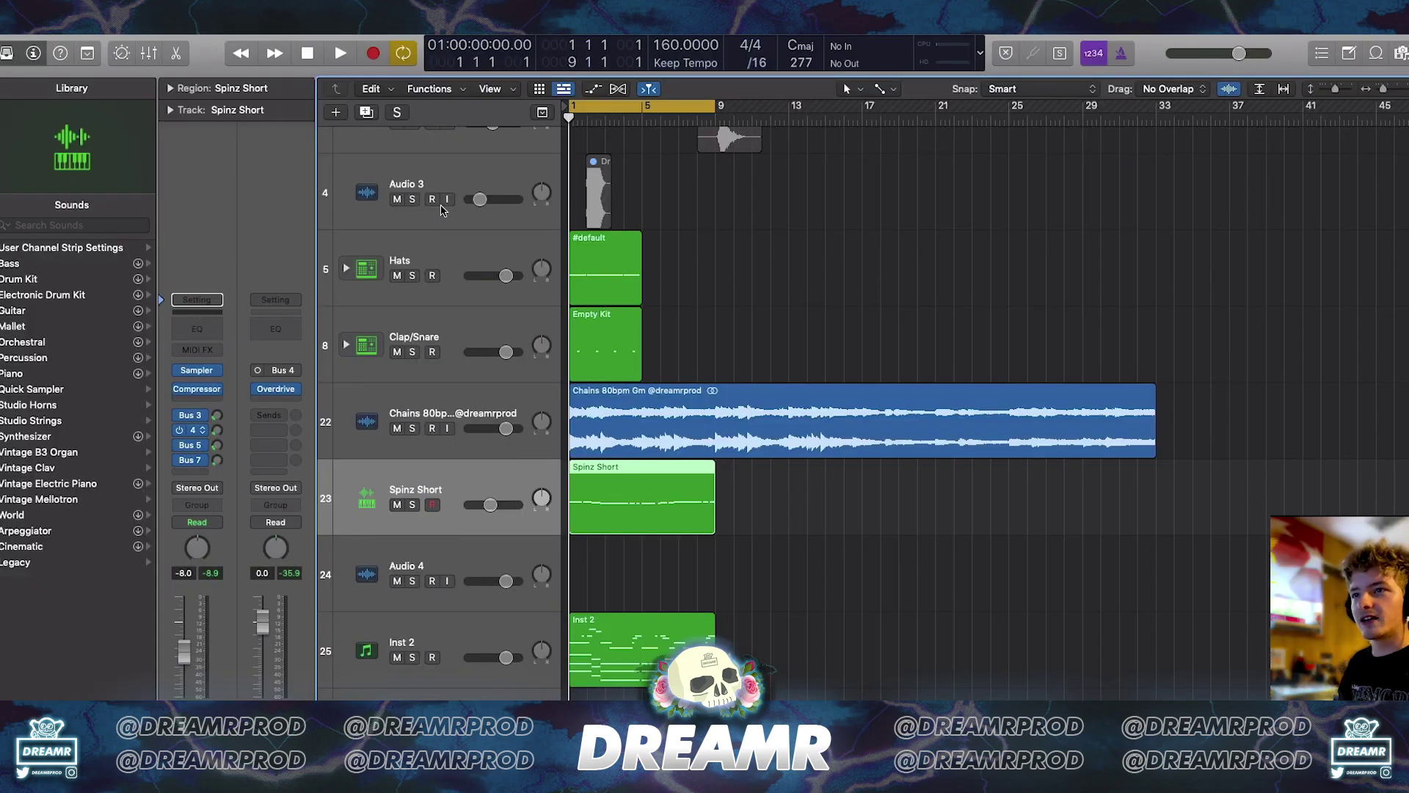
# - Display the Bus 5 aux channel for Spinz Short, examine its RBass settings and close the plug-in
pyautogui.click(194, 429)
pyautogui.click(254, 405)
pyautogui.click(276, 390)
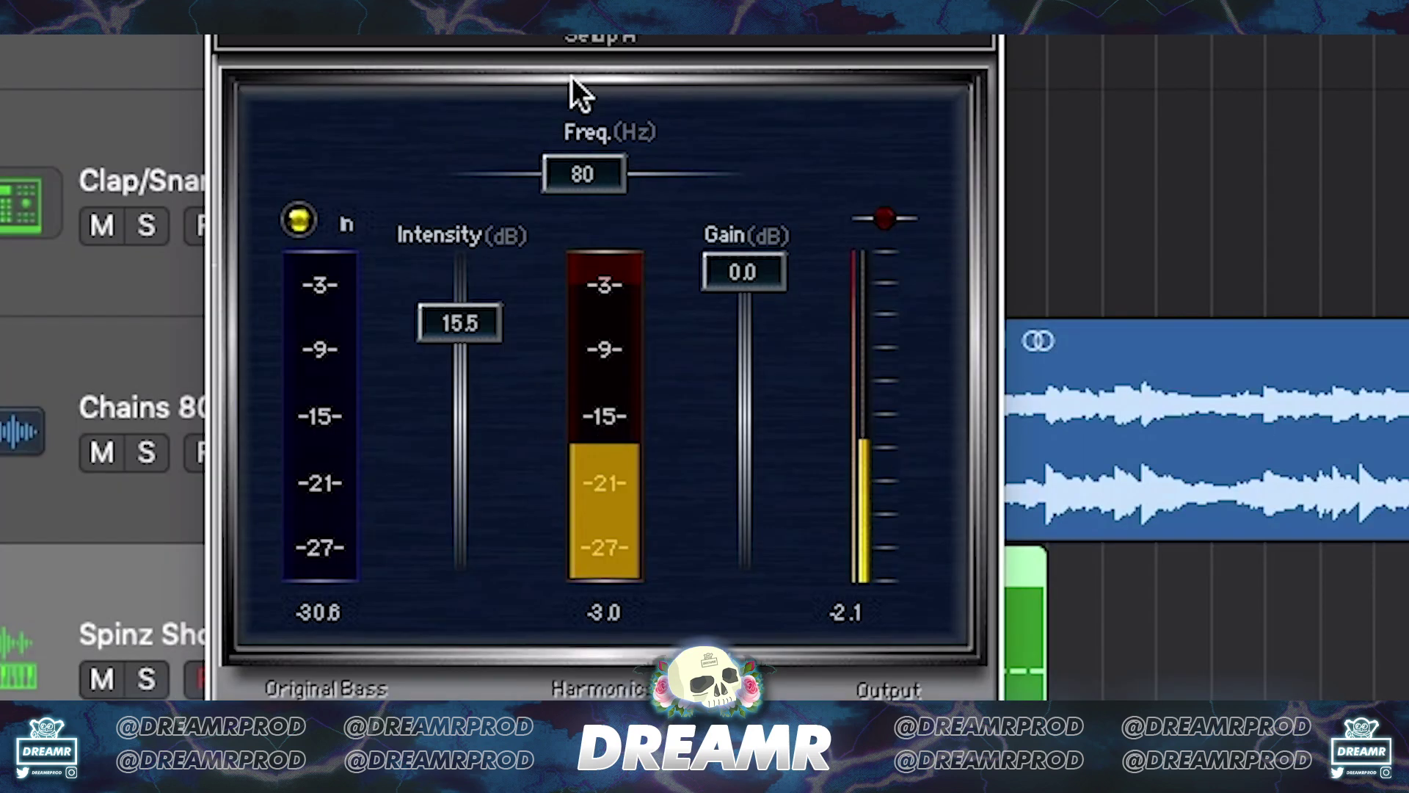
pyautogui.click(441, 236)
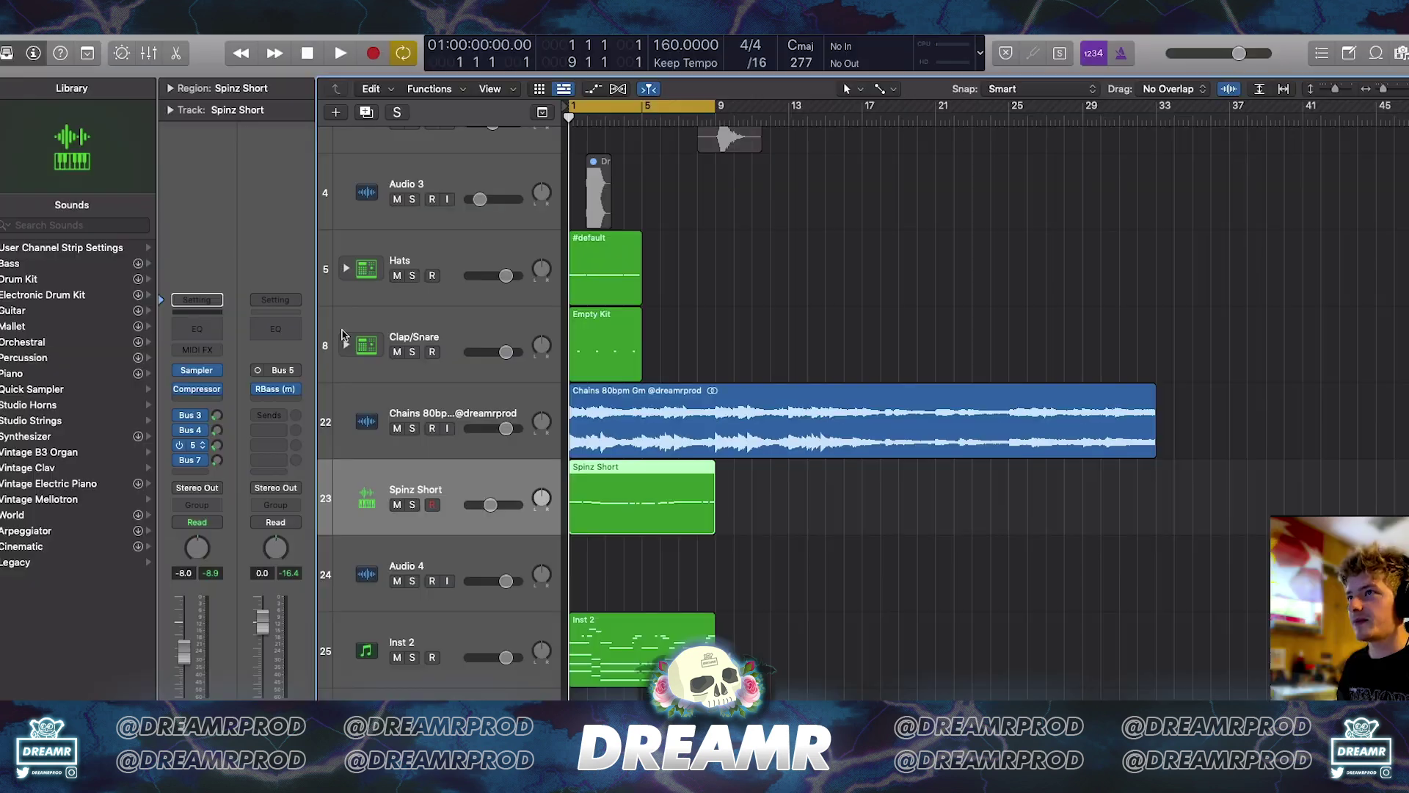
# - Display the Bus 7 aux channel for Spinz Short, examine its Phat FX settings and close the plug-in
pyautogui.click(192, 460)
pyautogui.click(269, 422)
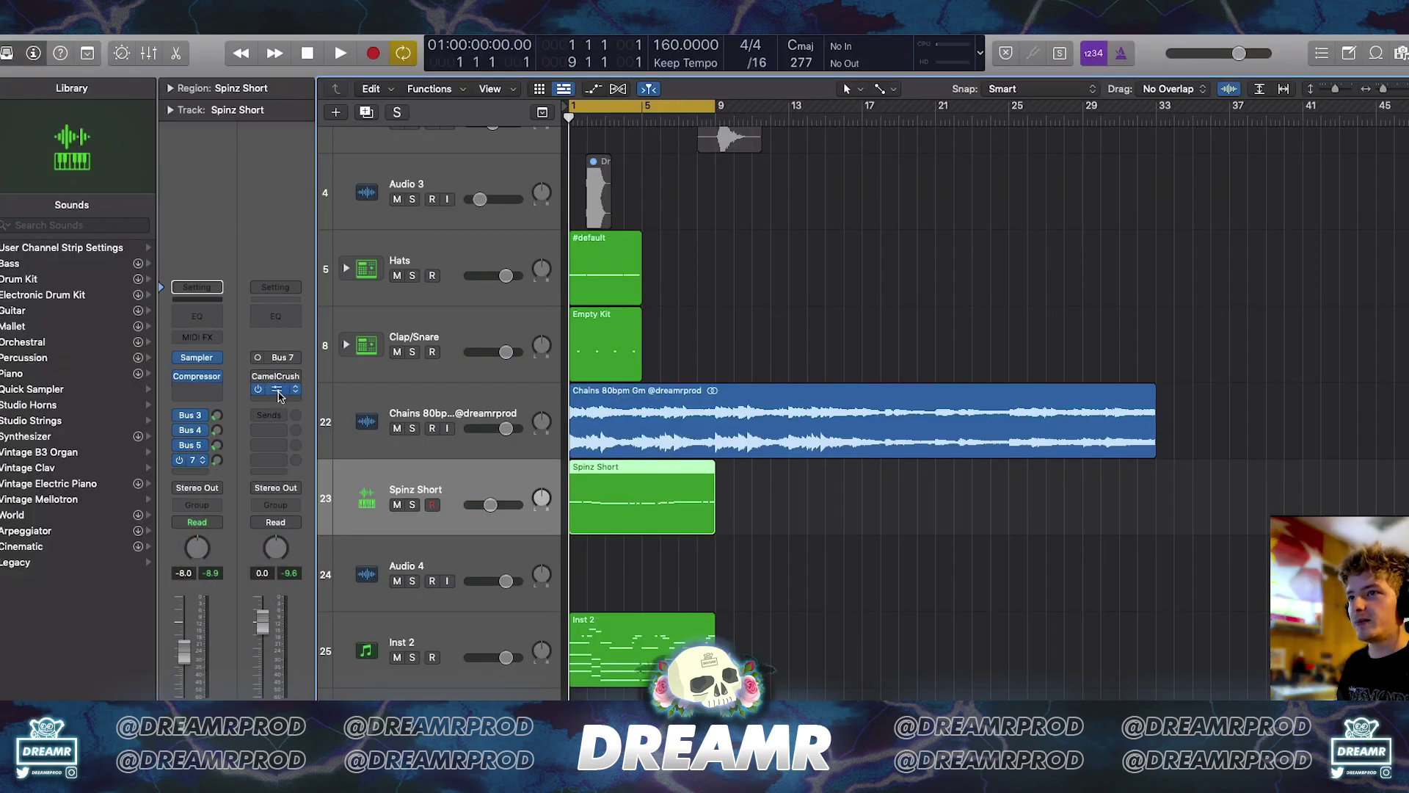
pyautogui.click(298, 386)
pyautogui.moveTo(778, 234); pyautogui.dragTo(694, 140)
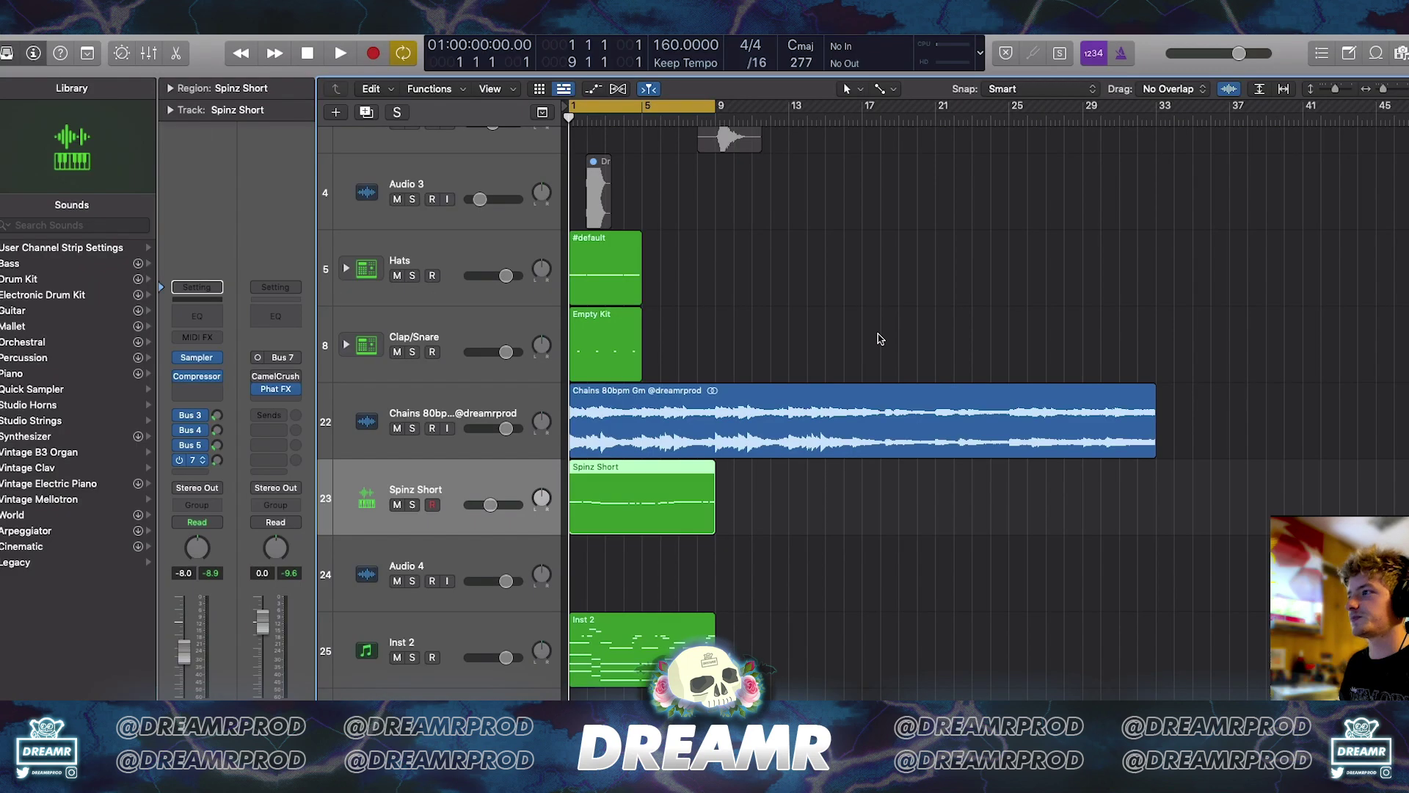
pyautogui.click(881, 339)
# - Play the Spinz Short region while reviewing its notes in the Piano Roll, and set the track's volume to -9.6 dB
pyautogui.press('super+Up')
pyautogui.doubleClick(601, 504)
pyautogui.press('space')
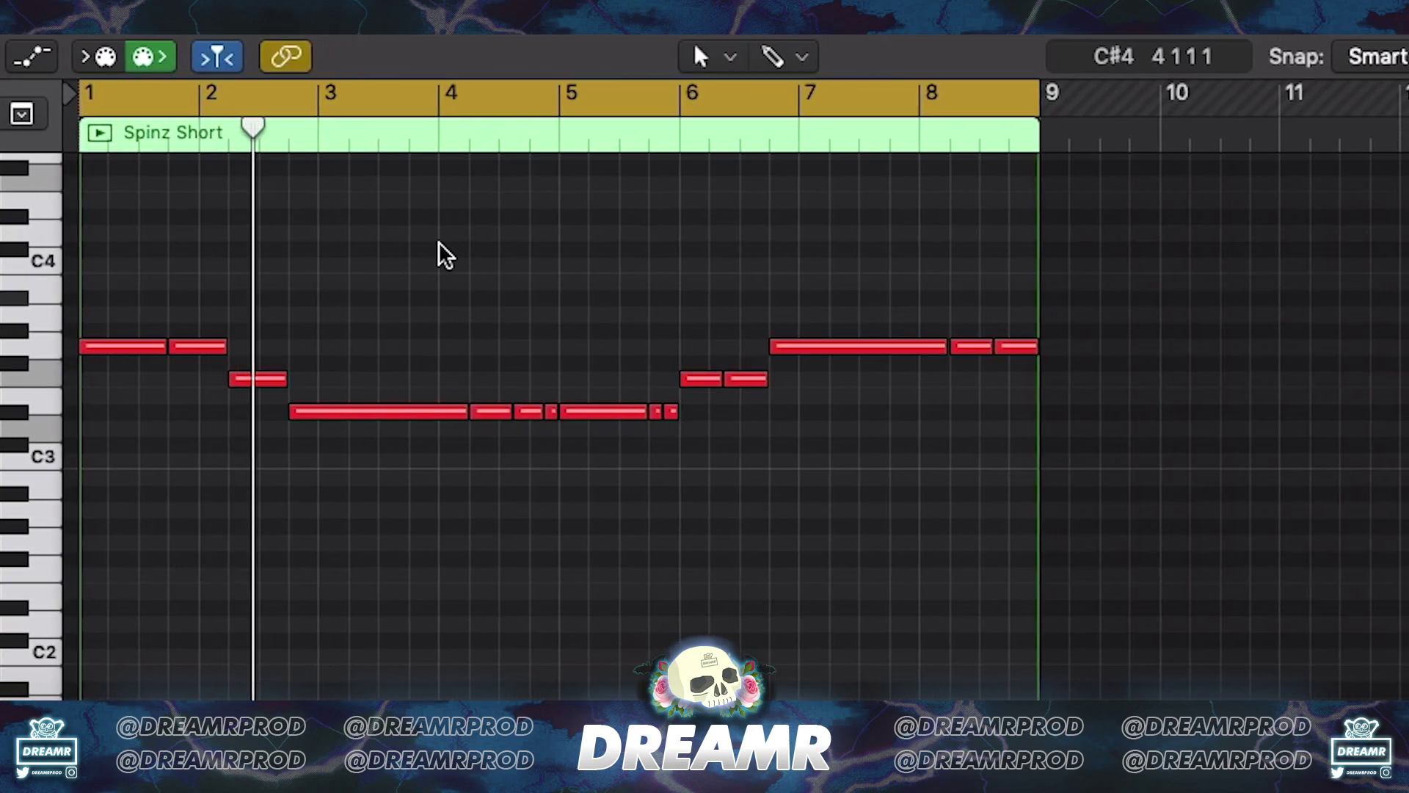
pyautogui.scroll(-3, 456, 243)
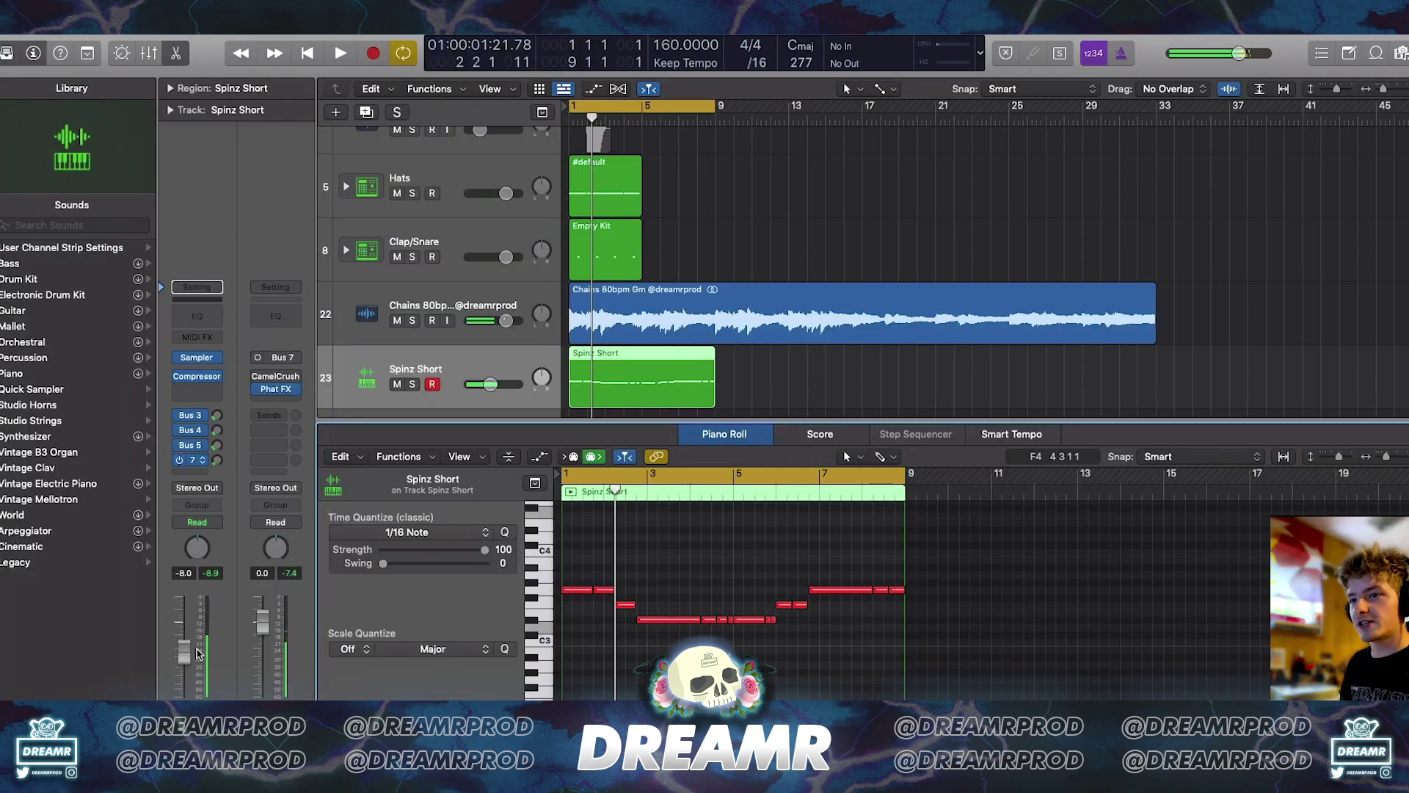
pyautogui.click(178, 55)
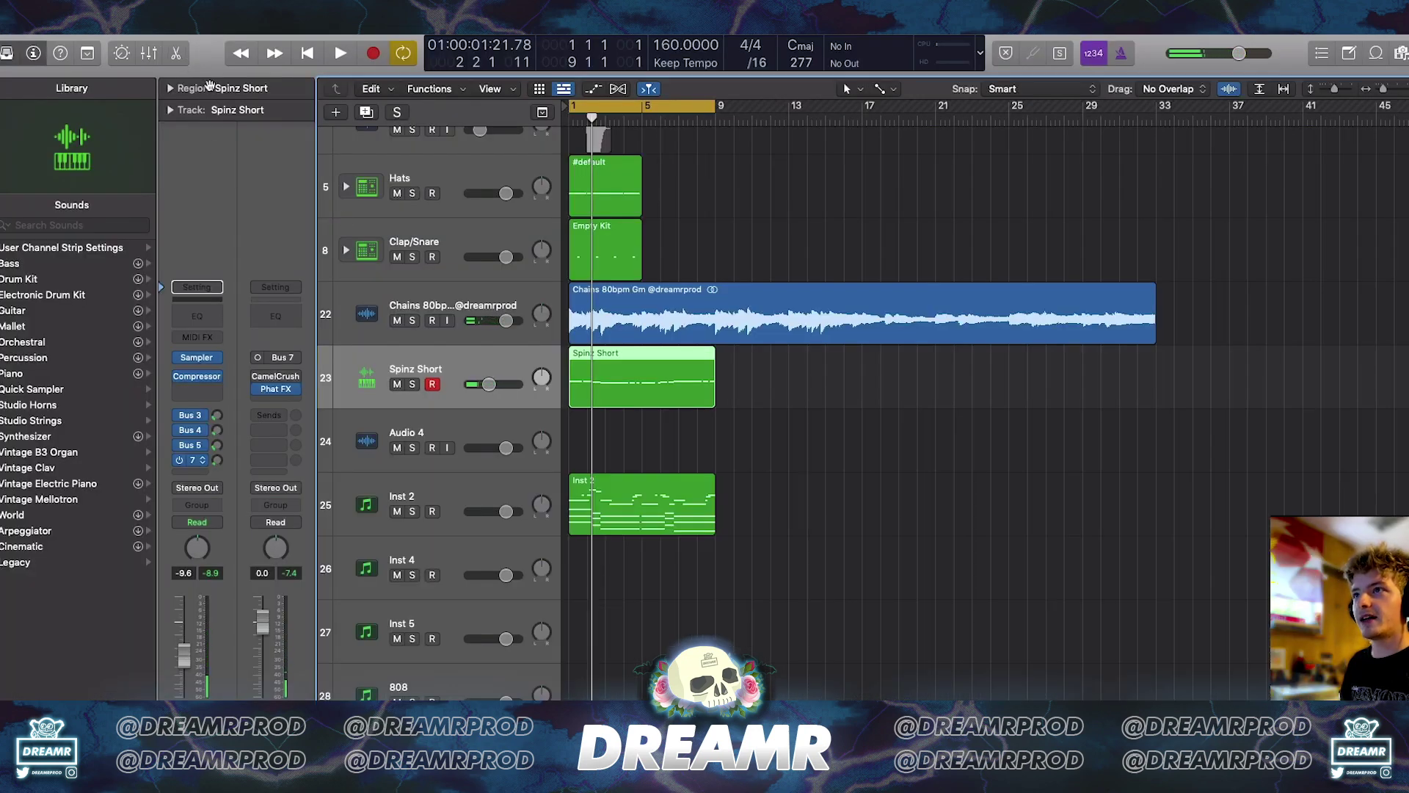
# - Add a Star Kick instrument track directly above the Spinz Short track
pyautogui.click(346, 250)
pyautogui.moveTo(468, 426); pyautogui.dragTo(443, 389)
pyautogui.click(346, 314)
# - Insert a mono Compressor on Star Kick, load its PLUGG 808 preset and close the plug-in
pyautogui.click(204, 409)
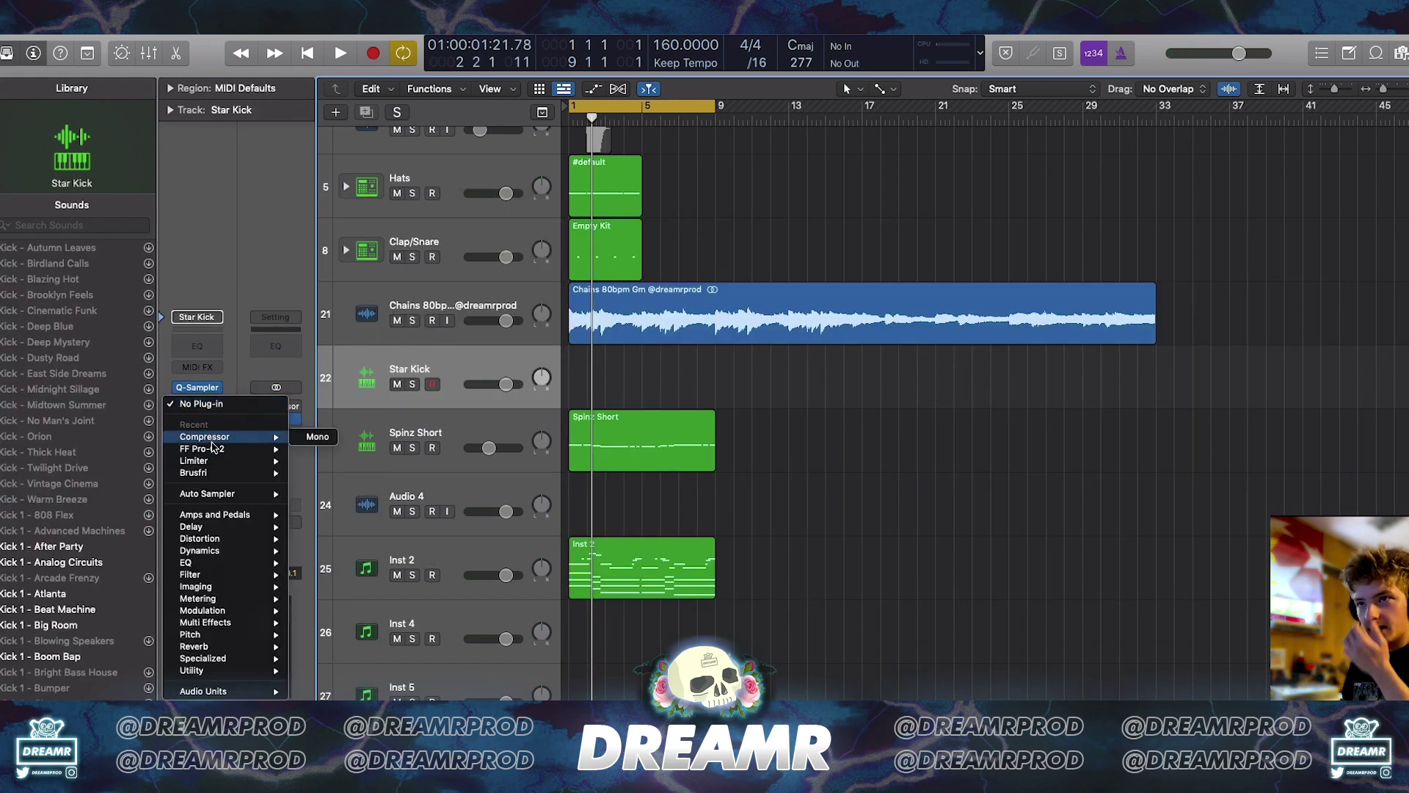
pyautogui.click(300, 438)
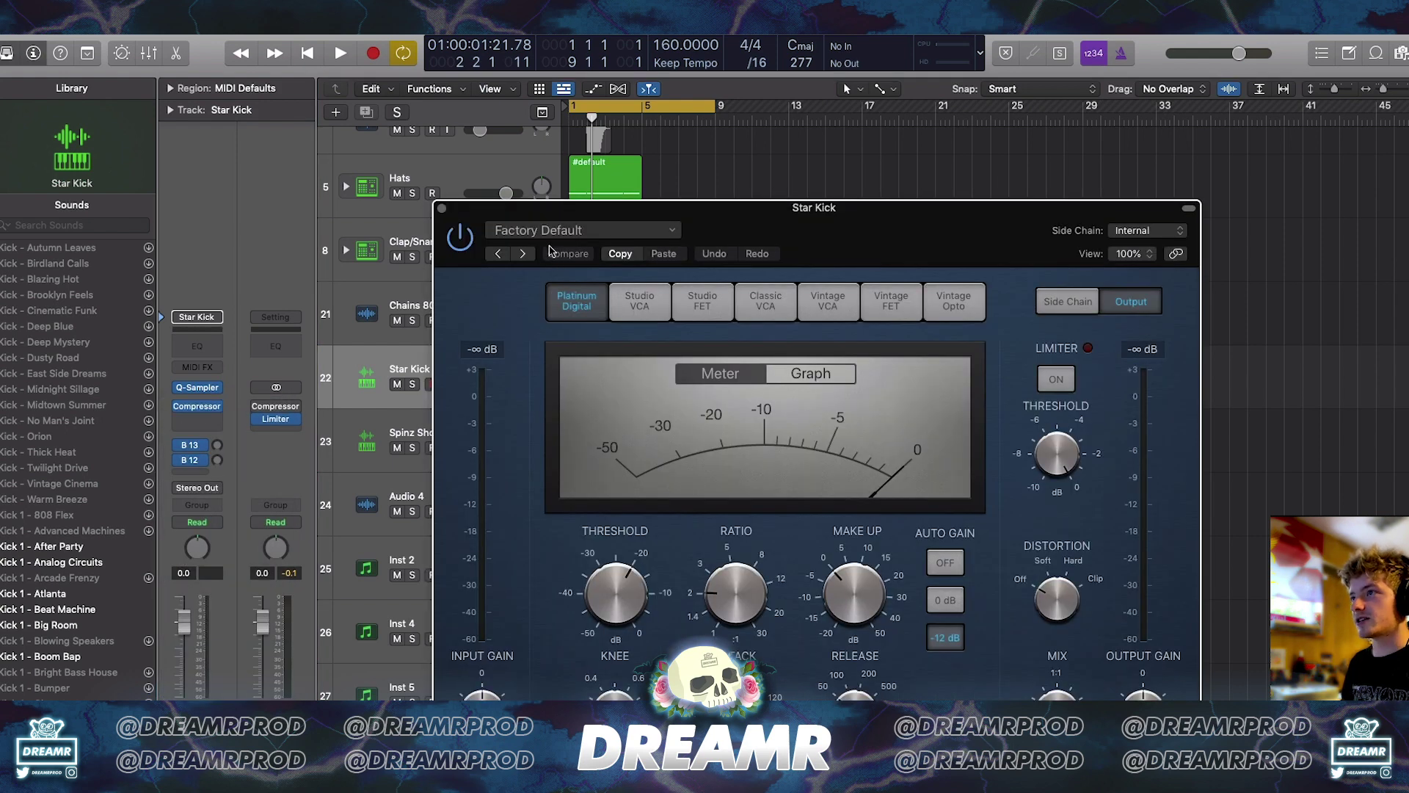
pyautogui.click(551, 232)
pyautogui.click(534, 608)
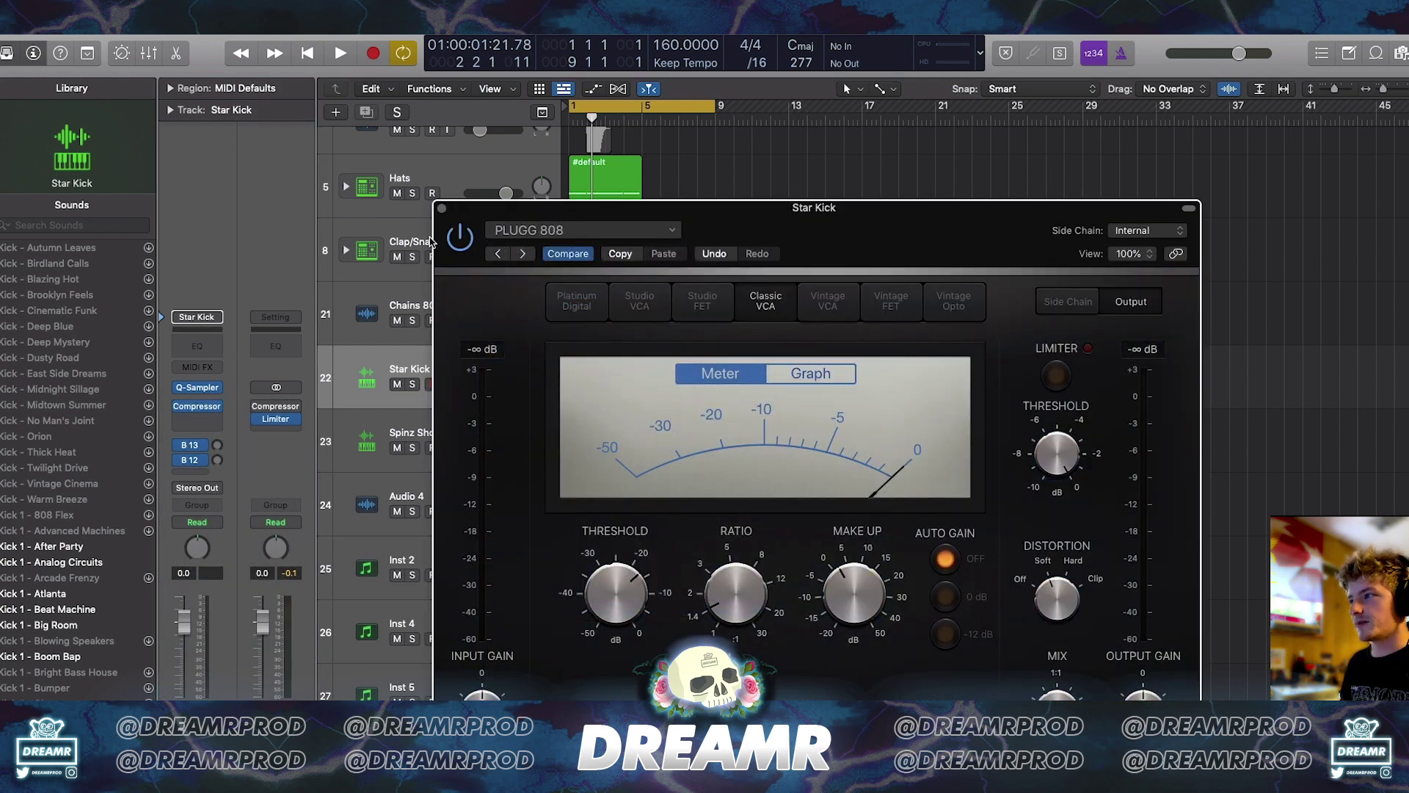
pyautogui.click(442, 209)
# - Add a Bus 5 send to the Star Kick track and set the track's volume to -3.3 dB
pyautogui.click(203, 476)
pyautogui.moveTo(242, 490)
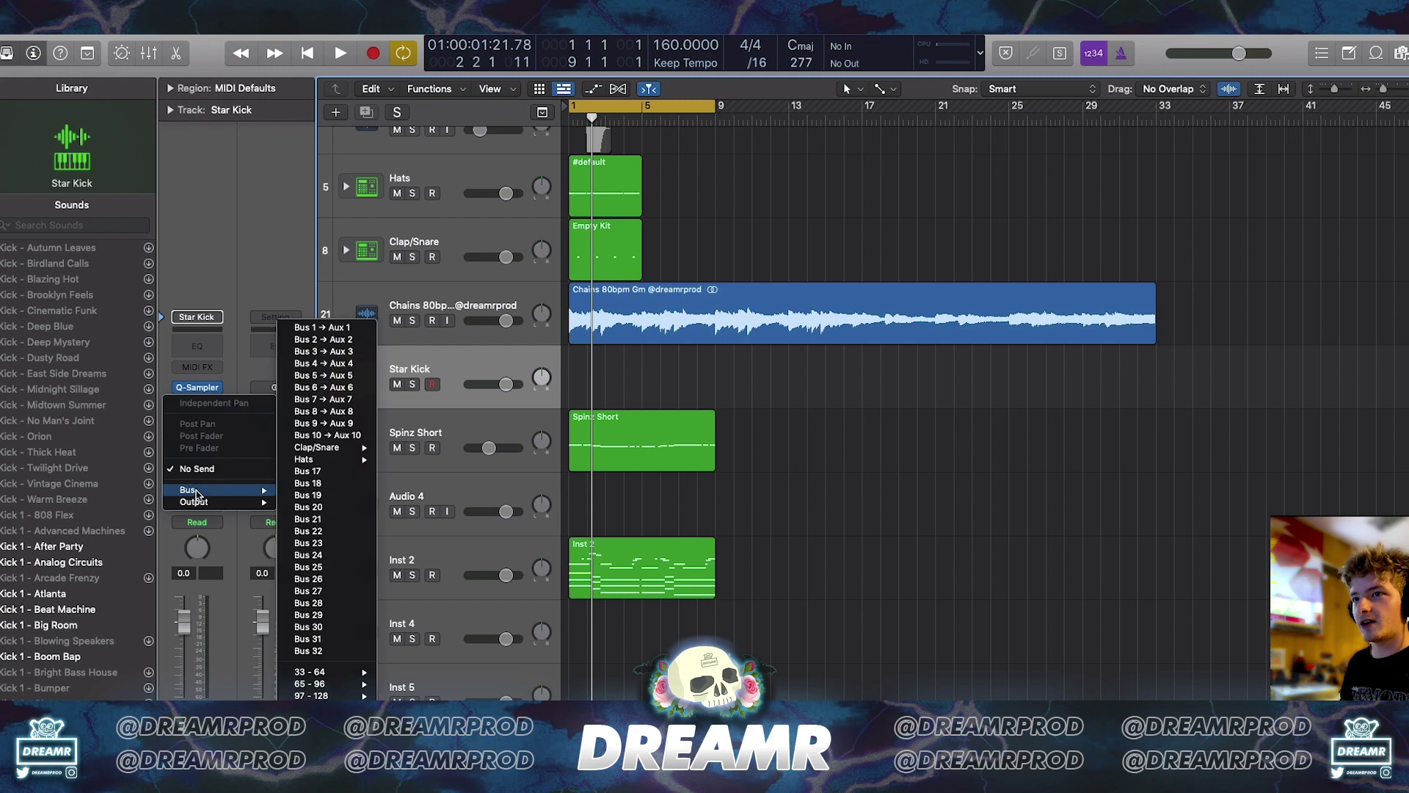
pyautogui.click(328, 378)
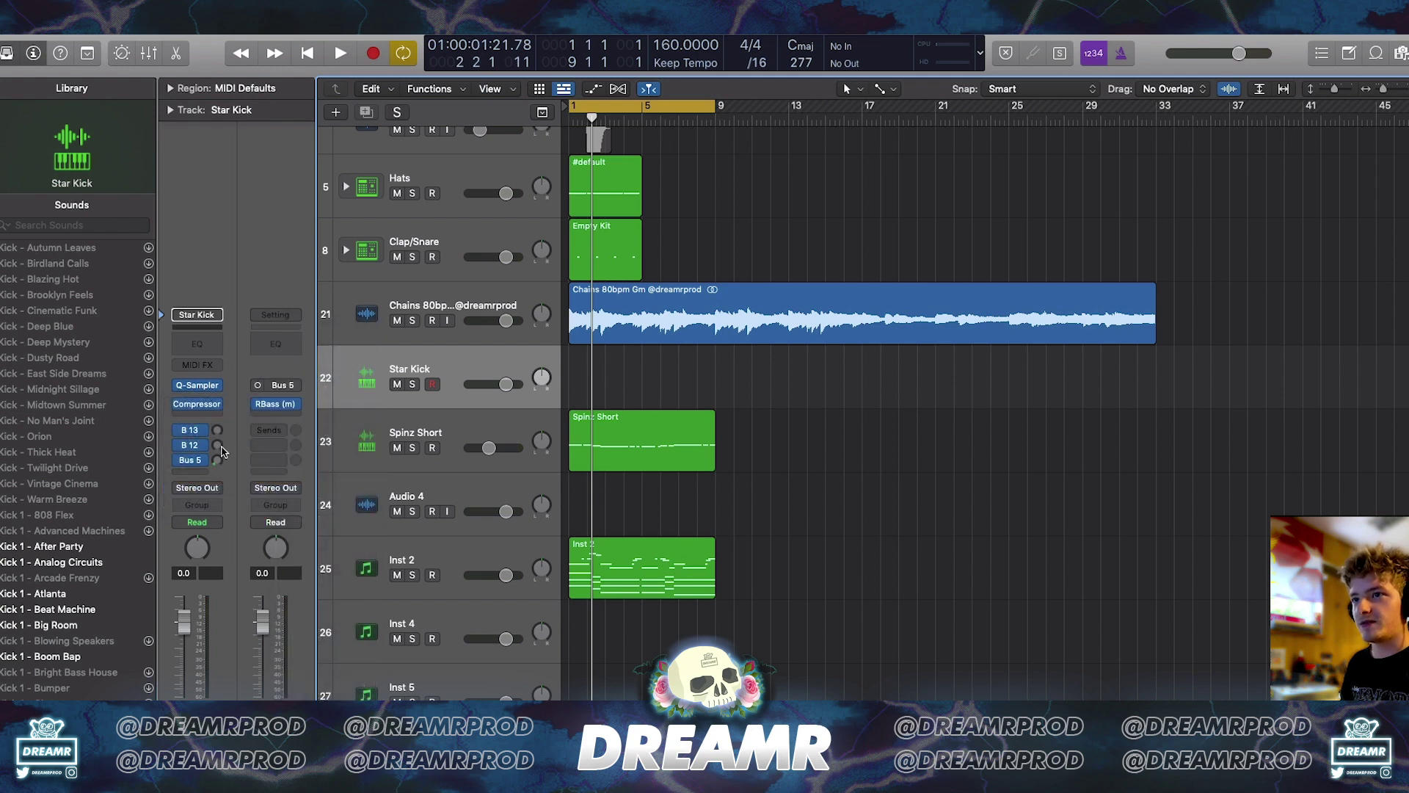
# - Copy the Spinz Short region onto the Star Kick track and lower the copy's first two and last three notes to C3
pyautogui.moveTo(608, 435); pyautogui.dragTo(611, 376)
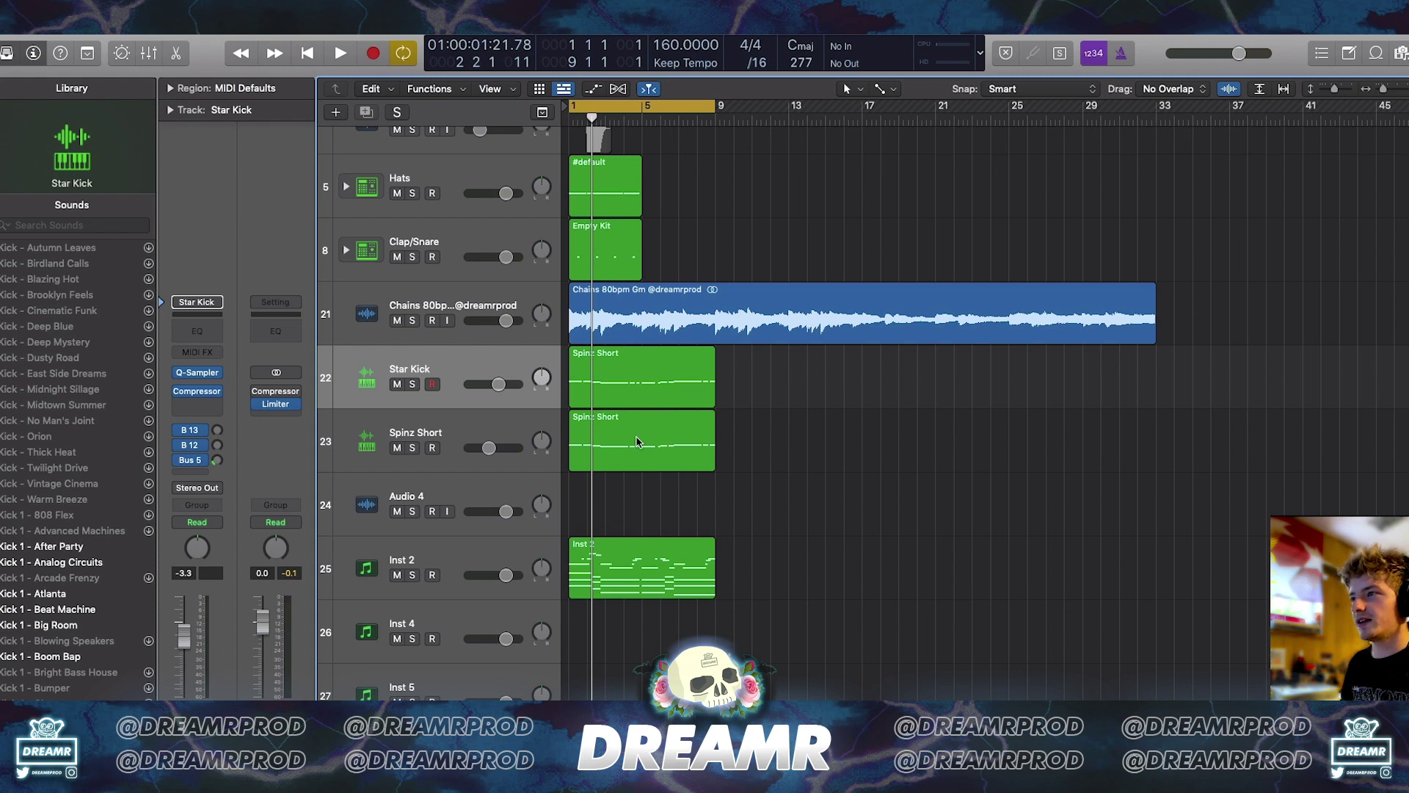
pyautogui.doubleClick(638, 379)
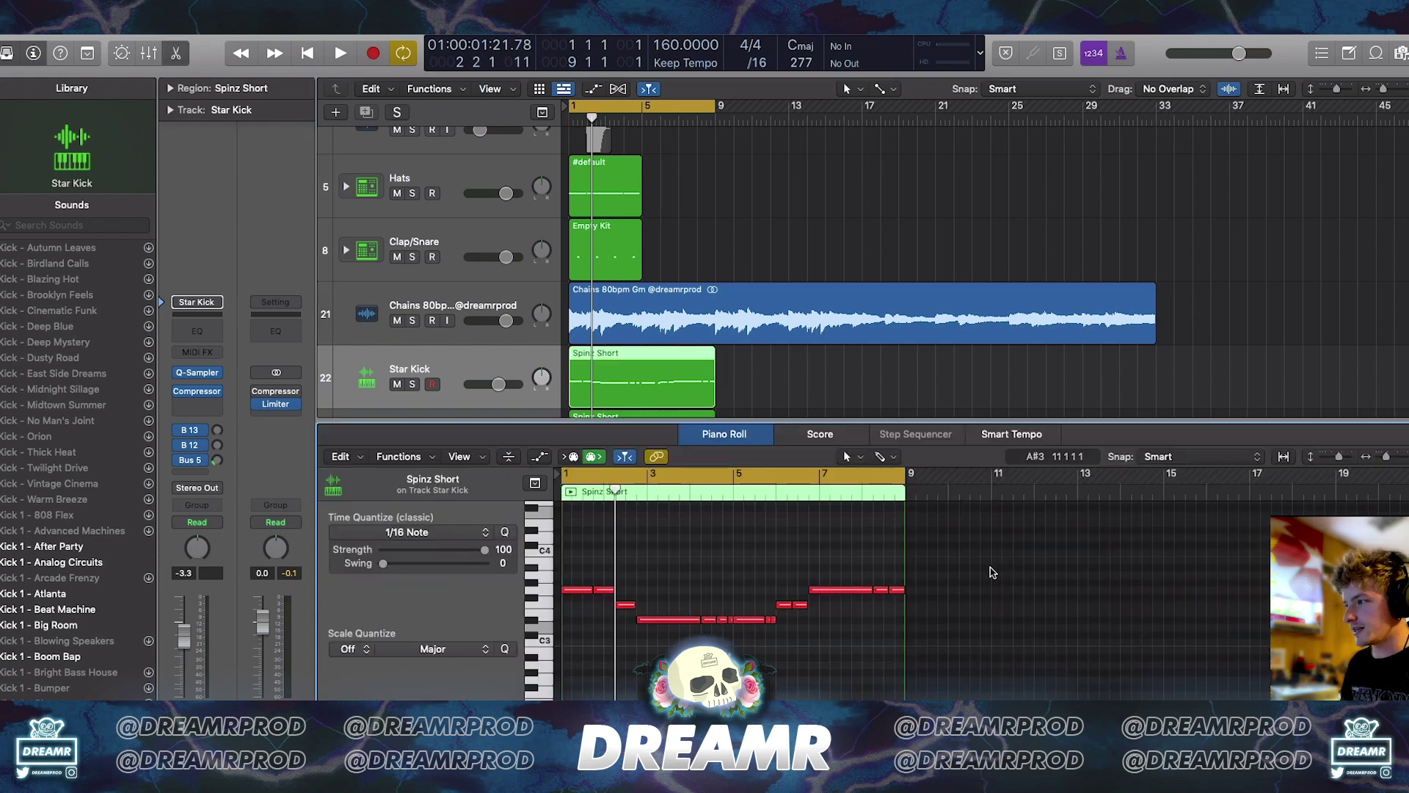
pyautogui.moveTo(566, 587); pyautogui.dragTo(562, 589)
pyautogui.hotkey('alt', 'Down')
pyautogui.hotkey('alt', 'Down')
pyautogui.hotkey('alt', 'Down')
pyautogui.hotkey('alt', 'Down')
pyautogui.hotkey('alt', 'Down')
pyautogui.hotkey('alt', 'Down')
pyautogui.hotkey('alt', 'Down')
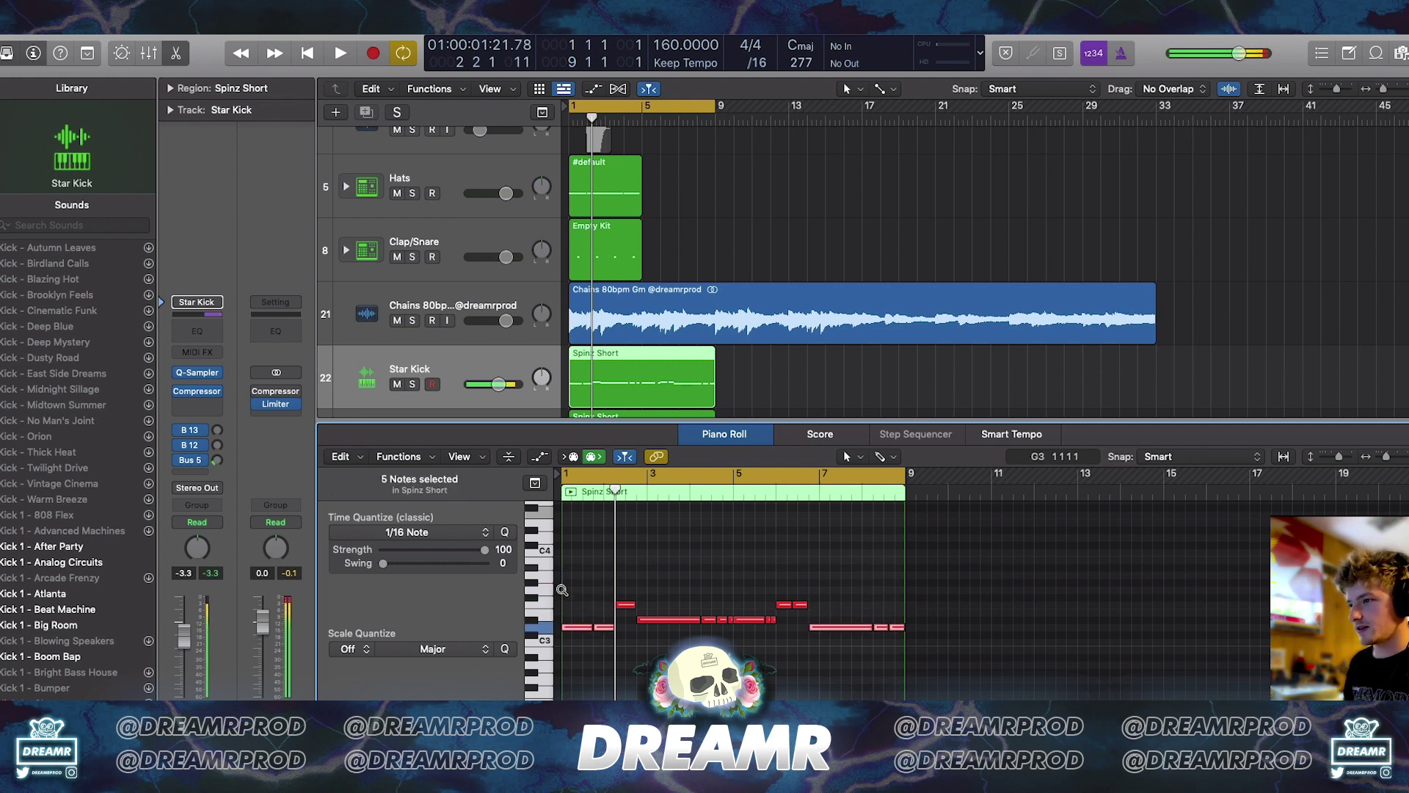
# - Lower the remaining ten middle notes of the Star Kick region to C3
pyautogui.moveTo(591, 598); pyautogui.dragTo(620, 625)
pyautogui.hotkey('alt', 'Down')
pyautogui.hotkey('alt', 'Down')
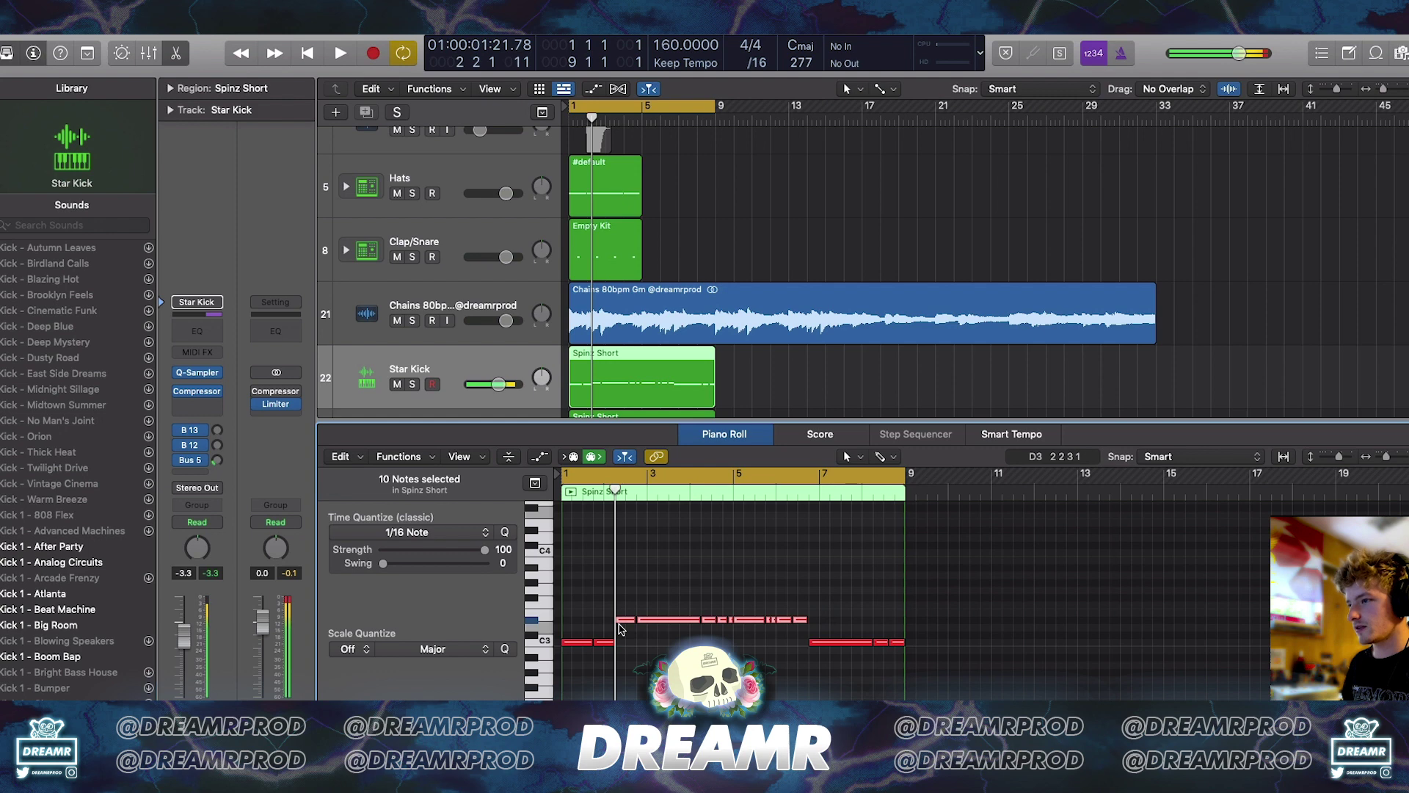
pyautogui.hotkey('alt', 'Down')
pyautogui.hotkey('alt', 'Down')
pyautogui.hotkey('alt', 'Down')
# - Start playback, close the Piano Roll, and solo the Spinz Short and Star Kick tracks
pyautogui.press('space')
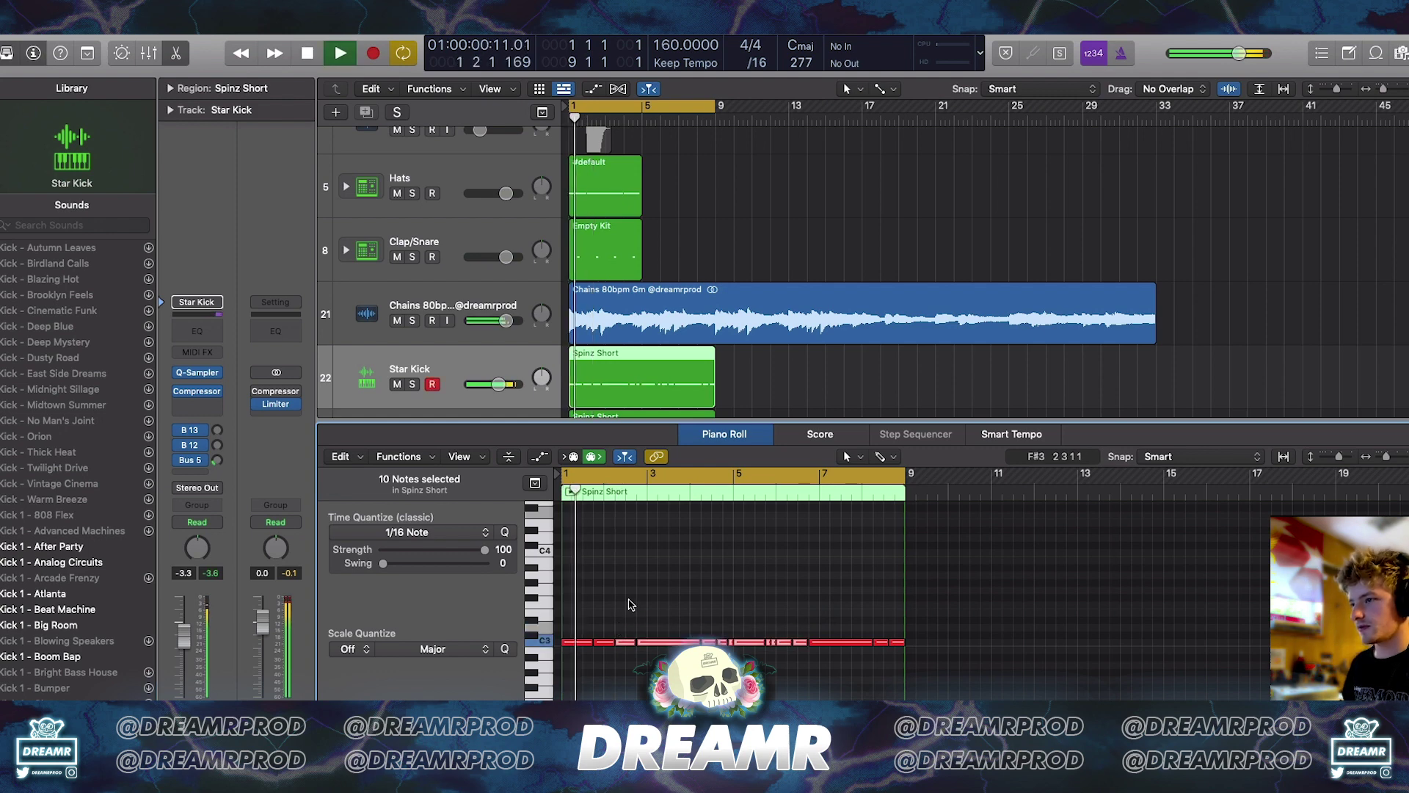
pyautogui.click(632, 591)
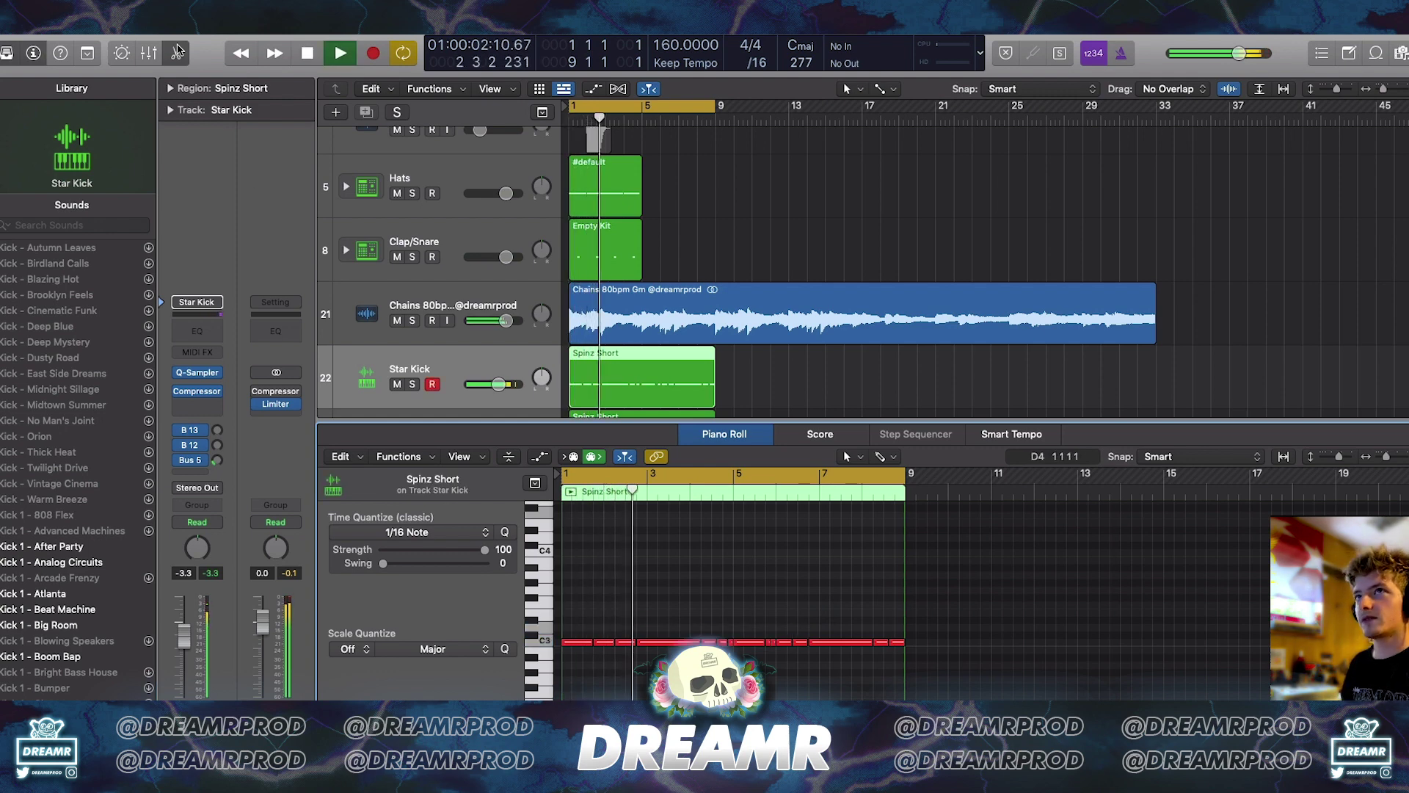
pyautogui.press('e')
pyautogui.click(470, 423)
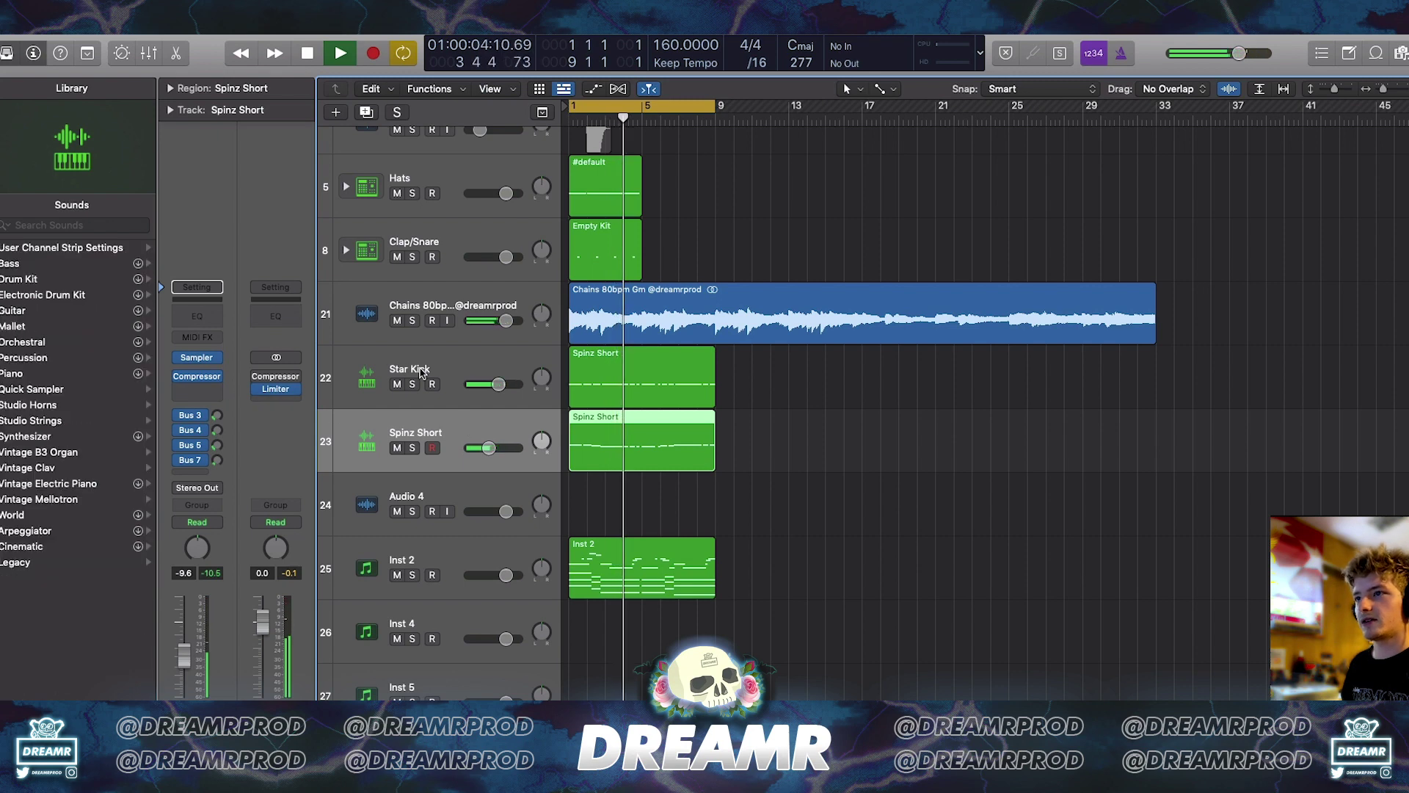
pyautogui.click(412, 448)
pyautogui.click(412, 384)
pyautogui.click(198, 390)
pyautogui.moveTo(213, 430)
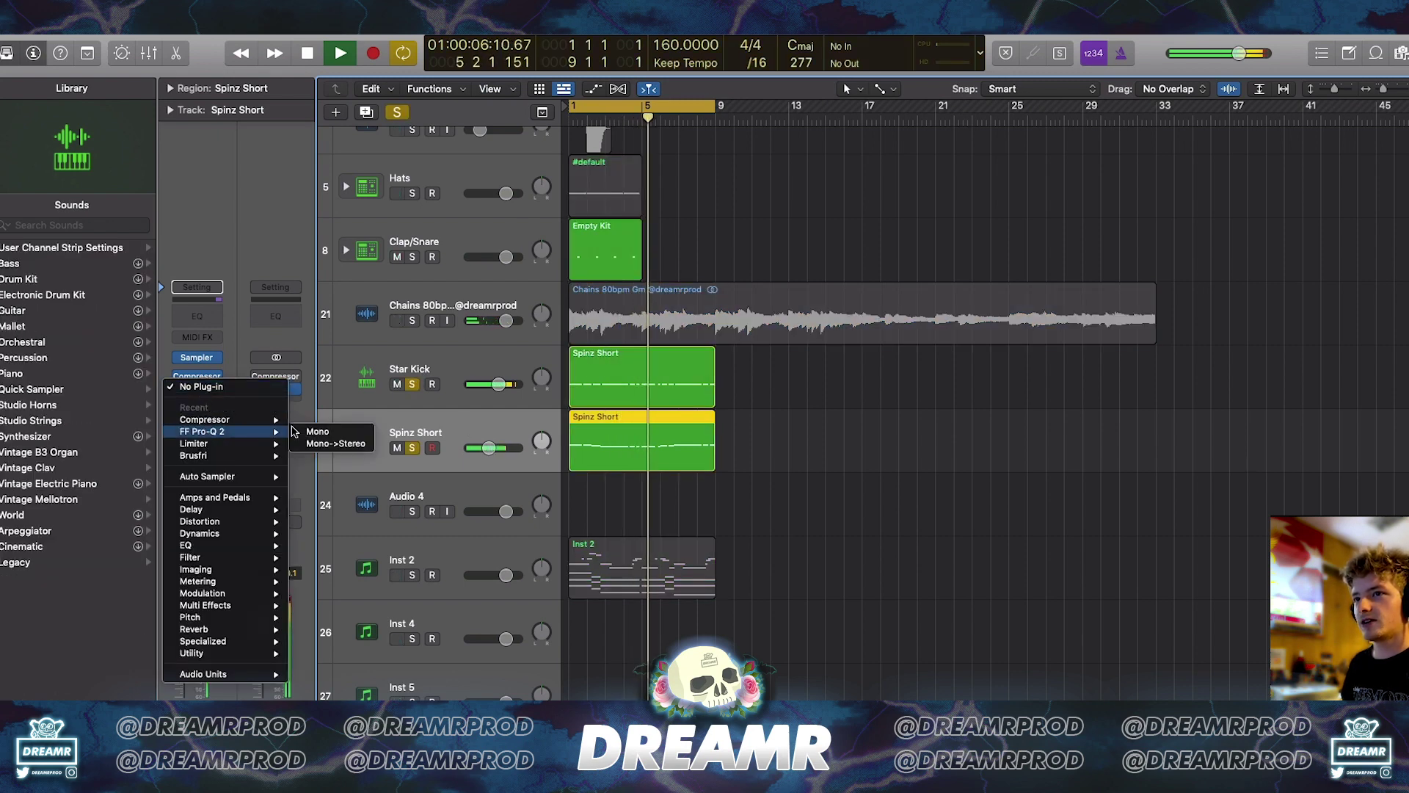
pyautogui.click(395, 398)
# - Insert a mono FF Pro-Q 2 on Star Kick and add a small bell boost at about 84 Hz
pyautogui.click(395, 399)
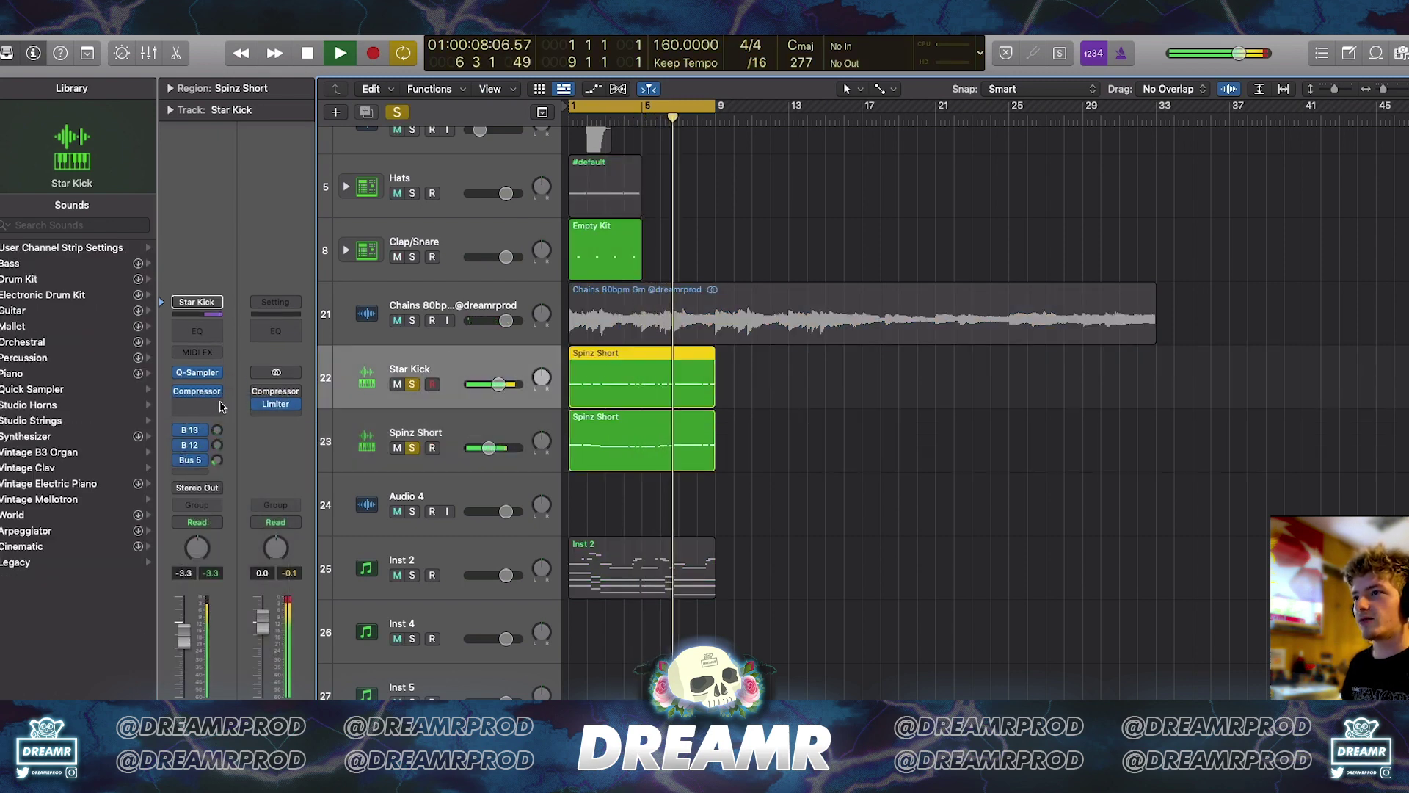
pyautogui.click(197, 404)
pyautogui.moveTo(207, 440)
pyautogui.moveTo(249, 449)
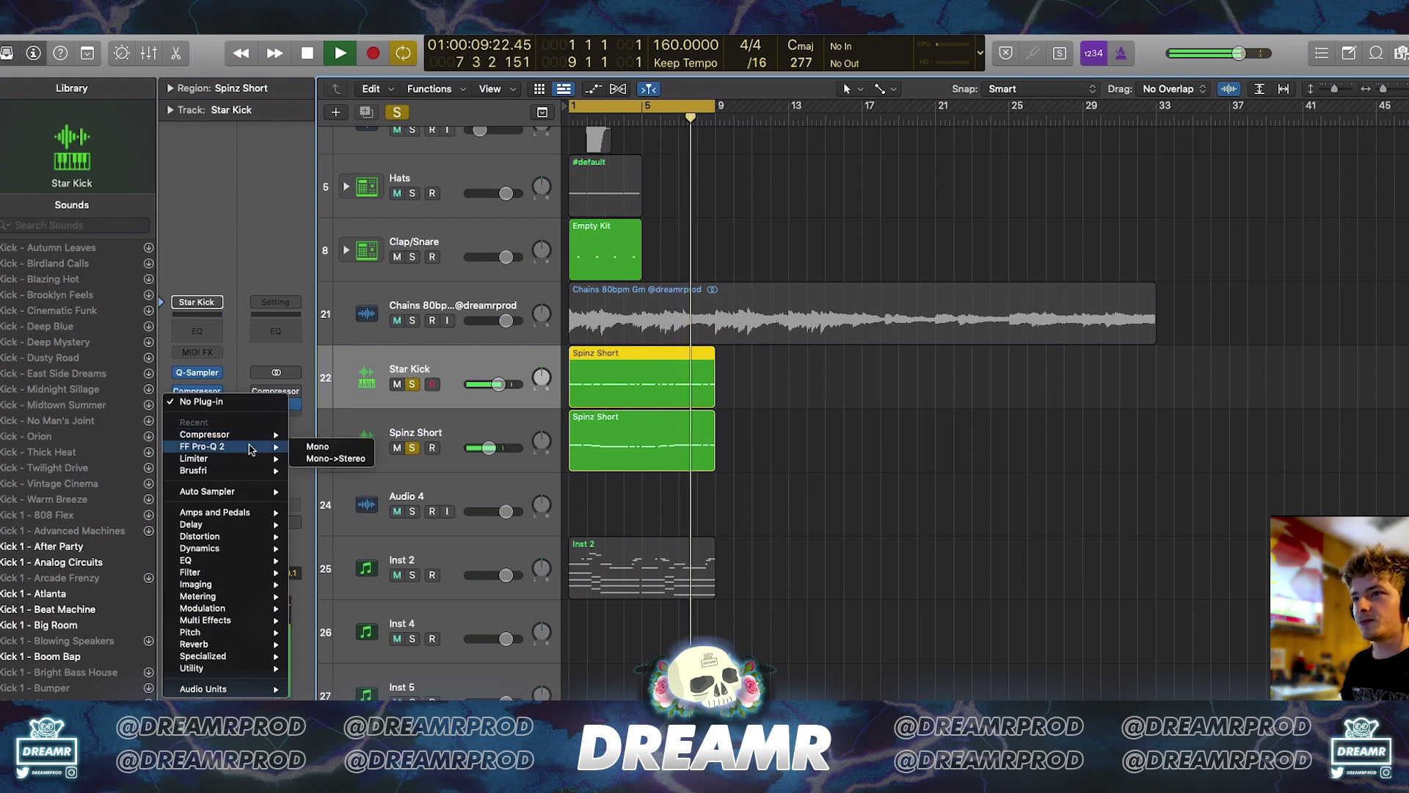
pyautogui.click(312, 446)
pyautogui.click(576, 393)
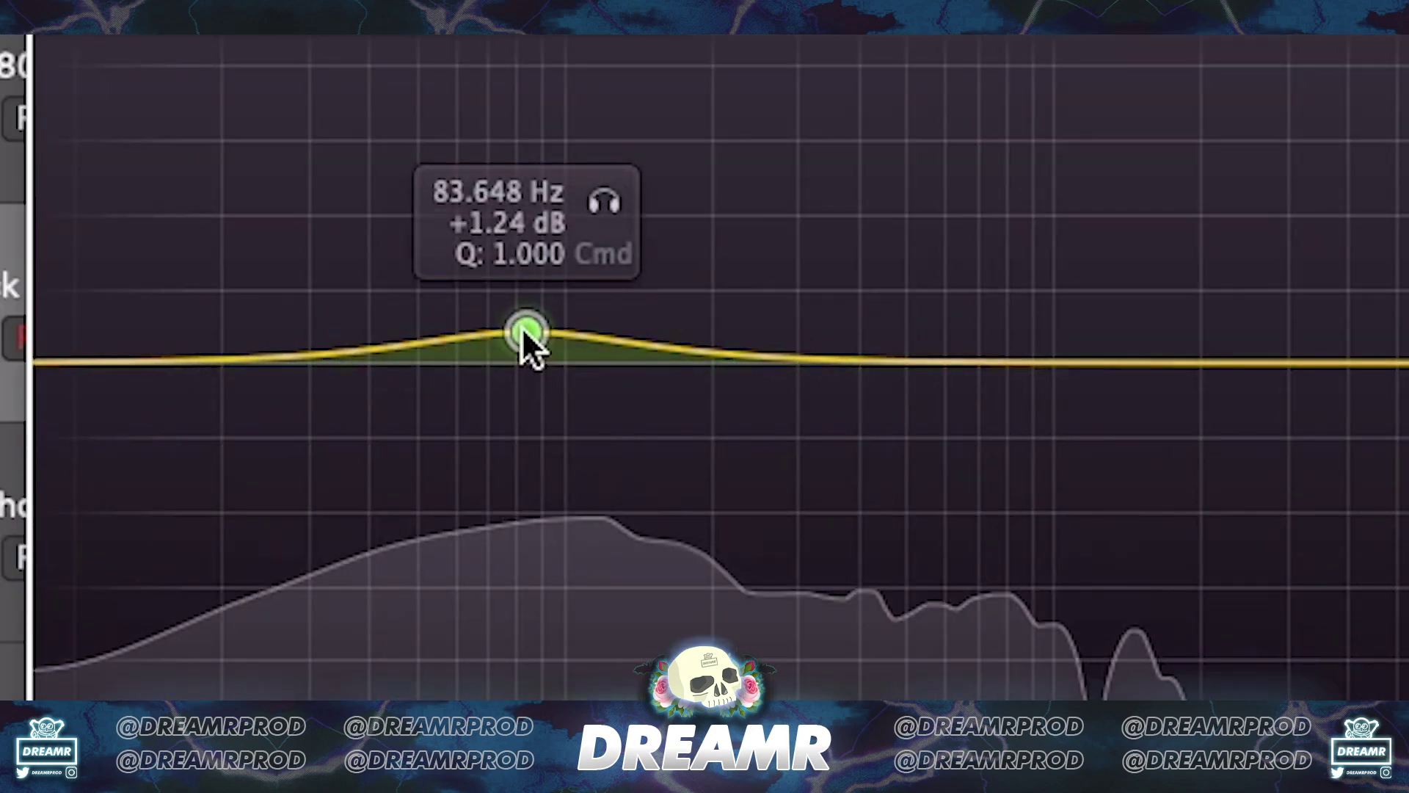
pyautogui.moveTo(522, 329)
pyautogui.mouseDown()
pyautogui.moveTo(540, 323)
pyautogui.moveTo(525, 324)
pyautogui.mouseUp()
pyautogui.rightClick(525, 325)
pyautogui.click(587, 543)
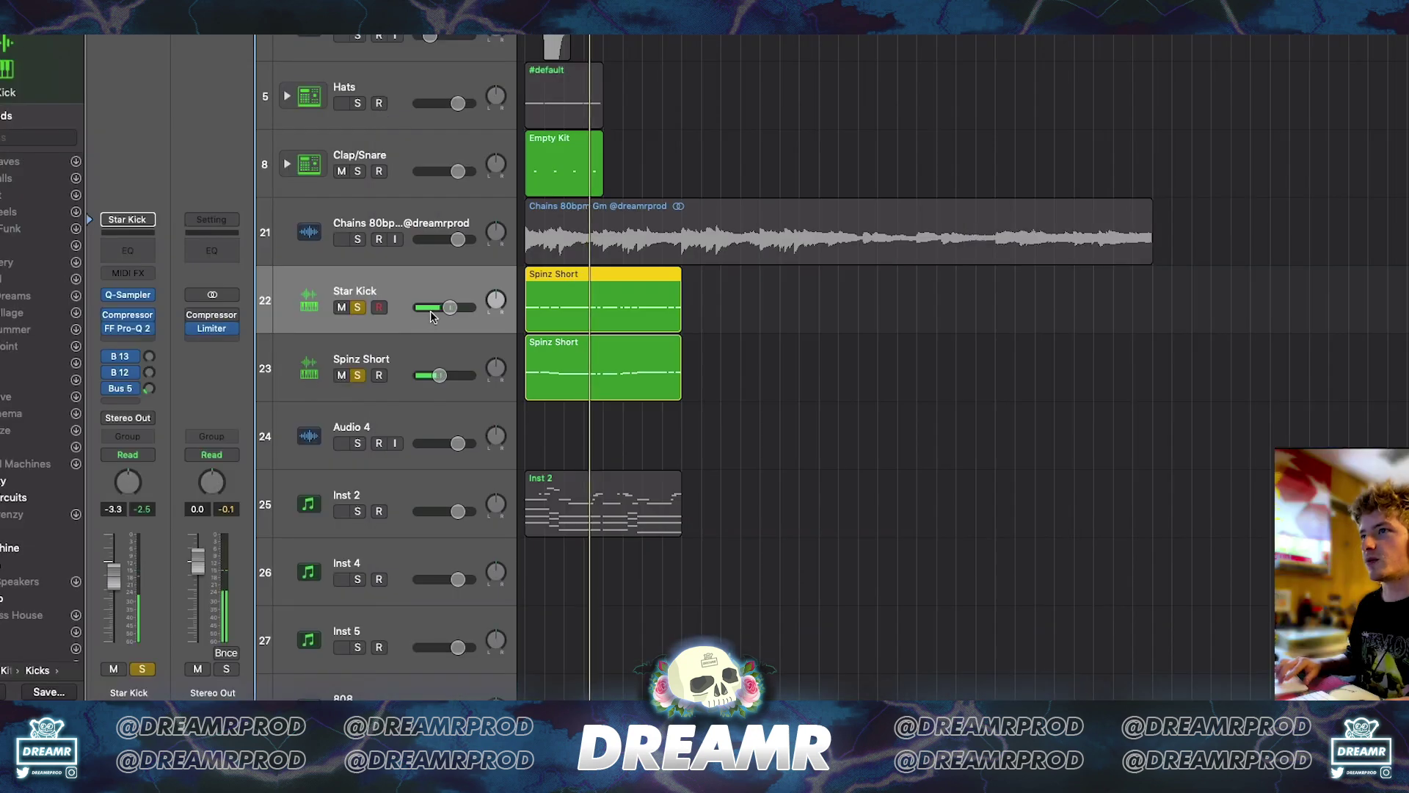
# - Insert a mono FF Pro-Q 2 on Spinz Short and cut just below 100 Hz with a narrowed bell band
pyautogui.click(422, 355)
pyautogui.click(134, 315)
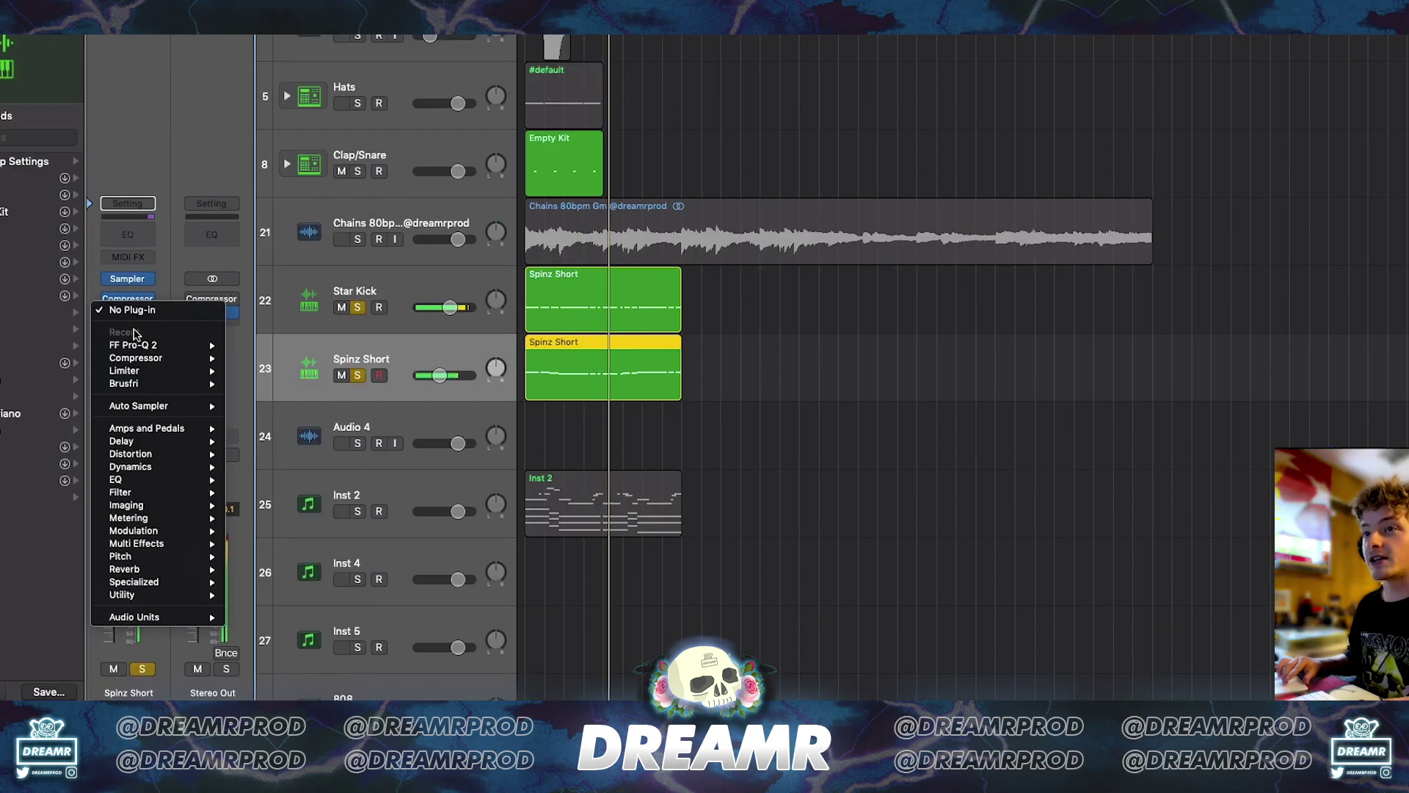
pyautogui.moveTo(169, 345)
pyautogui.click(287, 340)
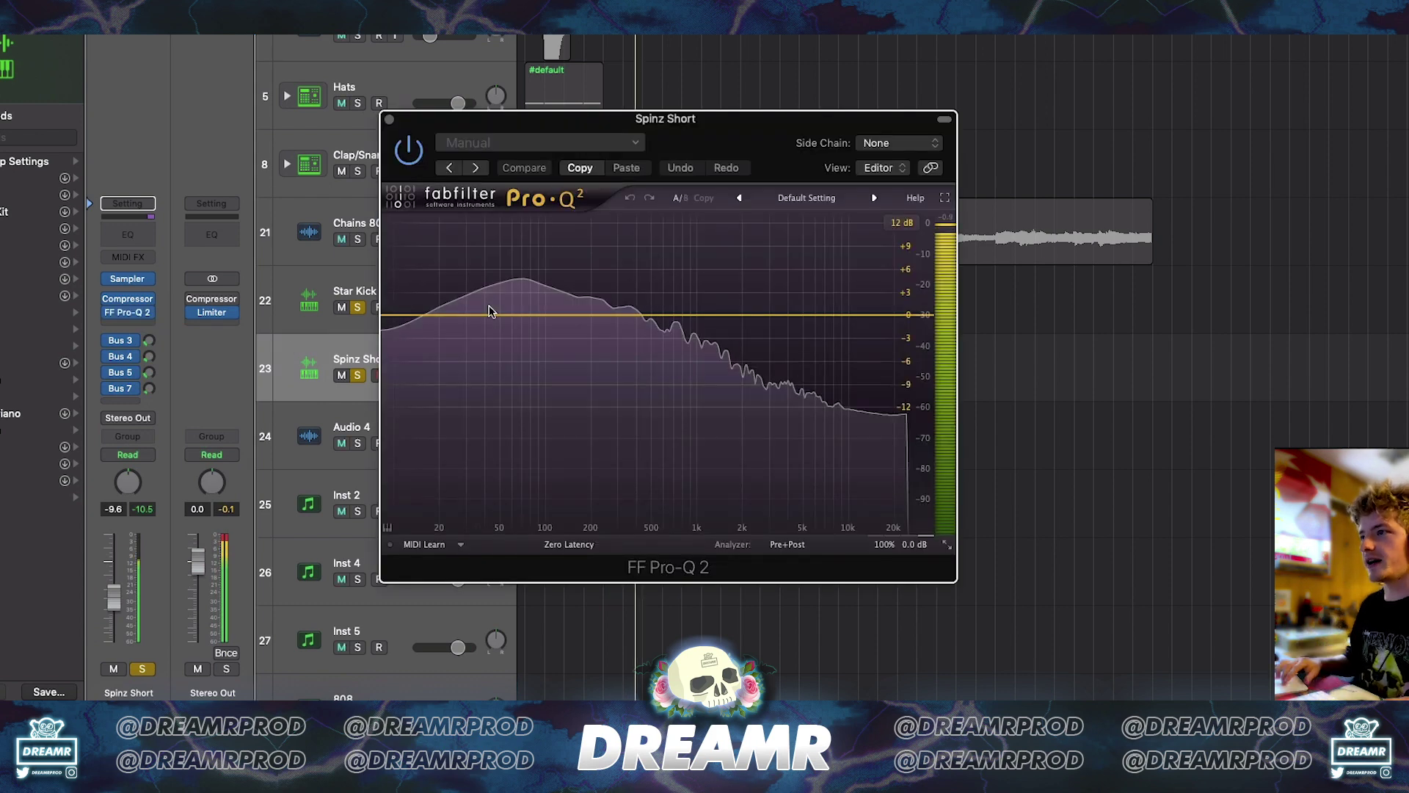
pyautogui.moveTo(530, 315); pyautogui.dragTo(499, 384)
pyautogui.moveTo(665, 594); pyautogui.dragTo(663, 567)
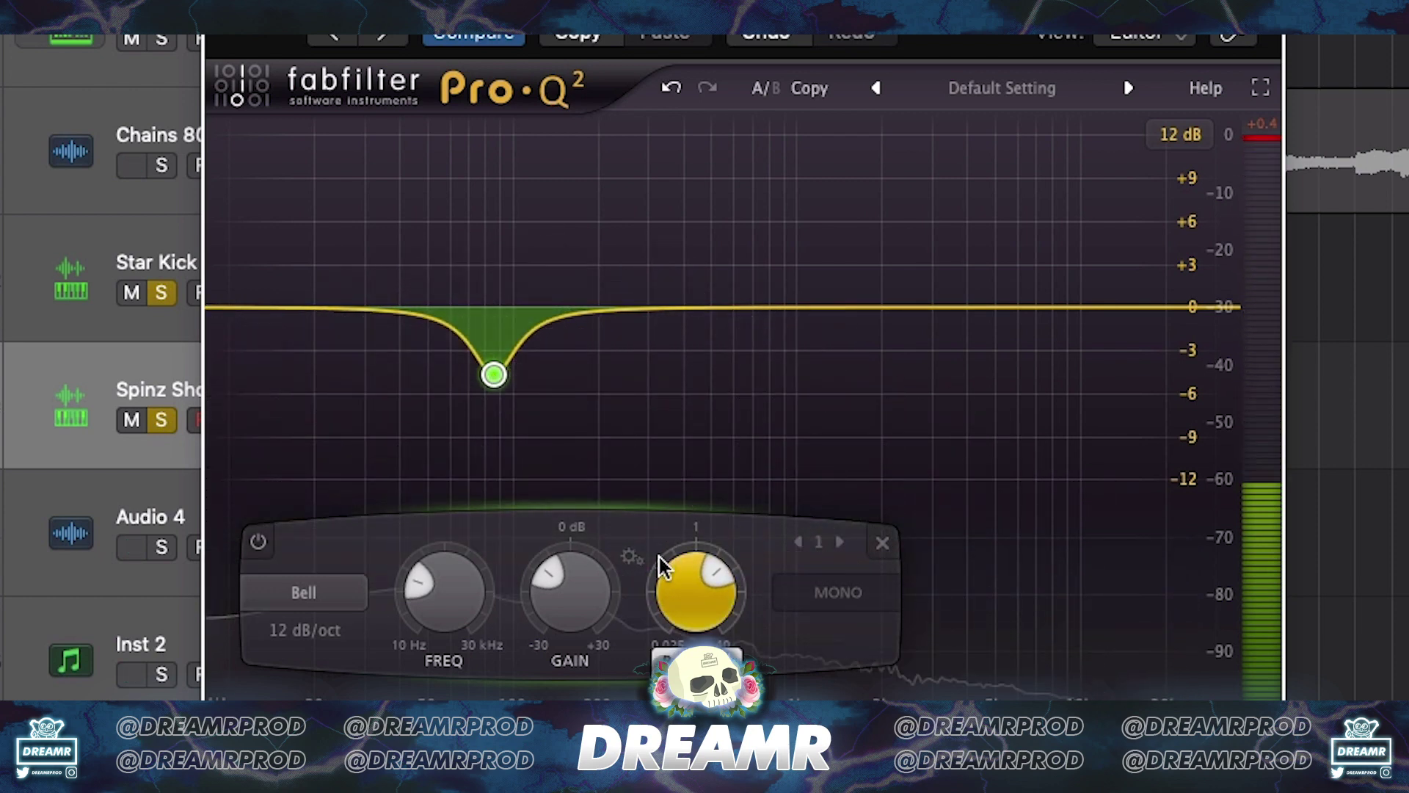
pyautogui.moveTo(494, 373); pyautogui.dragTo(498, 408)
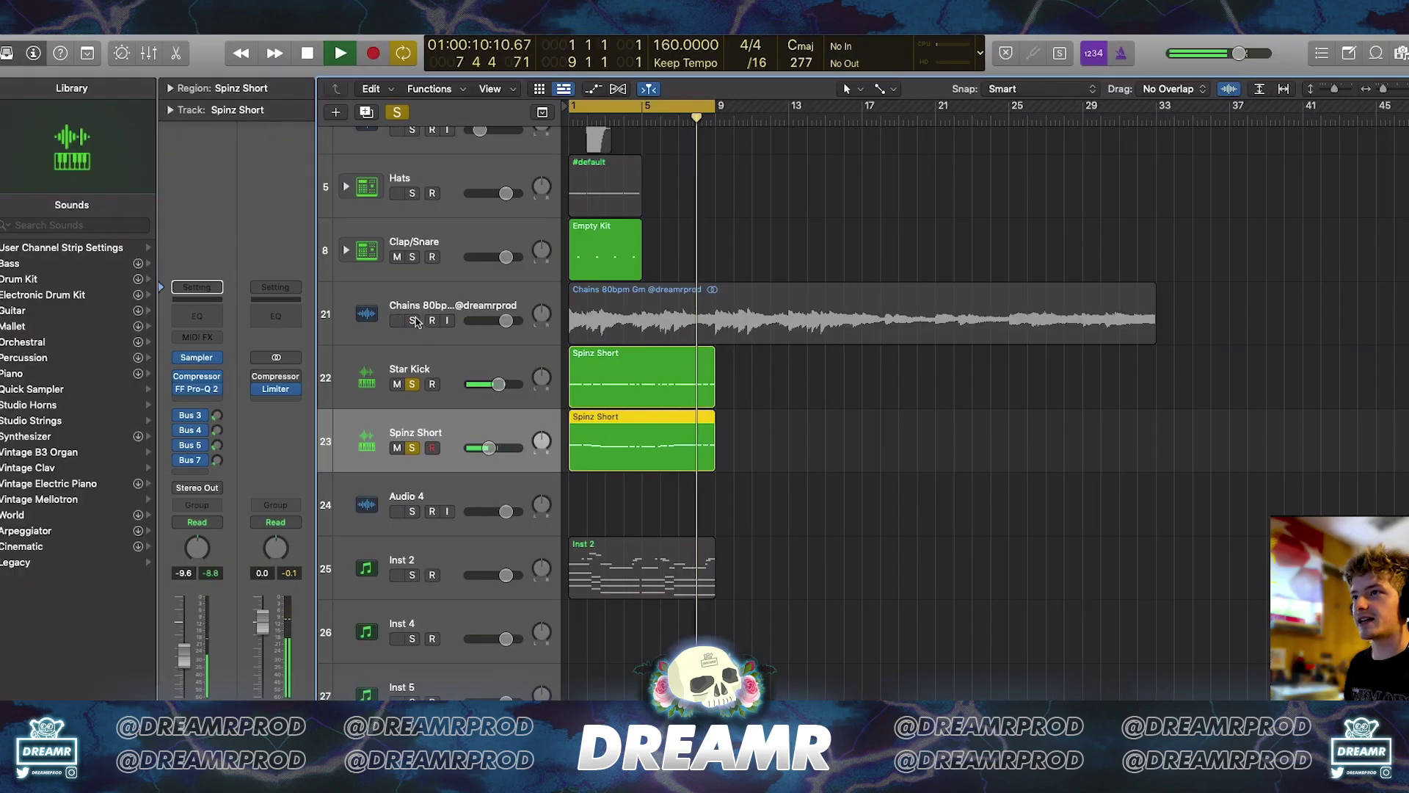
# - Solo the Chains 80bpm Gm audio track and insert an FF Pro-Q 2 on it with the Low Cut Brickwall preset
pyautogui.click(414, 321)
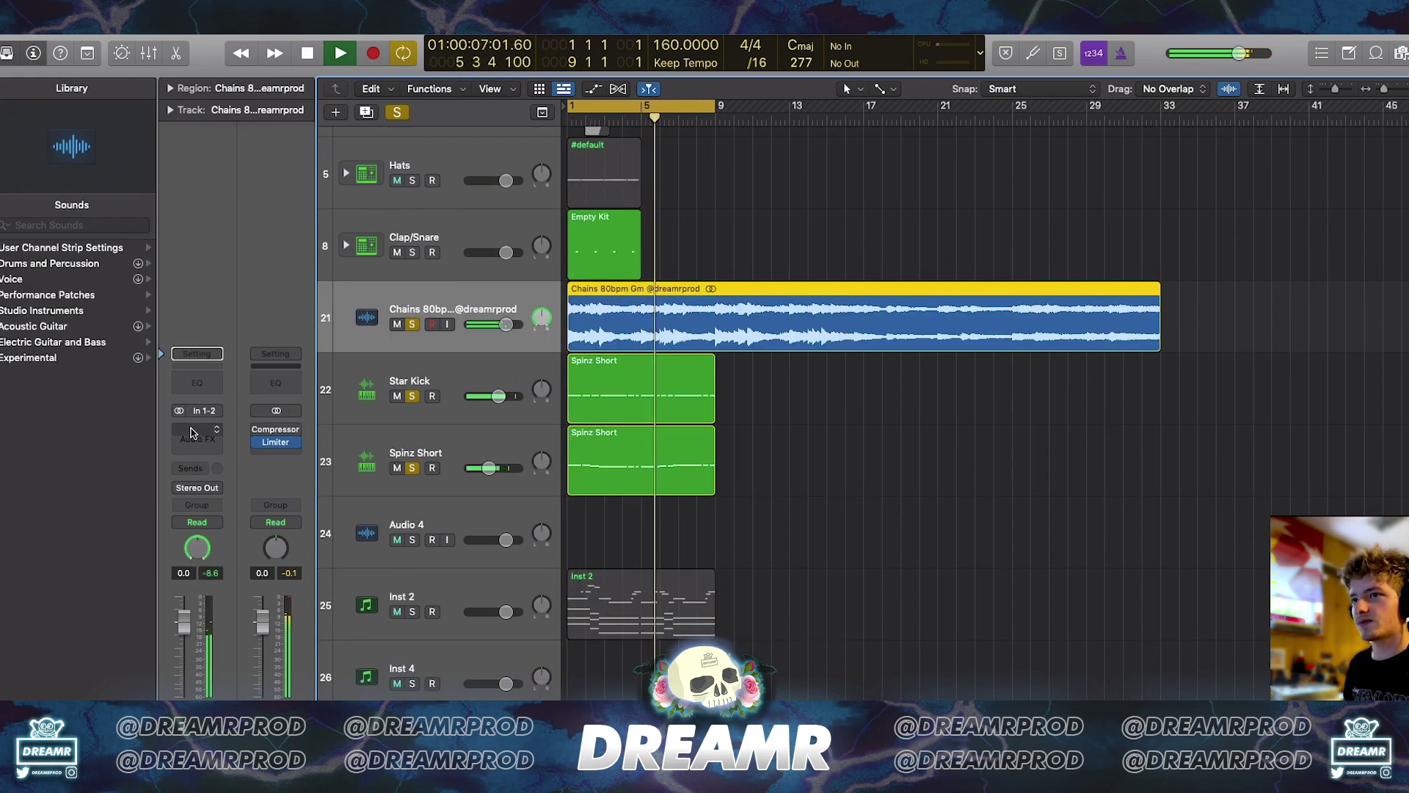
pyautogui.click(193, 437)
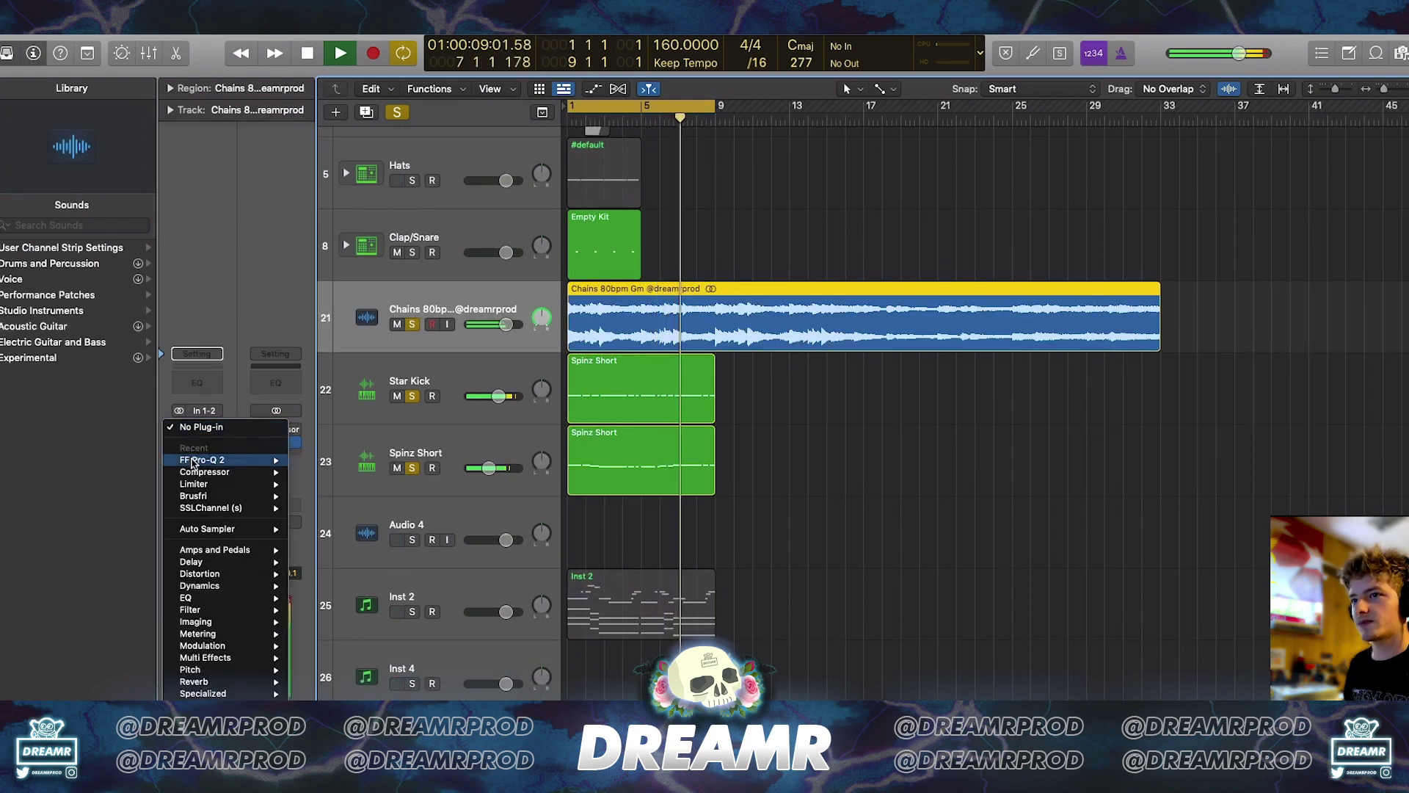
pyautogui.click(320, 461)
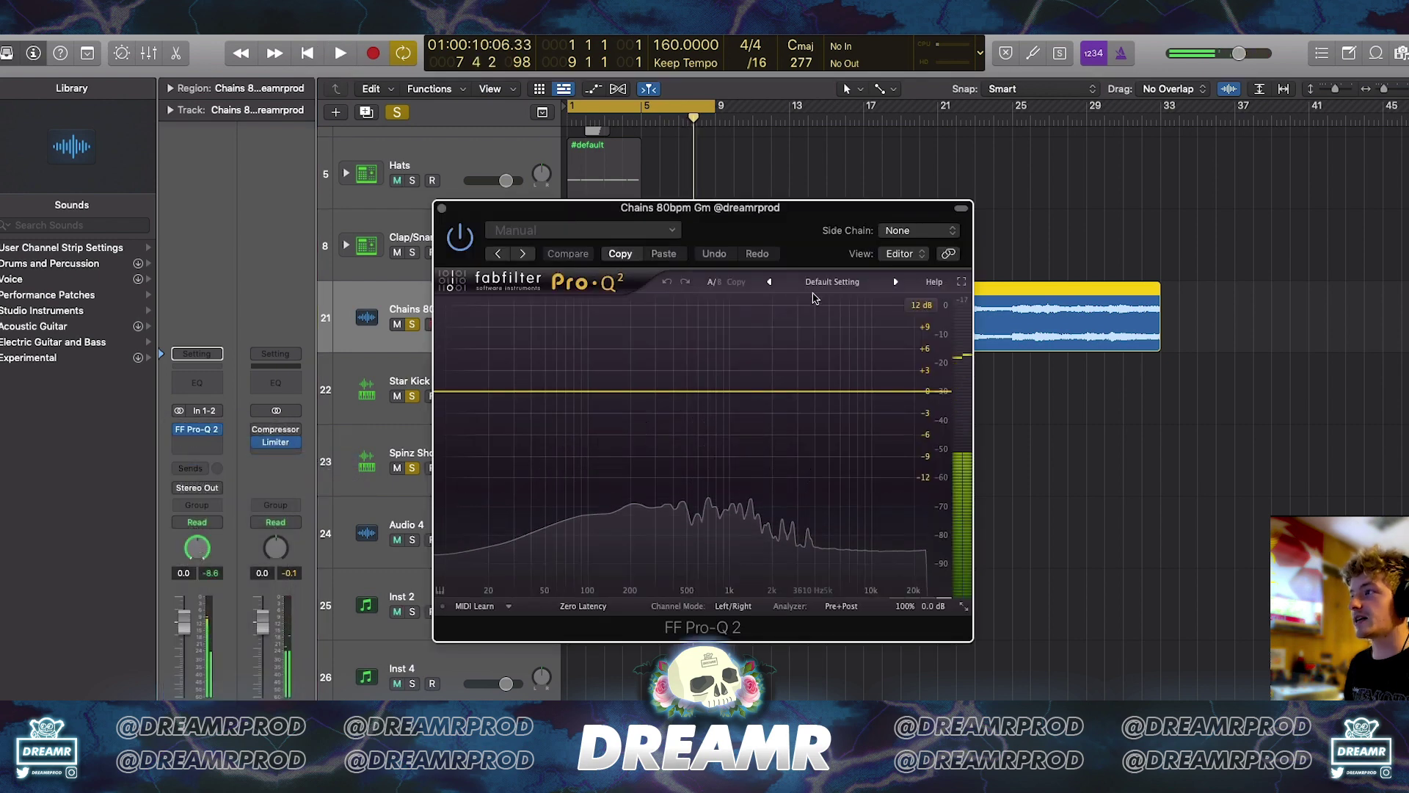
pyautogui.click(824, 285)
pyautogui.click(787, 560)
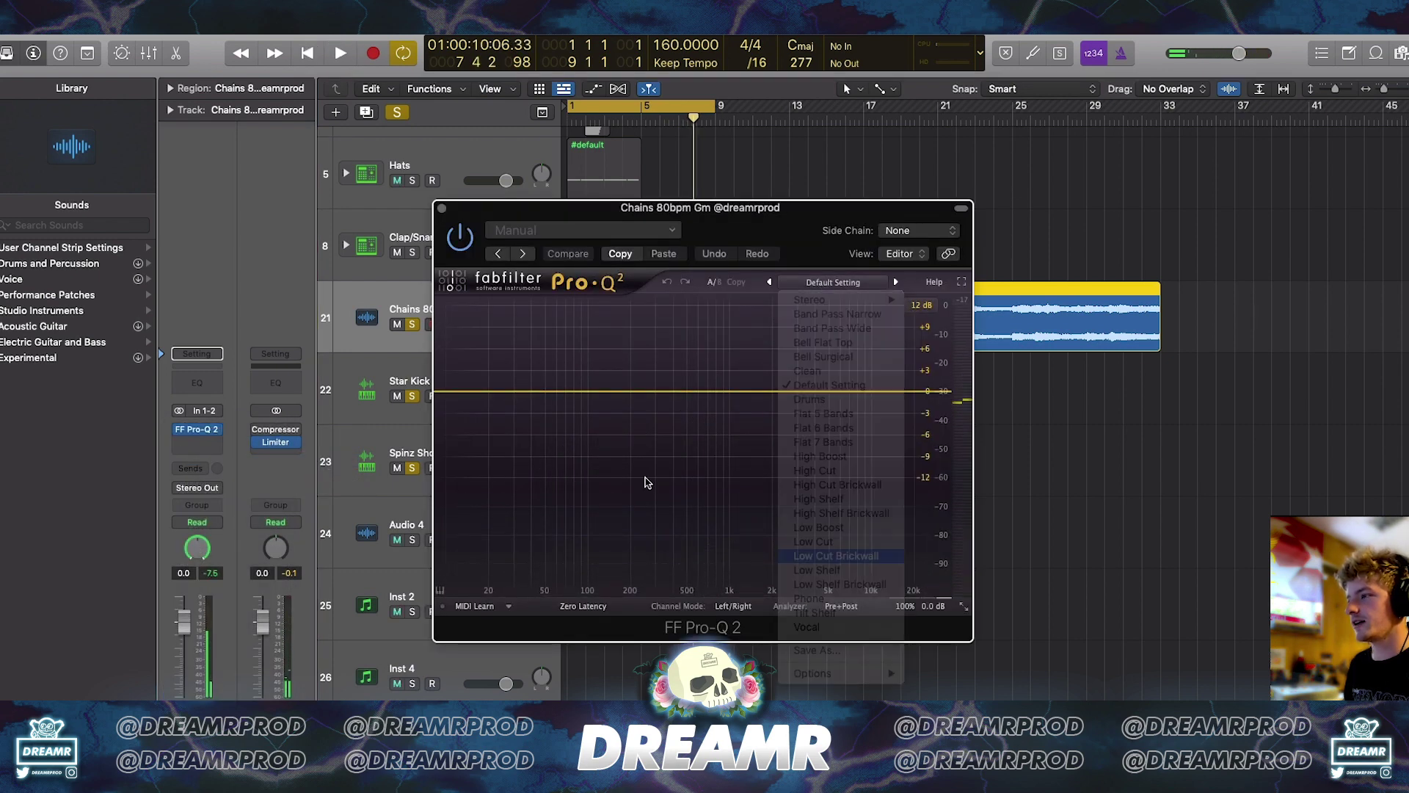
# - Set the low-cut band on the Chains 80bpm Gm track to about 90.7 Hz, audition from the start, and close the EQ
pyautogui.moveTo(545, 396); pyautogui.dragTo(582, 411)
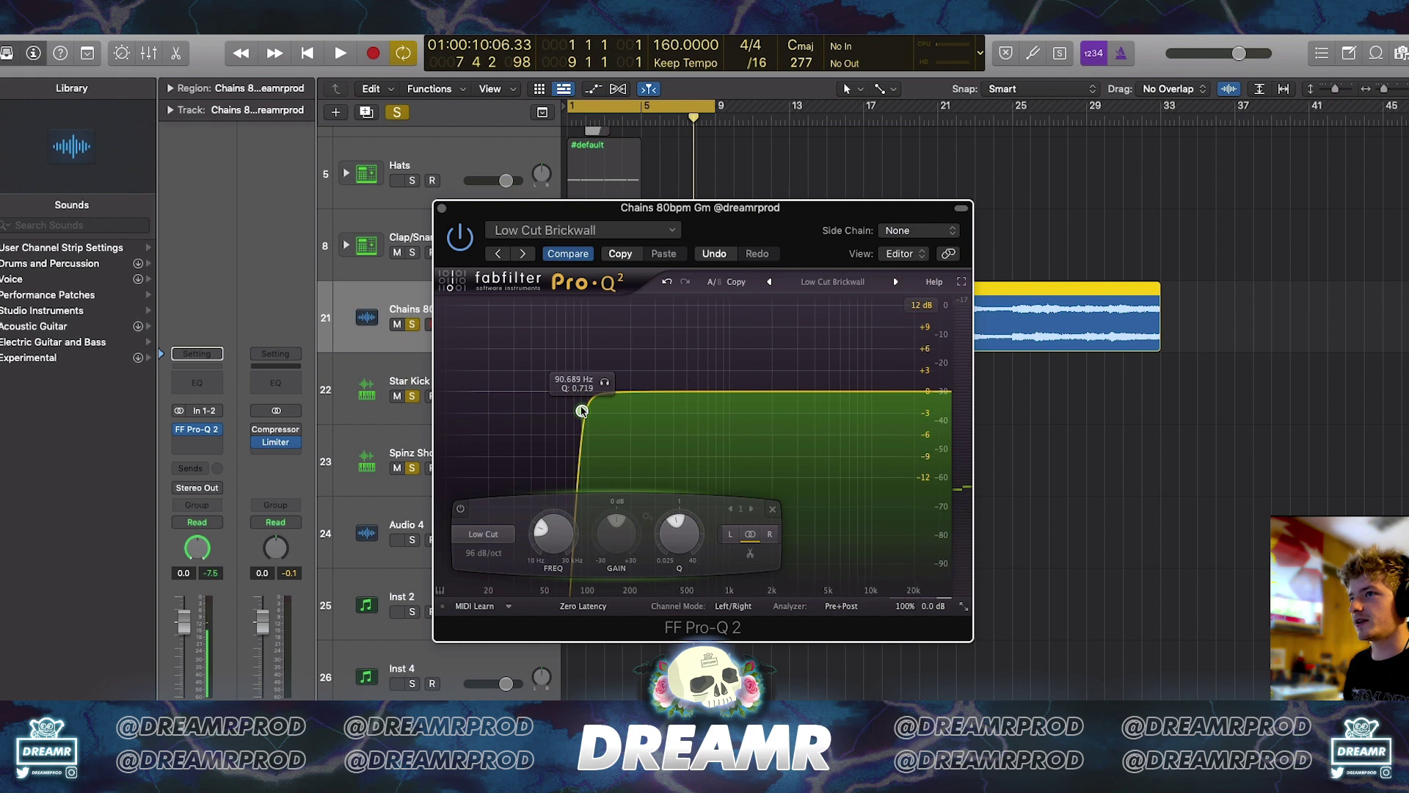
pyautogui.press('Return')
pyautogui.press('space')
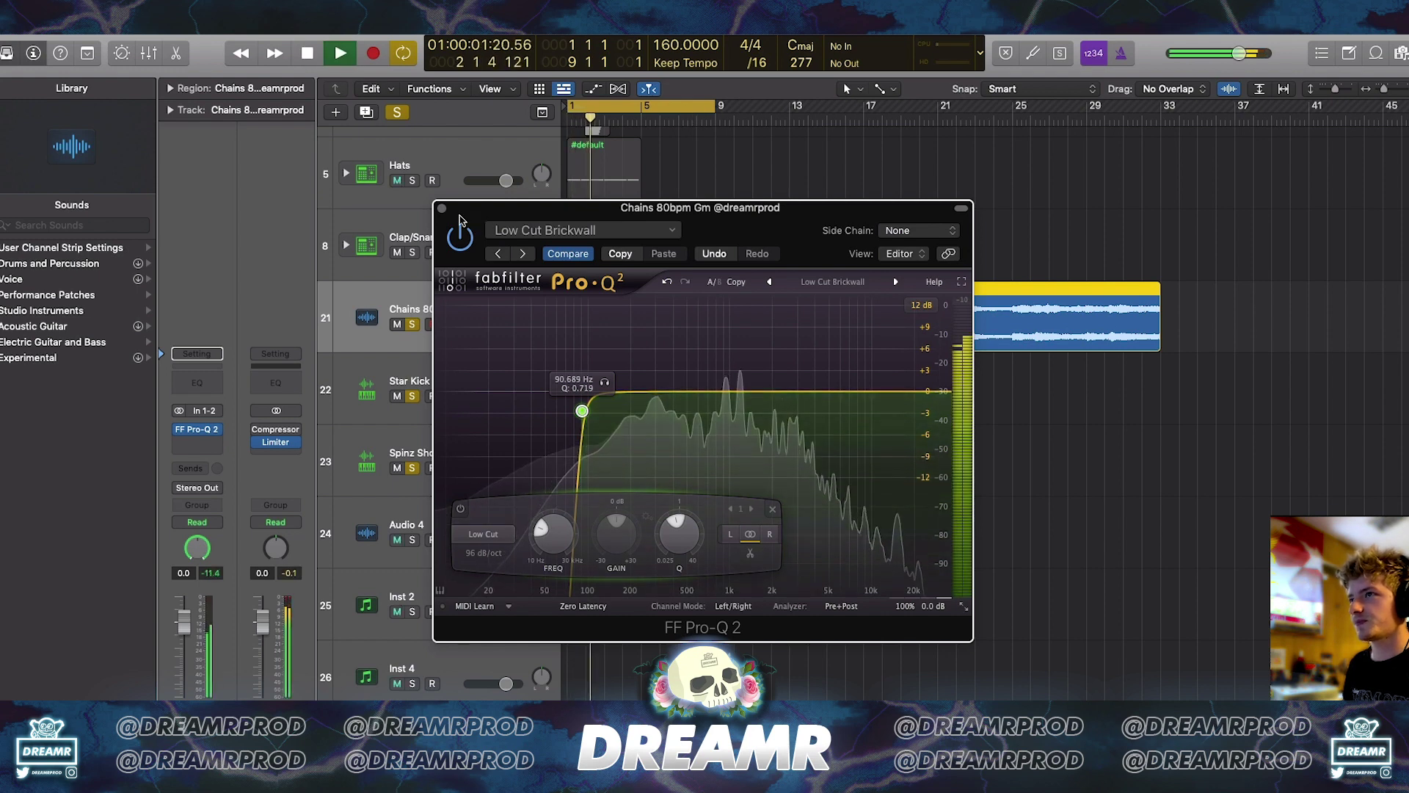
pyautogui.click(442, 208)
pyautogui.click(796, 239)
pyautogui.press('super+Down')
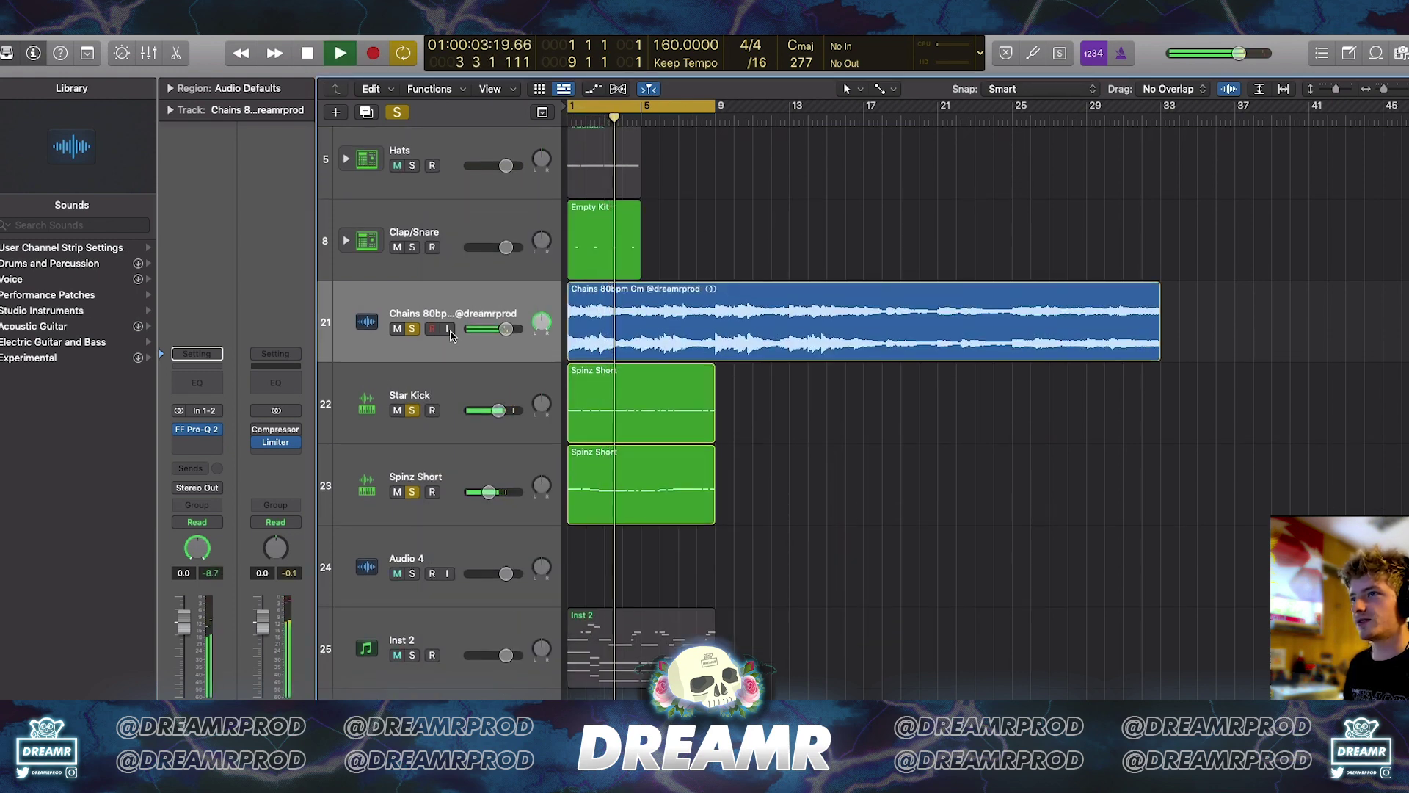
# - Clear the solo on all tracks and listen to the guitar loop, kick and 808 with the rest of the arrangement
pyautogui.keyDown('alt'); pyautogui.click(413, 332); pyautogui.keyUp('alt')
pyautogui.hscroll(2, 758, 267)
pyautogui.scroll(-3, 758, 267)
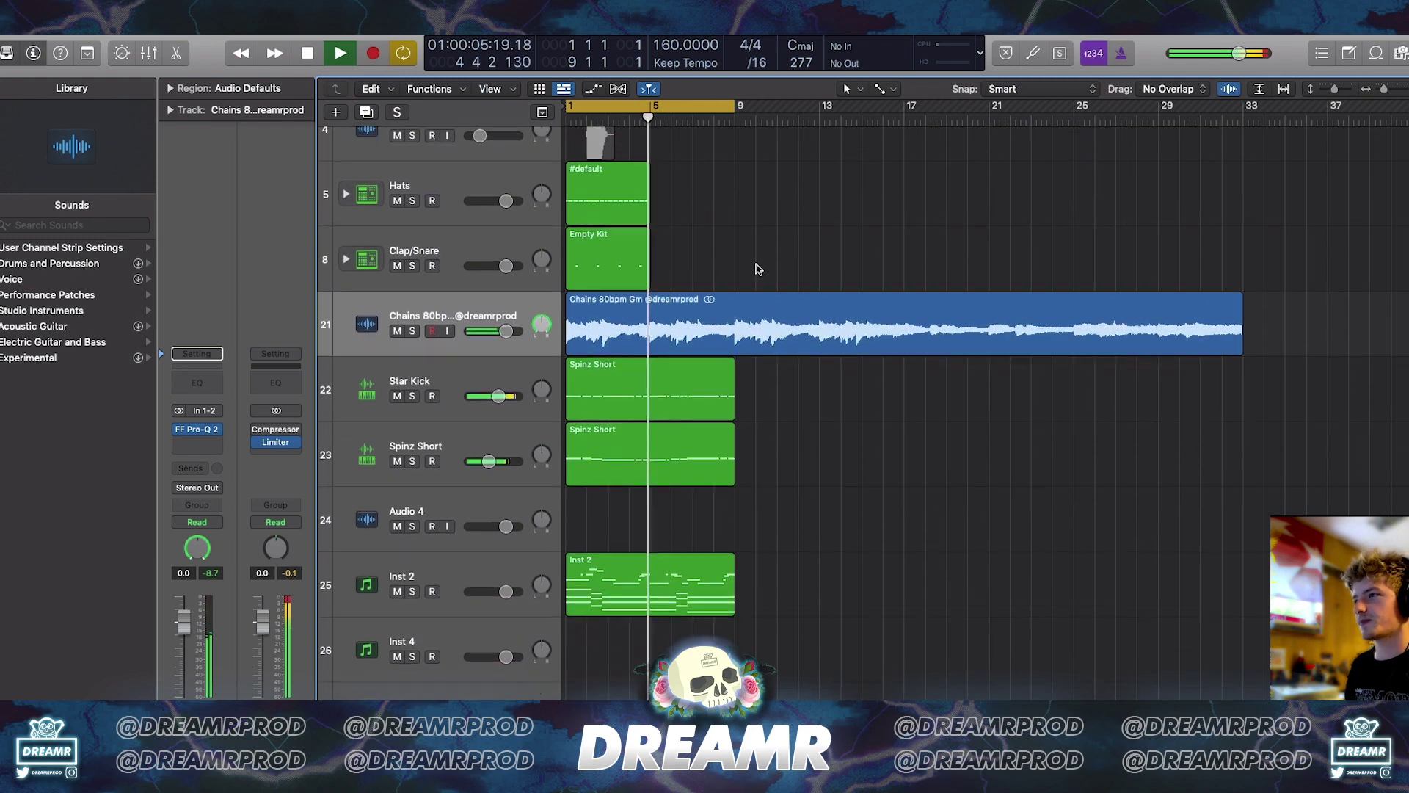
pyautogui.press('super+Down')
pyautogui.press('super+Down')
pyautogui.scroll(2, 758, 266)
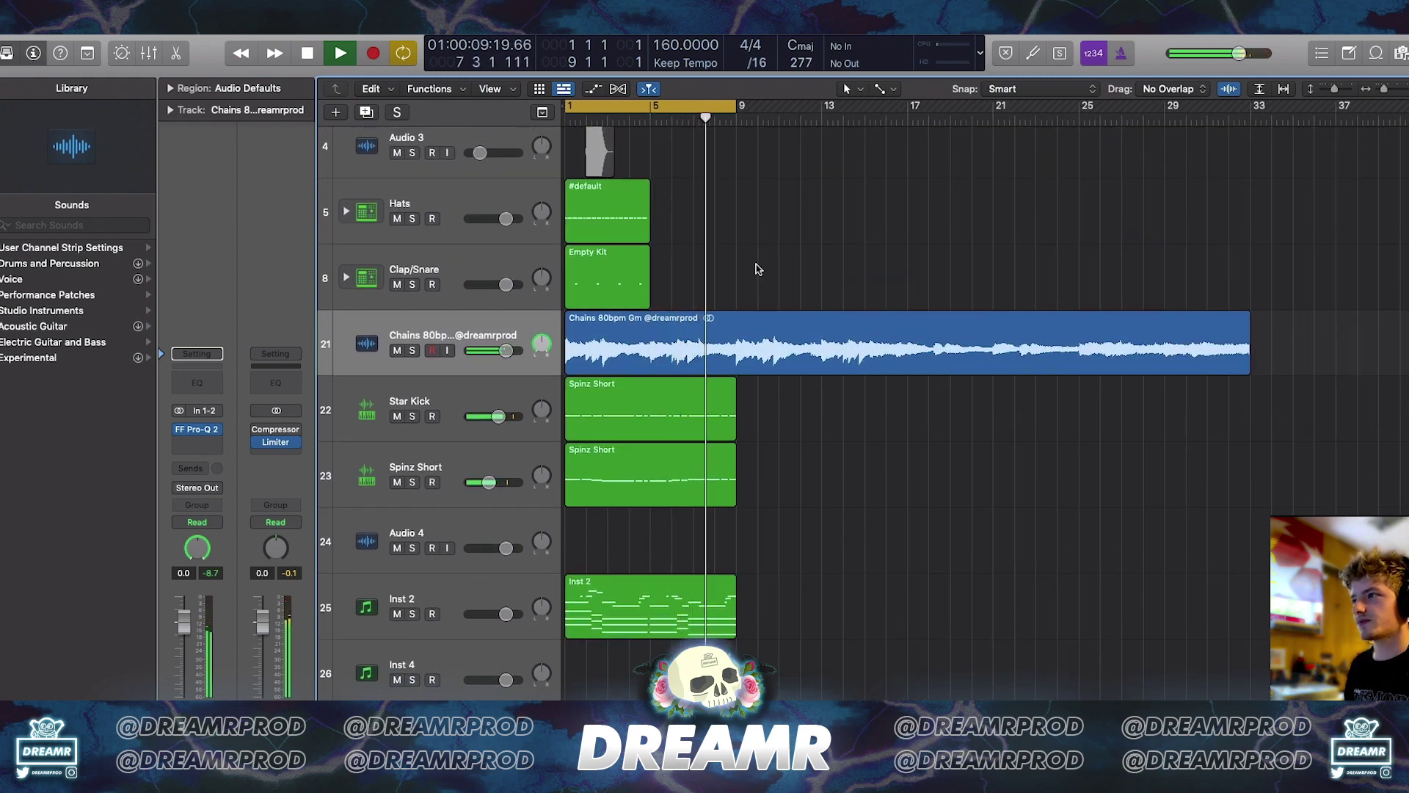
# - Stop playback, move the Empty Kit region onto the NAMI_Rim_Belly-24b_1 track inside the Clap/Snare stack, and repeat it once
pyautogui.press('space')
pyautogui.click(345, 277)
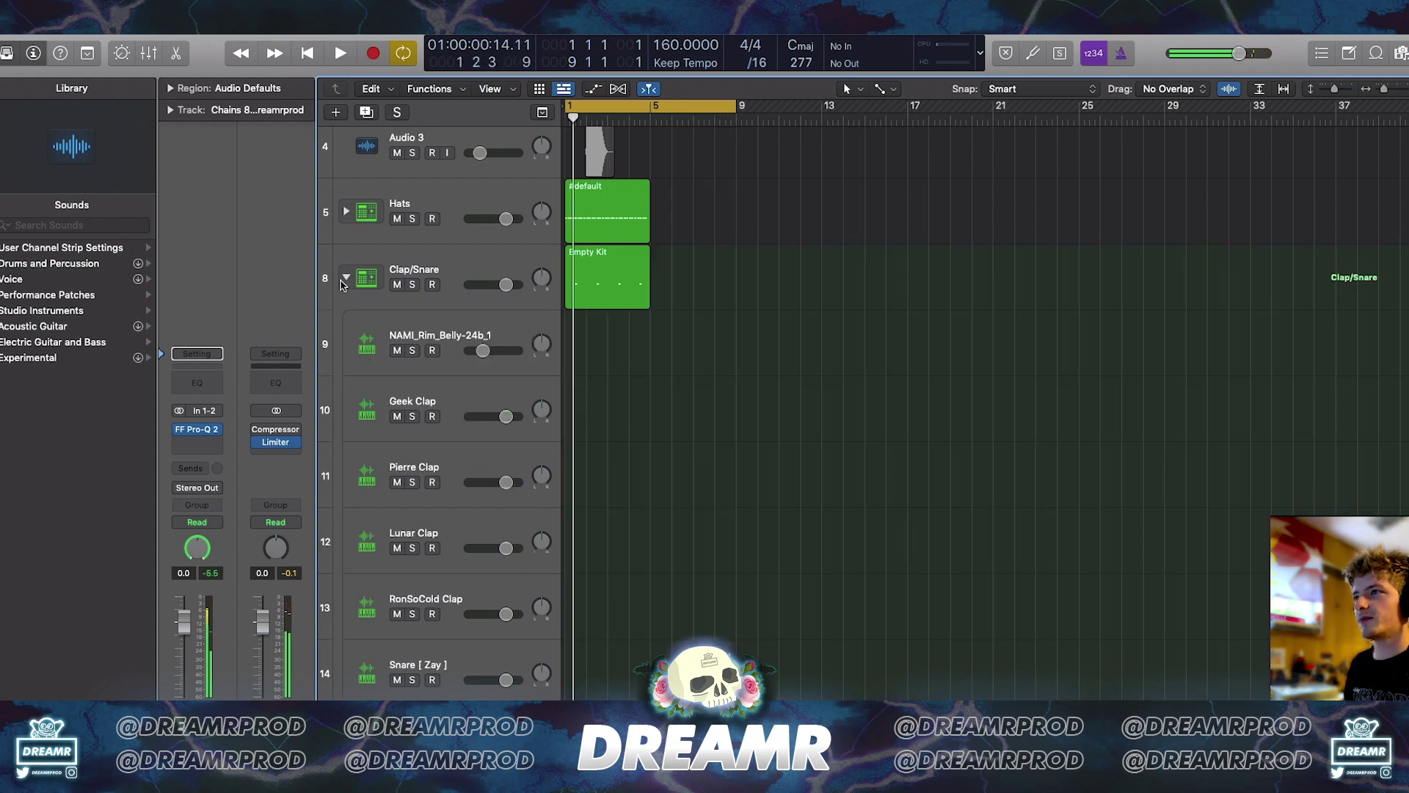
pyautogui.moveTo(643, 301); pyautogui.dragTo(609, 353)
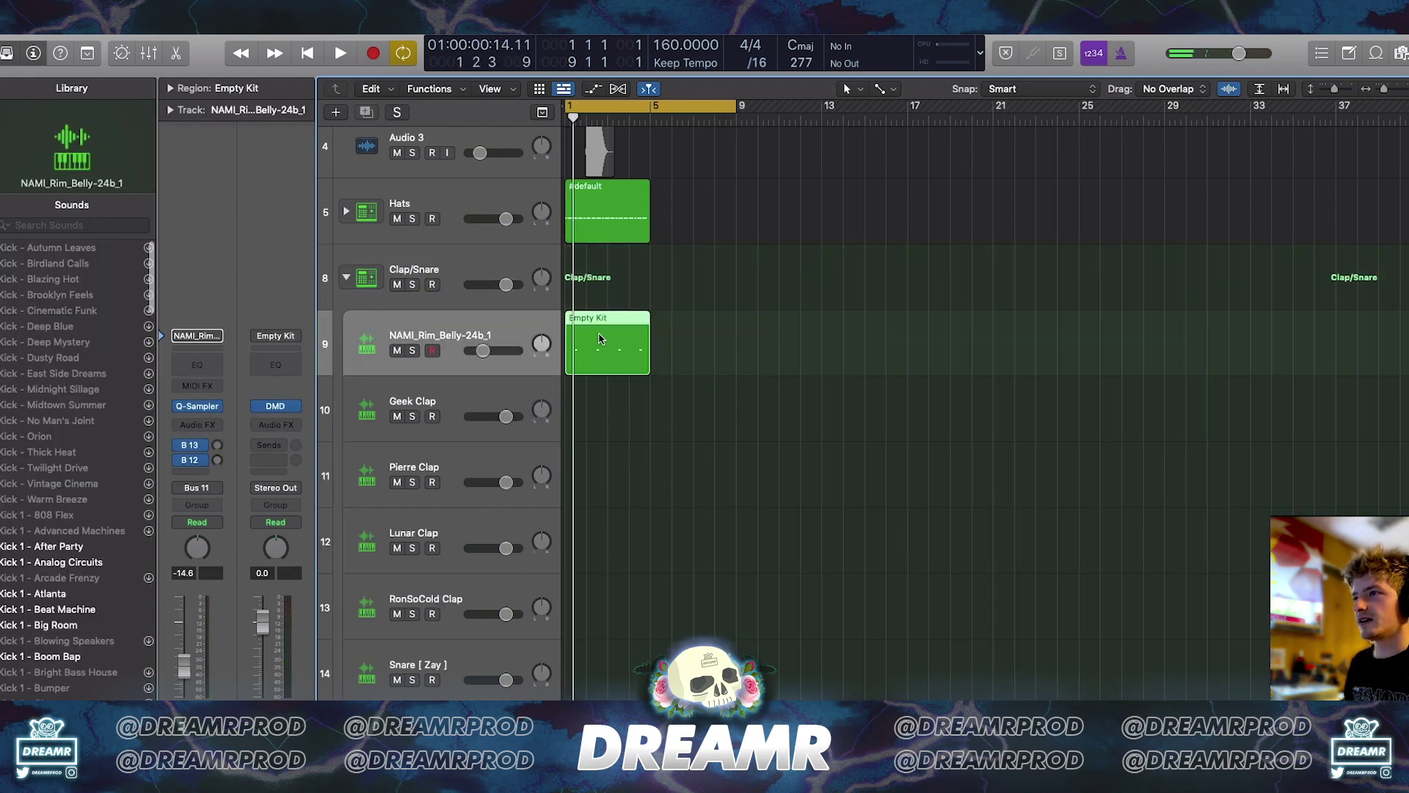
pyautogui.press('super+r')
pyautogui.click(214, 406)
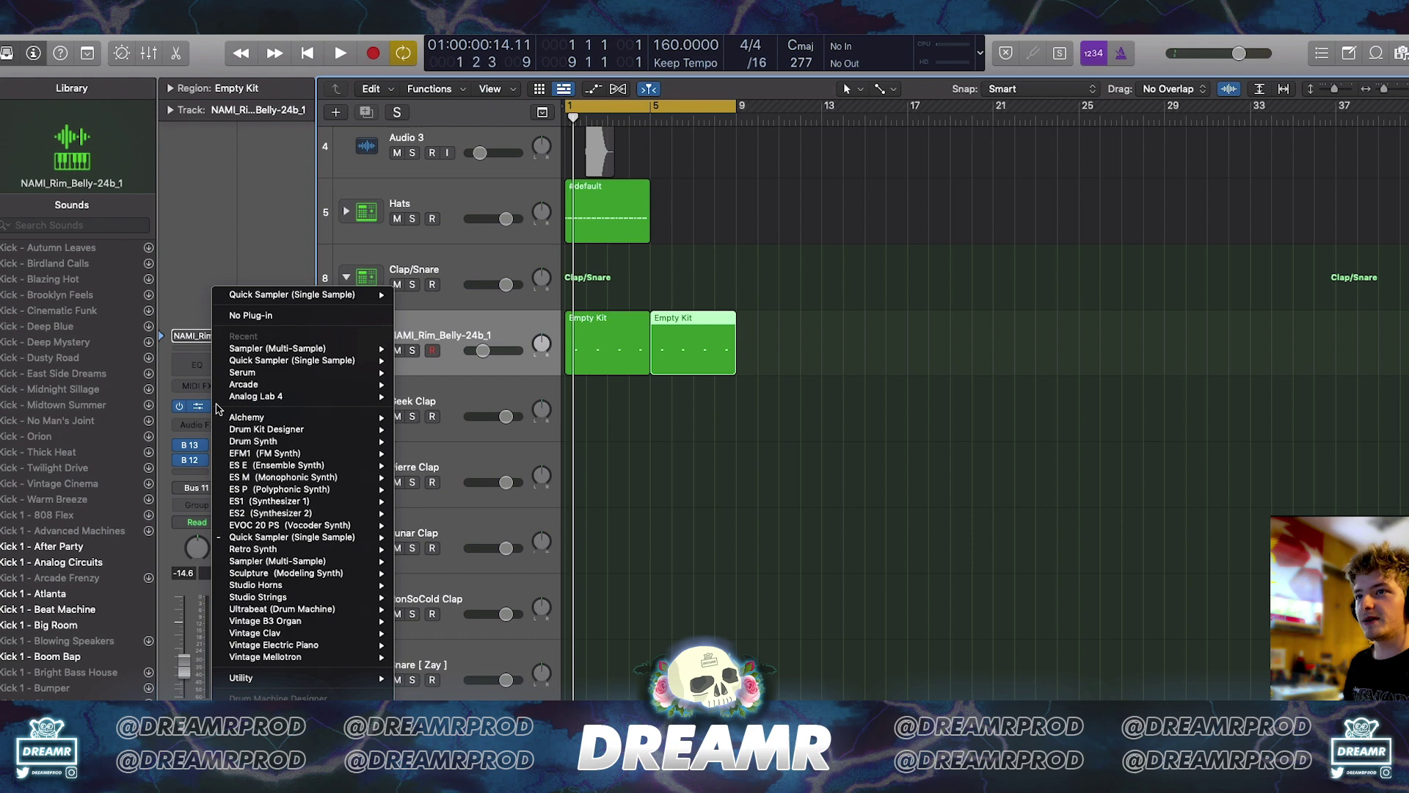
pyautogui.click(731, 416)
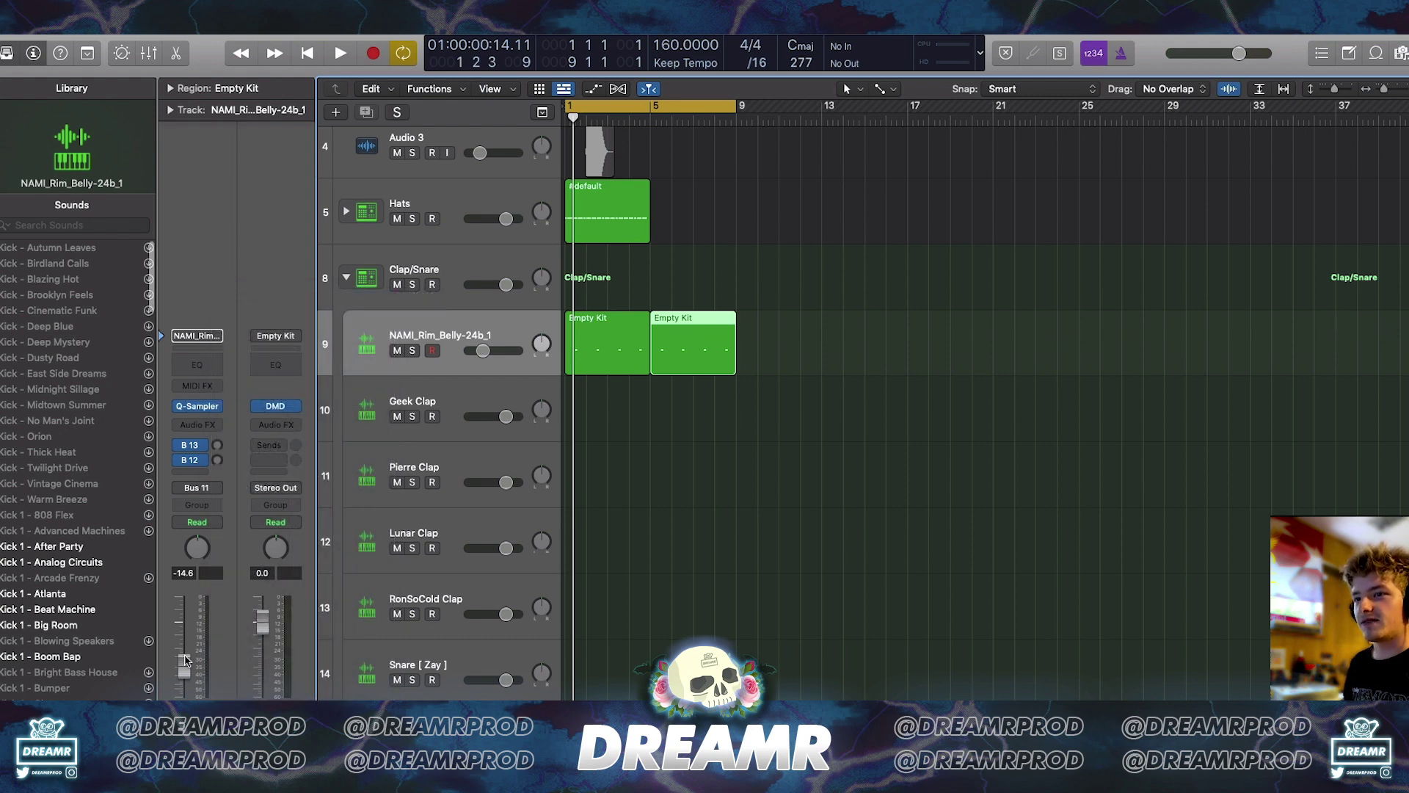
# - Insert a mono FF Pro-Q 2 on NAMI_Rim_Belly-24b_1 and, with the track soloed, shape a high-shelf cut near 2 kHz
pyautogui.click(217, 429)
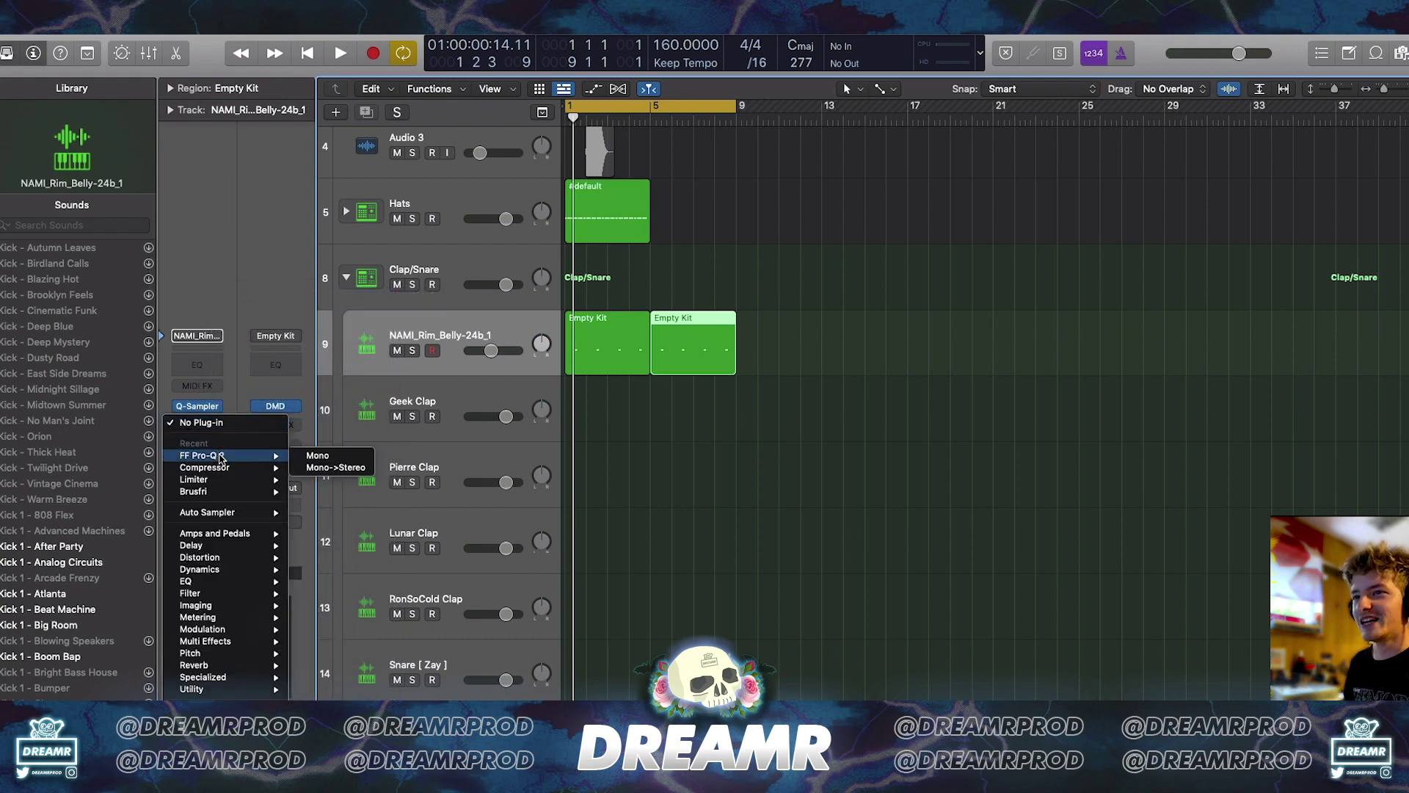
pyautogui.click(325, 456)
pyautogui.moveTo(927, 394); pyautogui.dragTo(731, 417)
pyautogui.press('s')
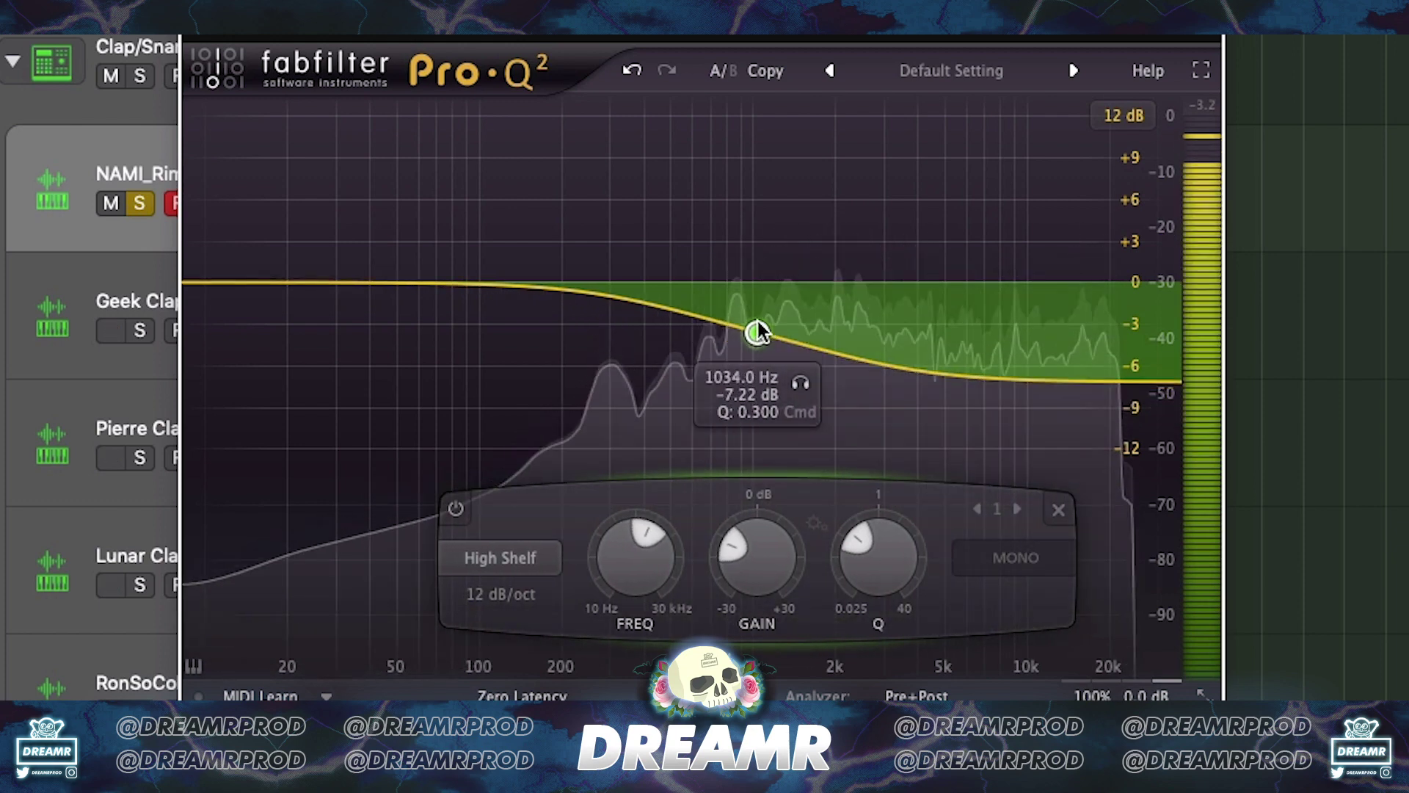
pyautogui.moveTo(758, 332); pyautogui.dragTo(826, 317)
pyautogui.scroll(5, 779, 332)
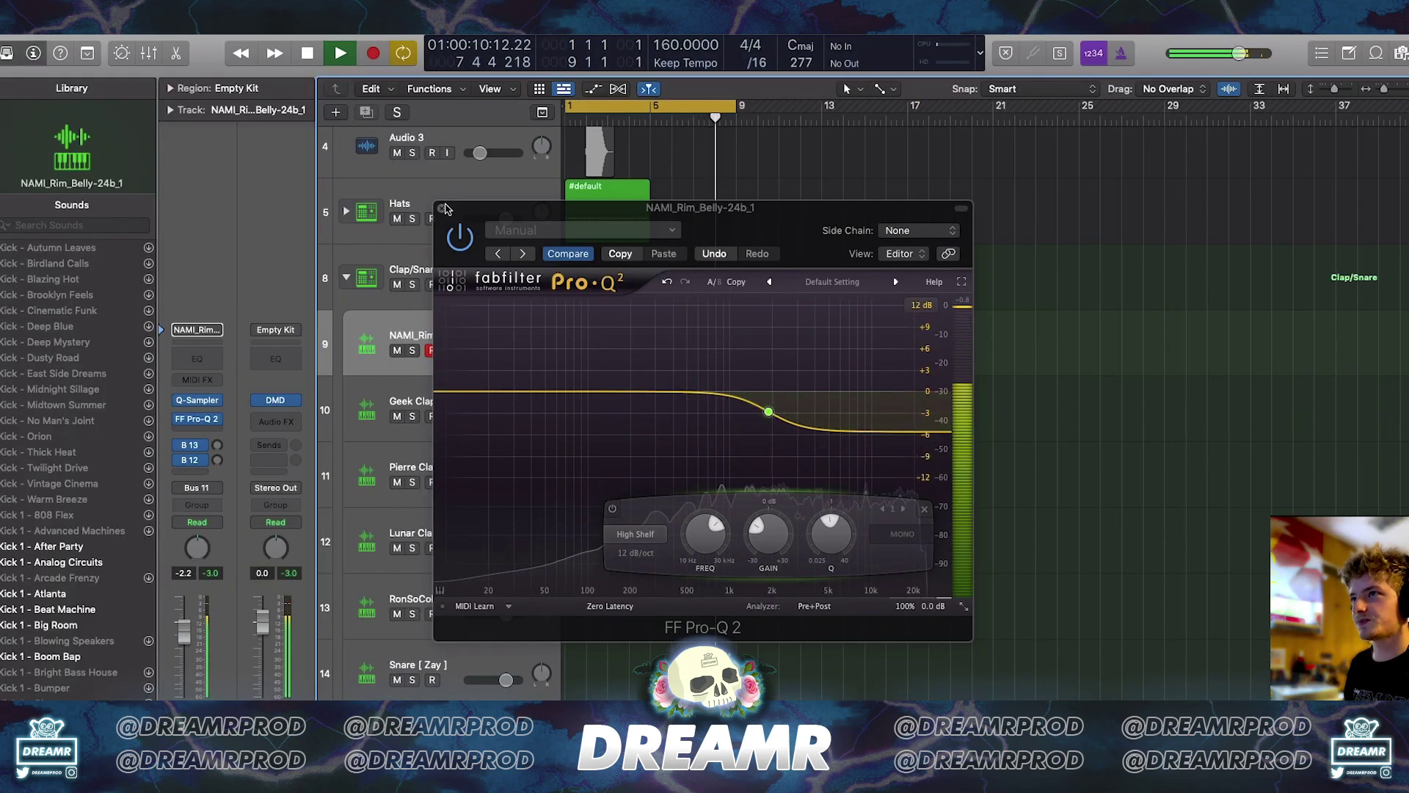
pyautogui.press('v')
pyautogui.click(203, 474)
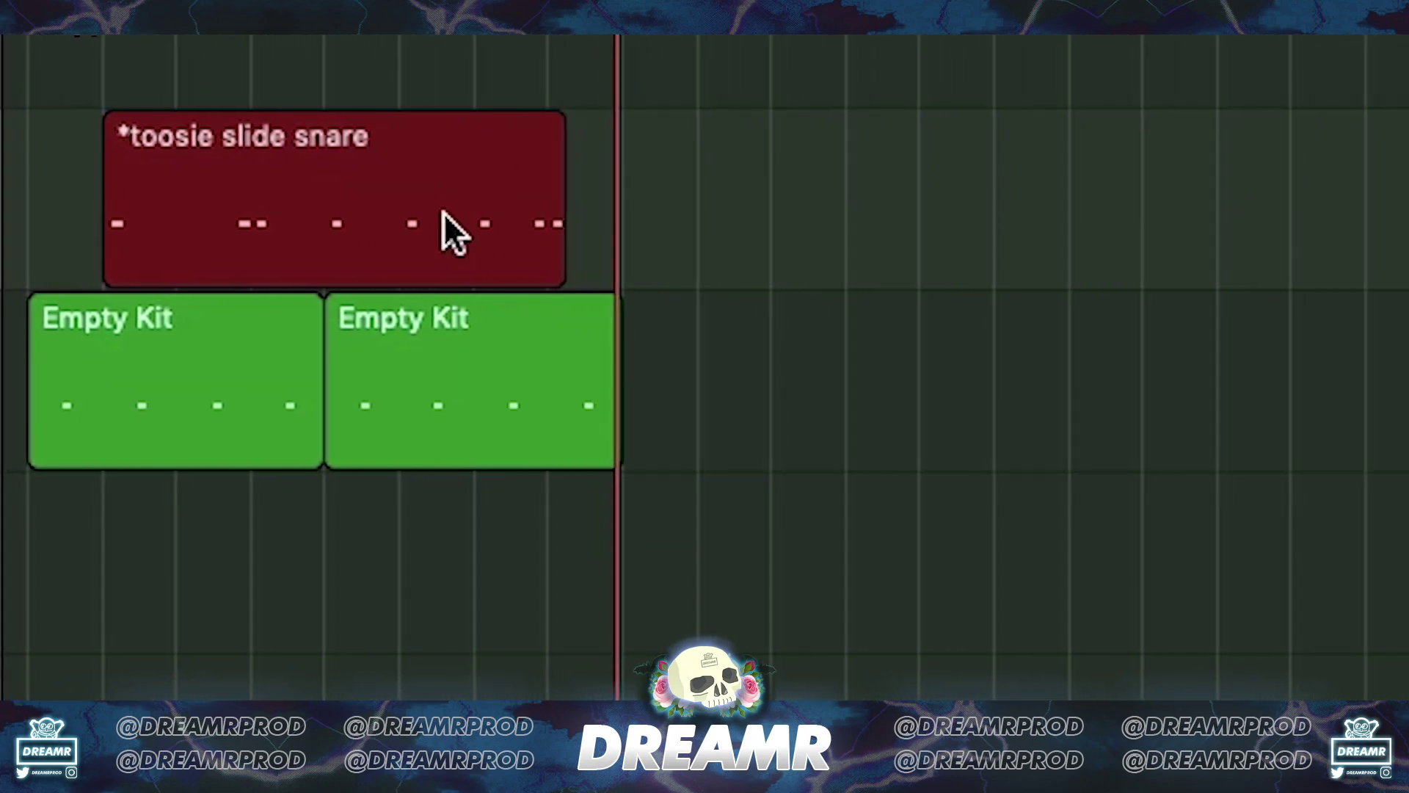
# - Extend the toosie slide snare region back to bar 1 and send its track to Bus 2 at about -18.6 dB
pyautogui.press('space')
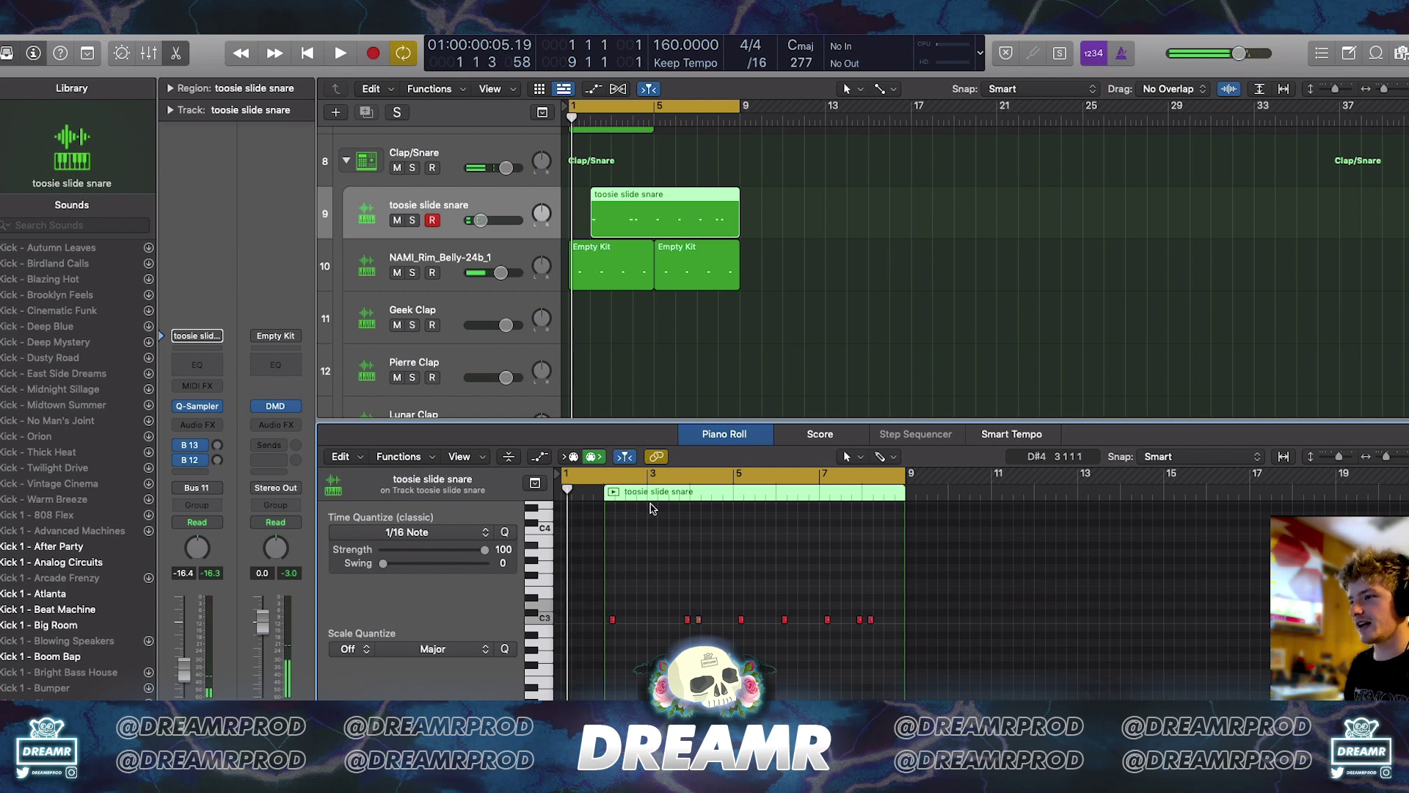
pyautogui.press('super+a')
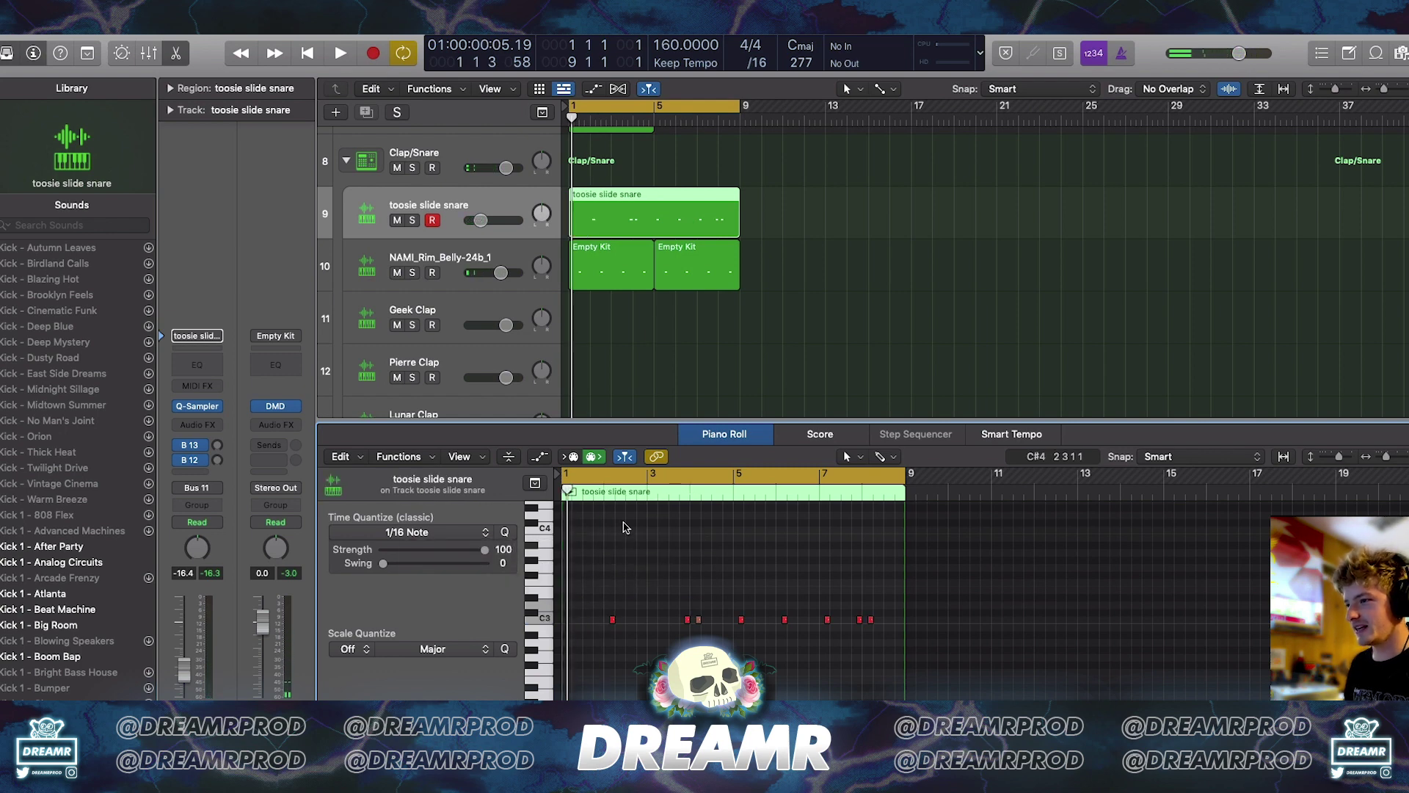
pyautogui.press('space')
pyautogui.click(190, 487)
pyautogui.moveTo(188, 489)
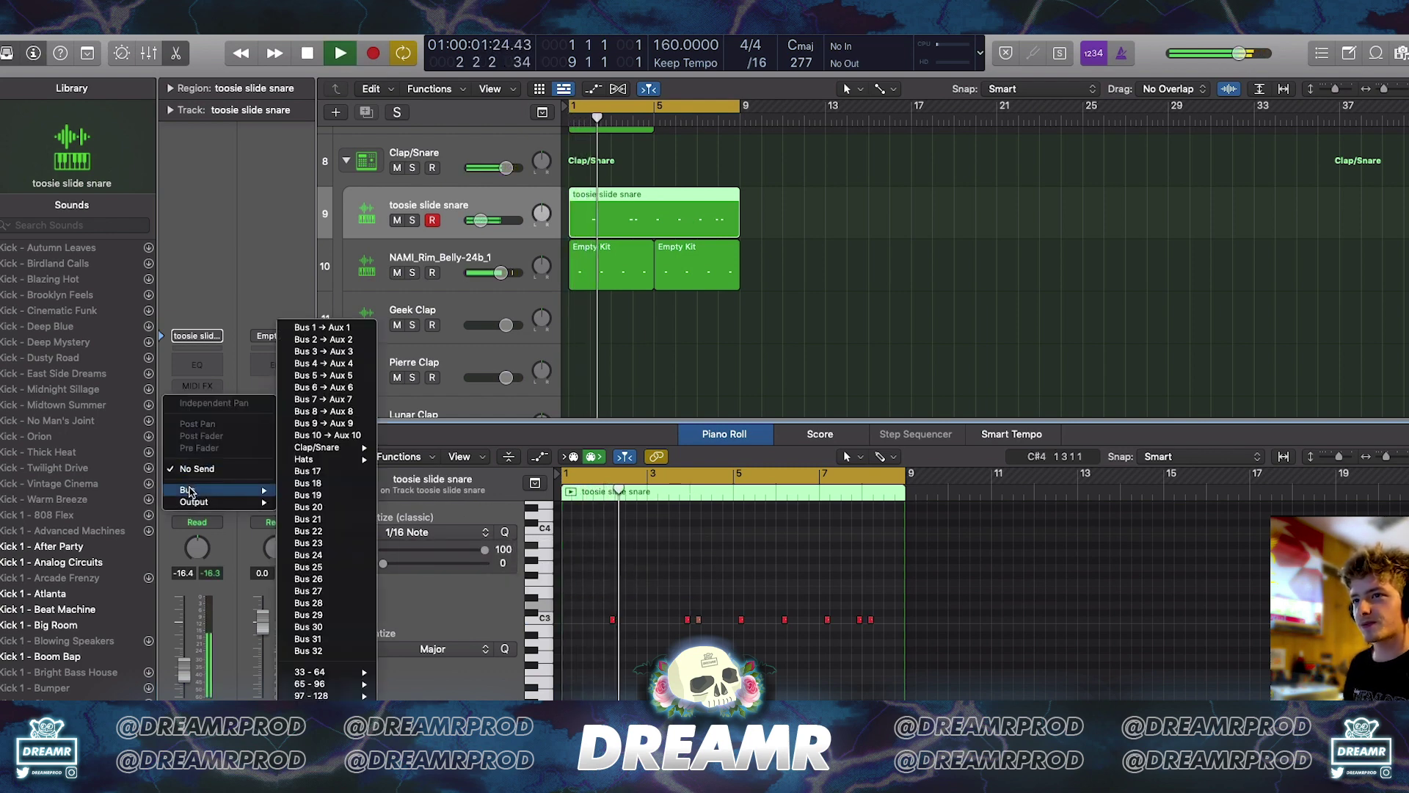
pyautogui.click(340, 340)
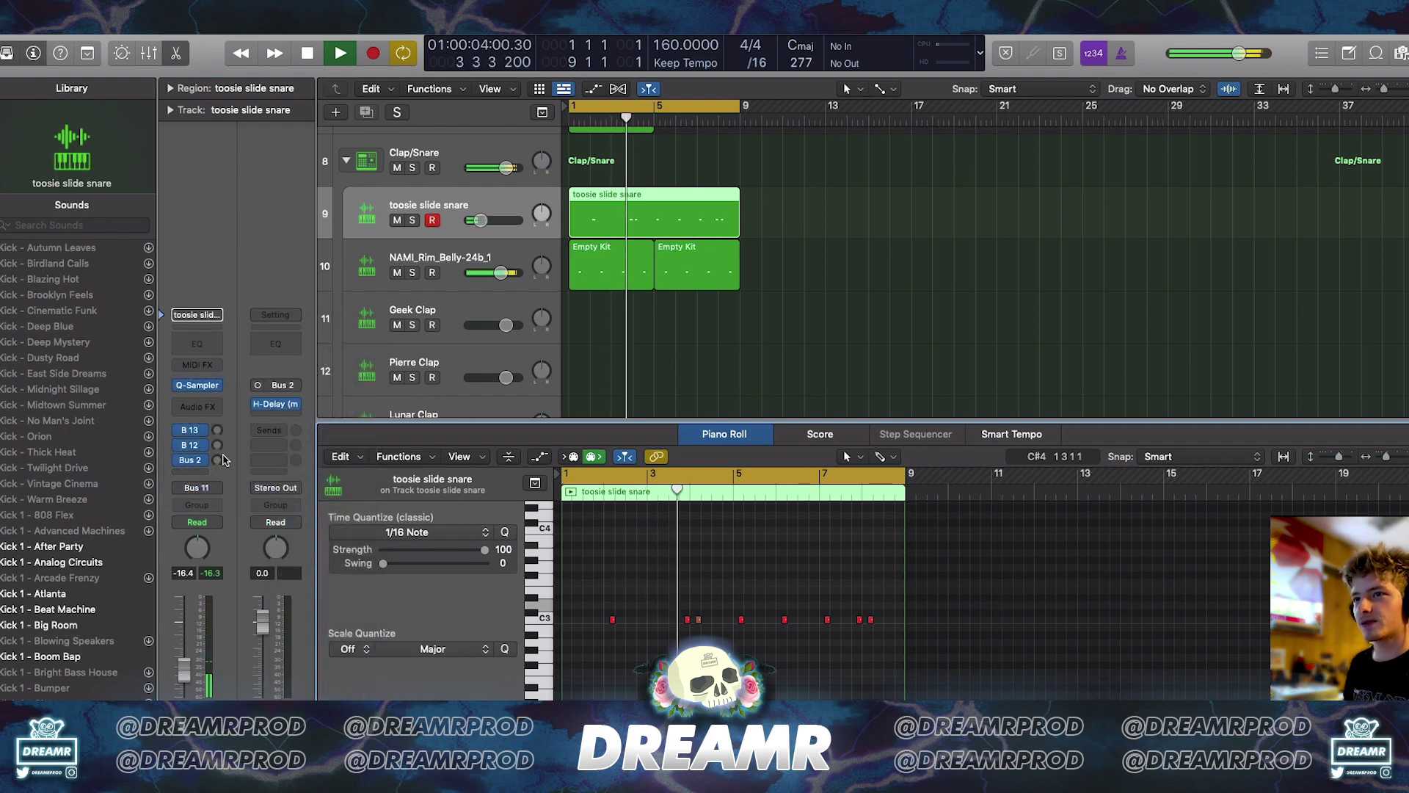
pyautogui.moveTo(218, 460); pyautogui.dragTo(218, 448)
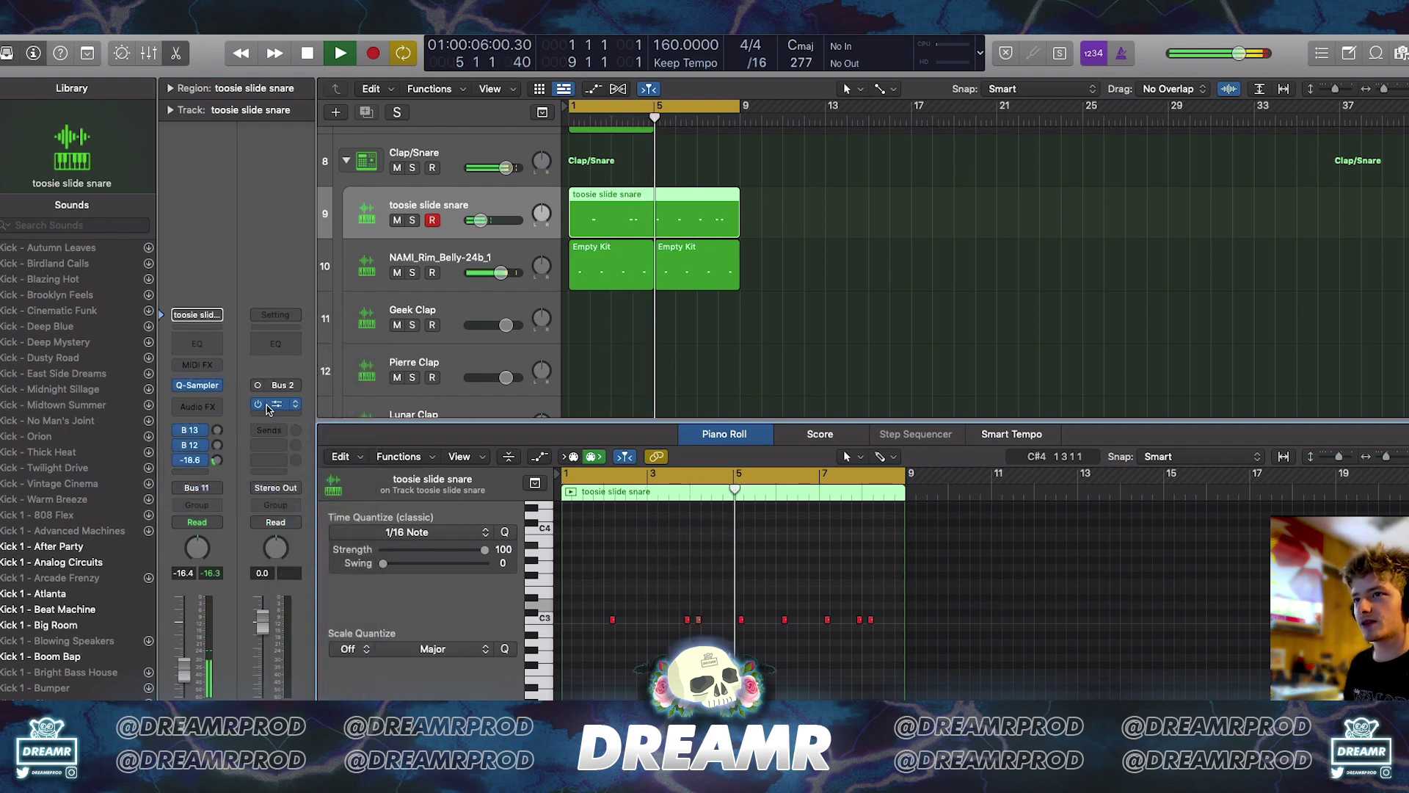
# - Examine the H-Delay settings on the Bus 2 aux during playback, then hide the plug-in window
pyautogui.click(275, 405)
pyautogui.moveTo(836, 231); pyautogui.dragTo(918, 205)
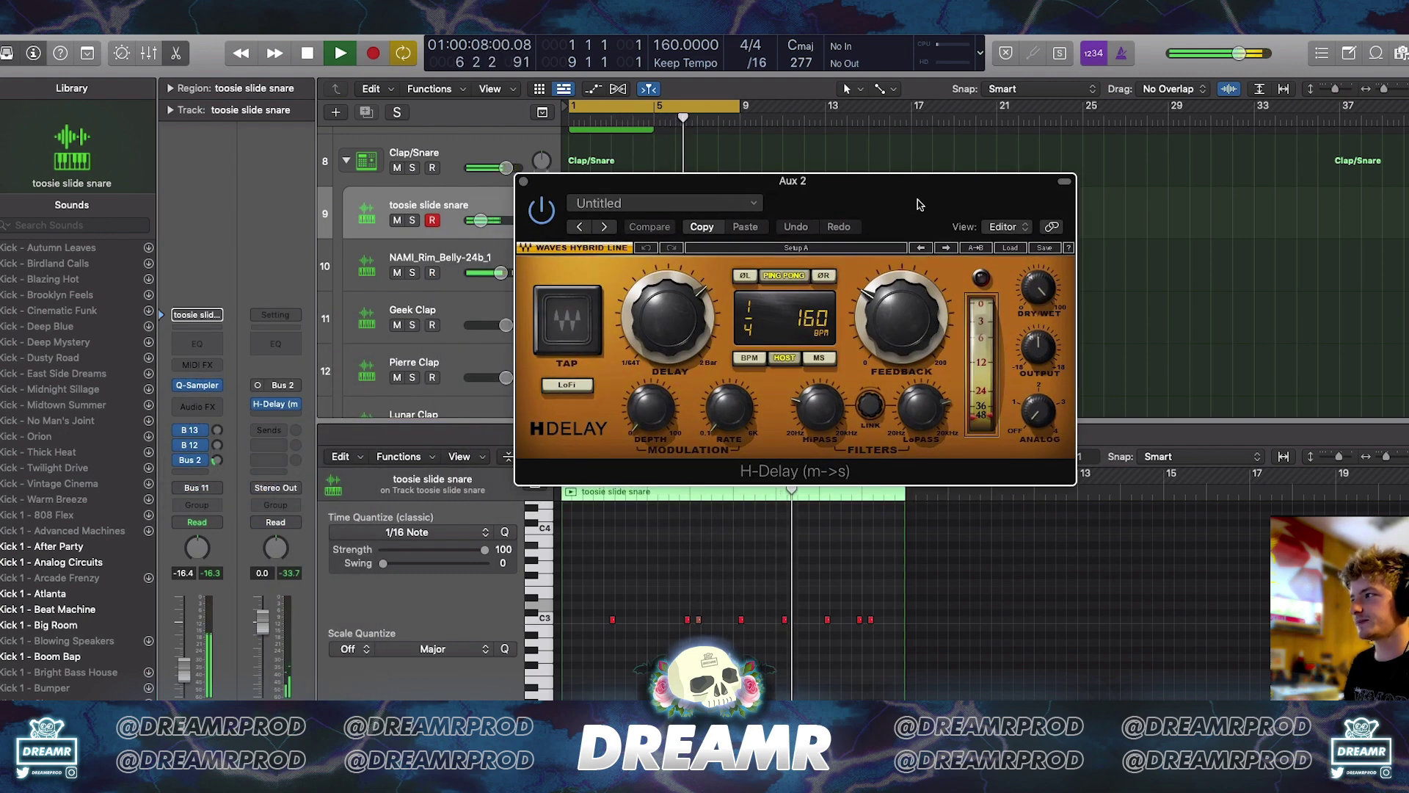
pyautogui.press('v')
# - Solo the toosie slide snare track and add a Bus 1 reverb send to it
pyautogui.press('s')
pyautogui.click(190, 476)
pyautogui.moveTo(187, 490)
pyautogui.click(308, 327)
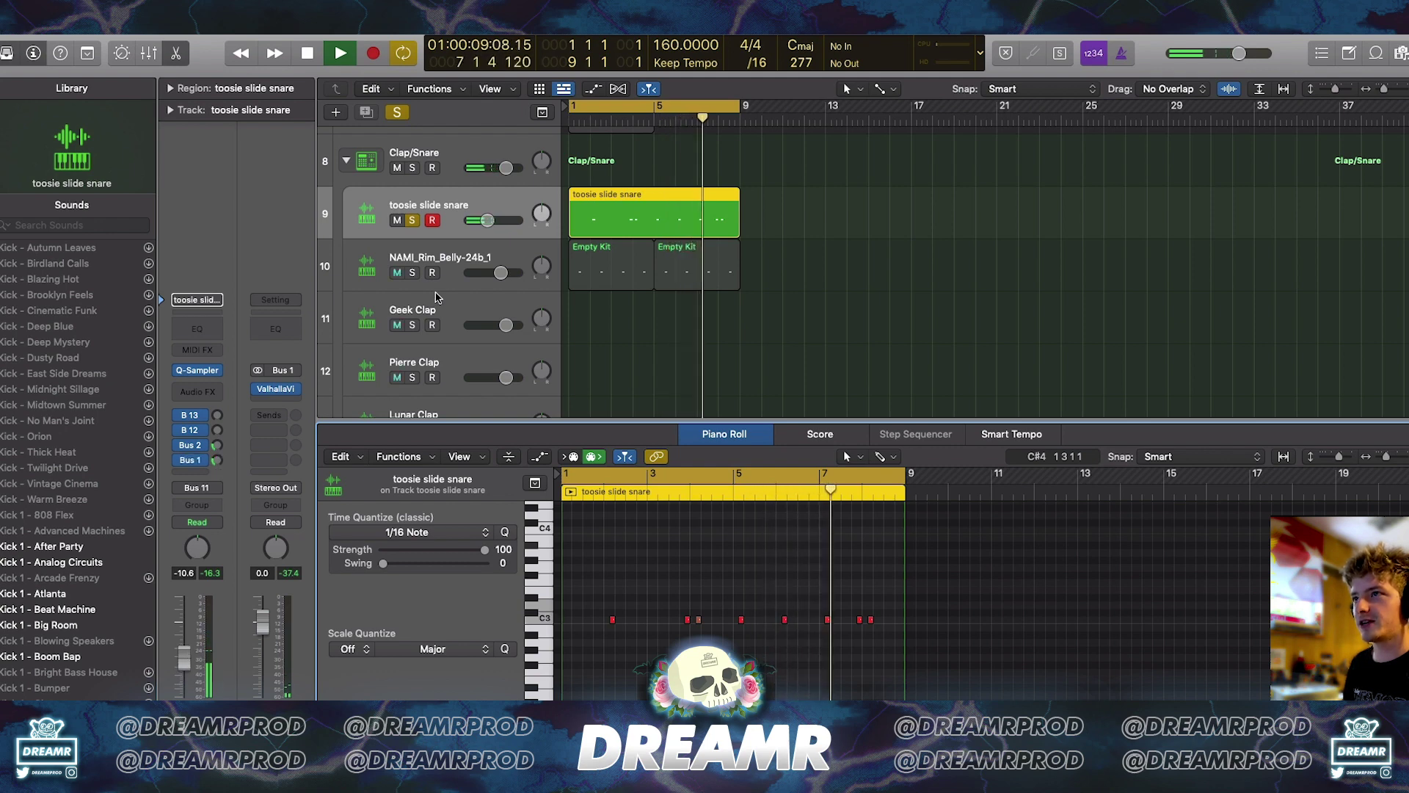
# - Close the Piano Roll, clear the solo, and lower the toosie slide snare volume to about -13 dB
pyautogui.press('s')
pyautogui.press('e')
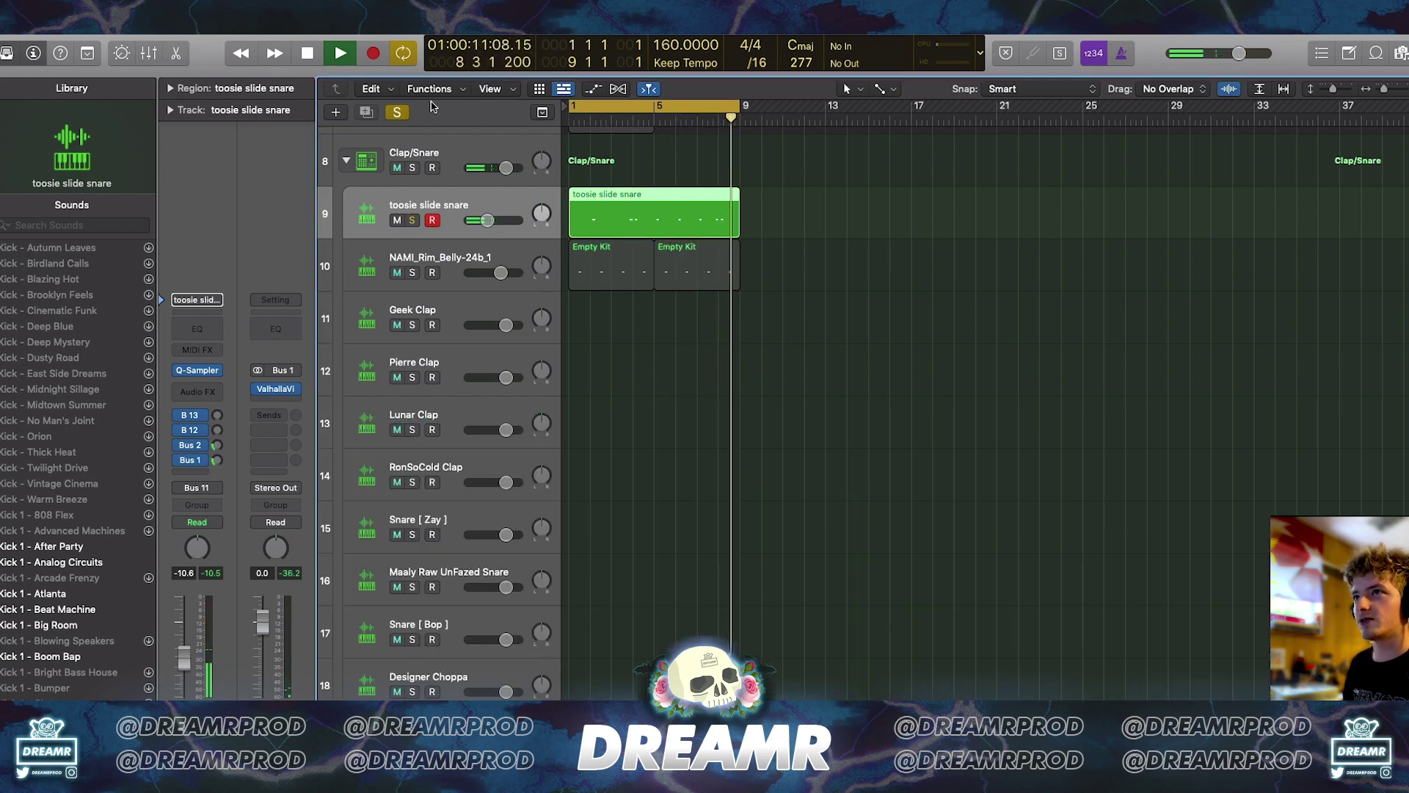
pyautogui.click(397, 115)
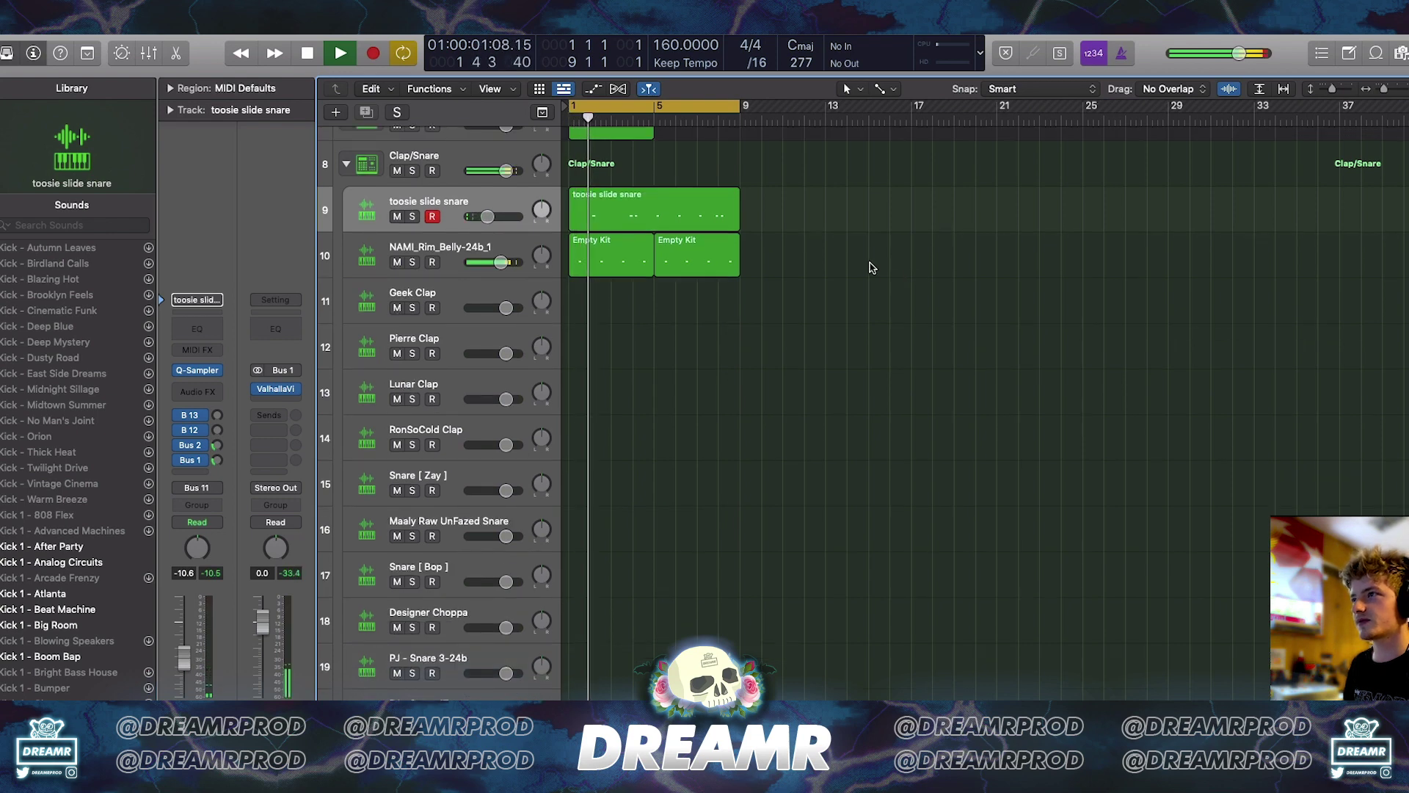
pyautogui.moveTo(509, 222); pyautogui.dragTo(503, 223)
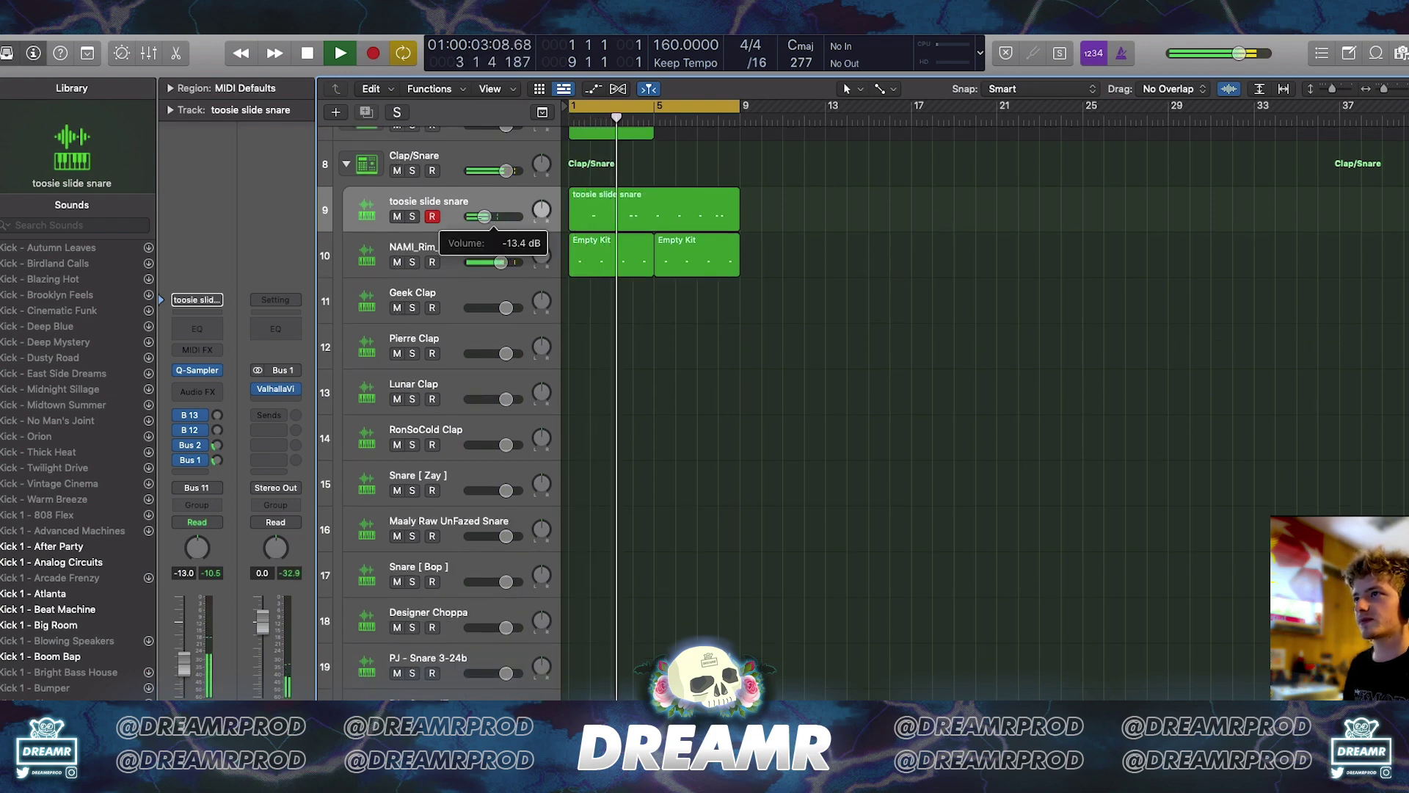
# - Collapse the Clap/Snare stack, expand the Hats stack, and remove the #default region from it
pyautogui.click(348, 164)
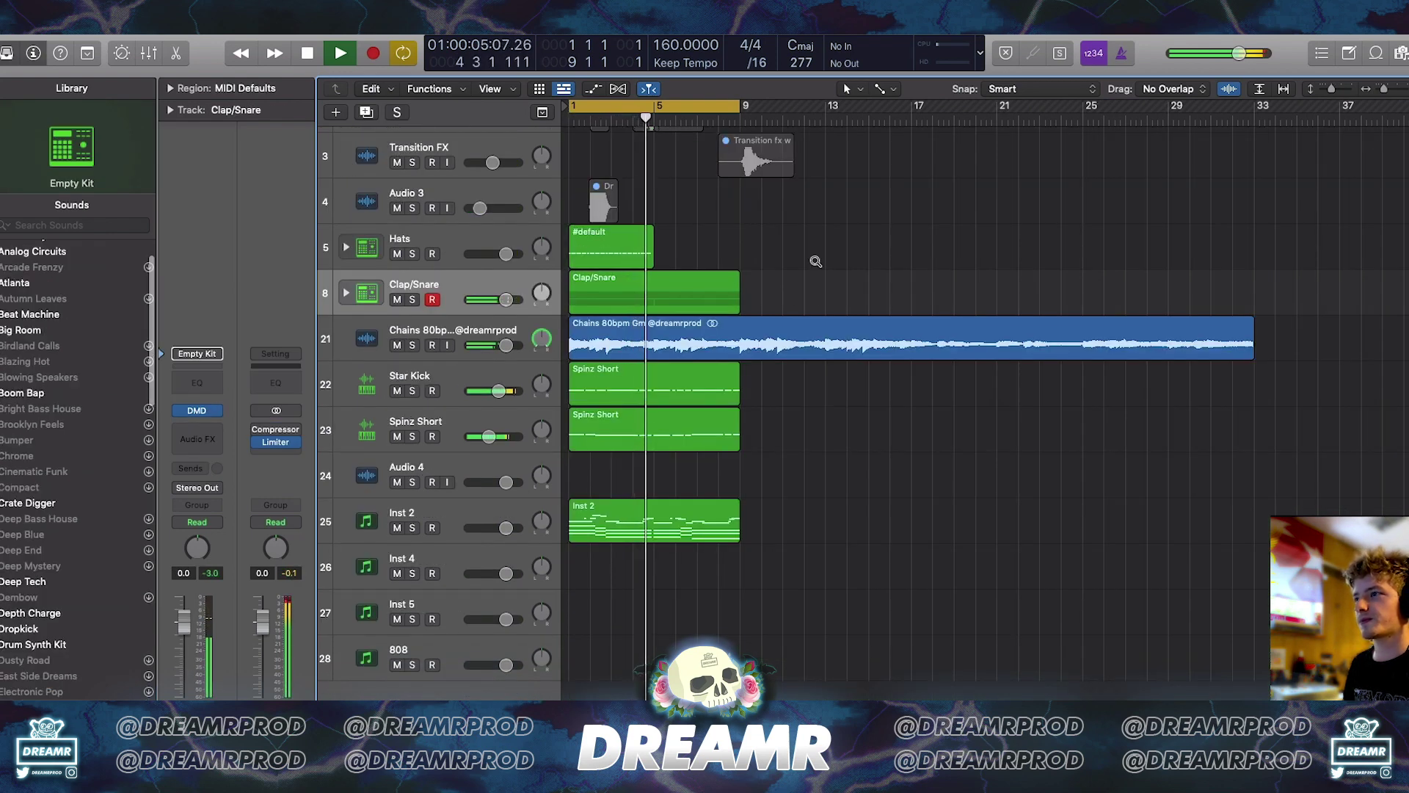
pyautogui.scroll(2, 816, 261)
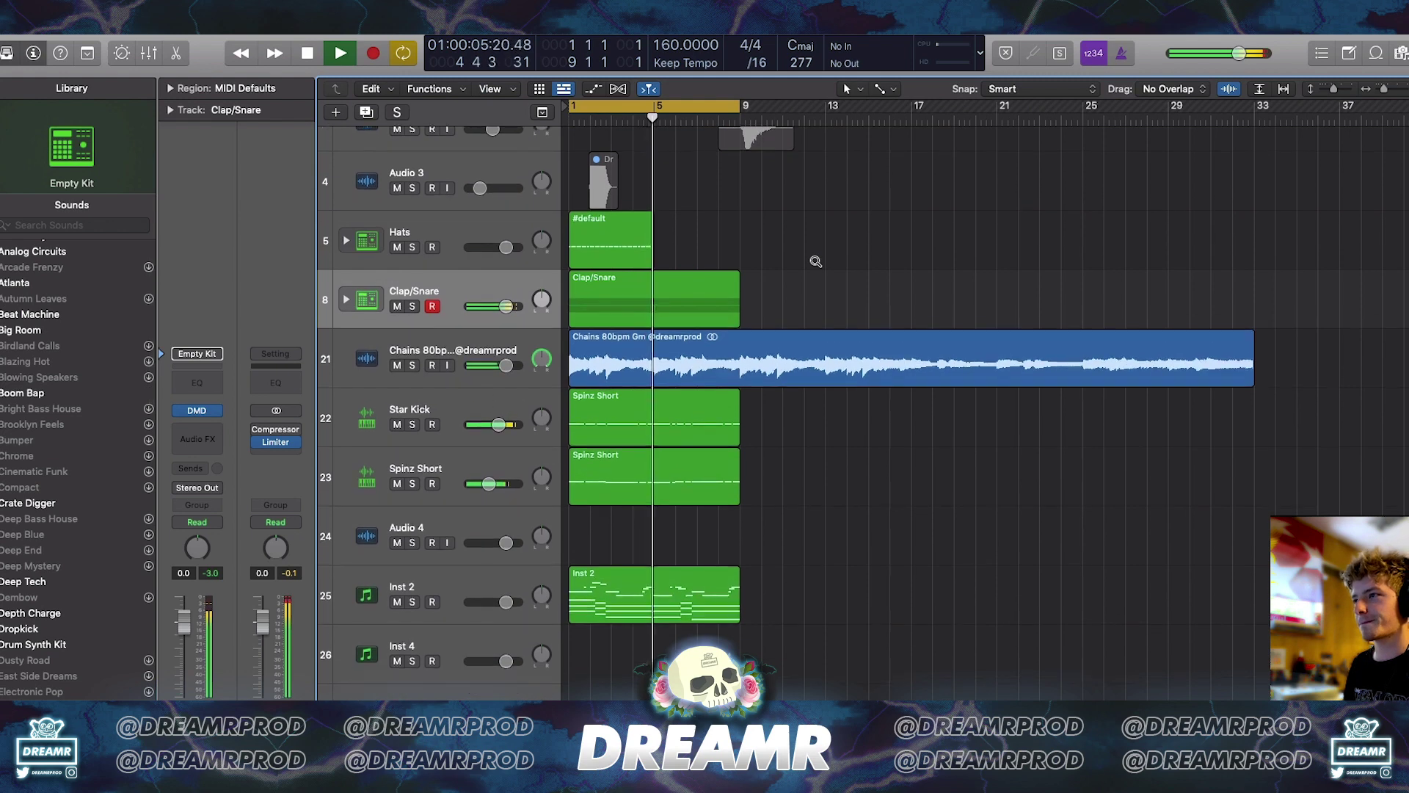
pyautogui.click(347, 240)
pyautogui.click(585, 250)
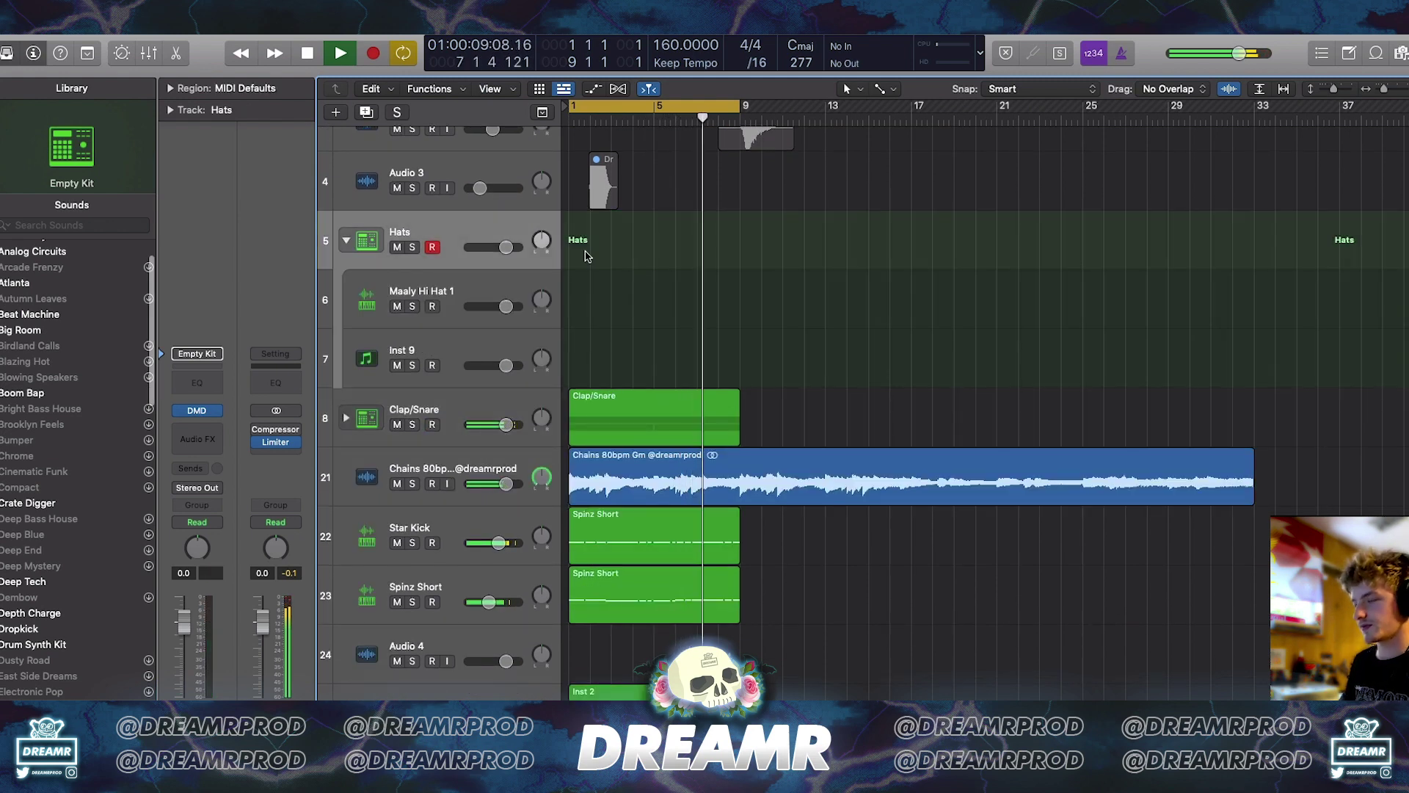
pyautogui.scroll(-1, 602, 265)
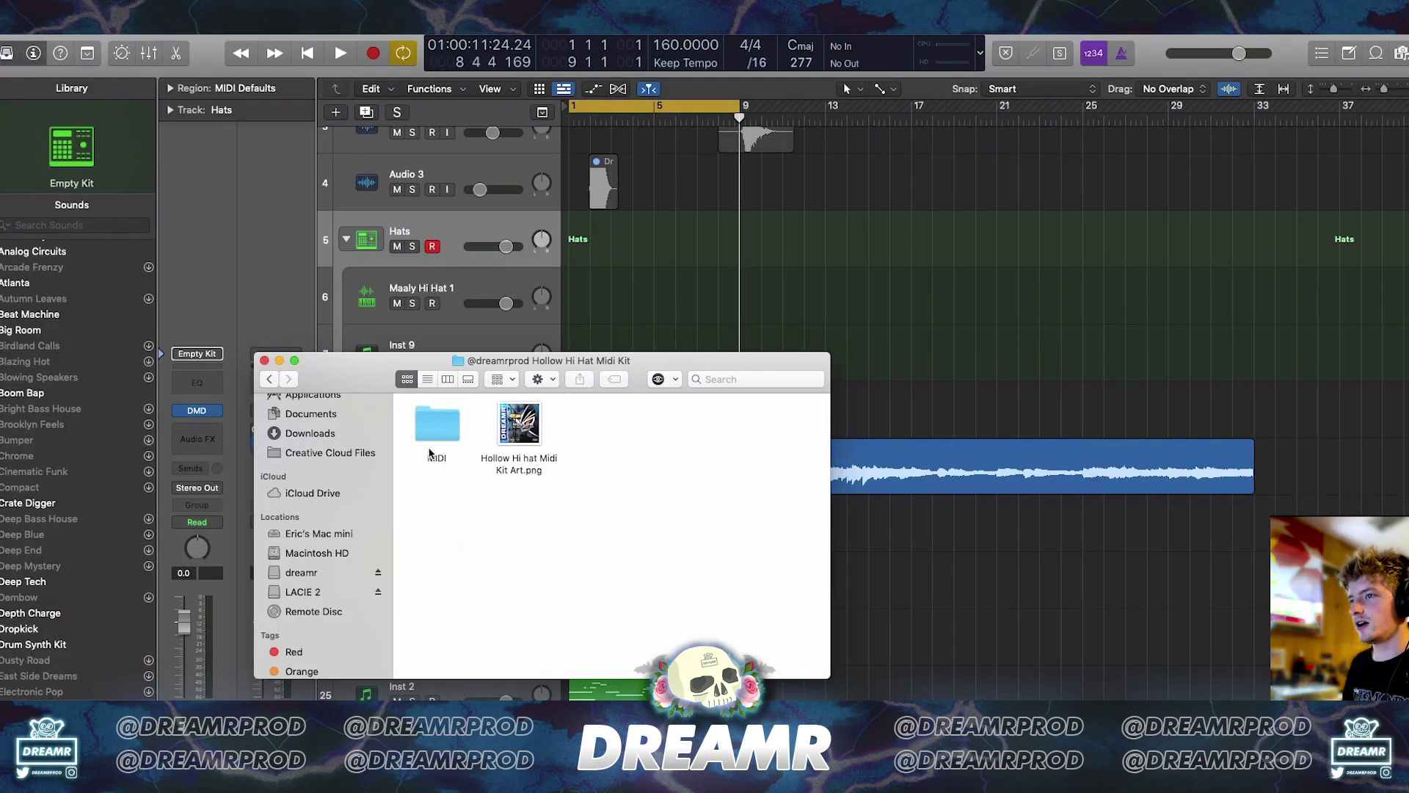
# - Import the Sensei 130bpm MIDI file from the Hollow Hi Hat Midi Kit onto the Maaly Hi Hat 1 track
pyautogui.moveTo(430, 444)
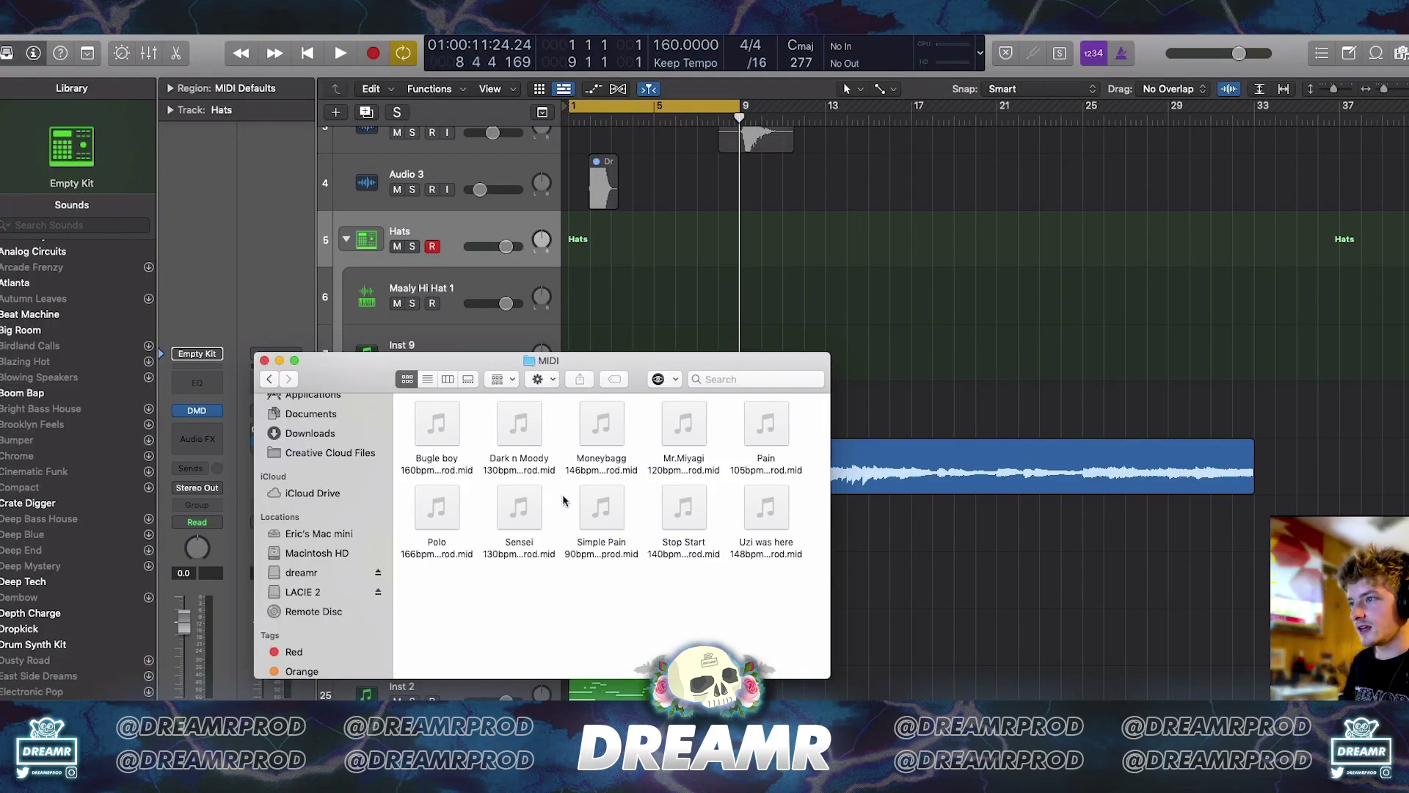
pyautogui.moveTo(527, 547); pyautogui.dragTo(470, 308)
pyautogui.click(664, 260)
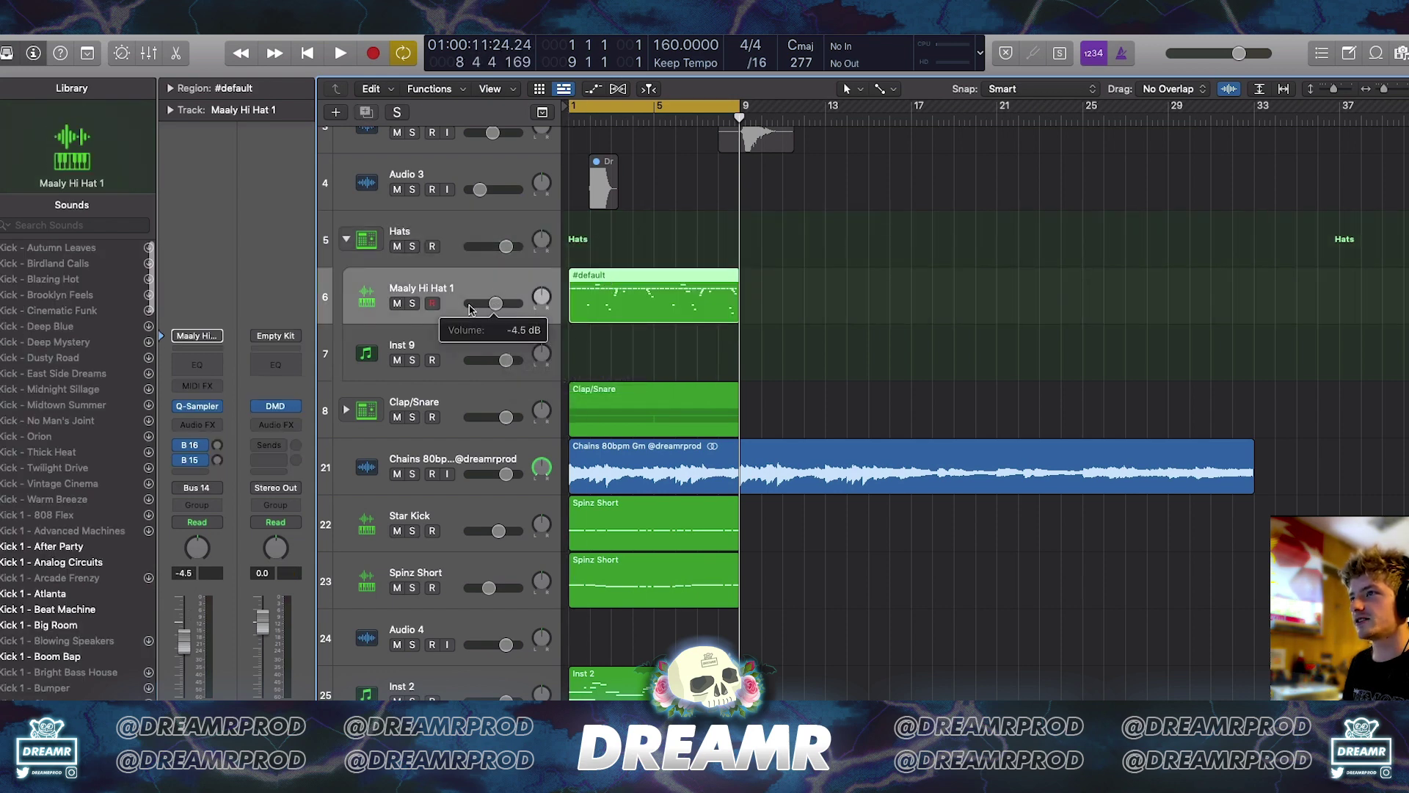
# - Open the imported hi-hat region in the Piano Roll, audition the pattern, and delete a selected group of notes
pyautogui.doubleClick(628, 305)
pyautogui.keyDown('ctrl'); pyautogui.keyDown('alt'); pyautogui.click(519, 359); pyautogui.keyUp('alt'); pyautogui.keyUp('ctrl')
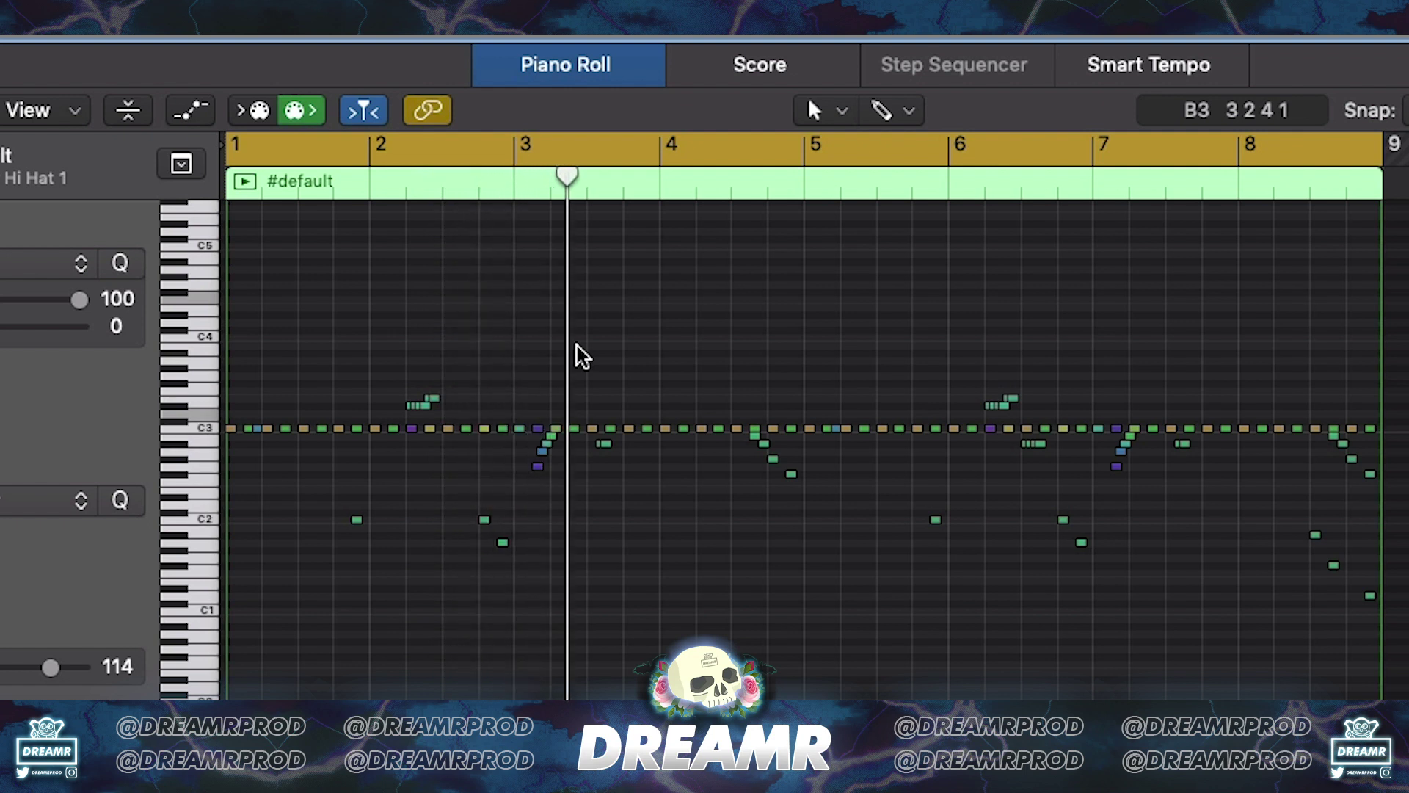
pyautogui.moveTo(553, 442); pyautogui.dragTo(502, 475)
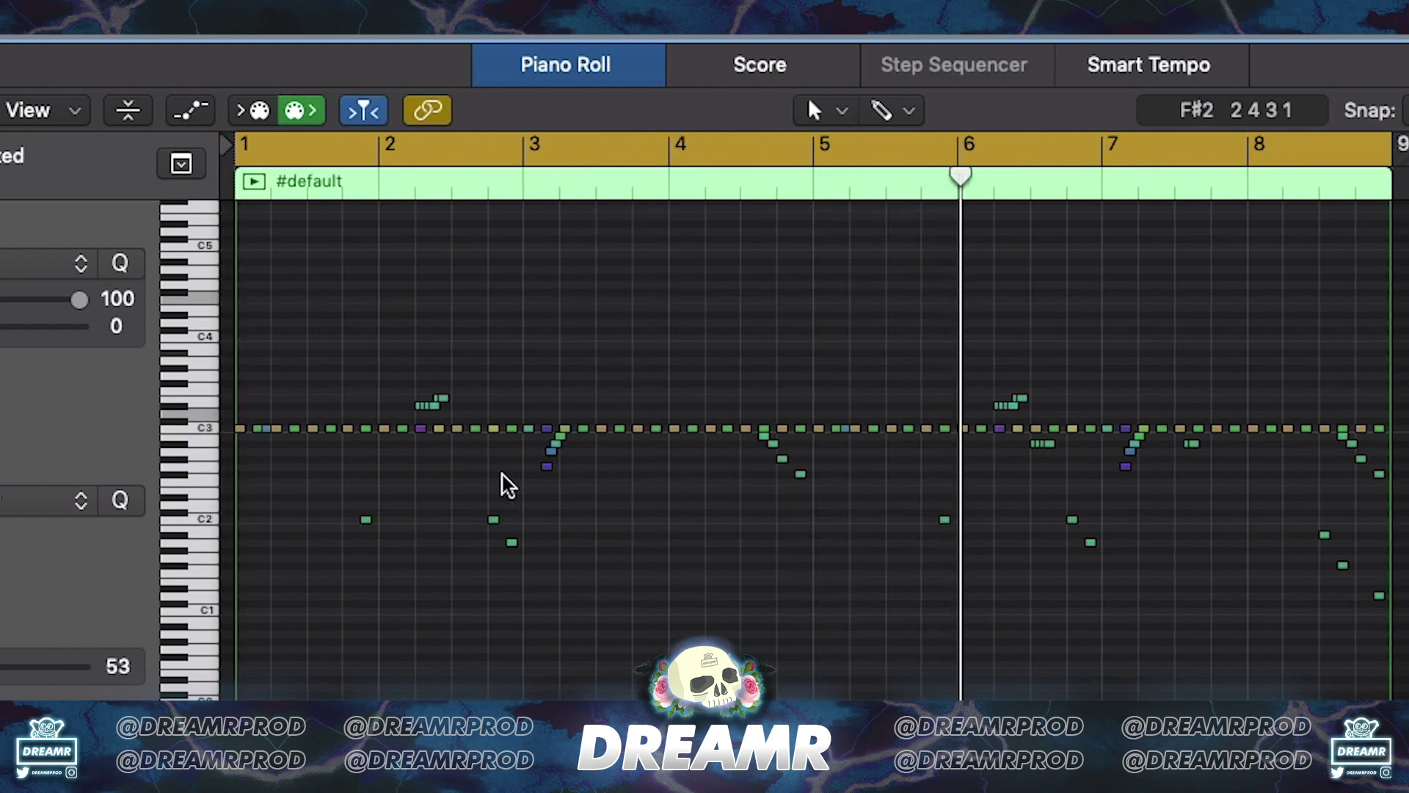
pyautogui.hscroll(10, 502, 474)
pyautogui.moveTo(661, 485); pyautogui.dragTo(784, 609)
pyautogui.press('Delete')
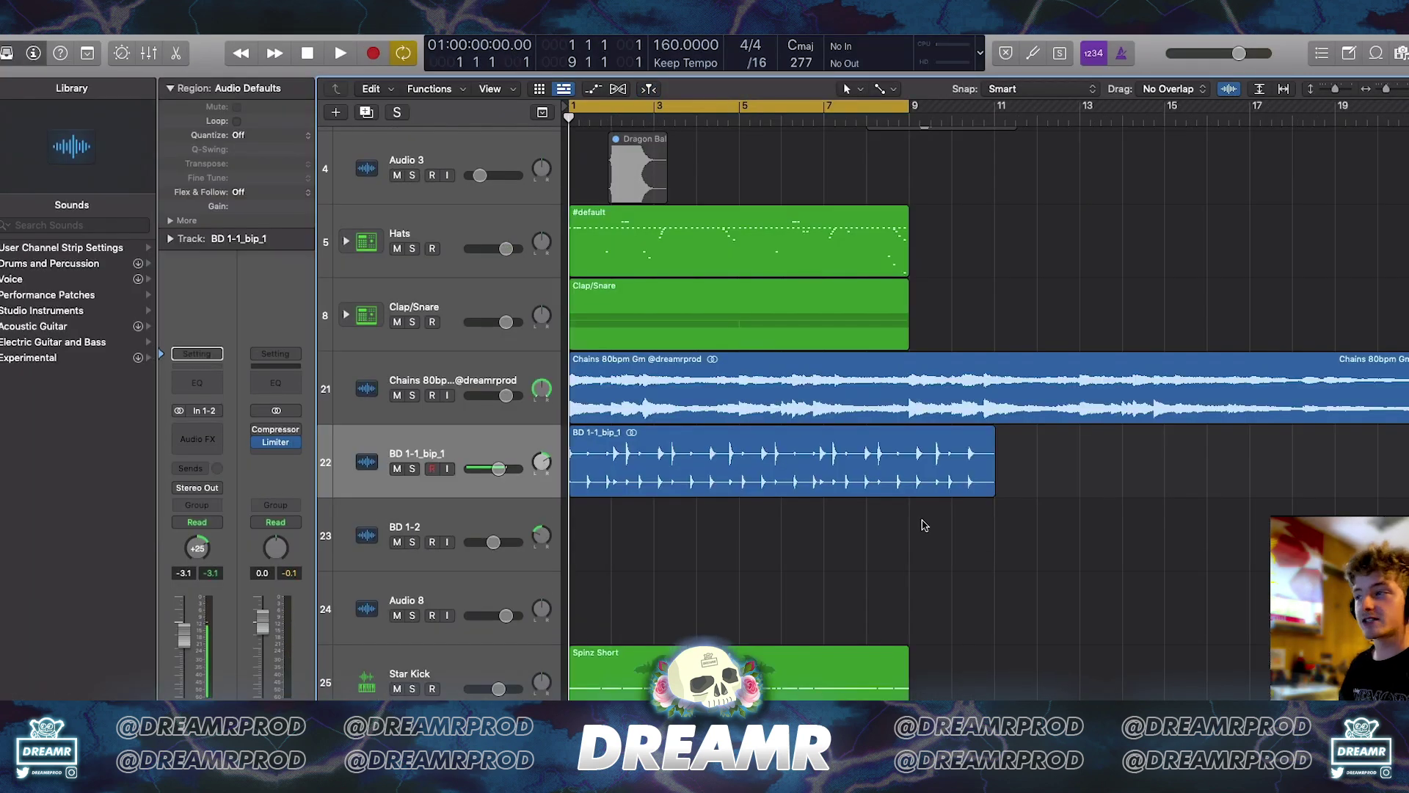
# - Show the Flex controls, set the BD 1-1_bip_1 track to Polyphonic mode, and toggle its Flex state
pyautogui.press('super+f')
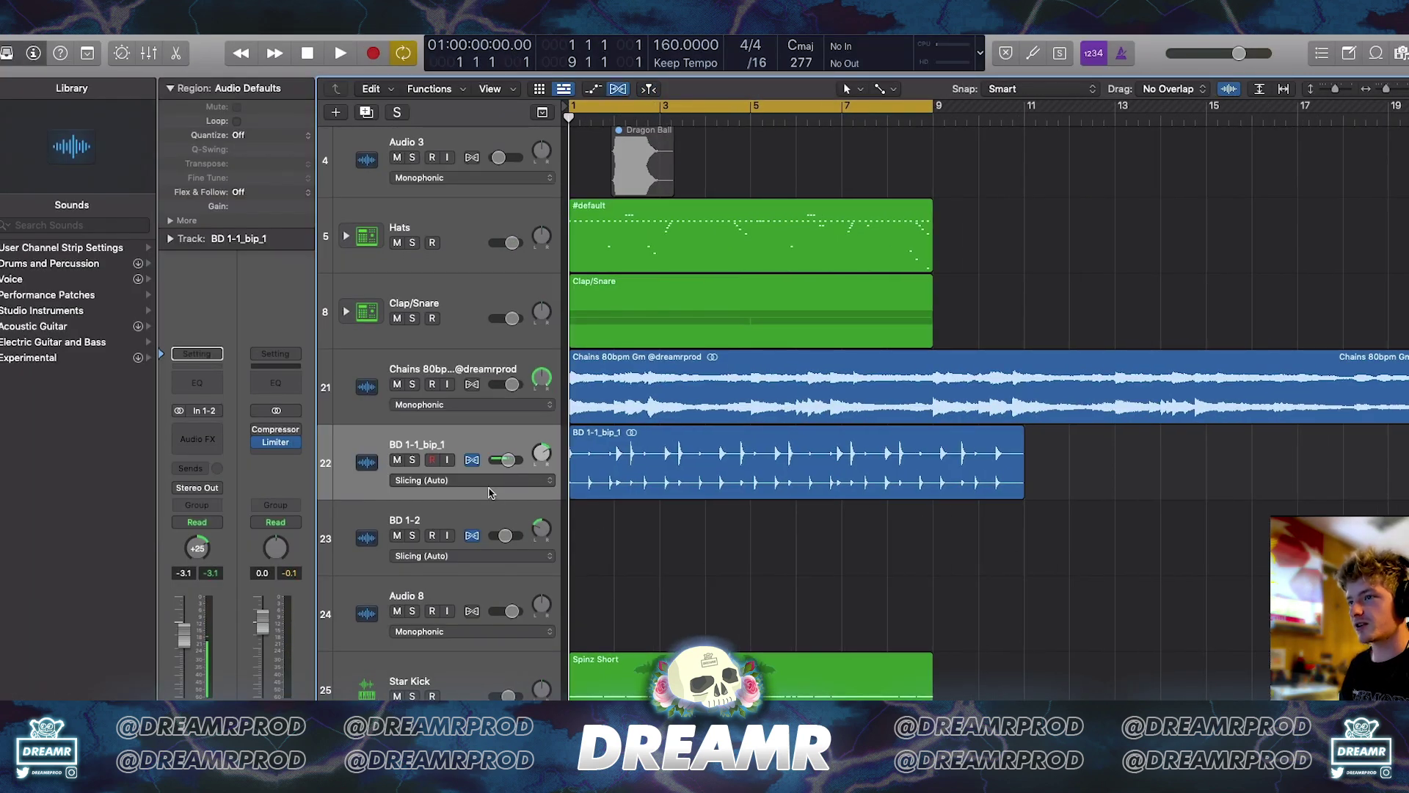
pyautogui.click(490, 486)
pyautogui.click(470, 525)
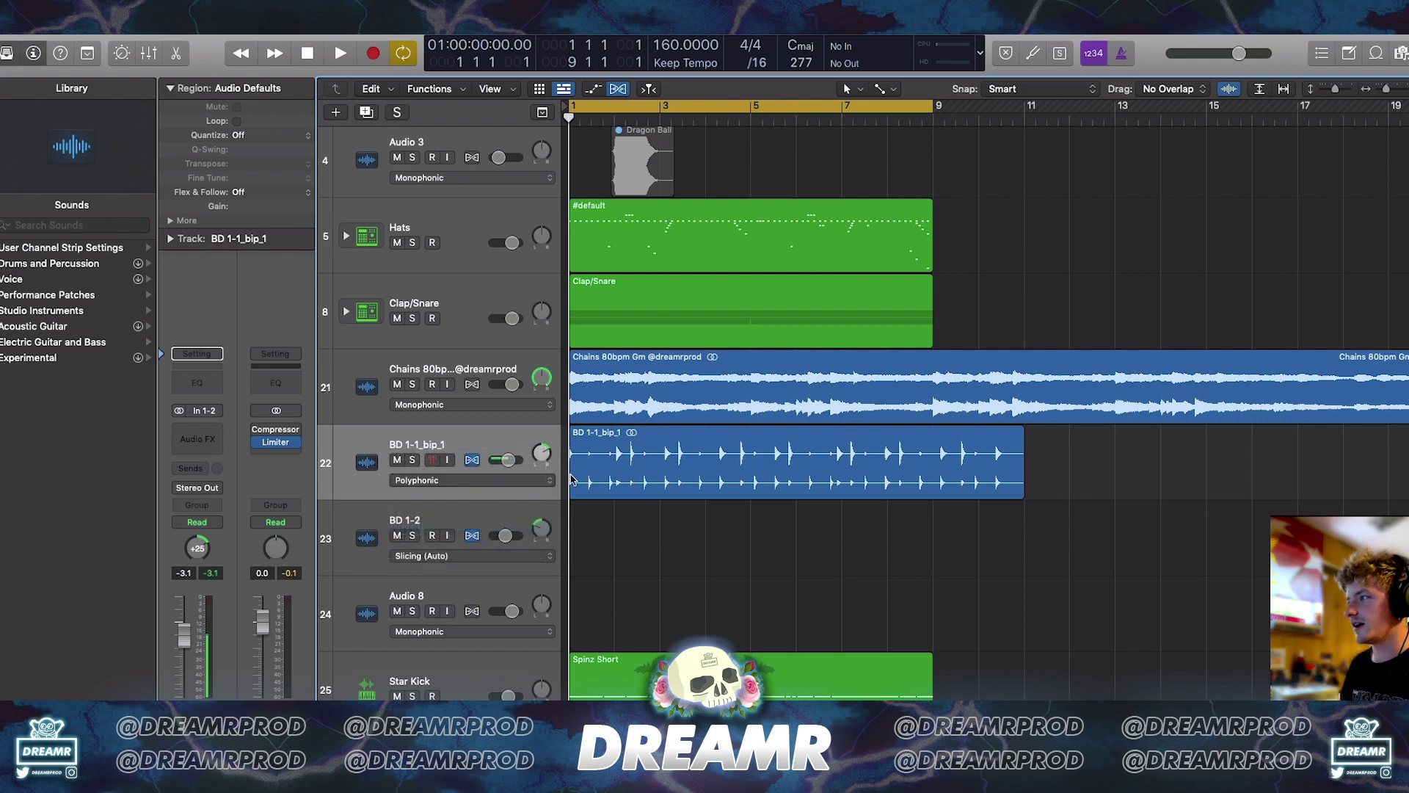
pyautogui.click(473, 460)
pyautogui.moveTo(945, 433); pyautogui.dragTo(935, 431)
# - Return to the project start and zoom in closely on the opening hits of the BD 1-1_bip_1 region
pyautogui.press('Return')
pyautogui.press('super+Right')
pyautogui.press('super+Right')
pyautogui.press('super+Right')
pyautogui.press('super+Right')
pyautogui.press('super+Right')
pyautogui.press('super+Right')
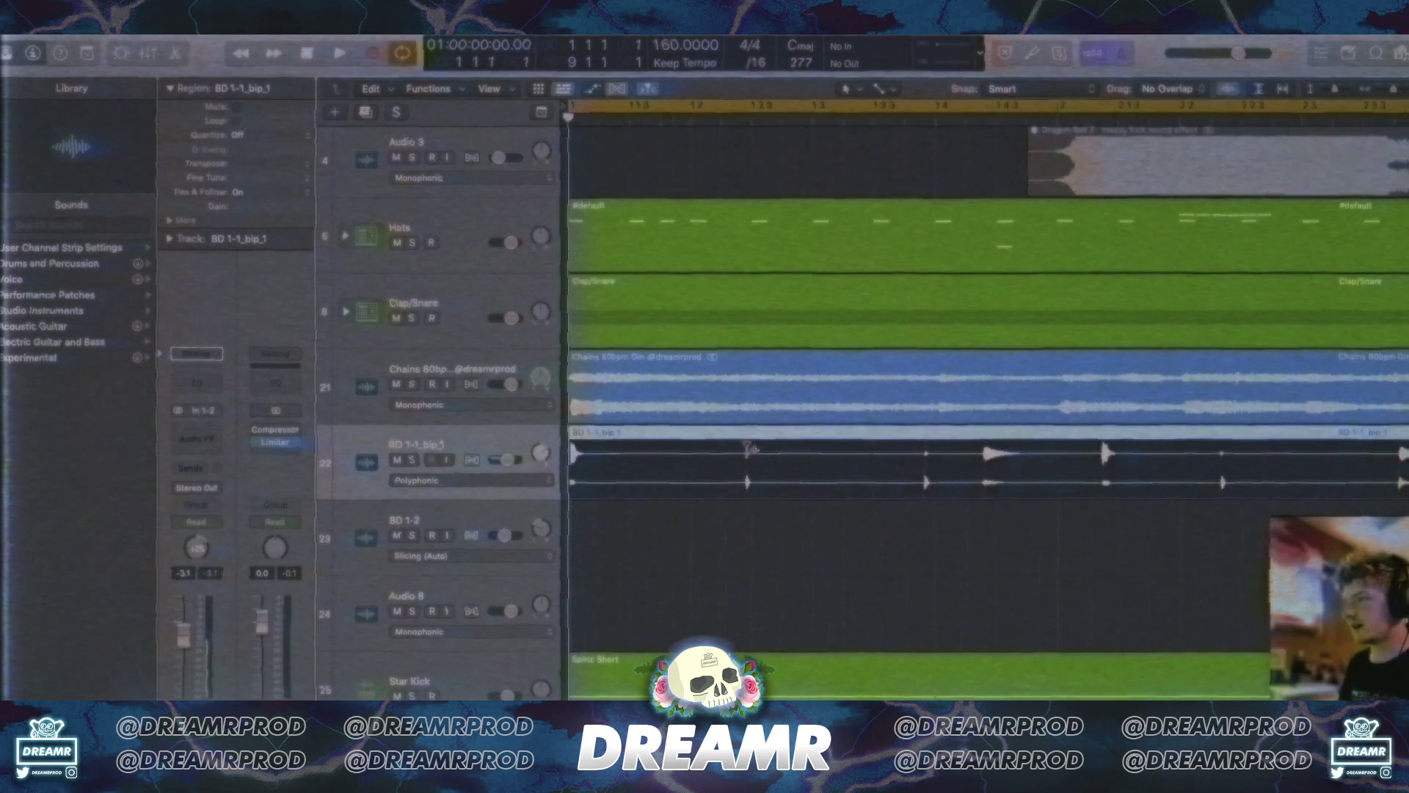
# - Play the soloed BD 1-1_bip_1 region and examine its flexed hits against the beat
pyautogui.hscroll(5, 752, 452)
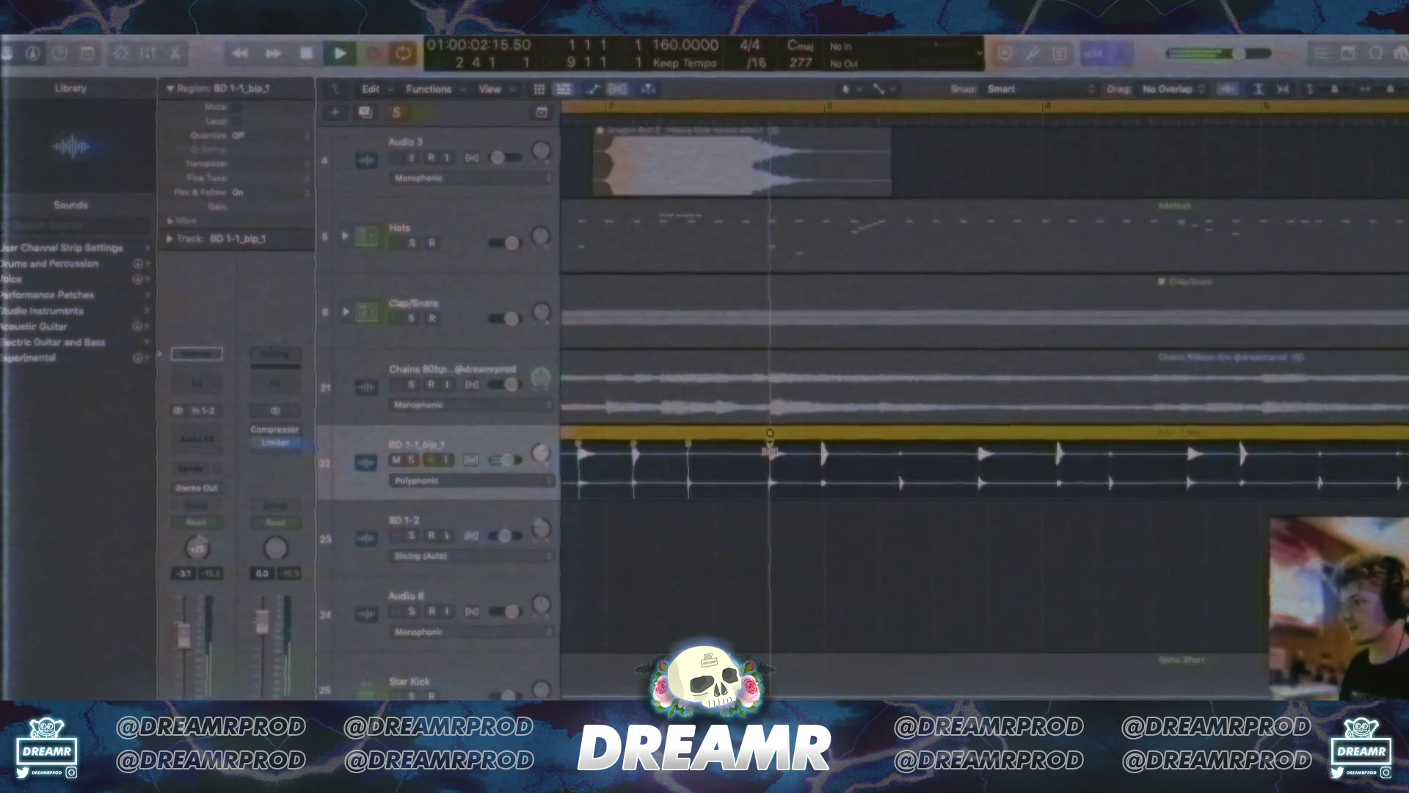
pyautogui.hscroll(2, 950, 494)
pyautogui.press('space')
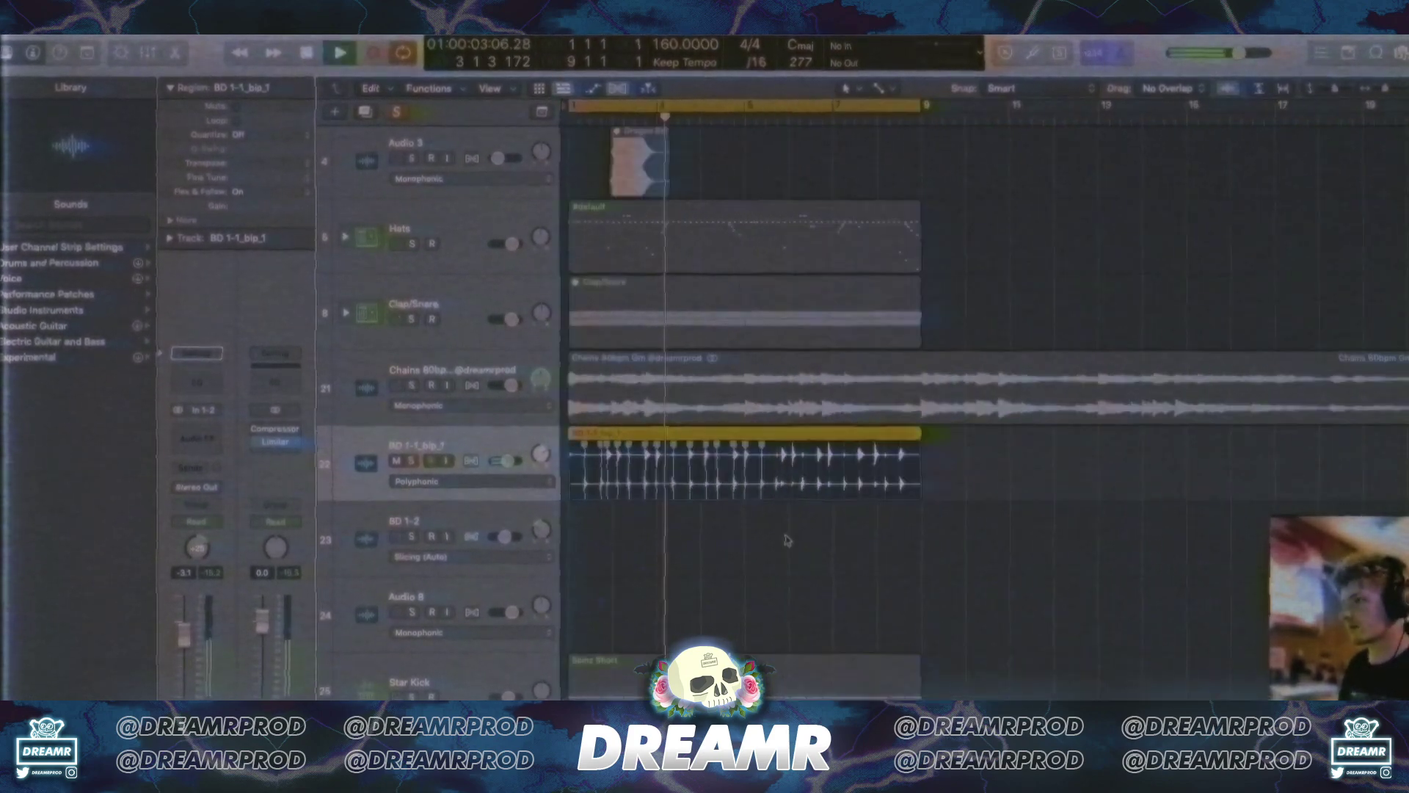
pyautogui.click(853, 488)
pyautogui.press('space')
# - Equalize the BD 1-1_1 percussion track with FF Pro-Q 2
pyautogui.click(196, 438)
pyautogui.click(411, 469)
pyautogui.scroll(-2, 664, 541)
pyautogui.click(197, 442)
pyautogui.click(202, 520)
pyautogui.moveTo(477, 336); pyautogui.dragTo(477, 308)
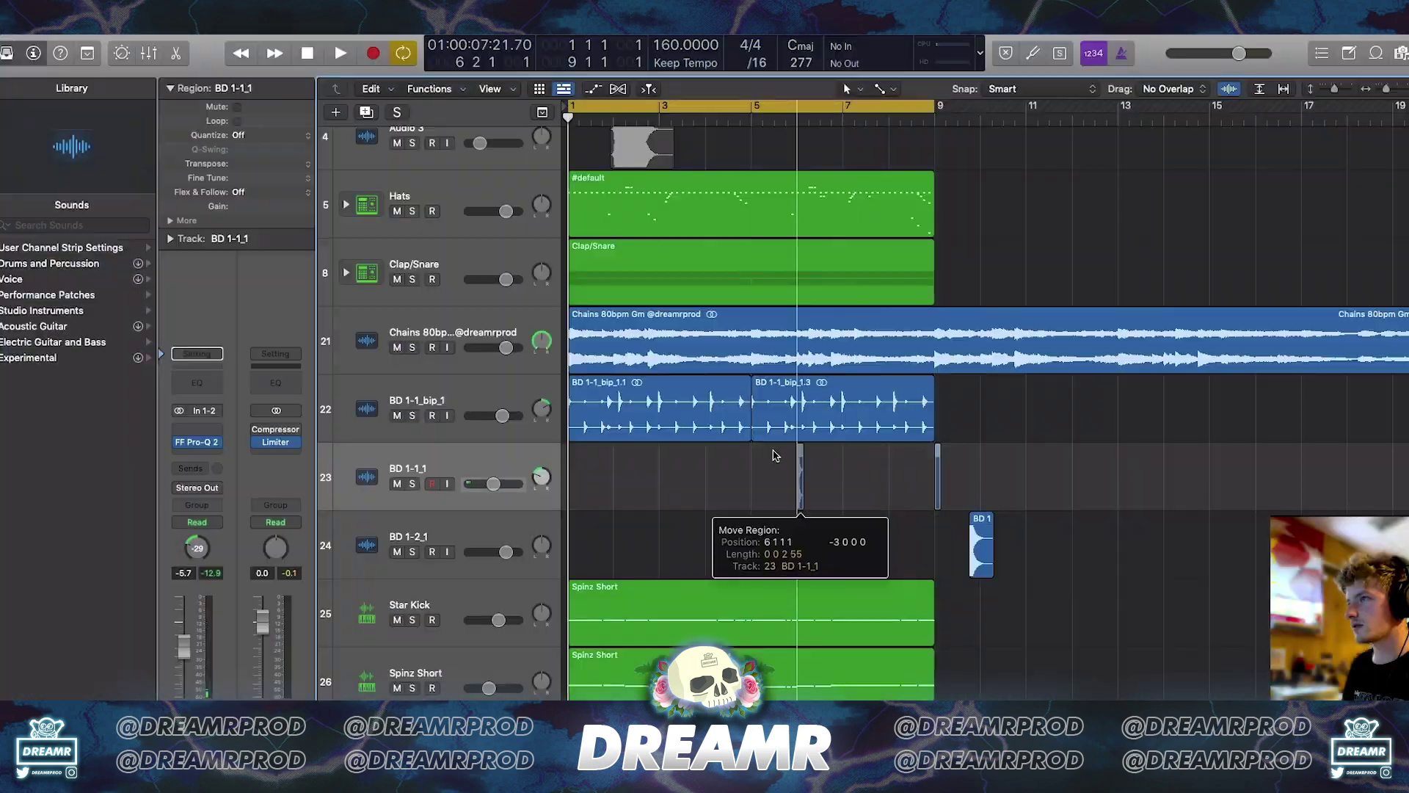
# - Move the BD 1-1_1 hit to just before bar 3 and the BD 1-2_1 hit to bar 3, then play the result
pyautogui.moveTo(727, 477); pyautogui.dragTo(709, 470)
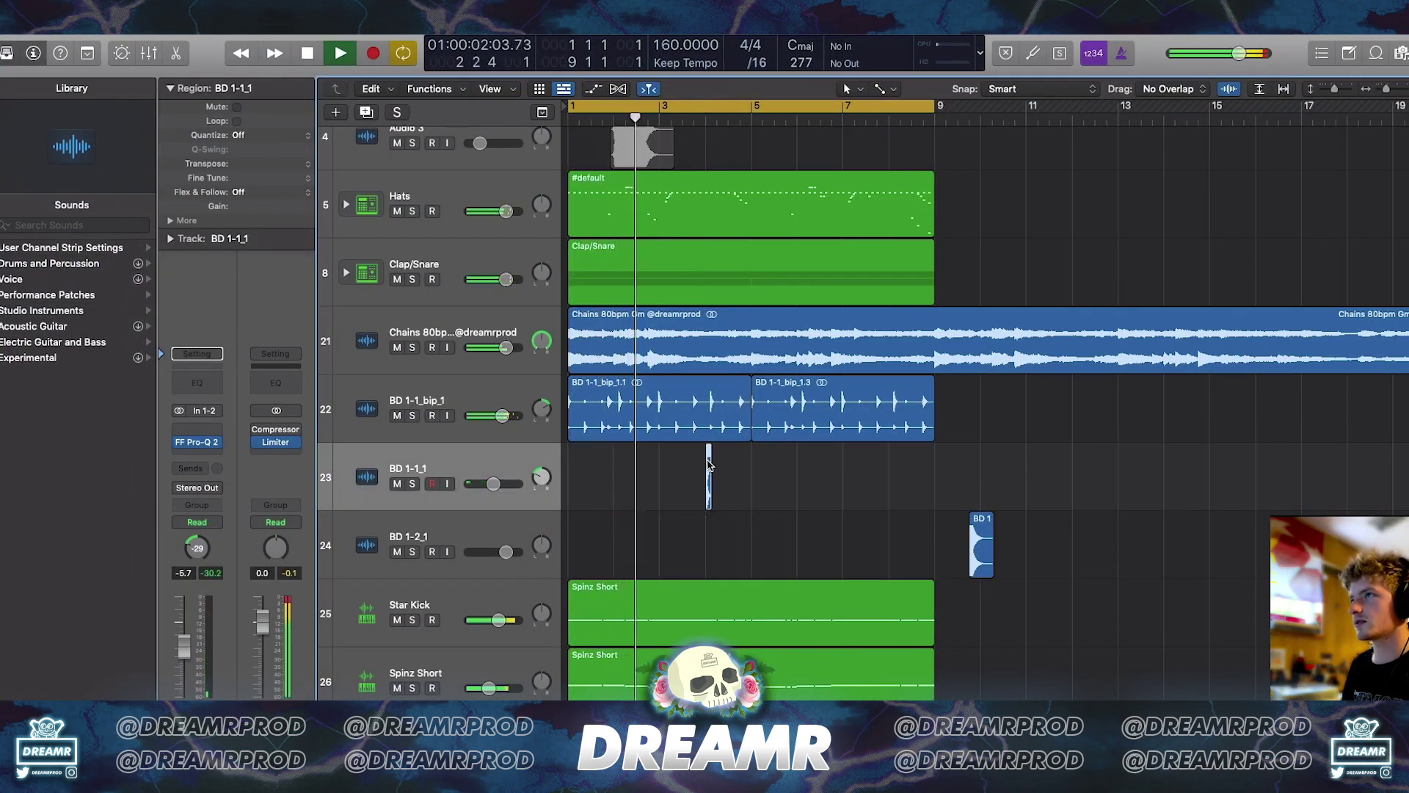
pyautogui.press('space')
pyautogui.moveTo(709, 460); pyautogui.dragTo(652, 460)
pyautogui.moveTo(979, 530); pyautogui.dragTo(669, 530)
pyautogui.press('space')
# - Pan the BD 1-2_1 track to +31 and shift its hit slightly earlier, right after the BD 1-1_1 hit
pyautogui.moveTo(541, 544); pyautogui.dragTo(541, 530)
pyautogui.click(595, 519)
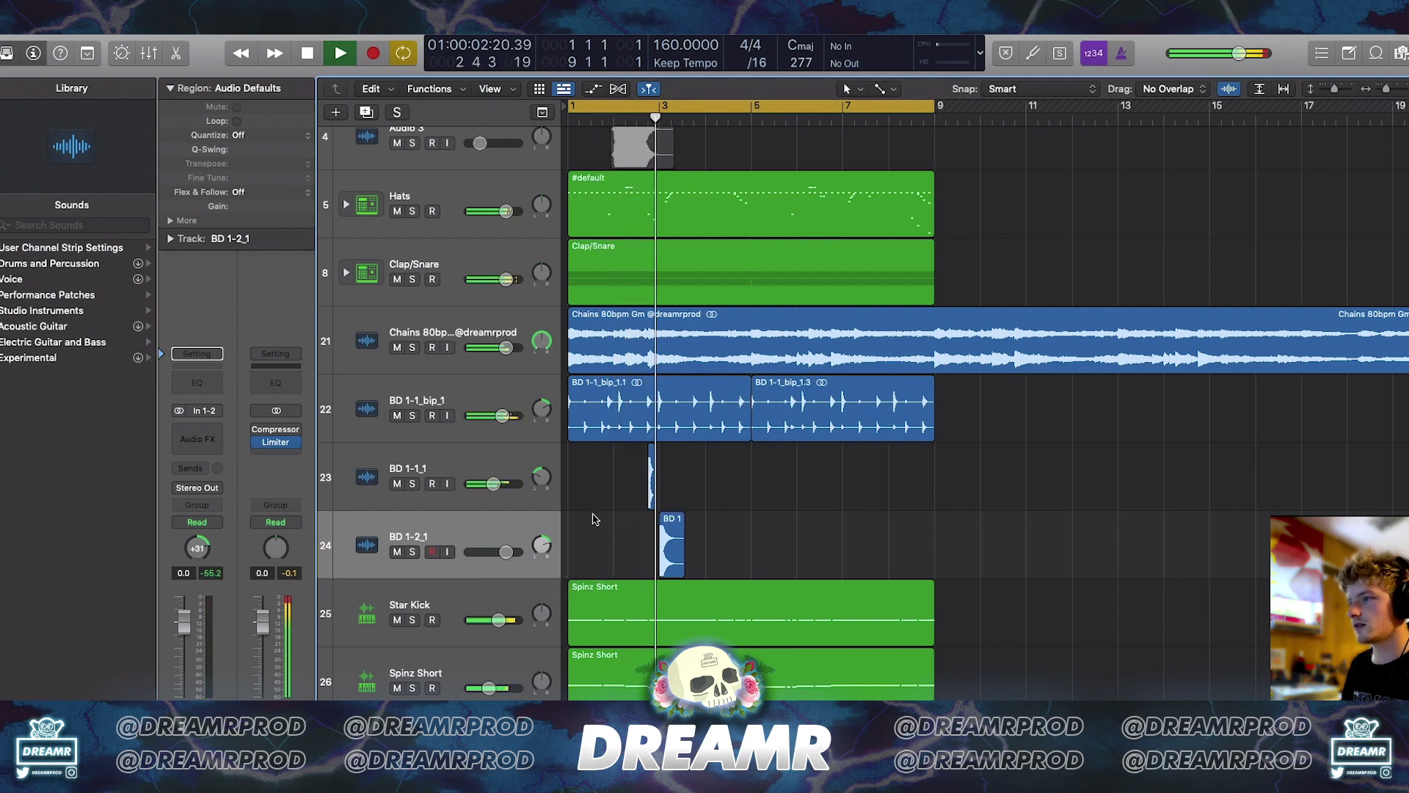
pyautogui.press('super+Right')
pyautogui.moveTo(640, 530); pyautogui.dragTo(623, 530)
pyautogui.press('space')
pyautogui.click(695, 530)
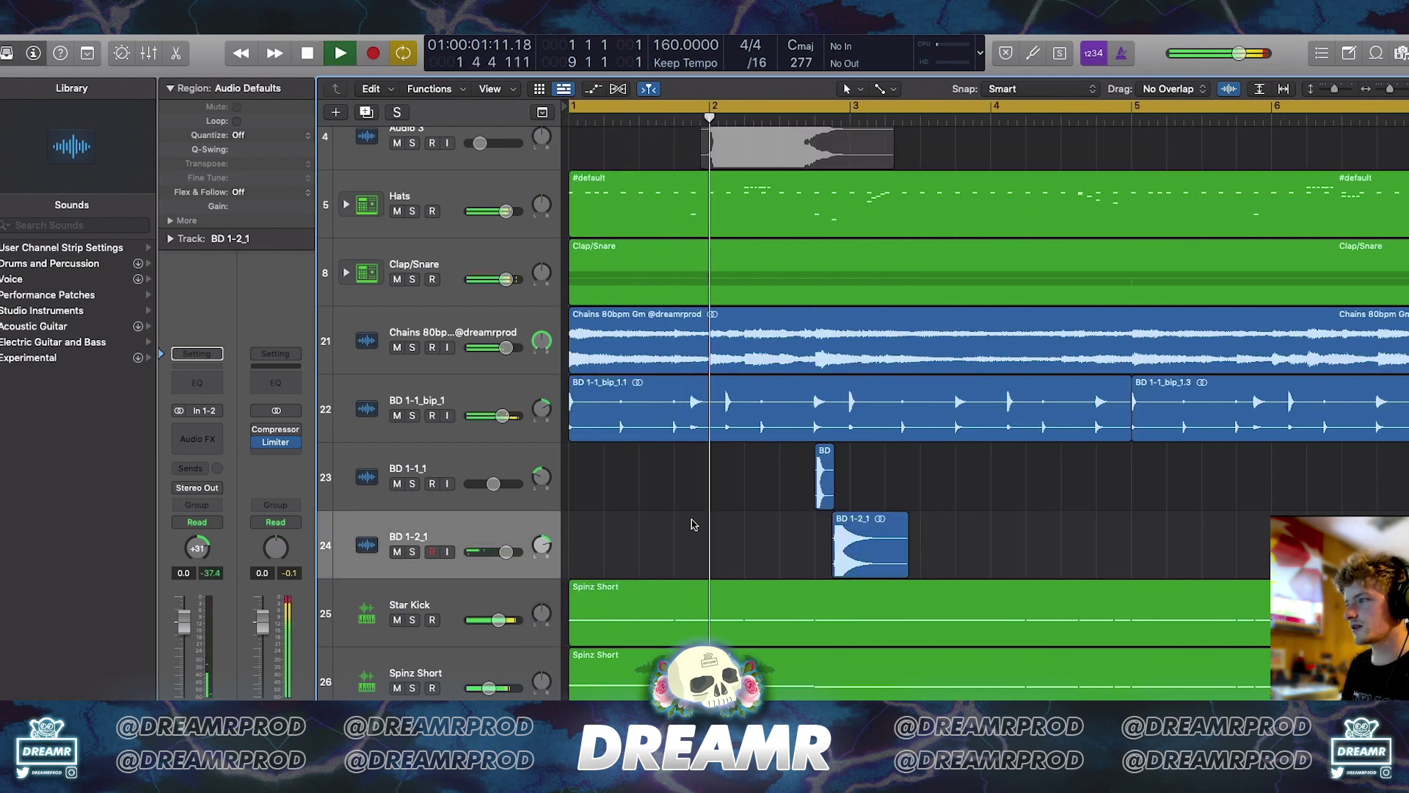
pyautogui.press('space')
# - Copy the paired BD 1-1_1 and BD 1-2_1 hits to the end of bar 6 and to bar 8
pyautogui.press('super+Right')
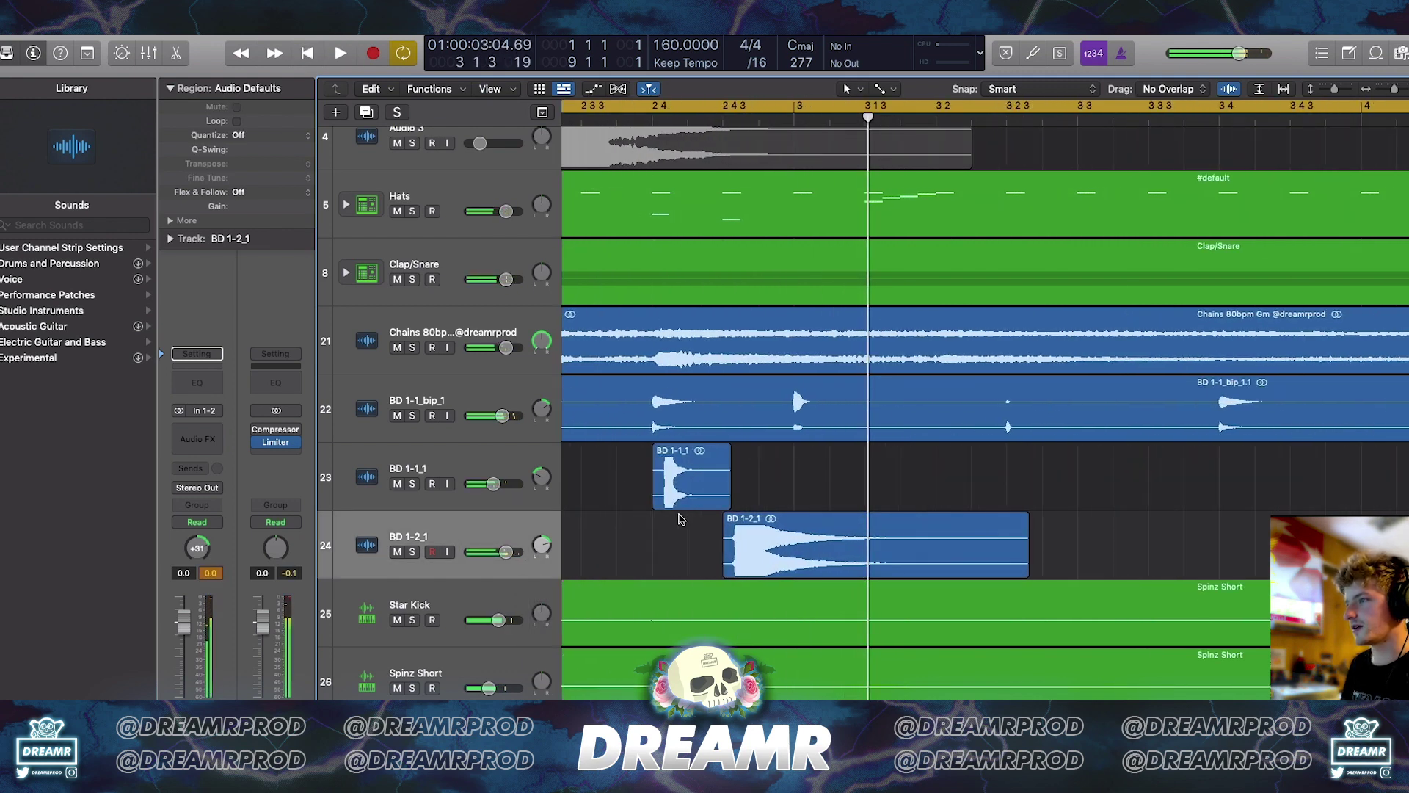
pyautogui.moveTo(609, 492); pyautogui.dragTo(738, 540)
pyautogui.moveTo(658, 504); pyautogui.dragTo(734, 525)
pyautogui.click(621, 479)
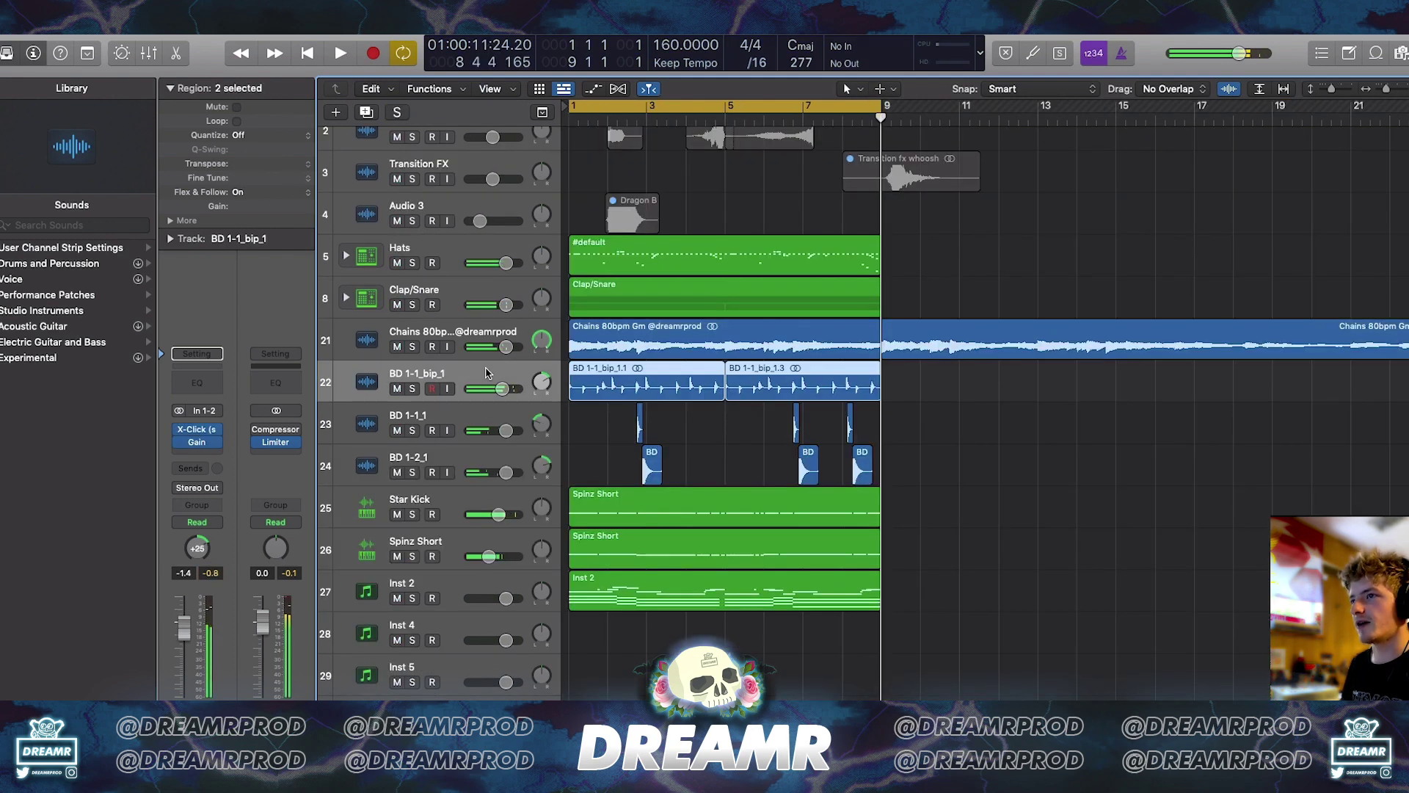
# - Show track automation and set the BD 1-1_bip_1 lane to absolute Pan
pyautogui.press('a')
pyautogui.click(477, 412)
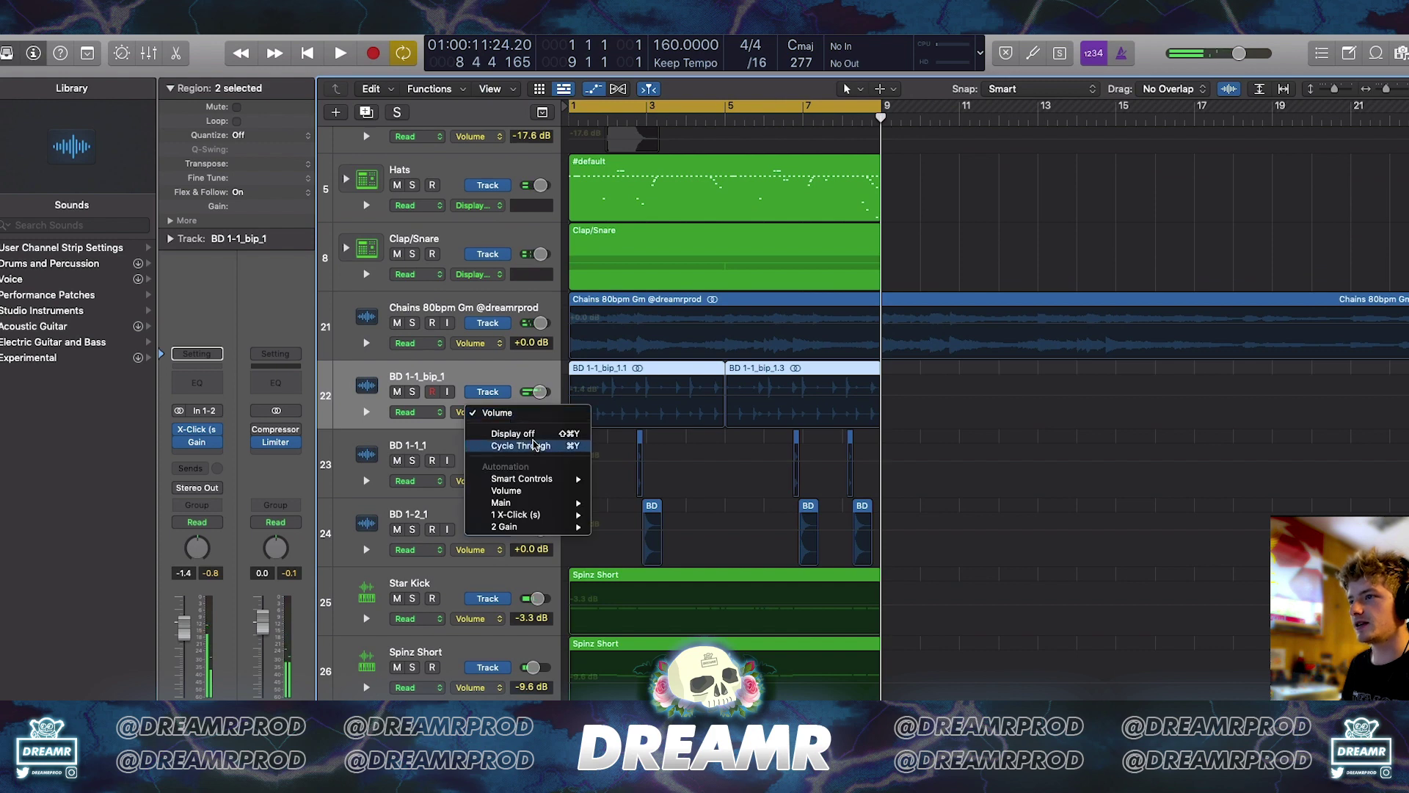
pyautogui.moveTo(530, 503)
pyautogui.moveTo(646, 515)
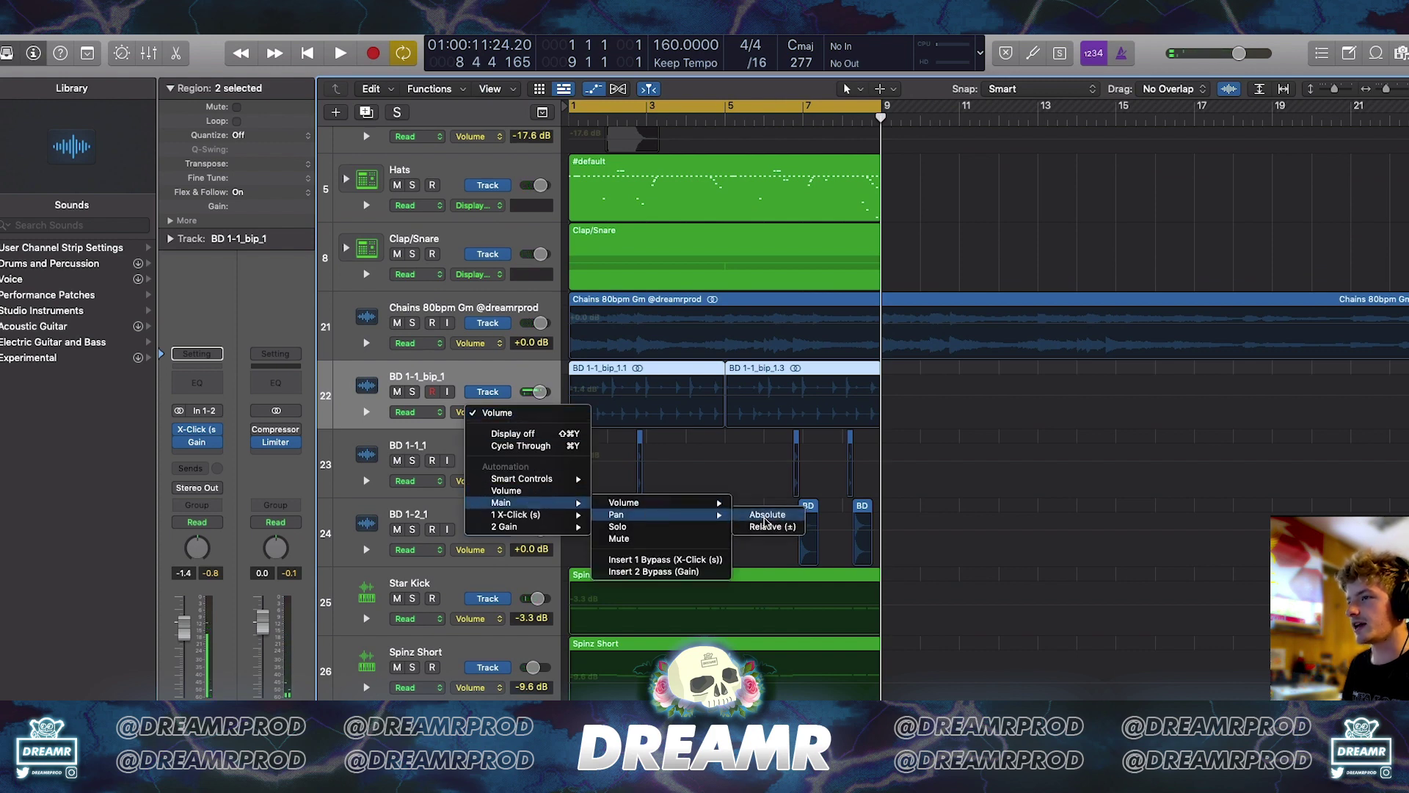
pyautogui.click(765, 517)
# - Draw a zigzag pan curve on BD 1-1_bip_1 alternating between -64 and +63 from bar 1 to just before bar 7
pyautogui.click(574, 391)
pyautogui.moveTo(570, 400); pyautogui.dragTo(622, 428)
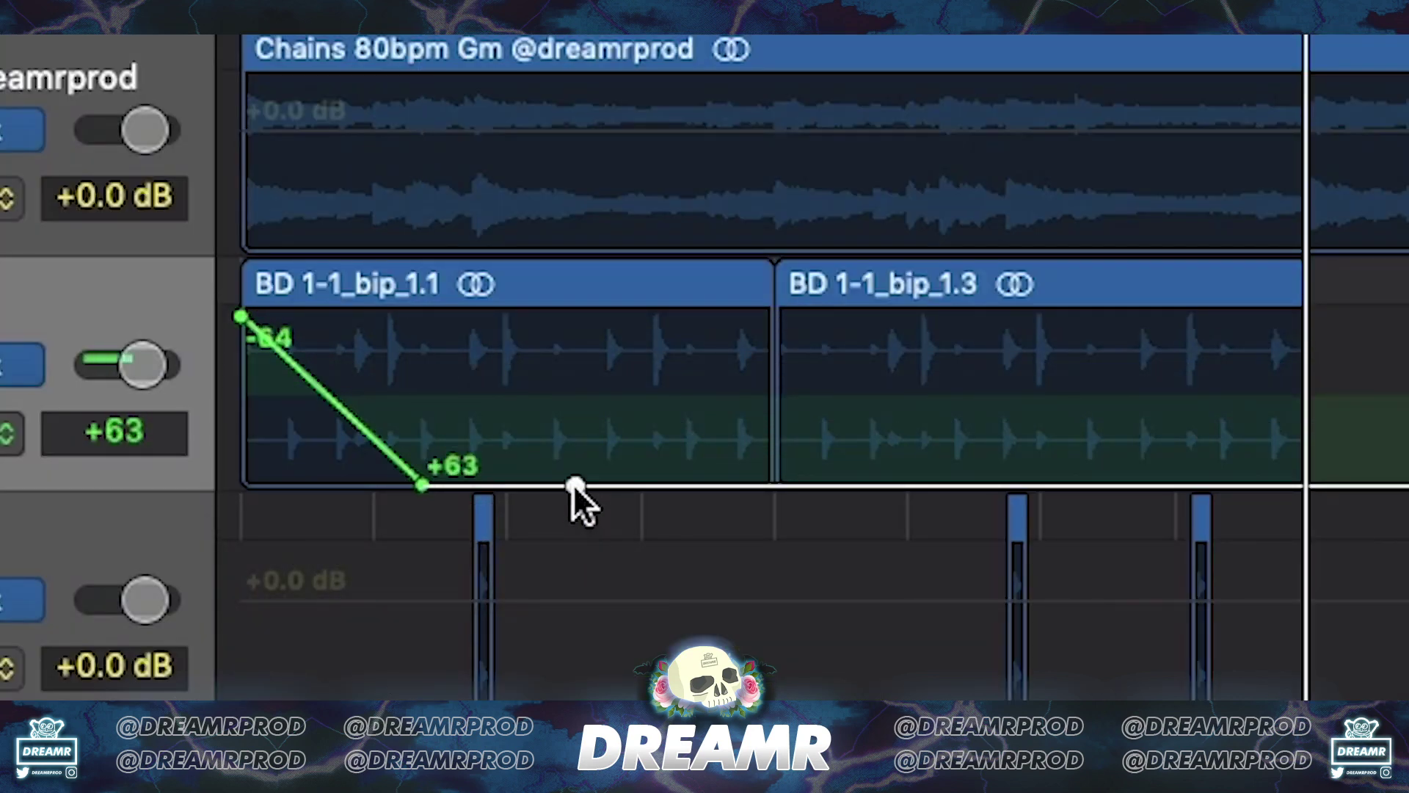
pyautogui.moveTo(547, 367); pyautogui.dragTo(549, 227)
pyautogui.moveTo(708, 482); pyautogui.dragTo(706, 261)
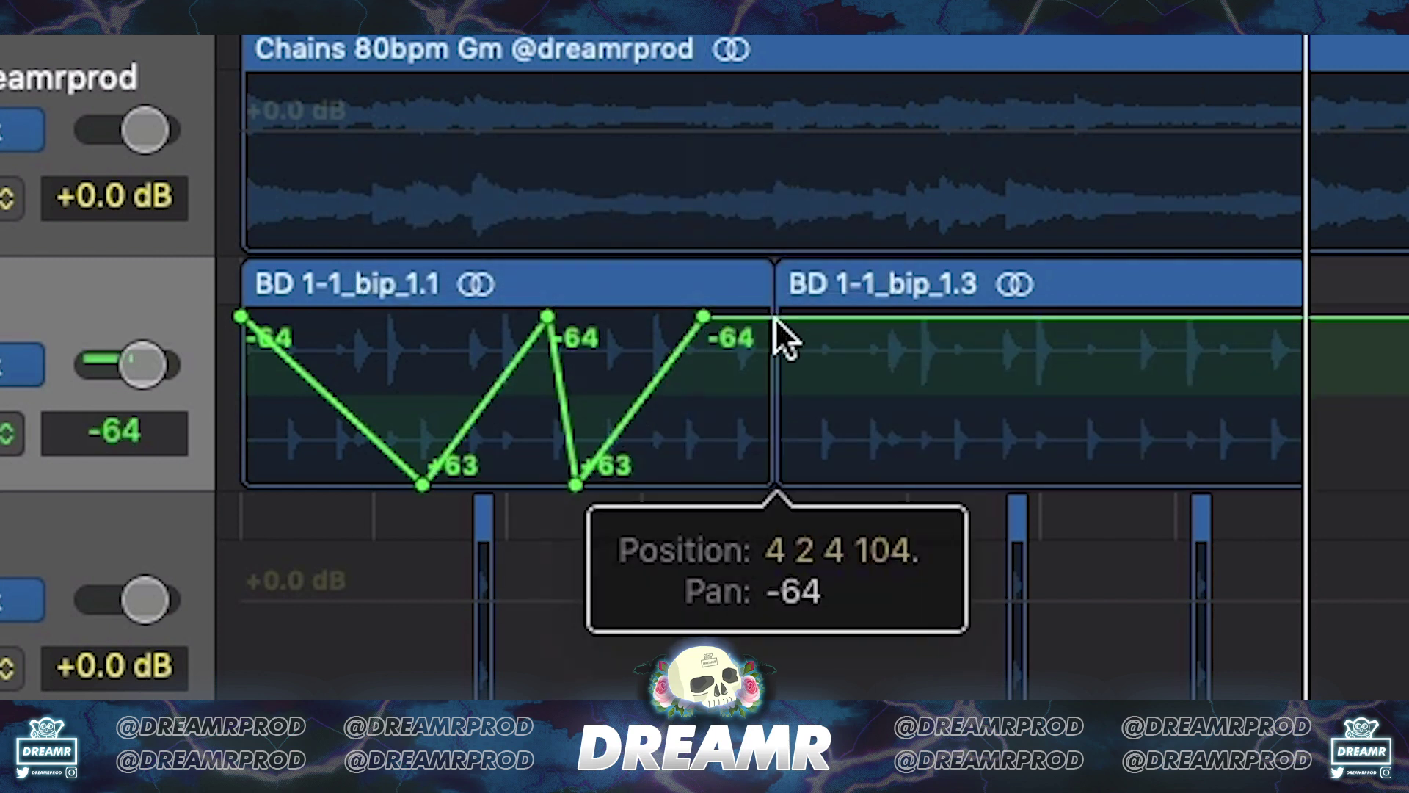
pyautogui.moveTo(774, 318); pyautogui.dragTo(806, 506)
pyautogui.moveTo(891, 473); pyautogui.dragTo(886, 242)
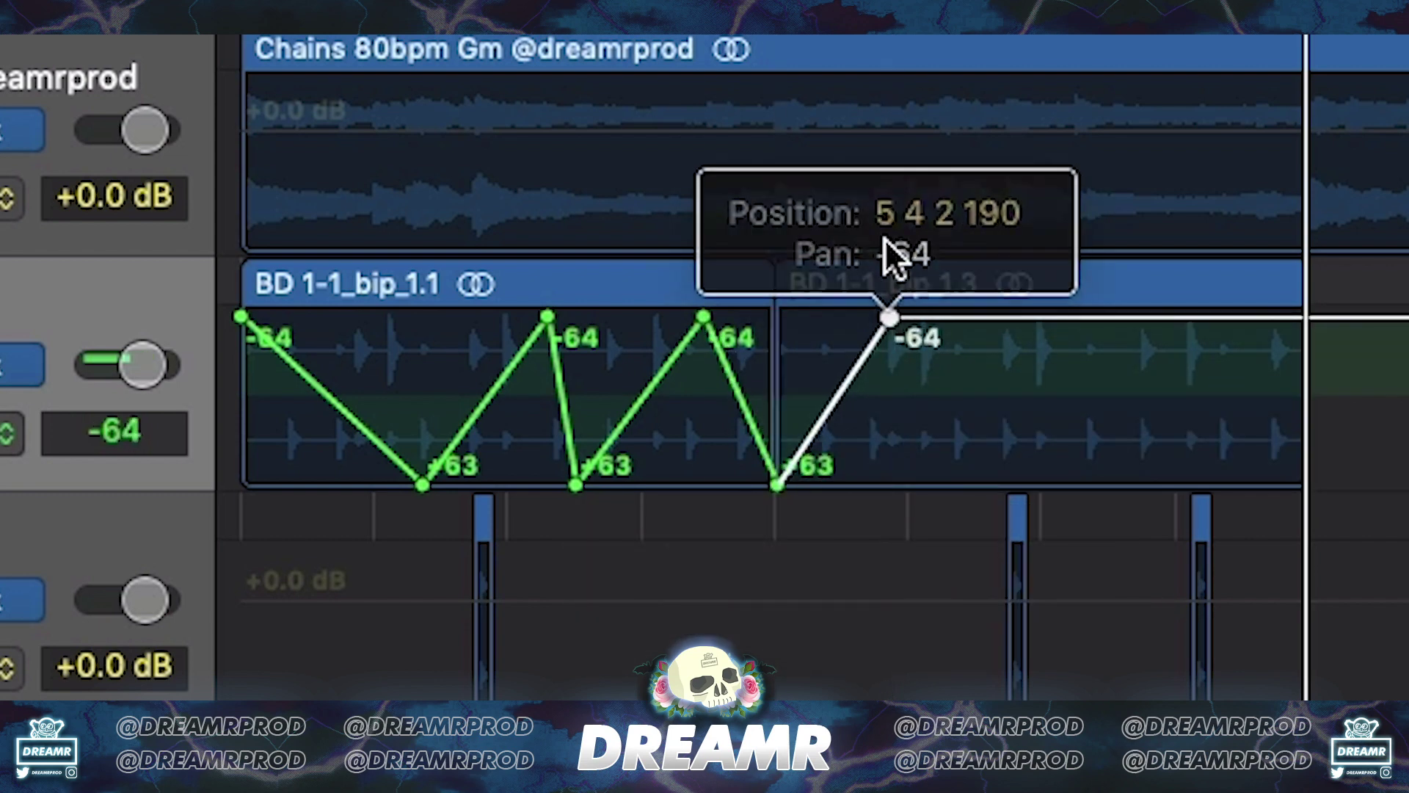
pyautogui.moveTo(1012, 321); pyautogui.dragTo(1015, 486)
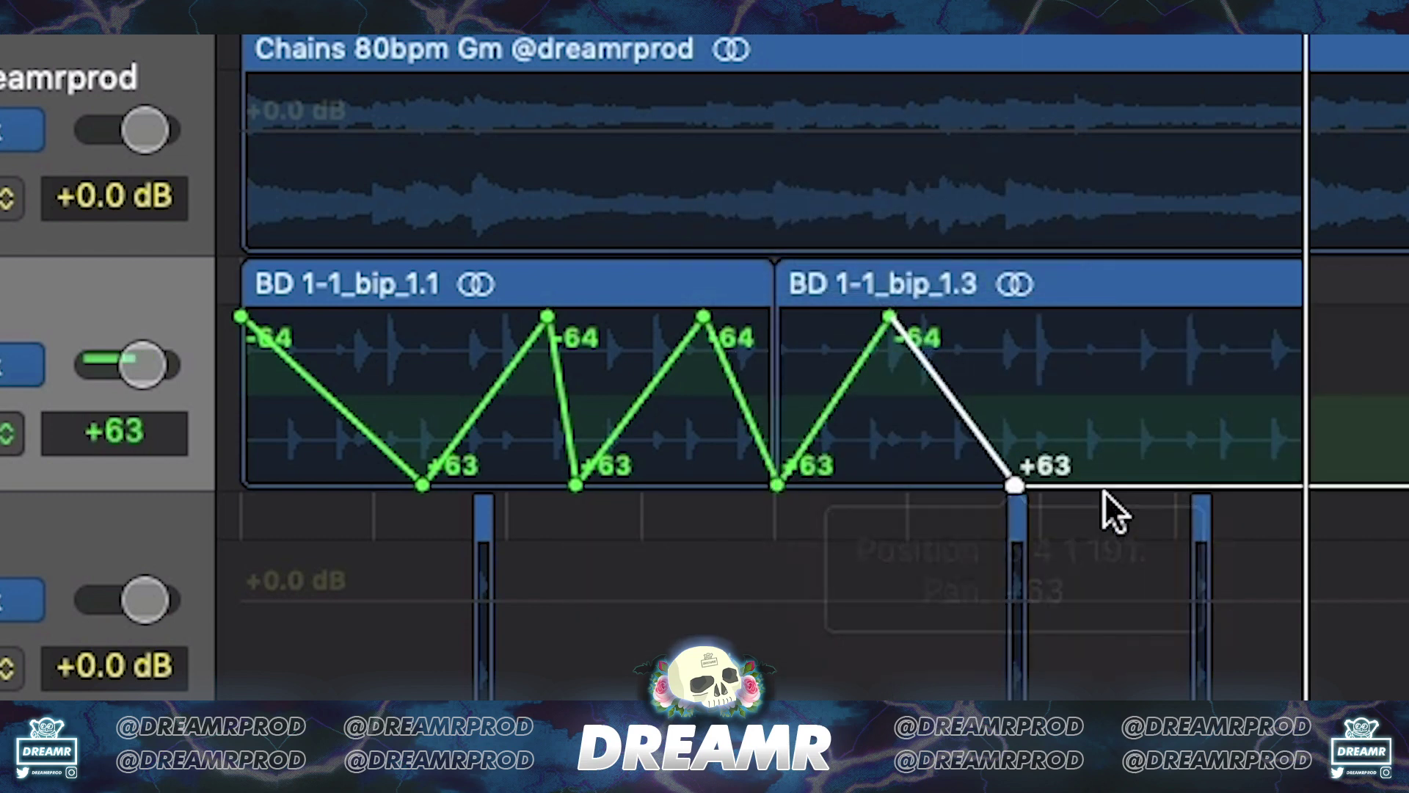
# - Complete the pan zigzag with a -64 point just before bar 8 and a +63 point just before bar 9
pyautogui.doubleClick(1144, 426)
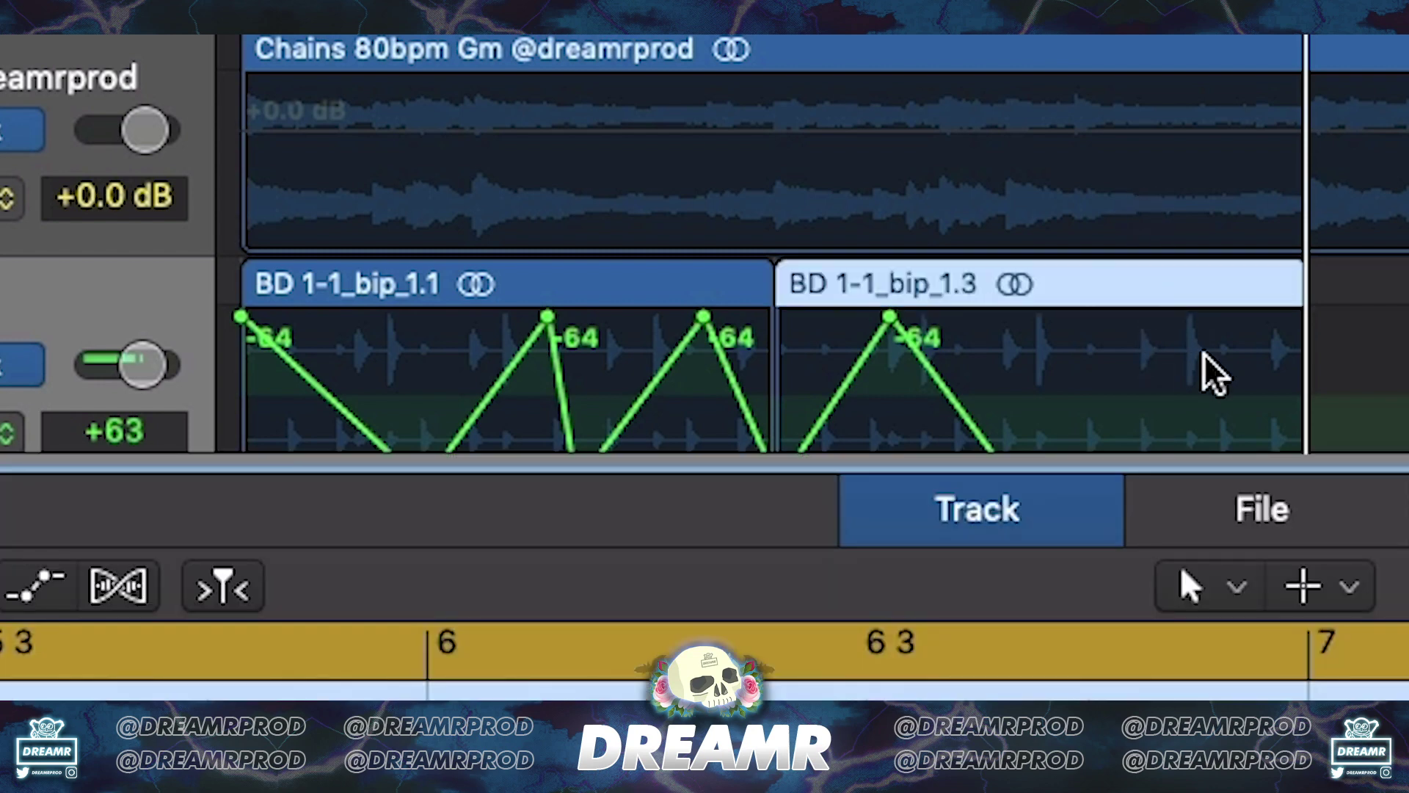
pyautogui.press('e')
pyautogui.click(1147, 485)
pyautogui.moveTo(1147, 484); pyautogui.dragTo(1147, 317)
pyautogui.moveTo(1285, 317); pyautogui.dragTo(1291, 530)
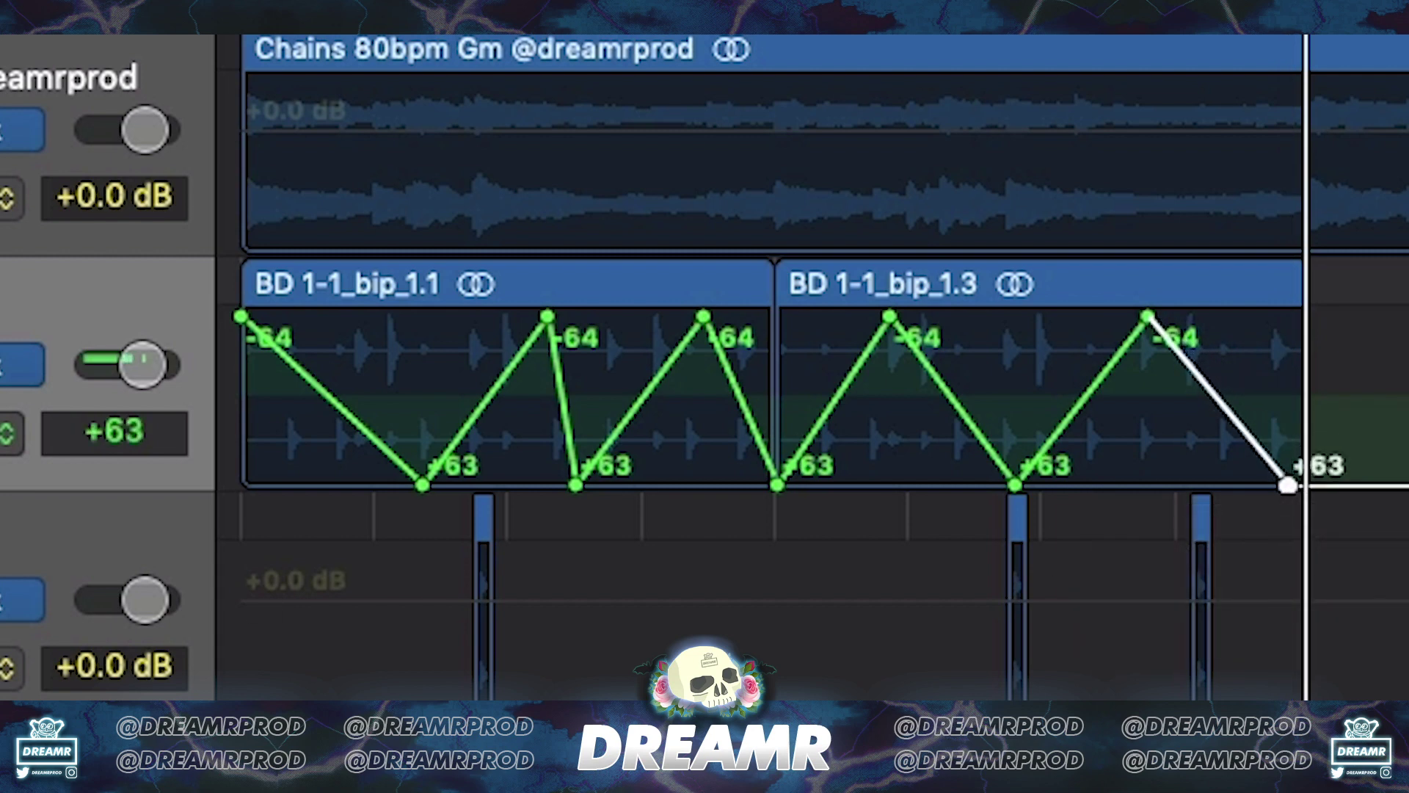
# - Add sends to Bus 2 and Bus 1 on the BD 1-1_bip_1 channel strip
pyautogui.moveTo(194, 487)
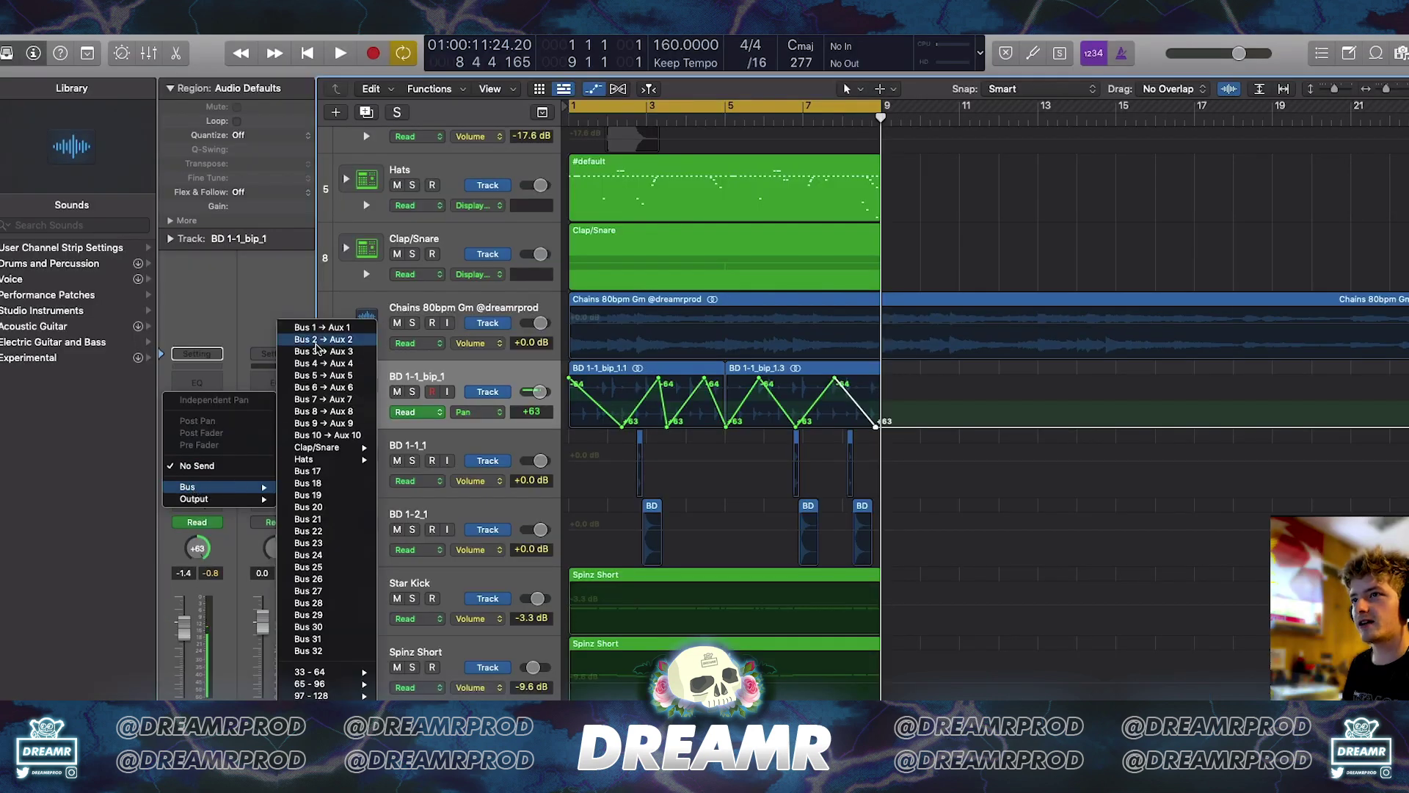
pyautogui.click(317, 341)
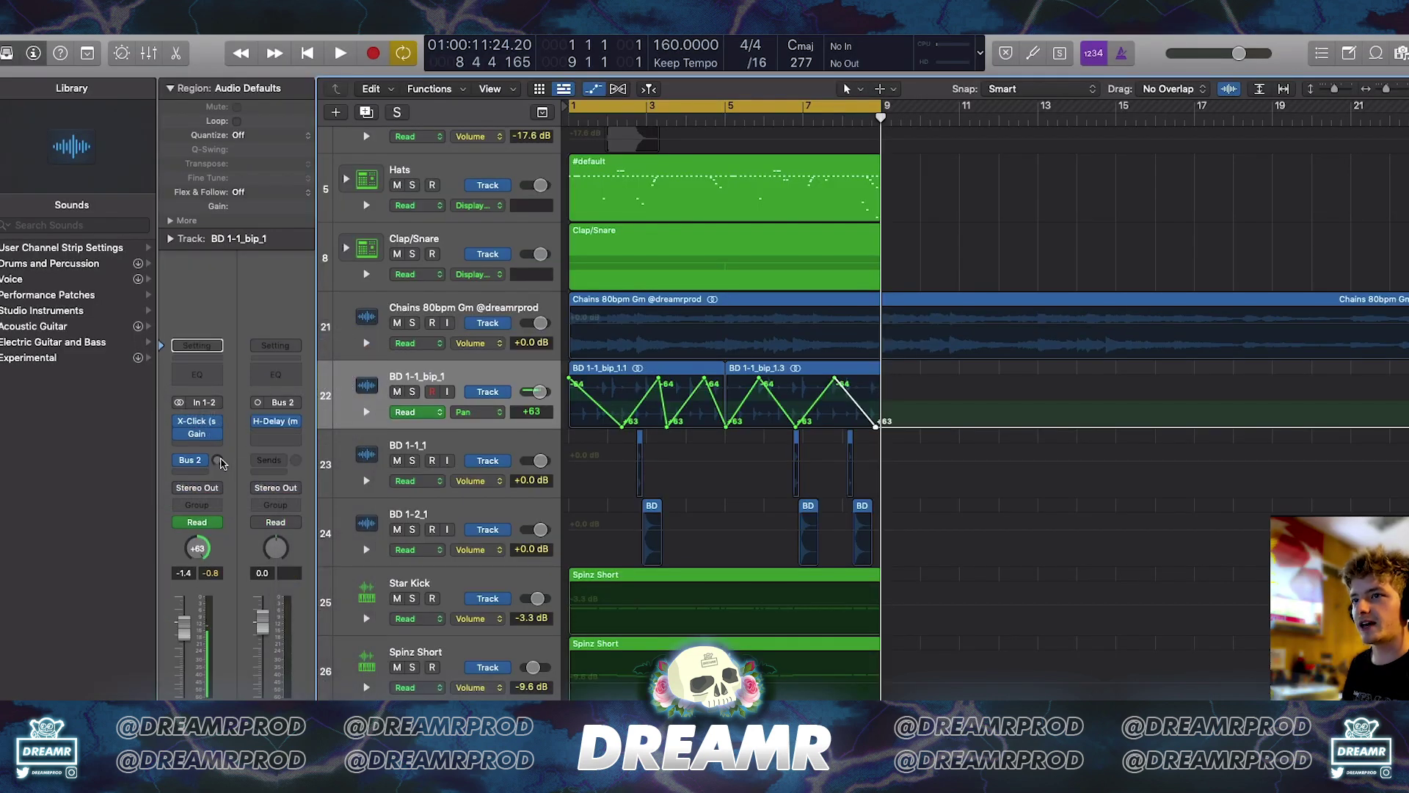
pyautogui.click(197, 478)
pyautogui.moveTo(196, 491)
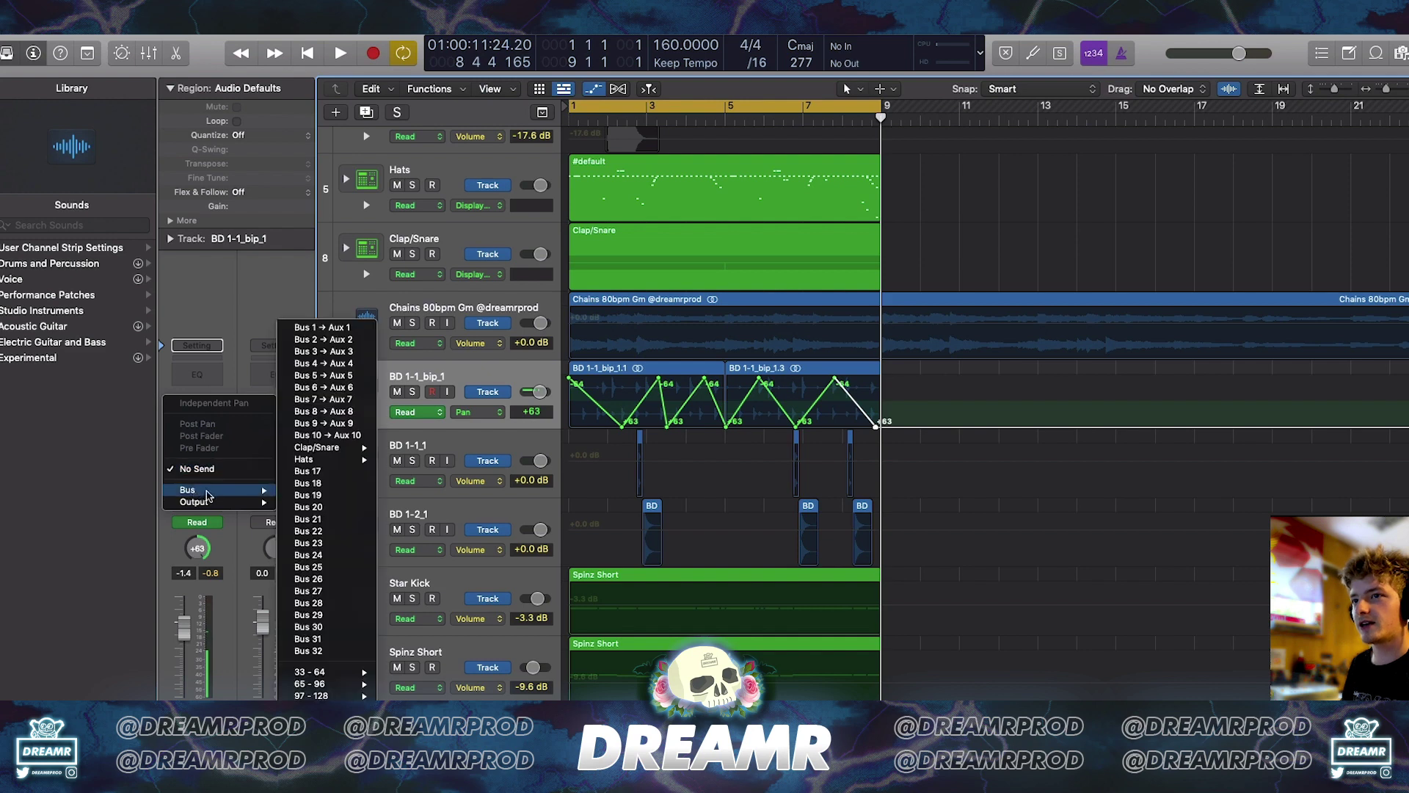
pyautogui.click(318, 329)
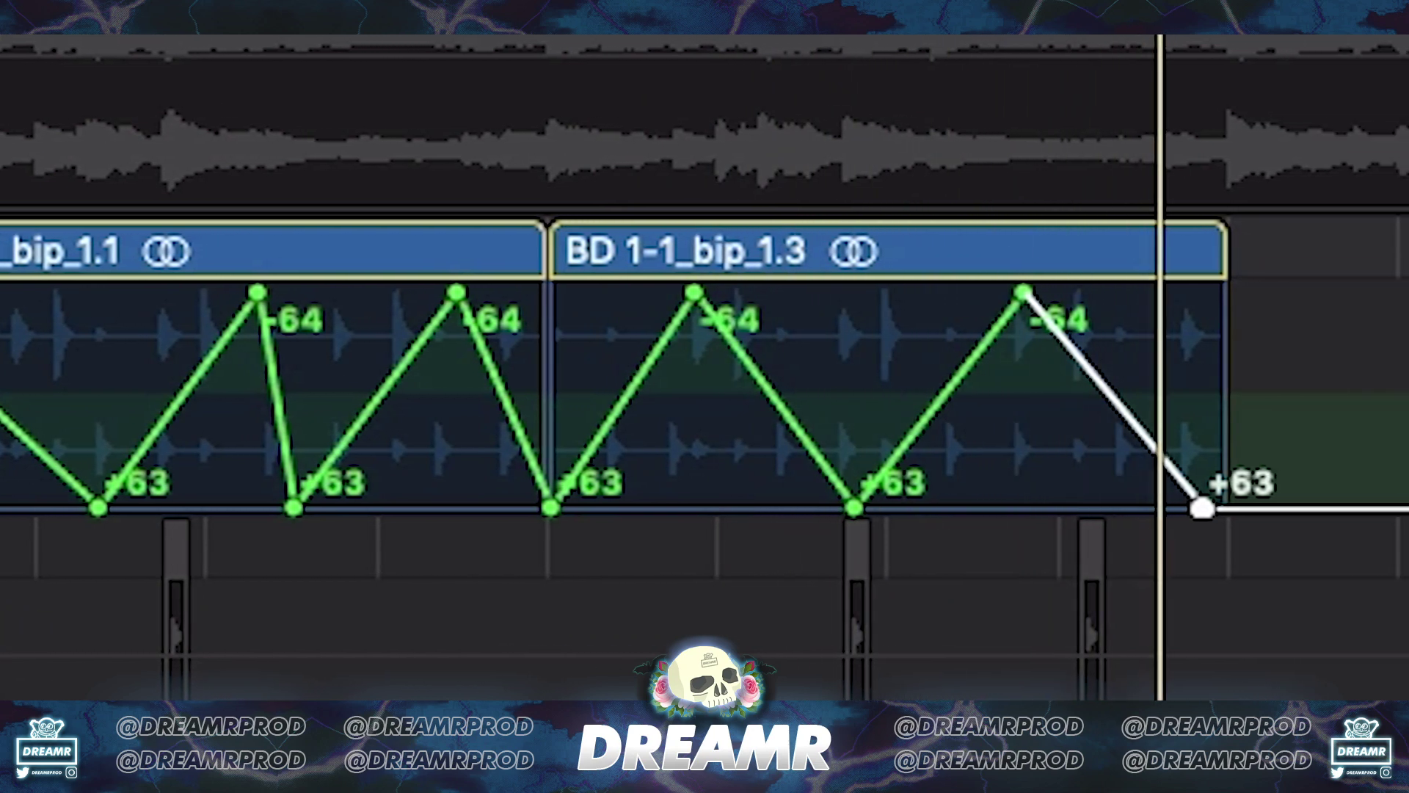
# - Paste a copy of the Spinz Short region at bar 9 on the Spinz Short track
pyautogui.scroll(-5, 887, 205)
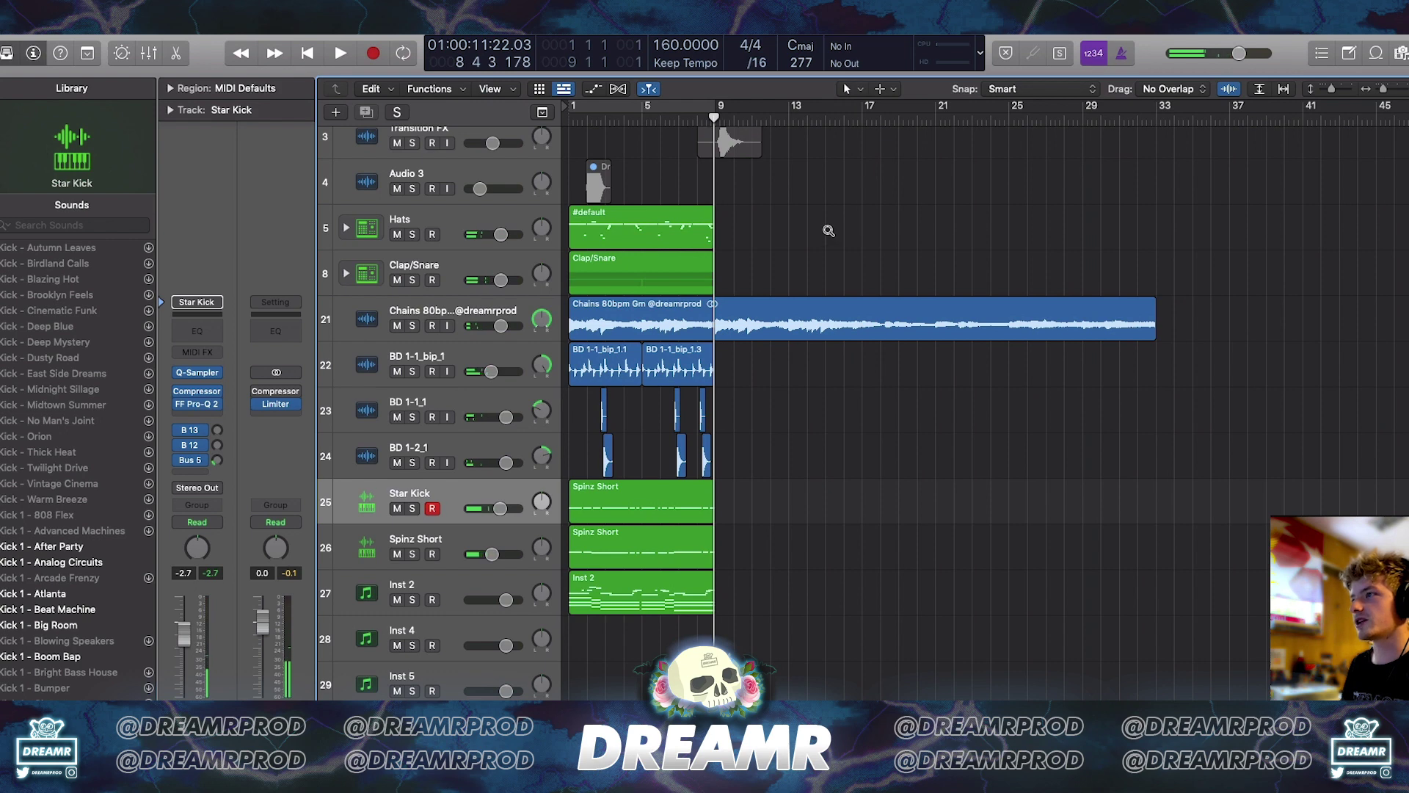
pyautogui.scroll(2, 828, 231)
pyautogui.click(744, 577)
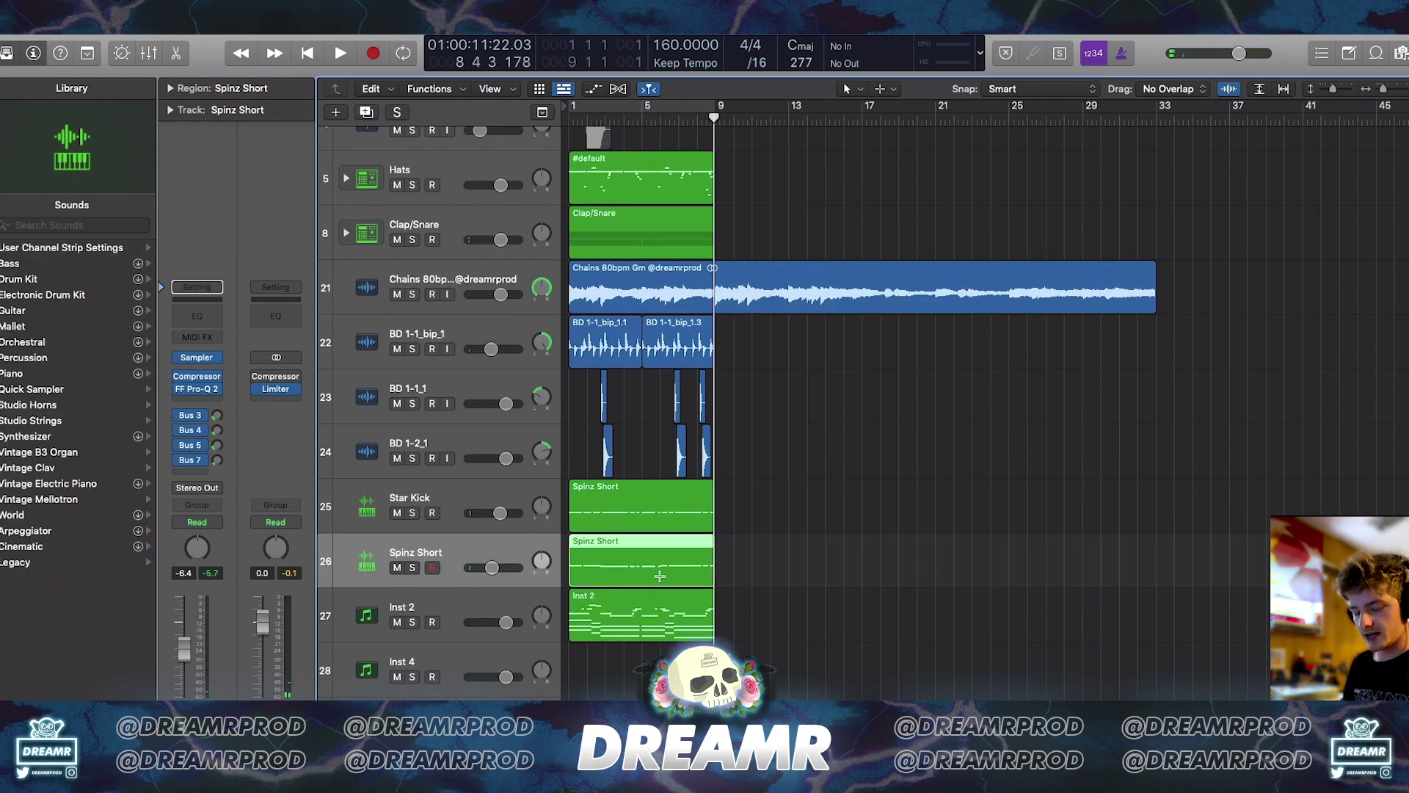
pyautogui.press('super+v')
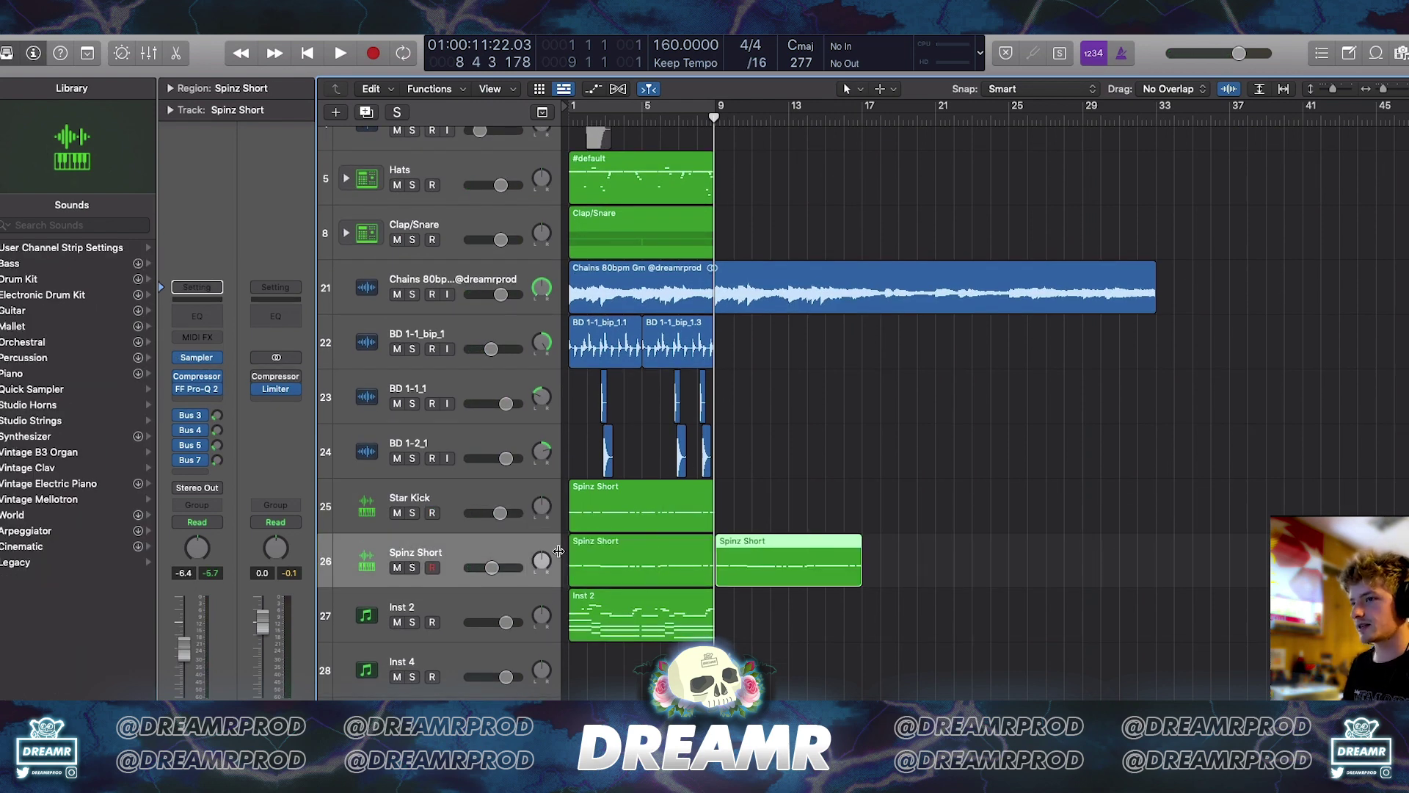
# - Solo the Spinz Short track, set the cycle range to bars 9 through 17 and start playback
pyautogui.press('s')
pyautogui.moveTo(721, 107); pyautogui.dragTo(862, 107)
pyautogui.press('space')
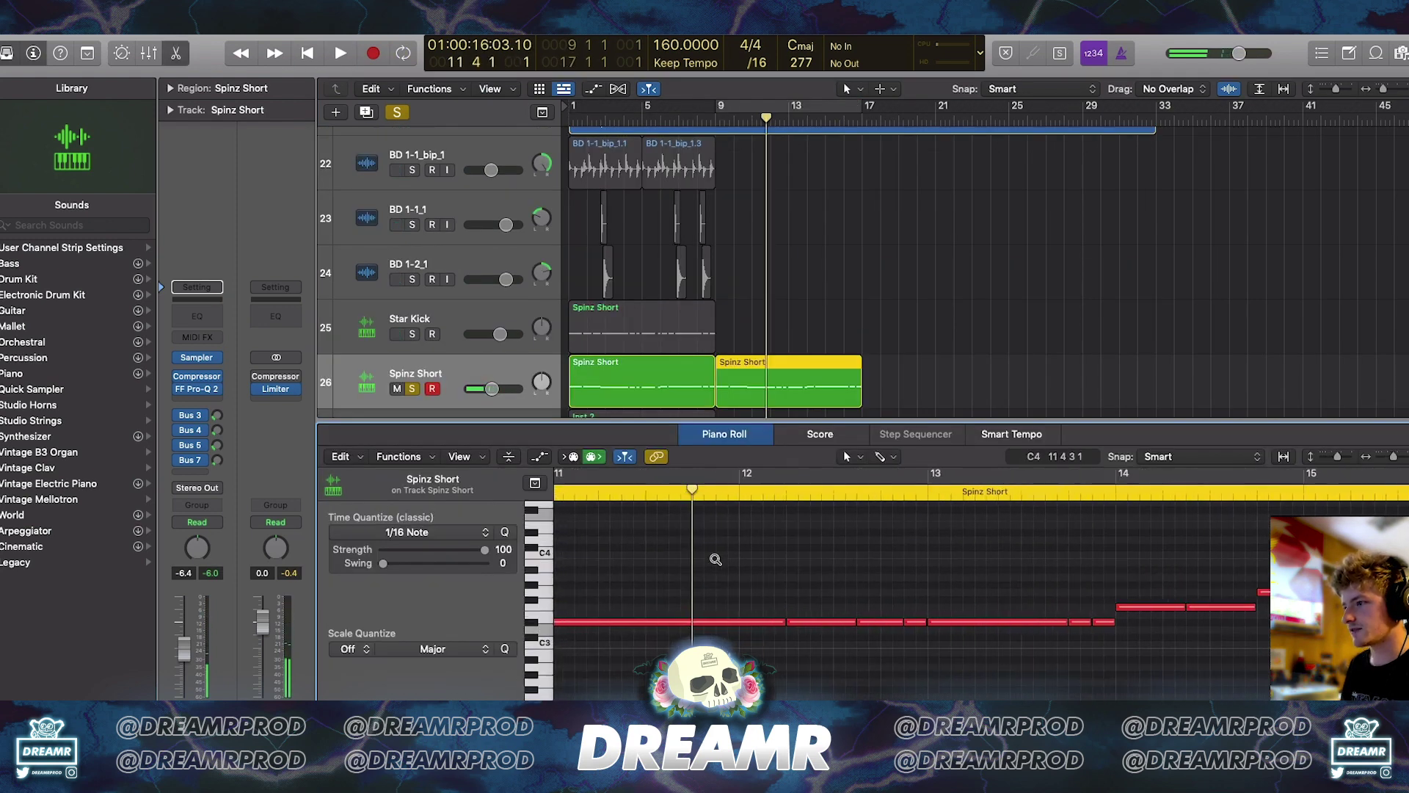
# - Split the long note around 11 4 in the copied Spinz Short region into shorter notes and play the passage
pyautogui.click(718, 492)
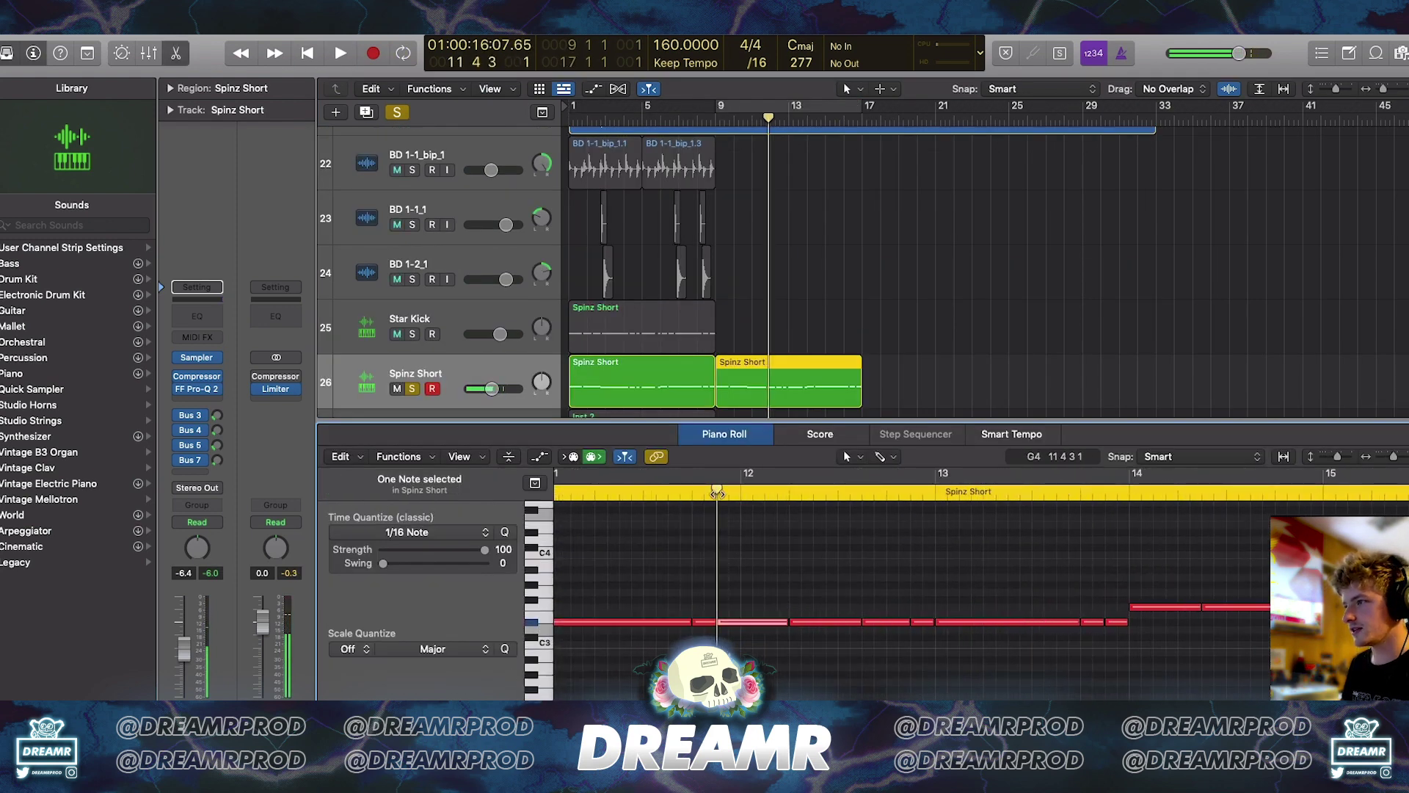
pyautogui.click(668, 492)
pyautogui.press('space')
pyautogui.scroll(-3, 756, 564)
pyautogui.scroll(-2, 755, 564)
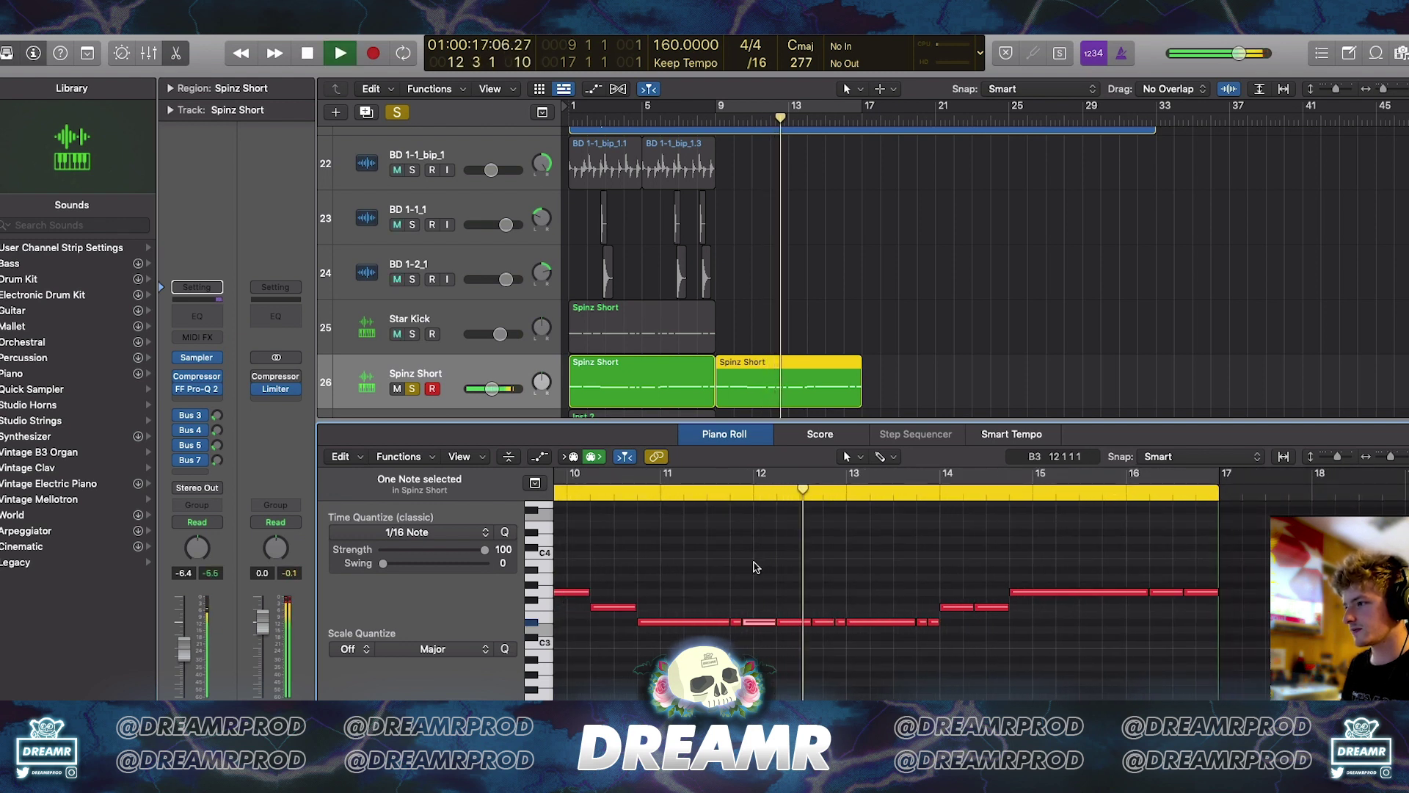
# - Audition the edited Spinz Short pattern from about bar 10 in the Piano Roll and close the editor
pyautogui.press('space')
pyautogui.click(608, 494)
pyautogui.press('space')
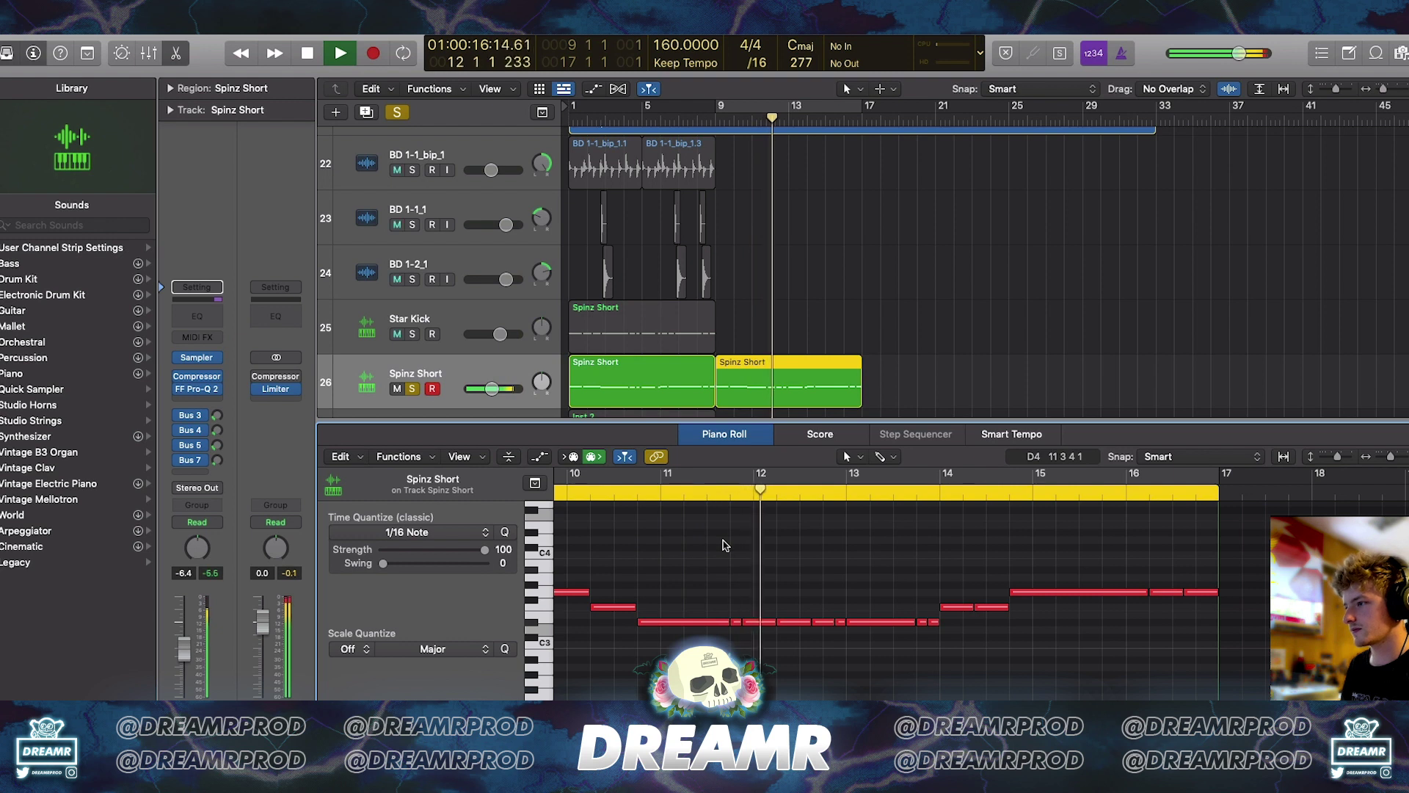
pyautogui.scroll(-2, 723, 543)
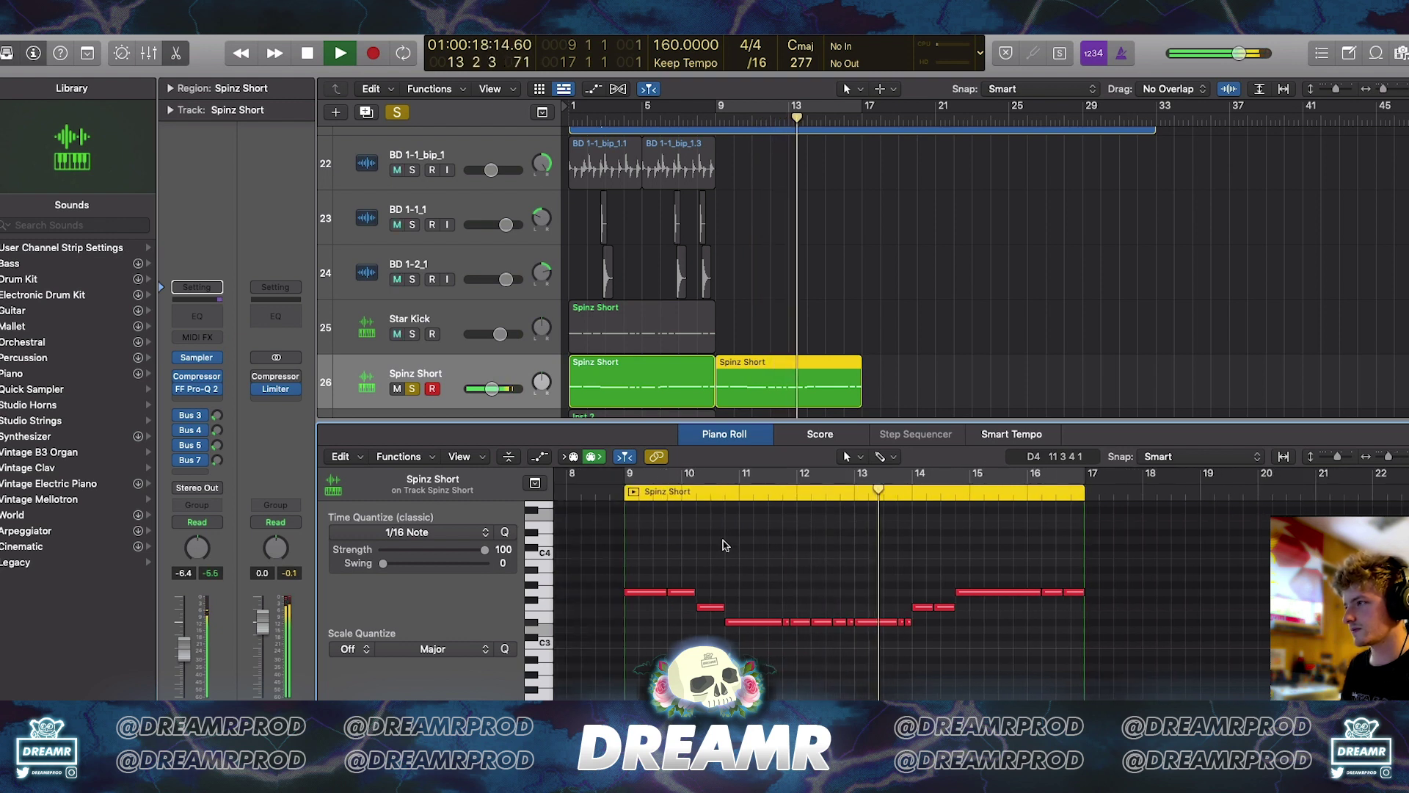
pyautogui.hscroll(3, 795, 547)
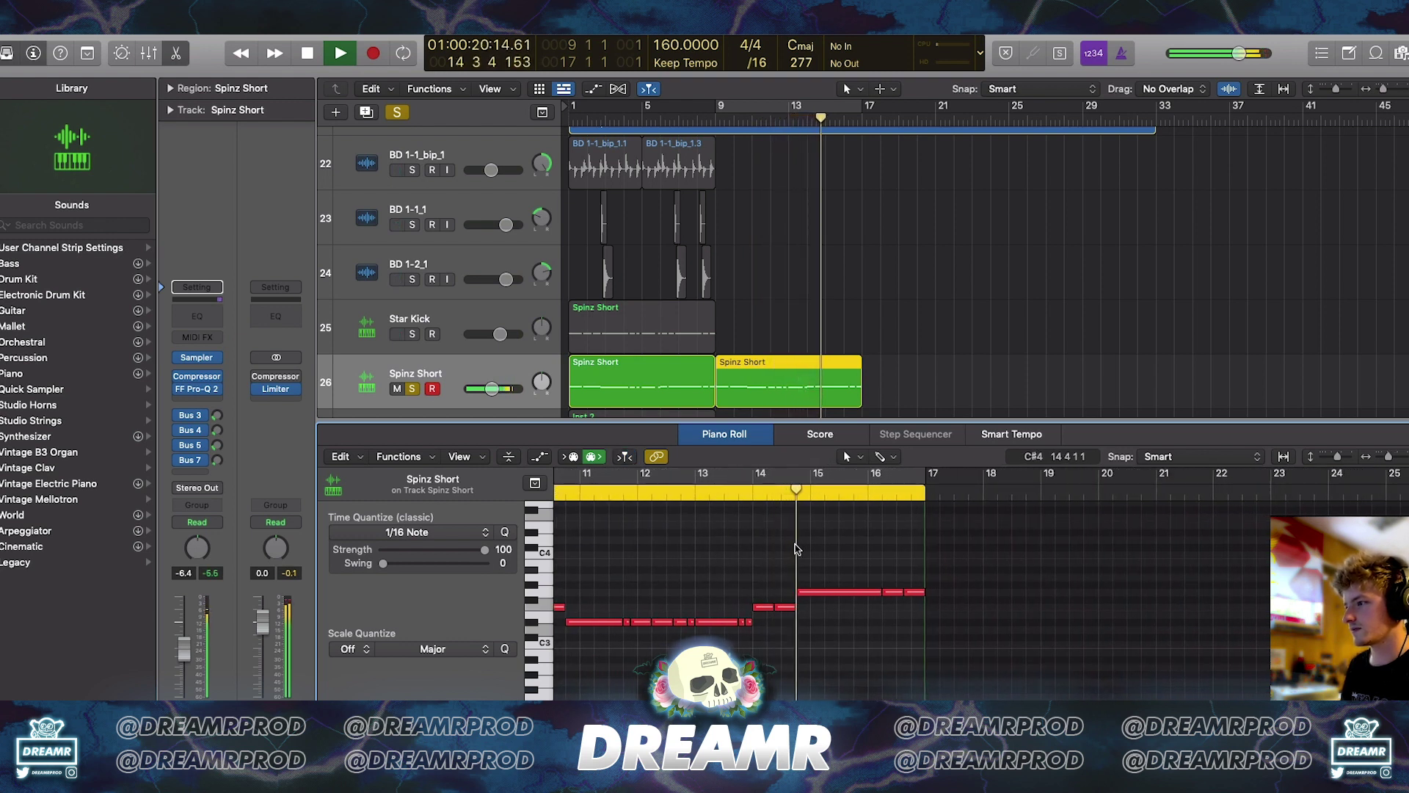
pyautogui.click(176, 53)
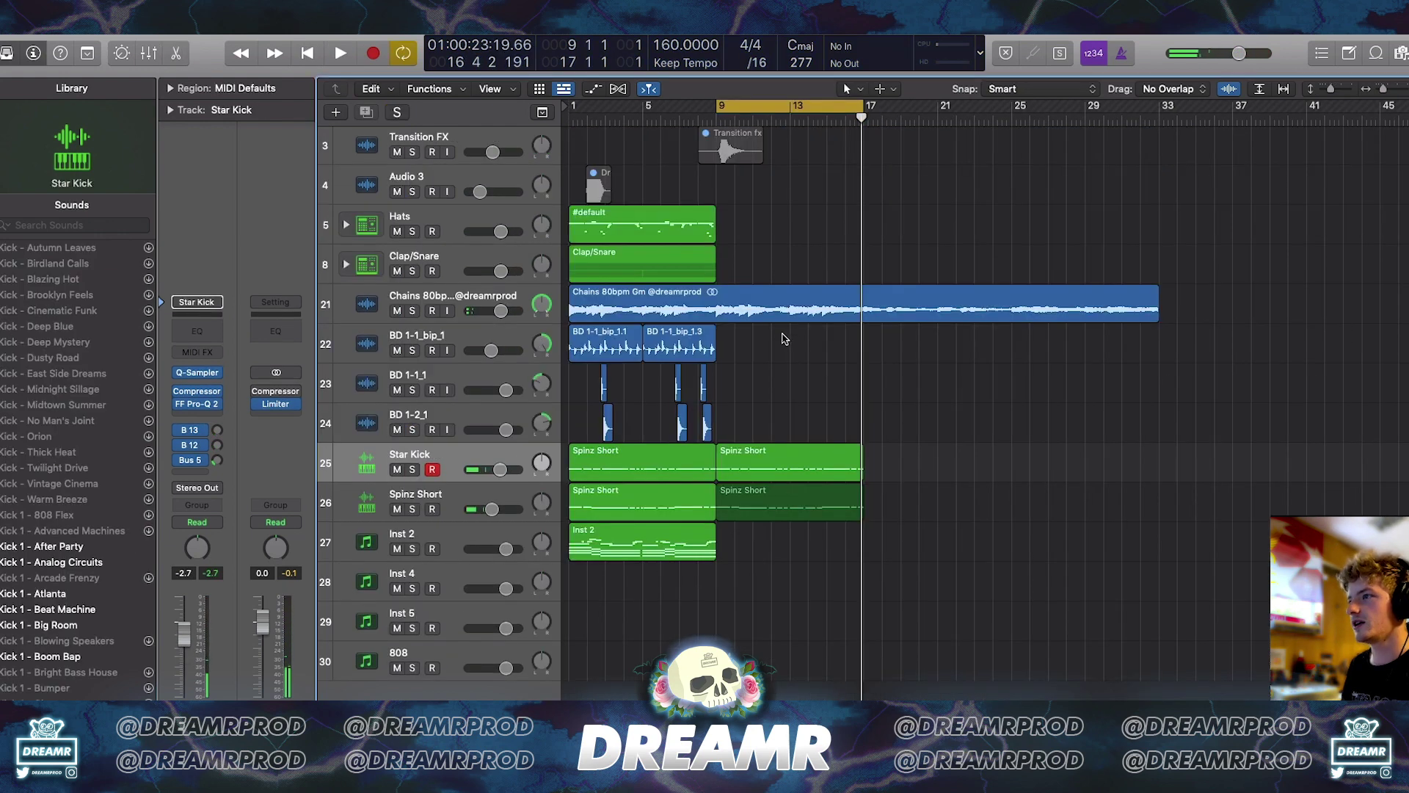
# - Copy the BD percussion, Clap/Snare and Hats regions to bars 9 through 17
pyautogui.moveTo(792, 337); pyautogui.dragTo(584, 439)
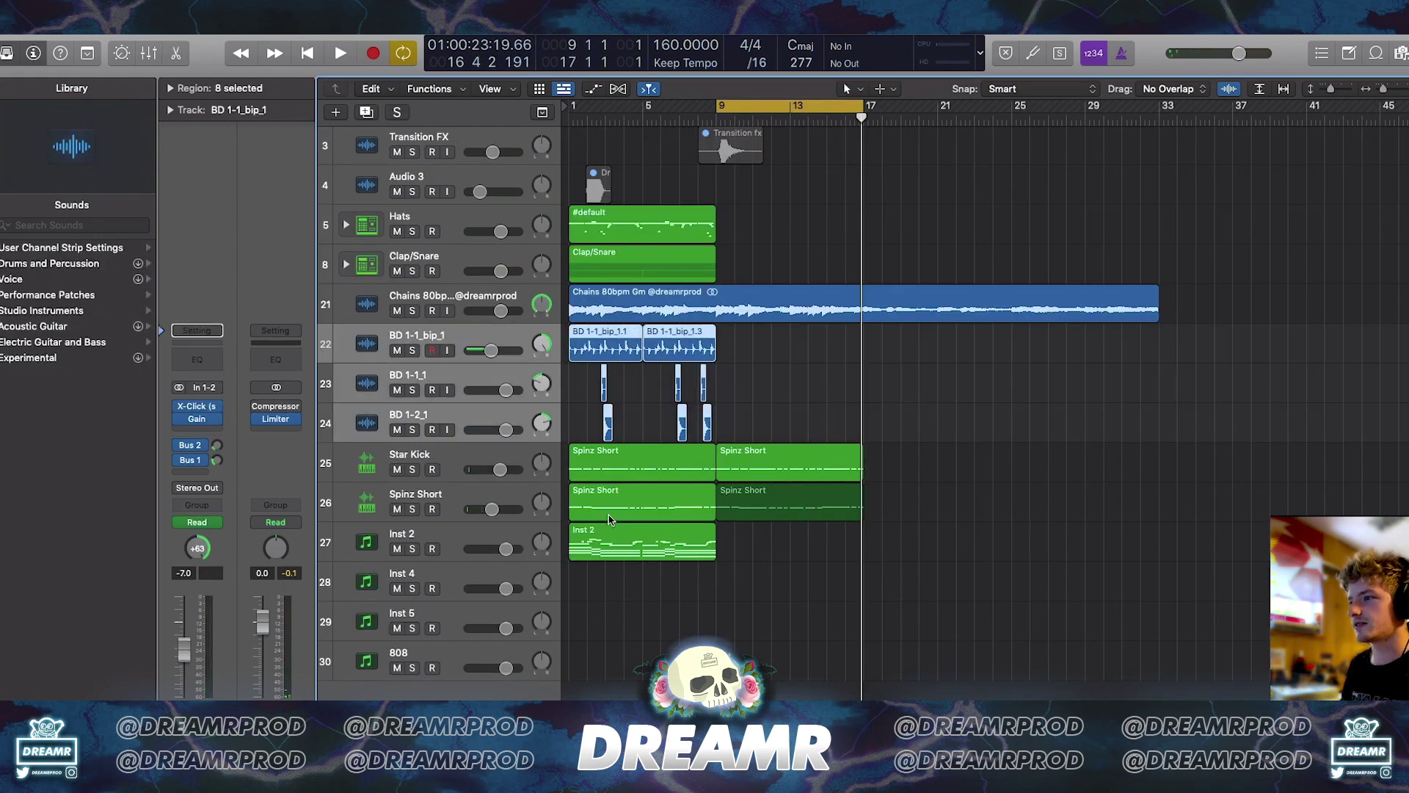
pyautogui.moveTo(635, 266); pyautogui.dragTo(783, 265)
pyautogui.click(661, 218)
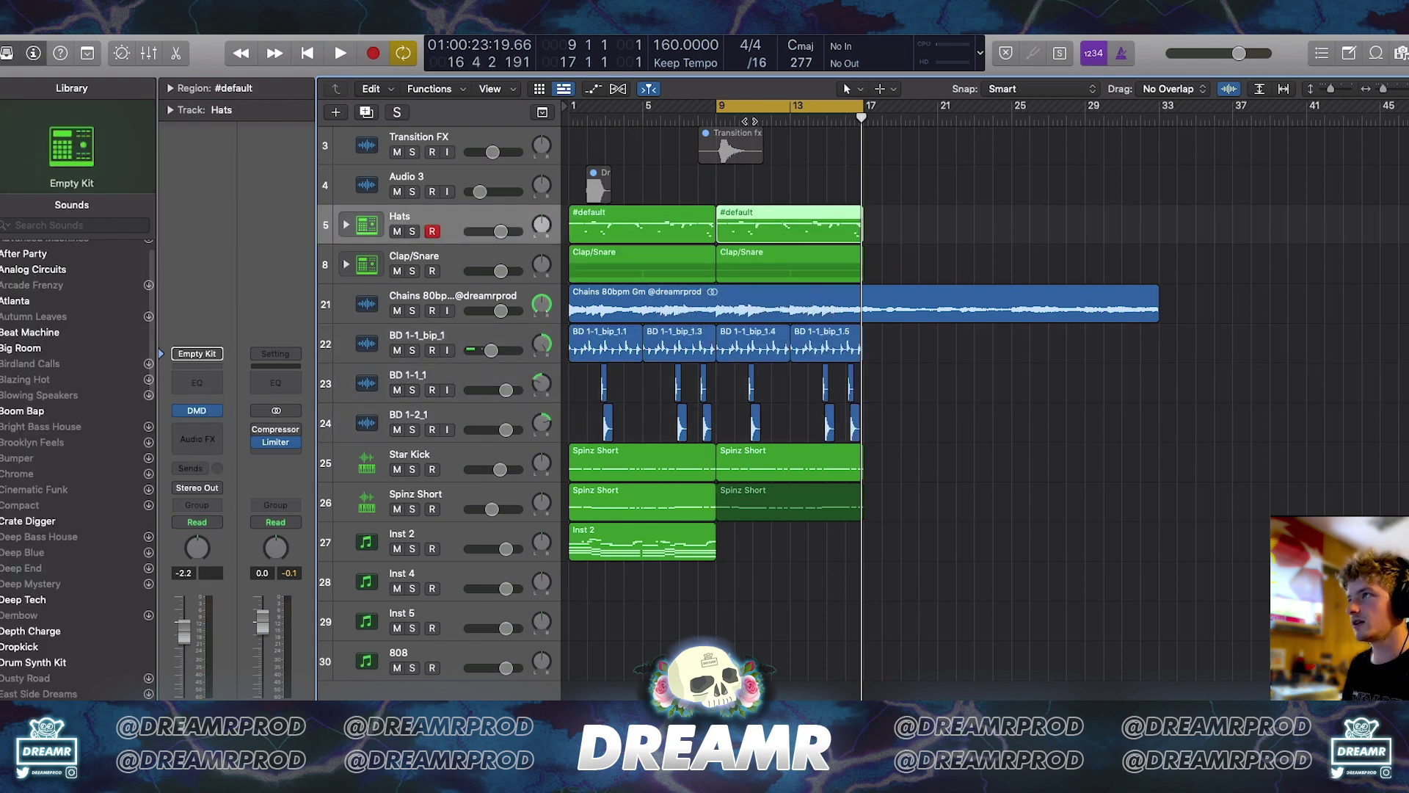
# - Split the Chains 80bpm Gm guitar loop at bar 17
pyautogui.click(818, 164)
pyautogui.press('super+Left')
pyautogui.press('super+Left')
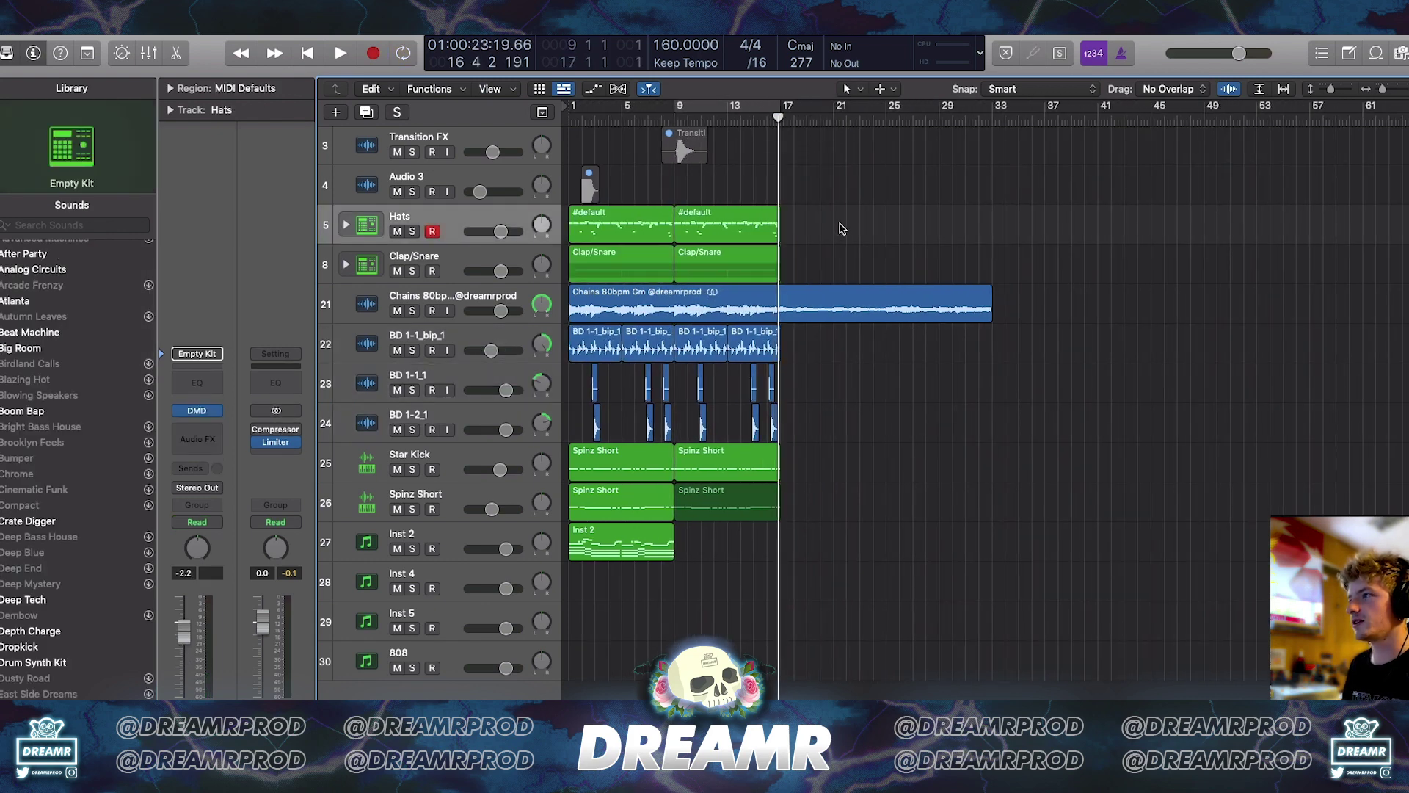
pyautogui.click(849, 303)
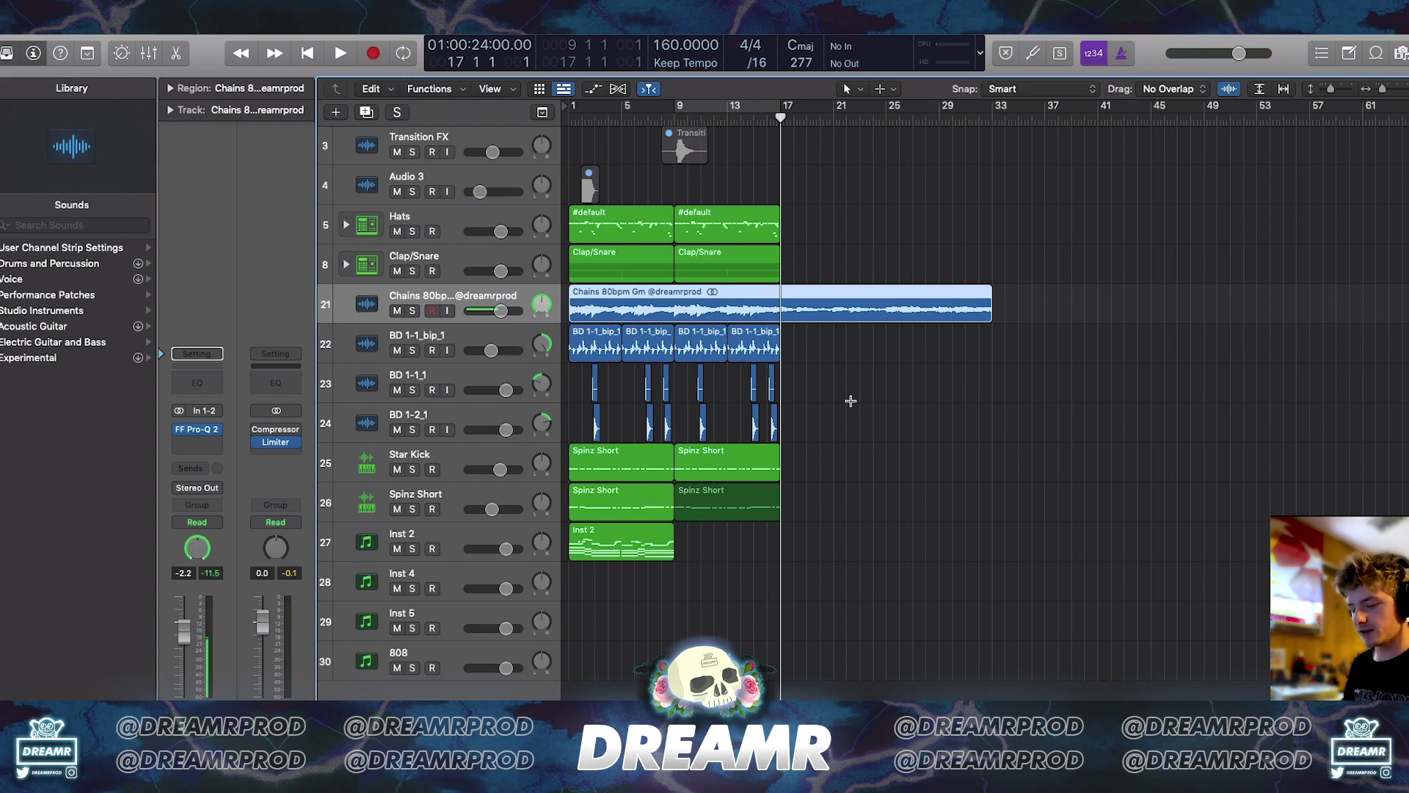
pyautogui.press('super+t')
# - Move all the drum, percussion, 808 and guitar loop regions together from bar 1 to start at bar 17, leaving Inst 2 in place
pyautogui.moveTo(877, 219); pyautogui.dragTo(567, 518)
pyautogui.moveTo(639, 233); pyautogui.dragTo(854, 232)
pyautogui.click(707, 227)
pyautogui.press('super+Left')
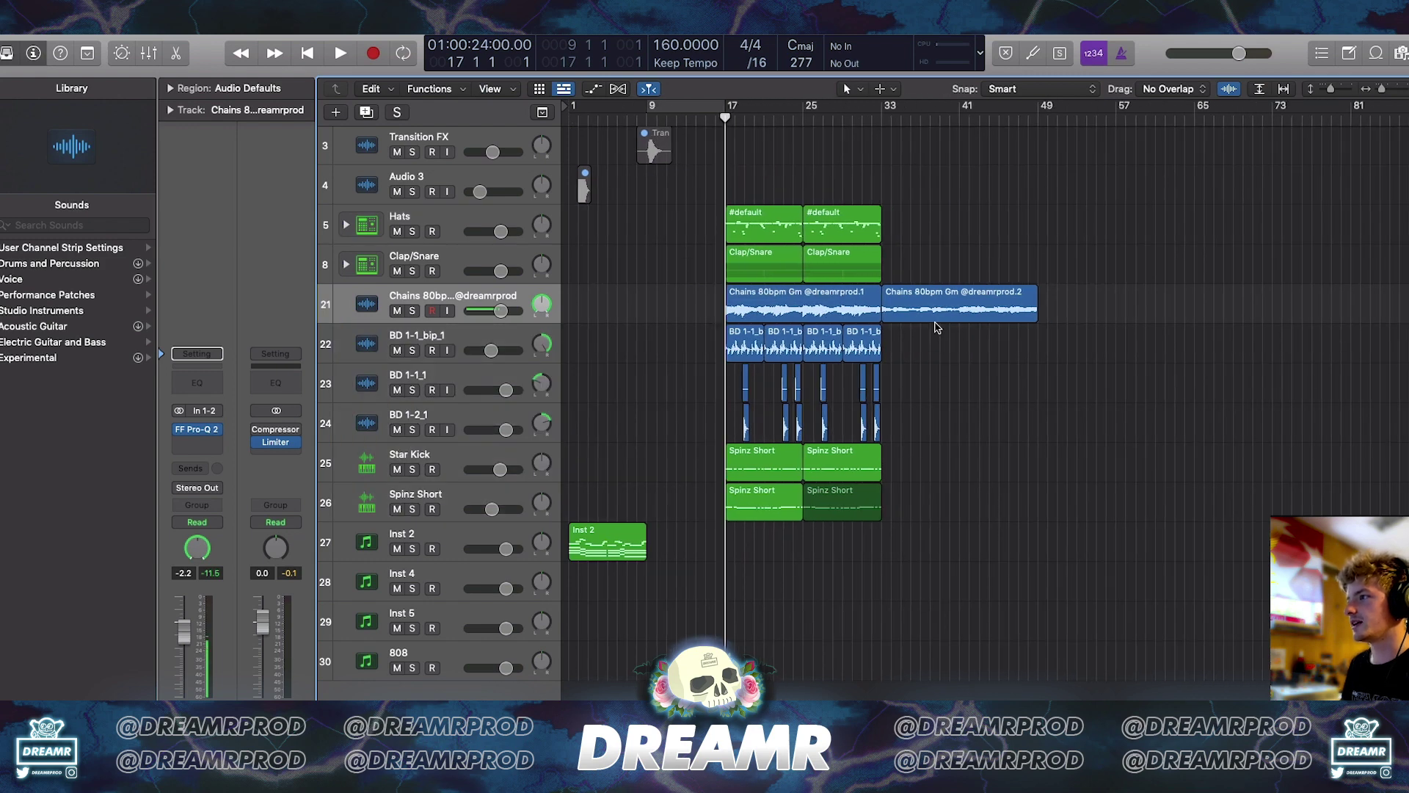
# - Copy the Chains 80bpm Gm guitar loop from bar 17 to bar 1 and add a new audio track below the guitar track
pyautogui.press('super+Down')
pyautogui.moveTo(753, 311); pyautogui.dragTo(579, 312)
pyautogui.press('Return')
pyautogui.press('alt+super+a')
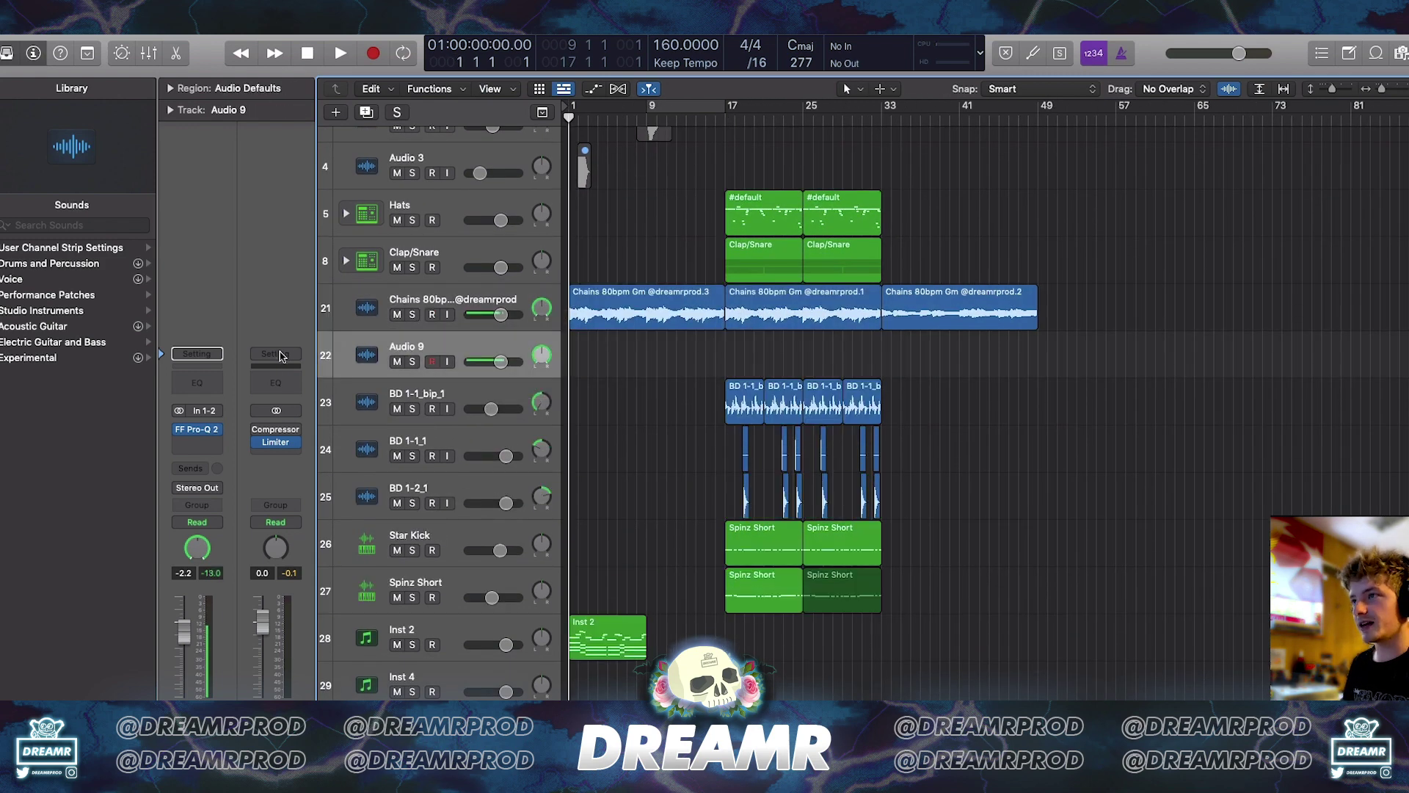
# - Bypass the FF Pro-Q 2 on the Audio 9 track and move the bar 1 guitar loop region down onto it
pyautogui.click(184, 440)
pyautogui.press('Escape')
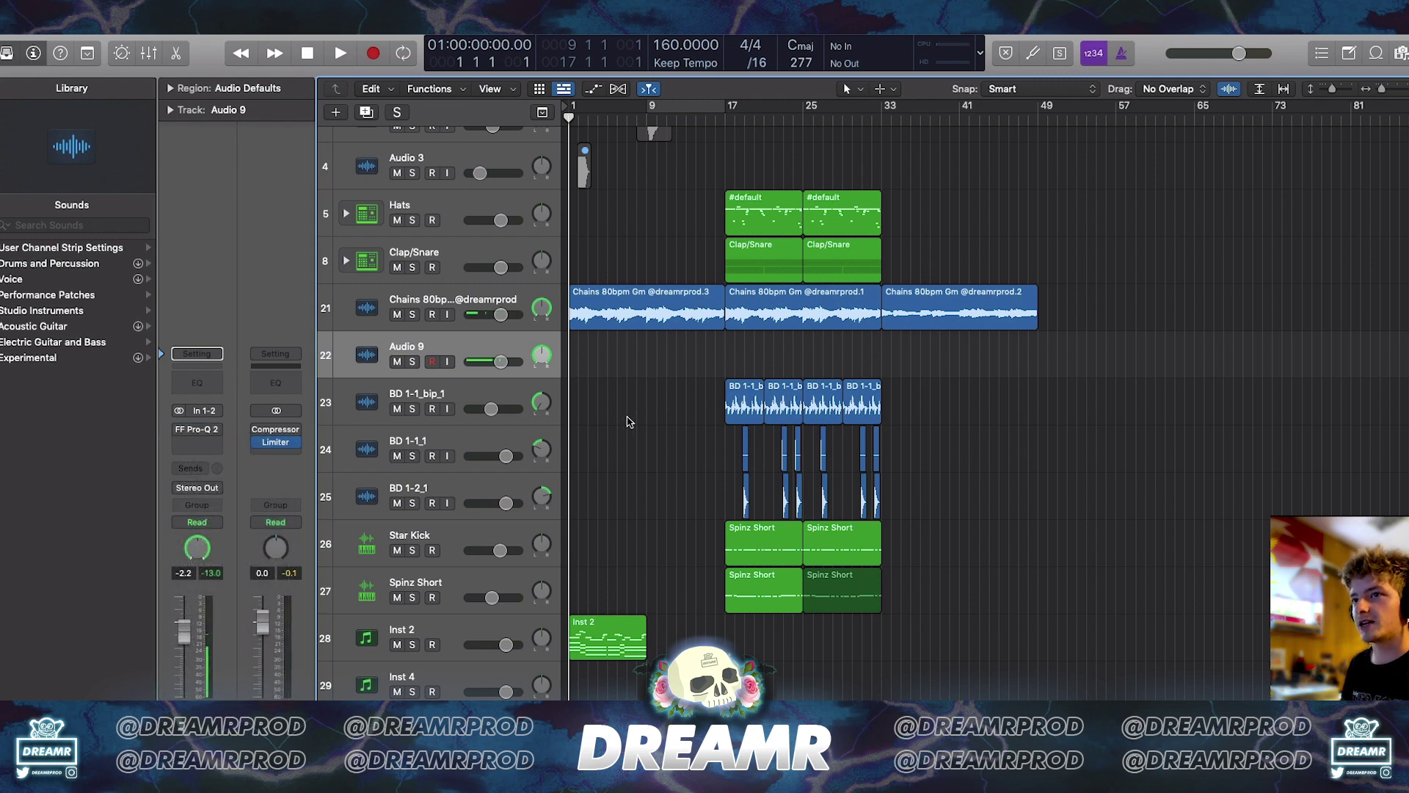
pyautogui.moveTo(629, 324); pyautogui.dragTo(629, 370)
# - Solo the Audio 9 guitar track, send it to Bus 5 at about -20.6 dB while listening, and clear the solo
pyautogui.press('s')
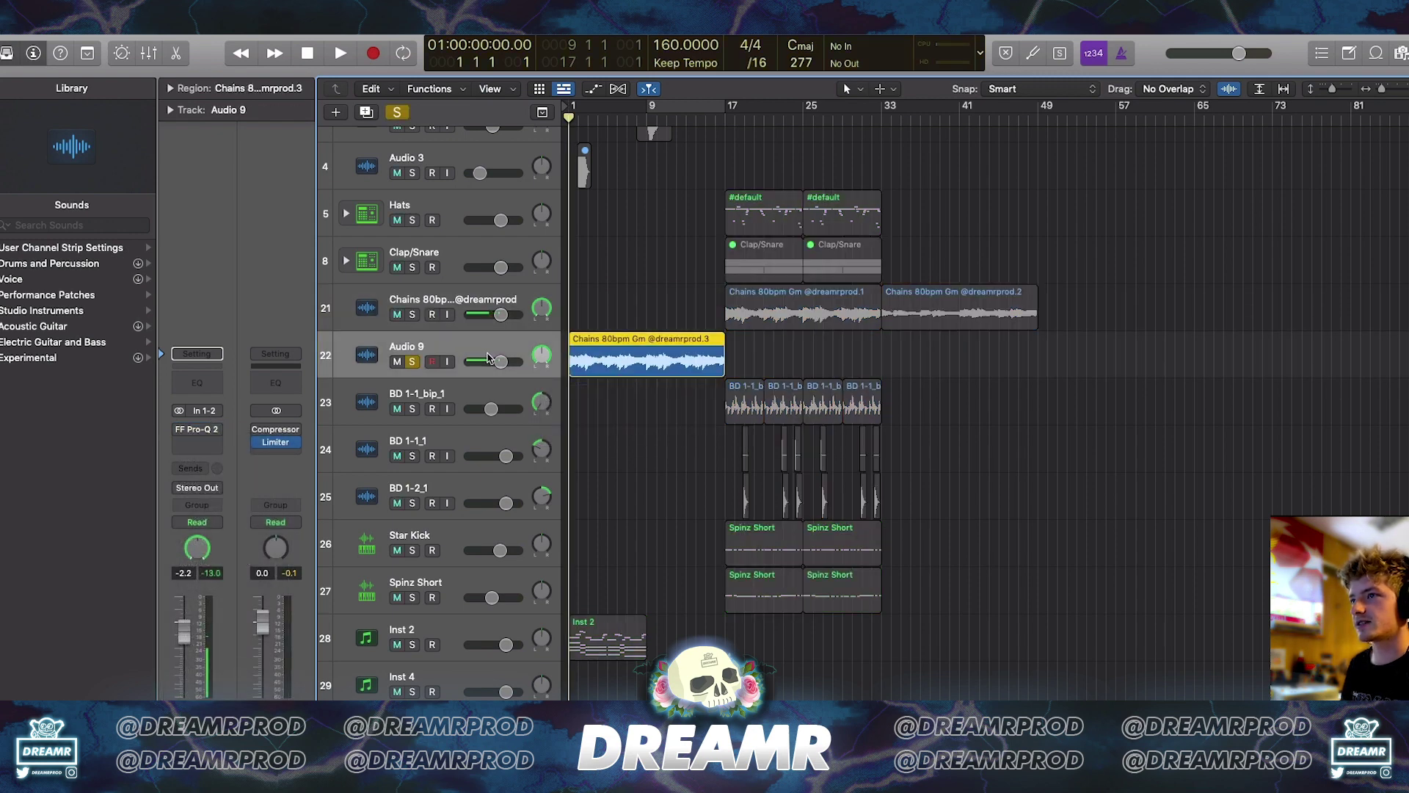
pyautogui.click(192, 468)
pyautogui.moveTo(213, 486)
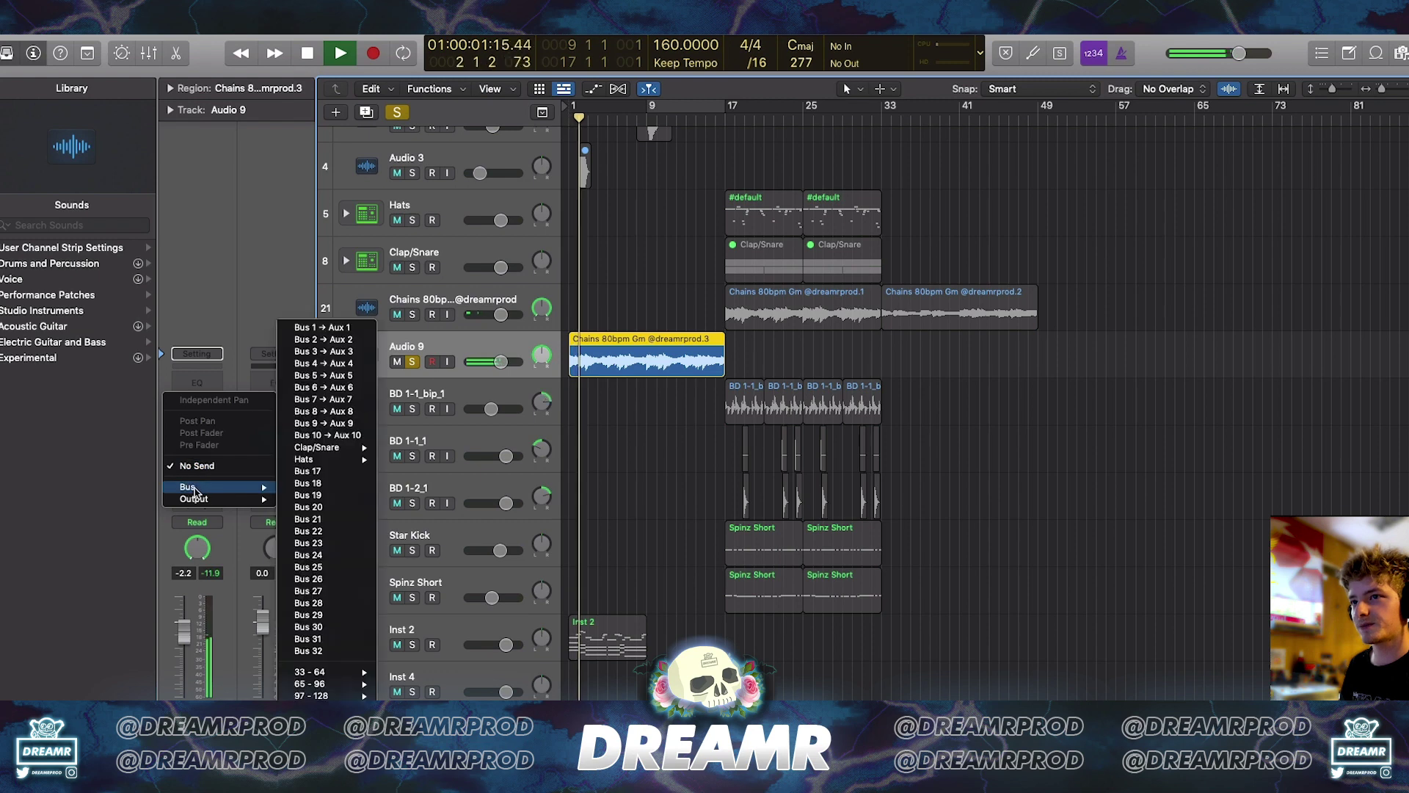
pyautogui.click(335, 379)
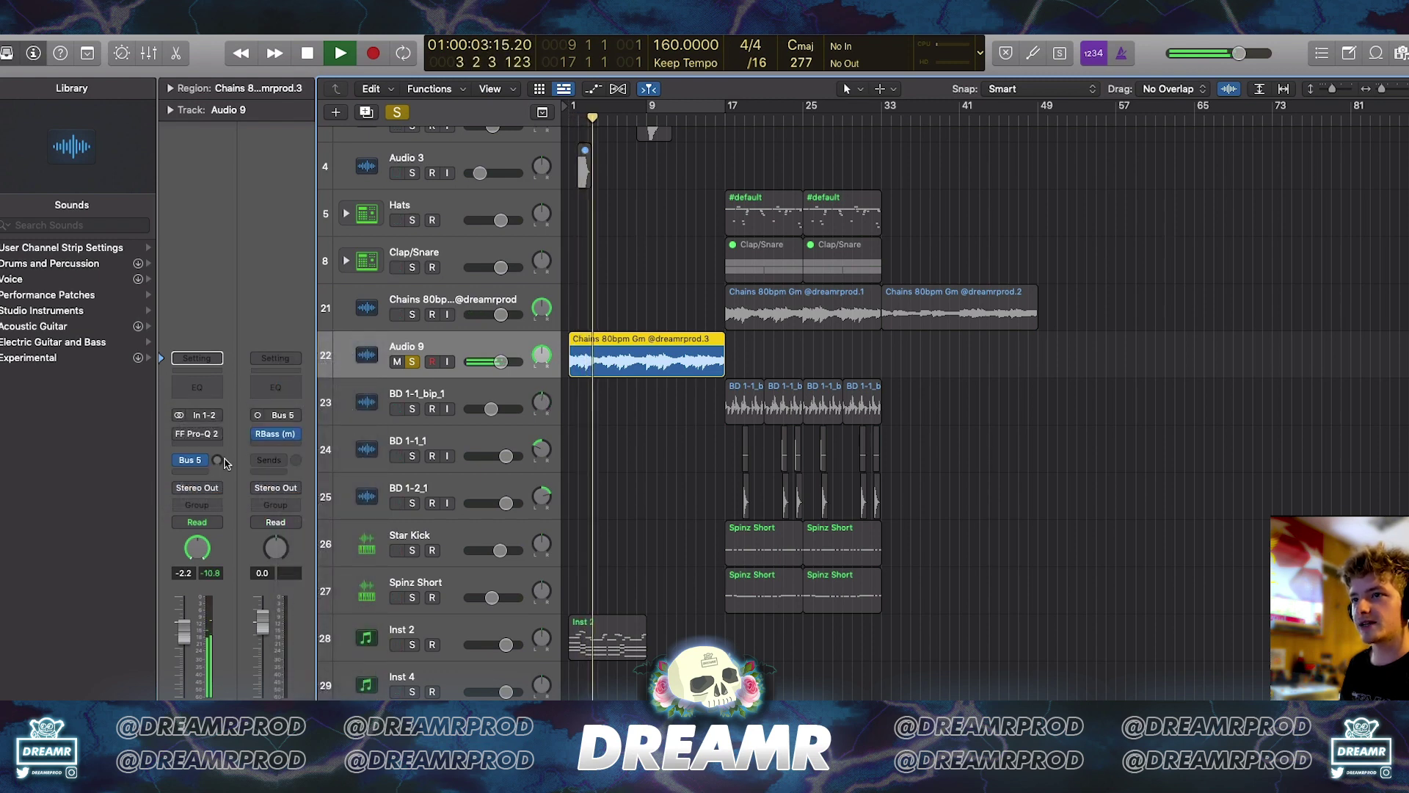
pyautogui.moveTo(219, 429); pyautogui.dragTo(219, 426)
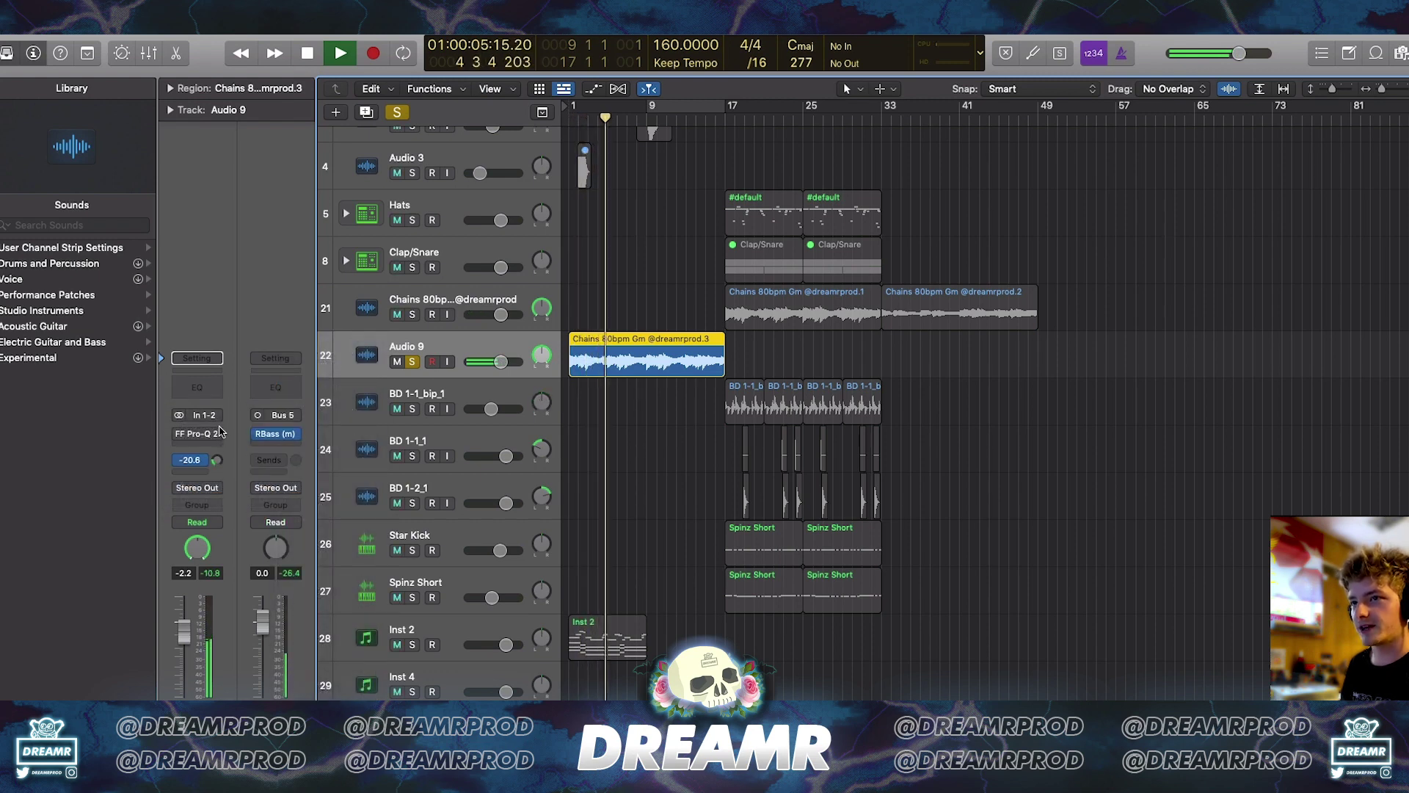
pyautogui.click(615, 481)
pyautogui.scroll(-2, 616, 478)
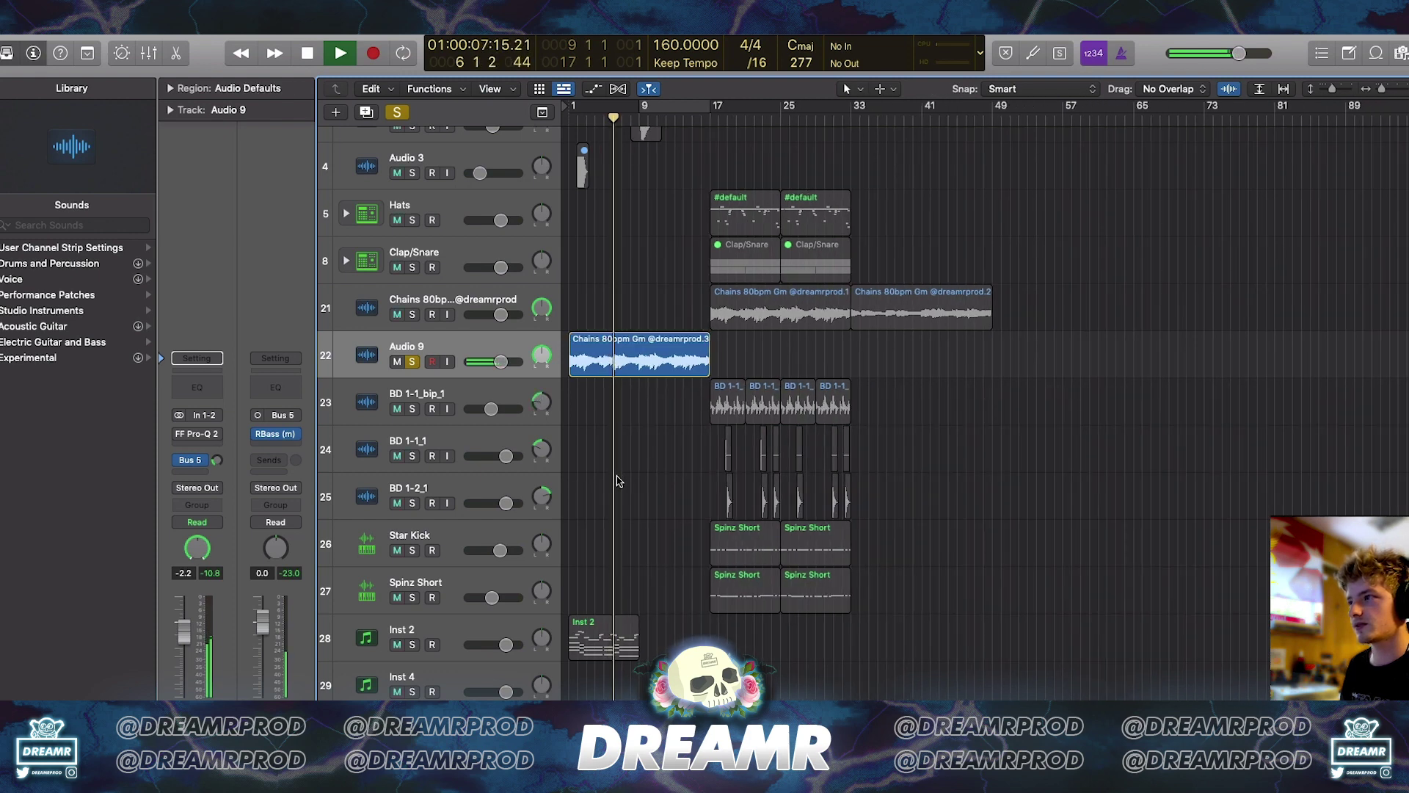
pyautogui.click(411, 362)
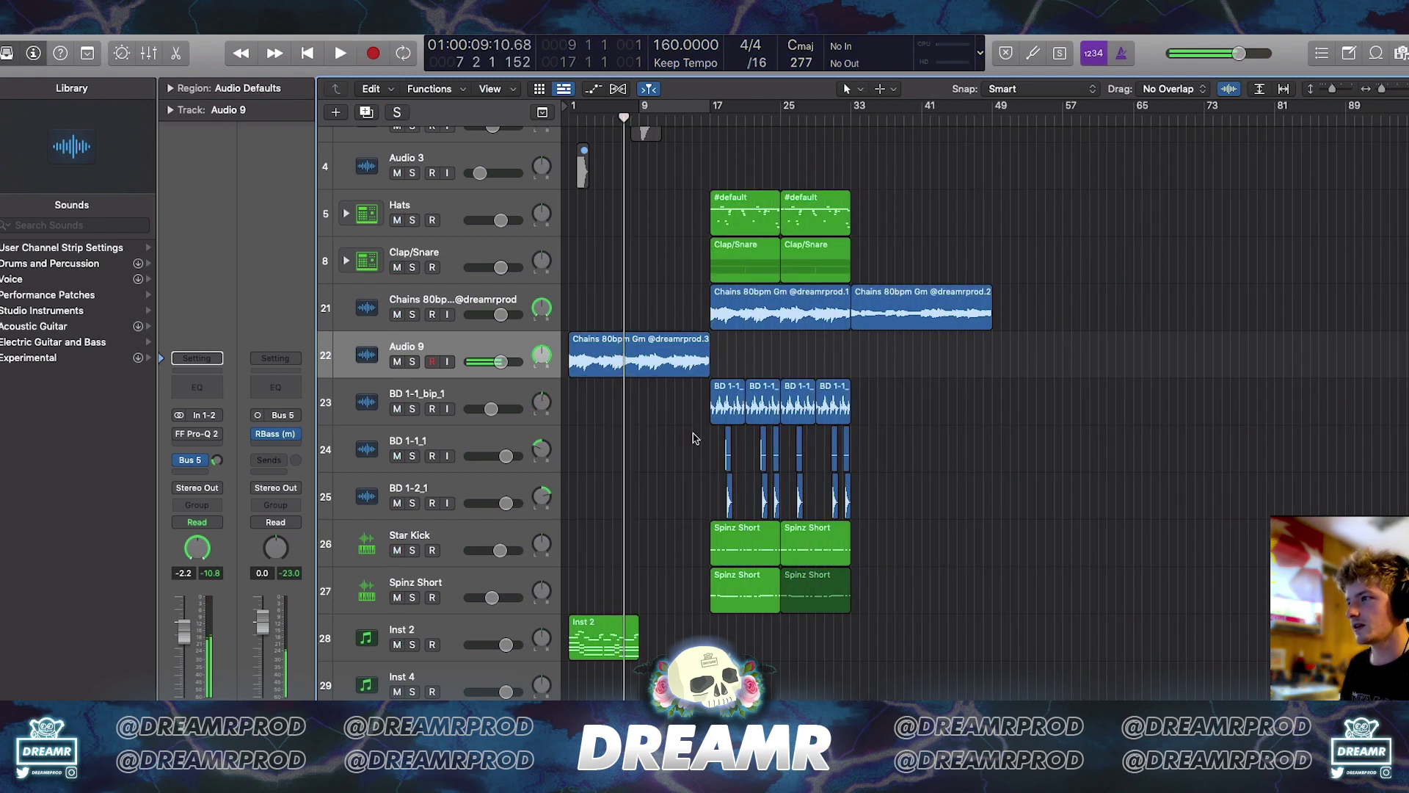
# - Copy the BD percussion regions back to bars 9 through 17, with muted BD 1-1_bip_1 regions in bars 1 through 9
pyautogui.moveTo(689, 406); pyautogui.dragTo(778, 513)
pyautogui.moveTo(725, 403); pyautogui.dragTo(650, 400)
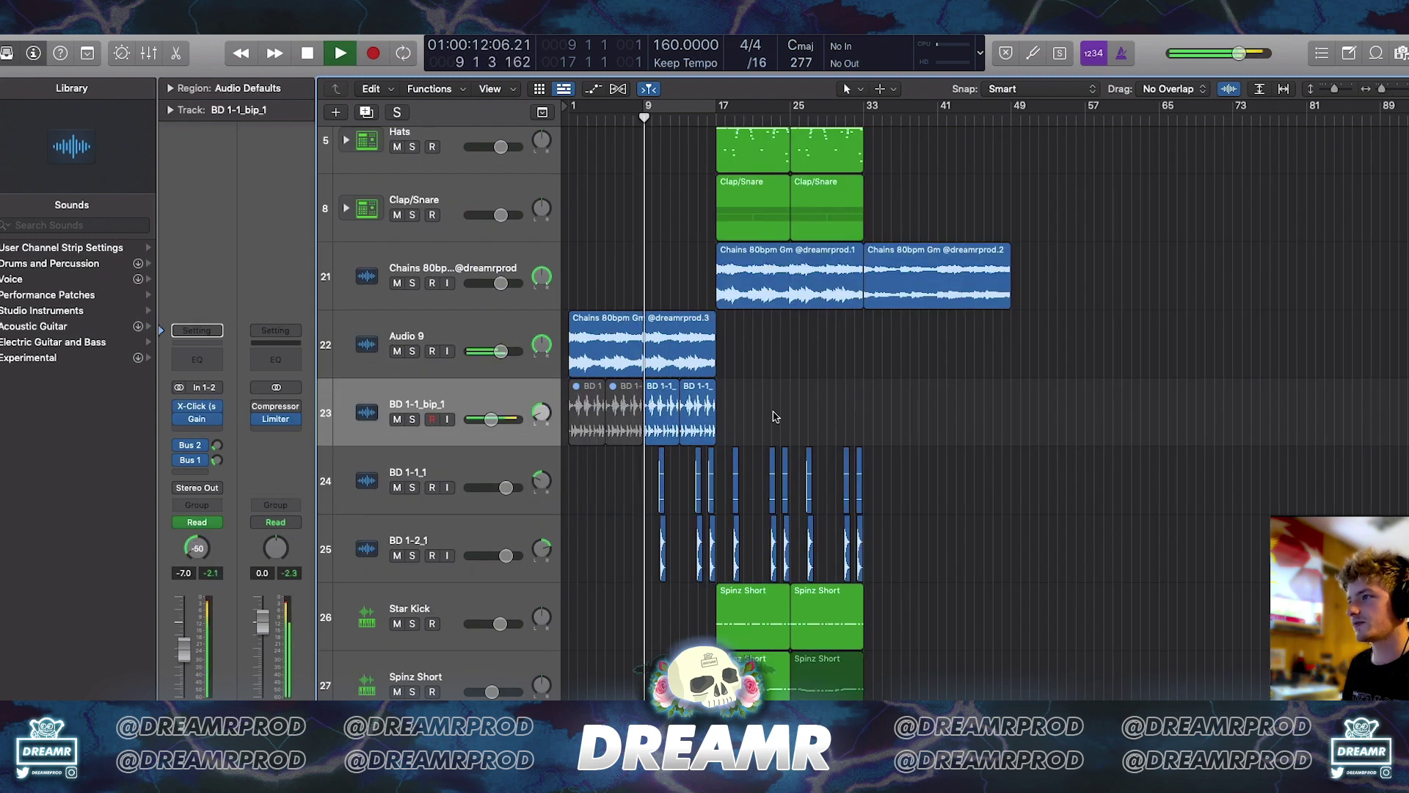
pyautogui.moveTo(774, 411); pyautogui.dragTo(805, 391)
# - Move the guitar loop region starting at bar 33 from the main guitar track down to the Audio 9 track
pyautogui.click(811, 347)
pyautogui.scroll(-3, 929, 392)
pyautogui.moveTo(945, 302); pyautogui.dragTo(947, 356)
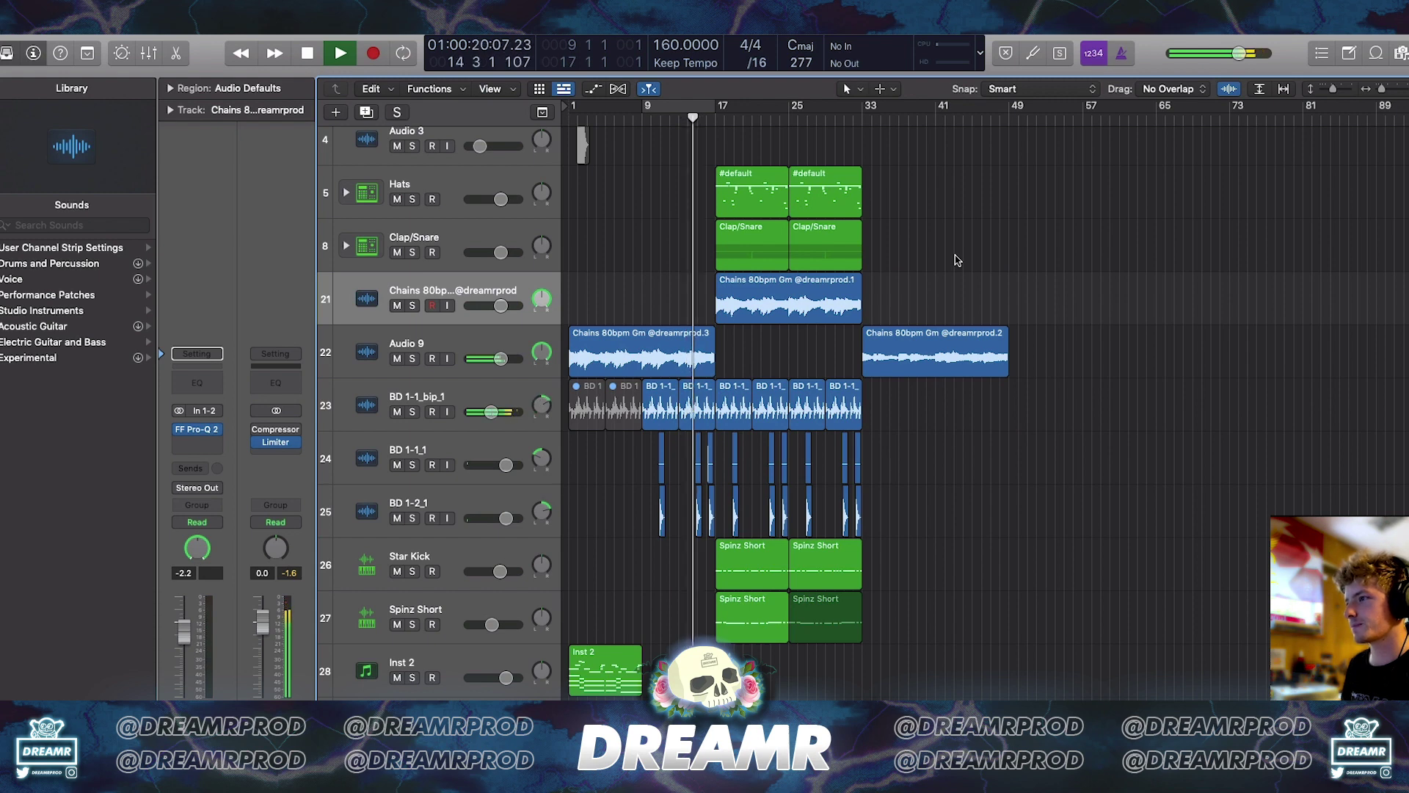
# - Repeat the Star Kick and Spinz Short regions from bars 17 through 33 into bars 33 through 49
pyautogui.scroll(2, 945, 272)
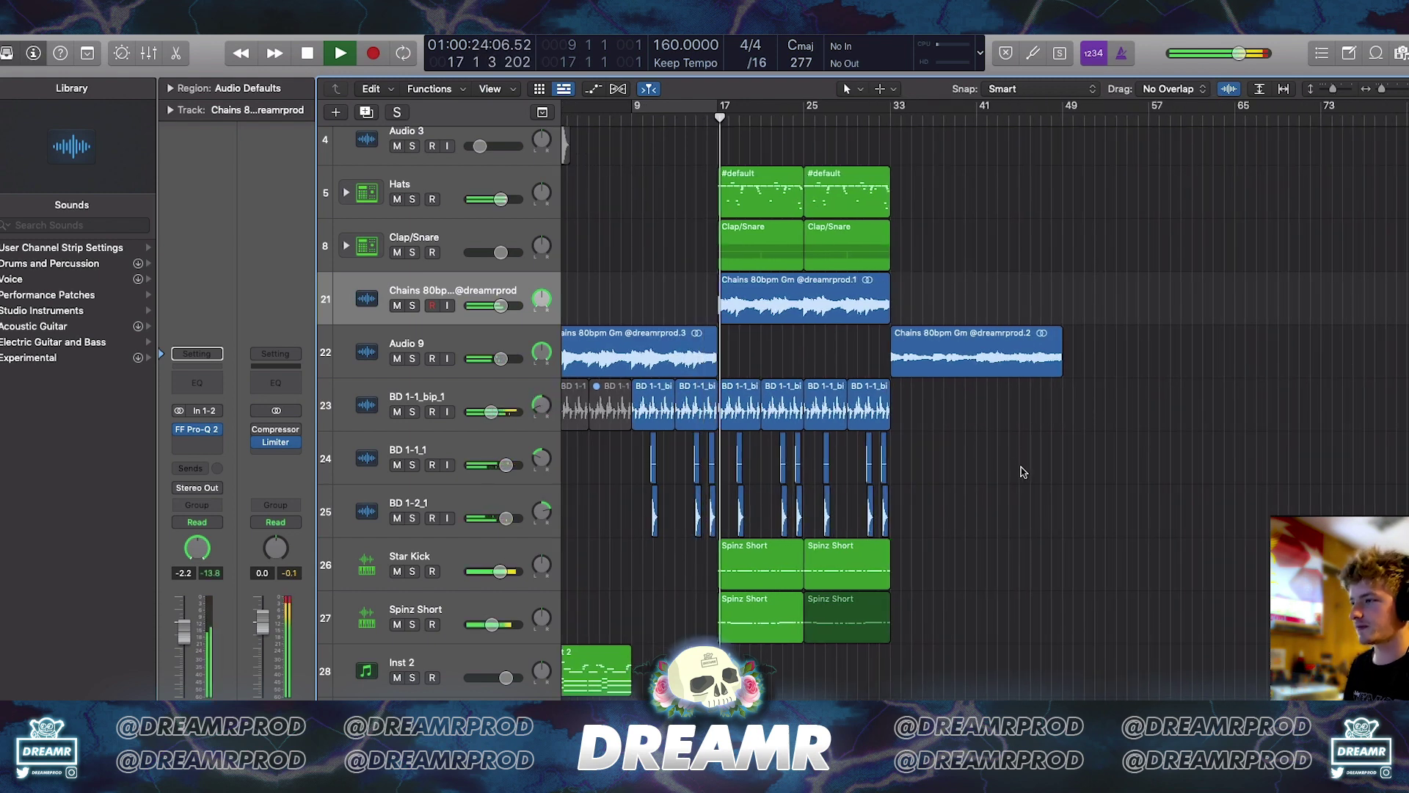
pyautogui.scroll(-2, 1022, 468)
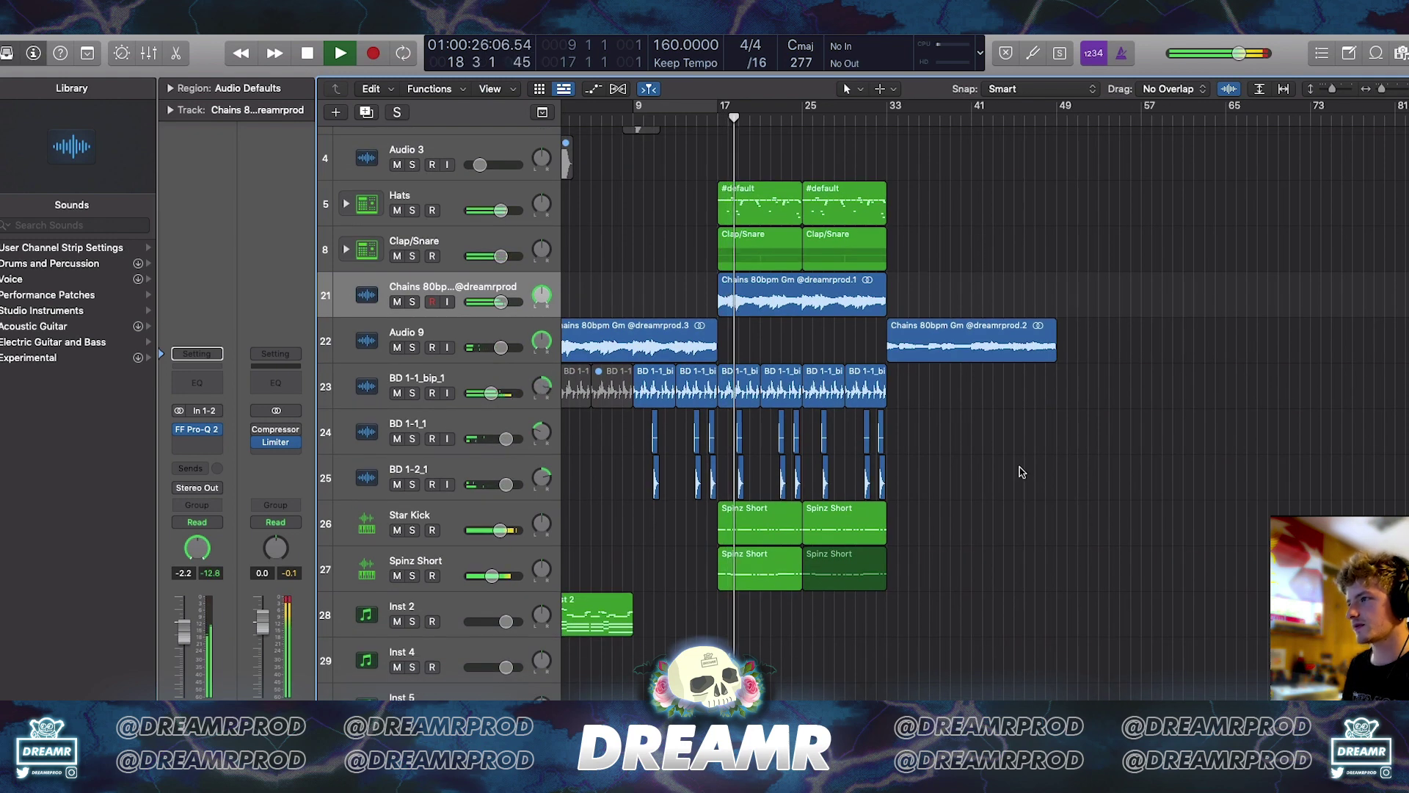
pyautogui.scroll(-3, 985, 494)
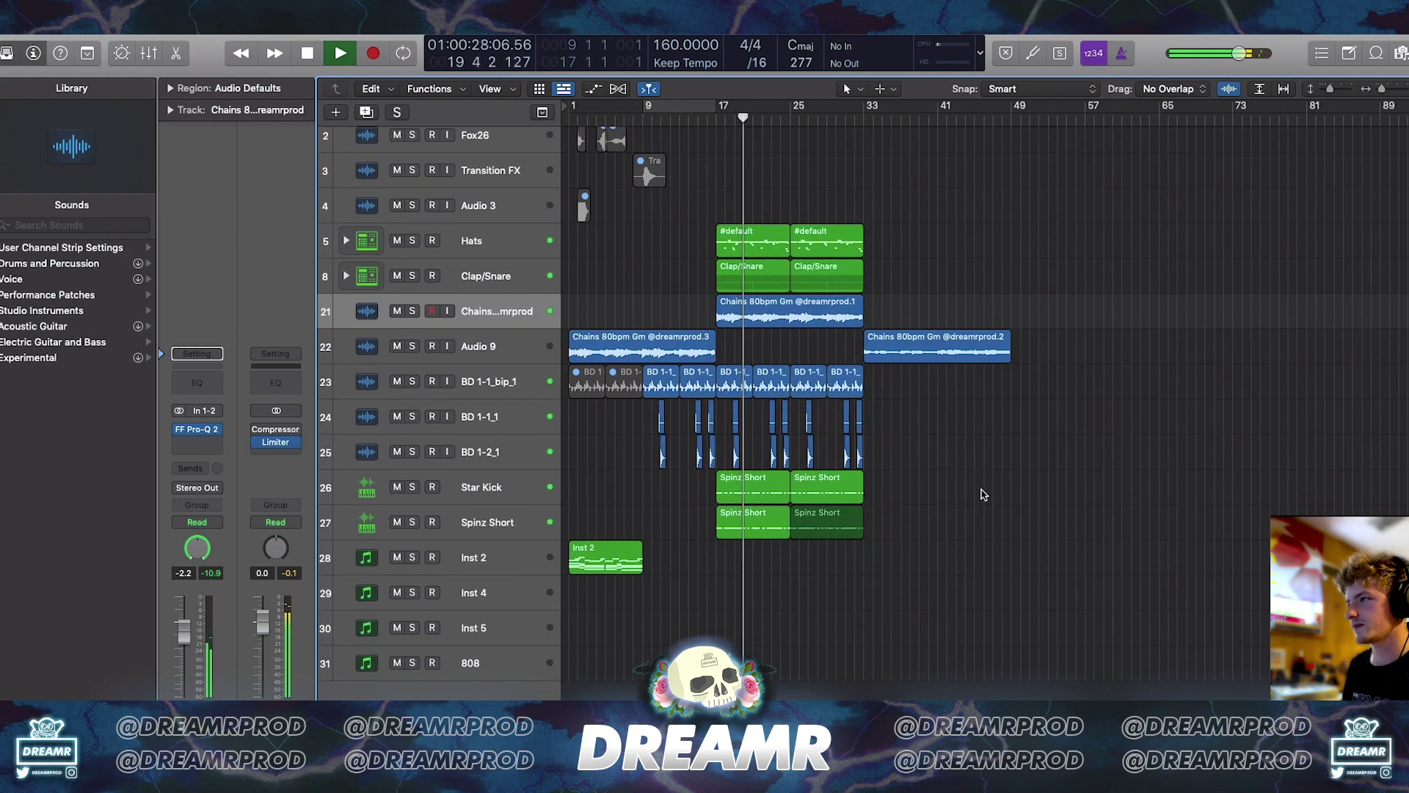
pyautogui.scroll(3, 983, 494)
pyautogui.moveTo(922, 513); pyautogui.dragTo(722, 578)
pyautogui.press('super+r')
# - Repeat the Hats and Clap/Snare regions from bars 17 through 33 into bars 33 through 49
pyautogui.scroll(2, 914, 485)
pyautogui.press('super+Right')
pyautogui.moveTo(959, 193); pyautogui.dragTo(781, 231)
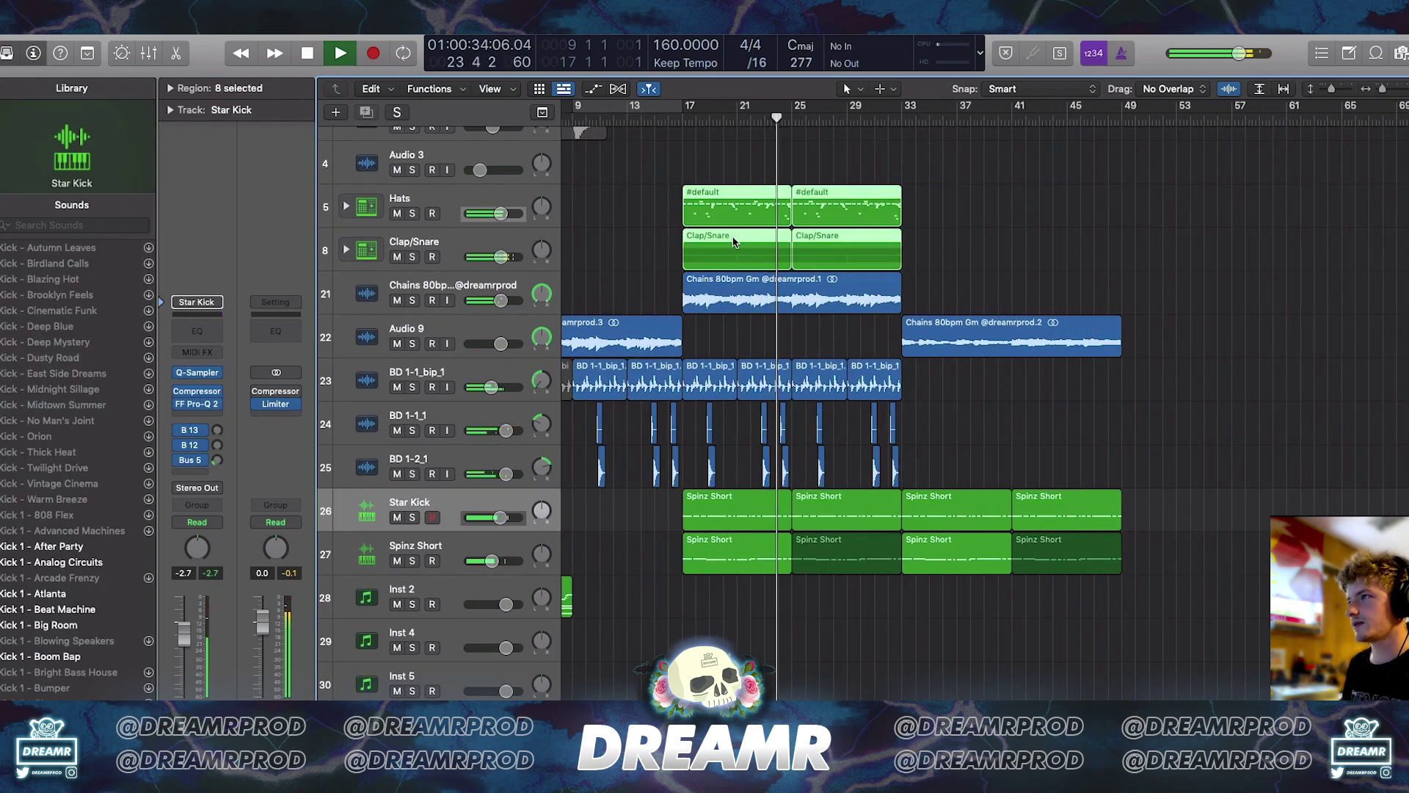
pyautogui.press('super+r')
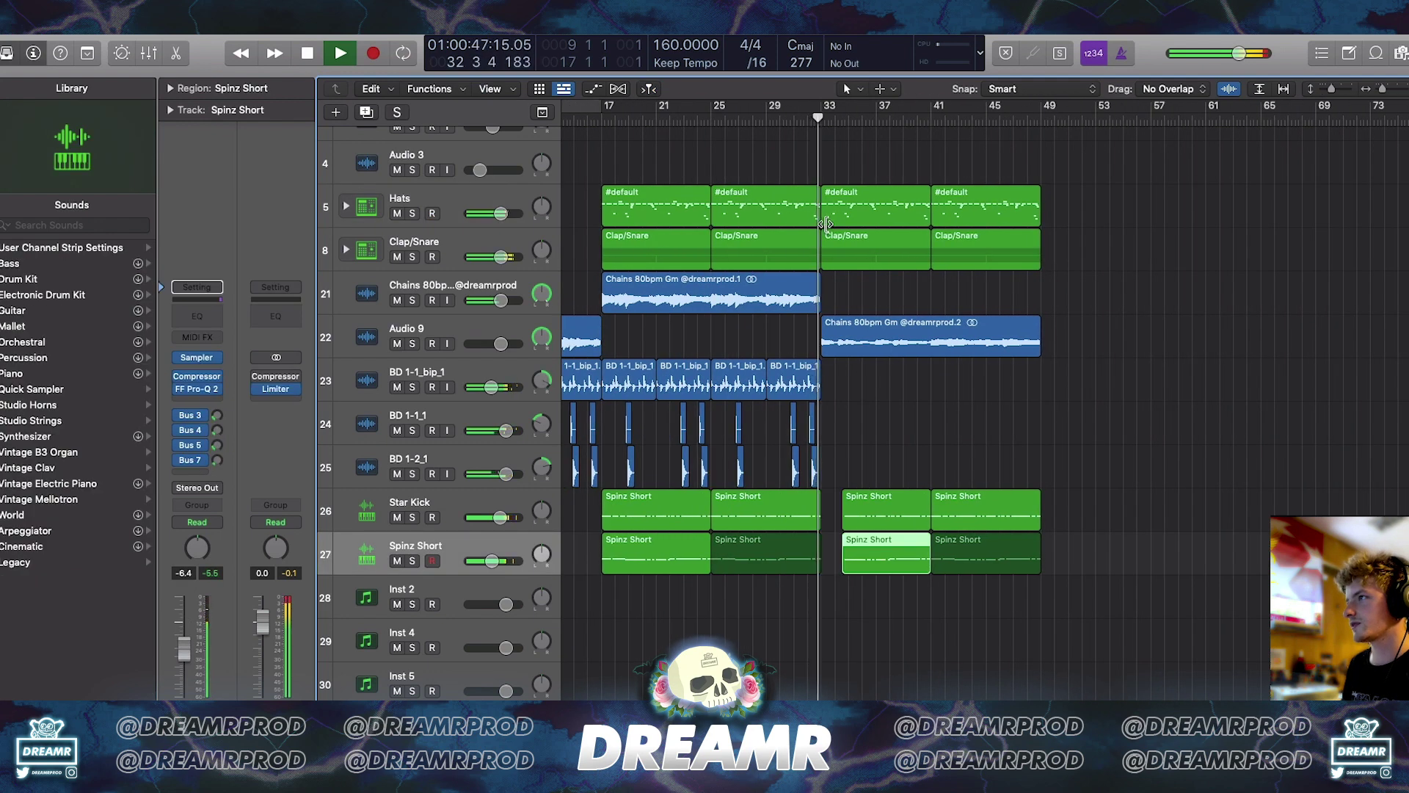
# - Trim the starts of the bar 33 Hats, Clap/Snare, Star Kick and Spinz Short regions to about the middle of bar 34
pyautogui.press('space')
pyautogui.moveTo(822, 220); pyautogui.dragTo(849, 223)
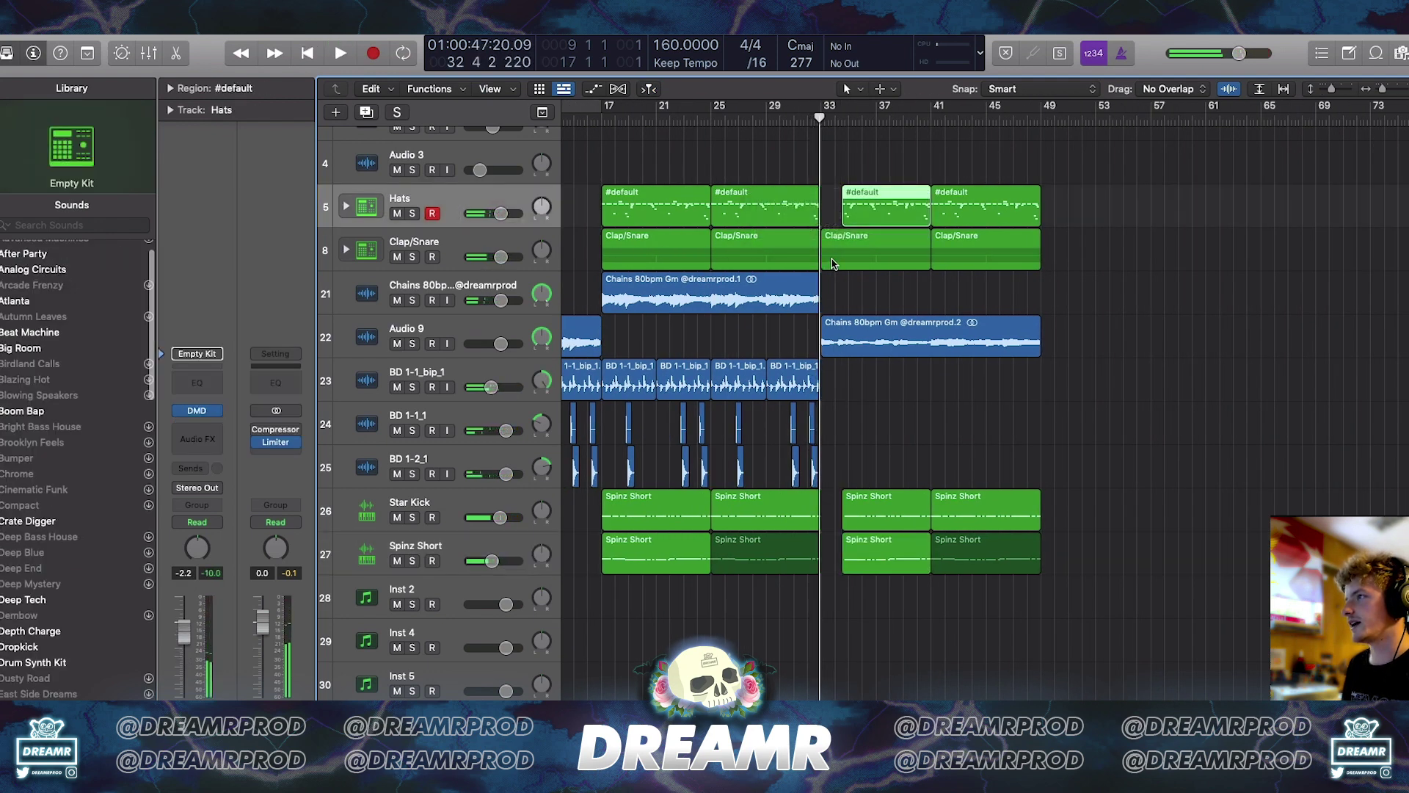
pyautogui.doubleClick(834, 261)
pyautogui.scroll(2, 835, 398)
pyautogui.scroll(2, 834, 397)
pyautogui.moveTo(827, 350); pyautogui.dragTo(870, 350)
pyautogui.moveTo(827, 307); pyautogui.dragTo(870, 307)
pyautogui.press('a')
pyautogui.press('a')
pyautogui.click(347, 252)
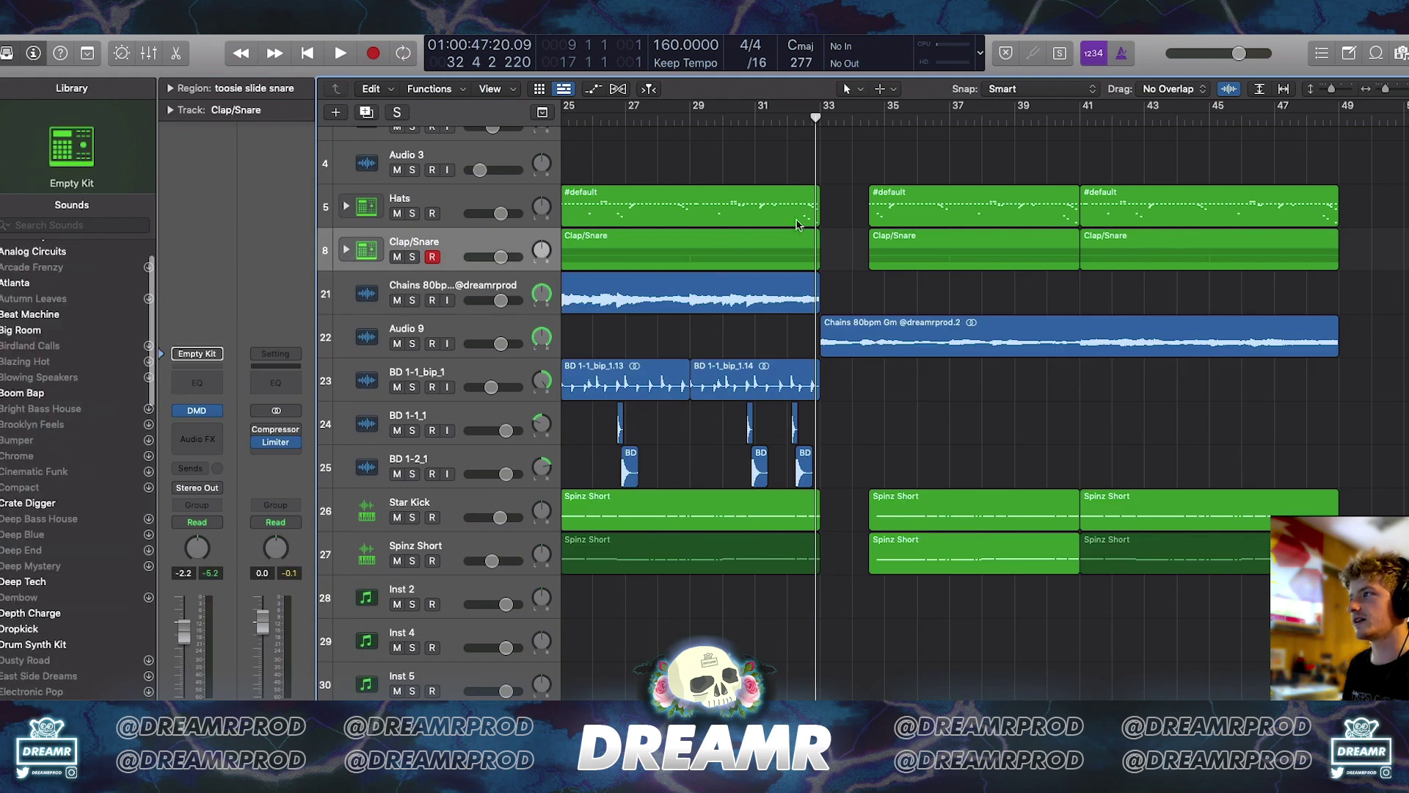
# - Copy the BD percussion regions from bars 25 through 33 to bars 41 through 49 during playback
pyautogui.press('space')
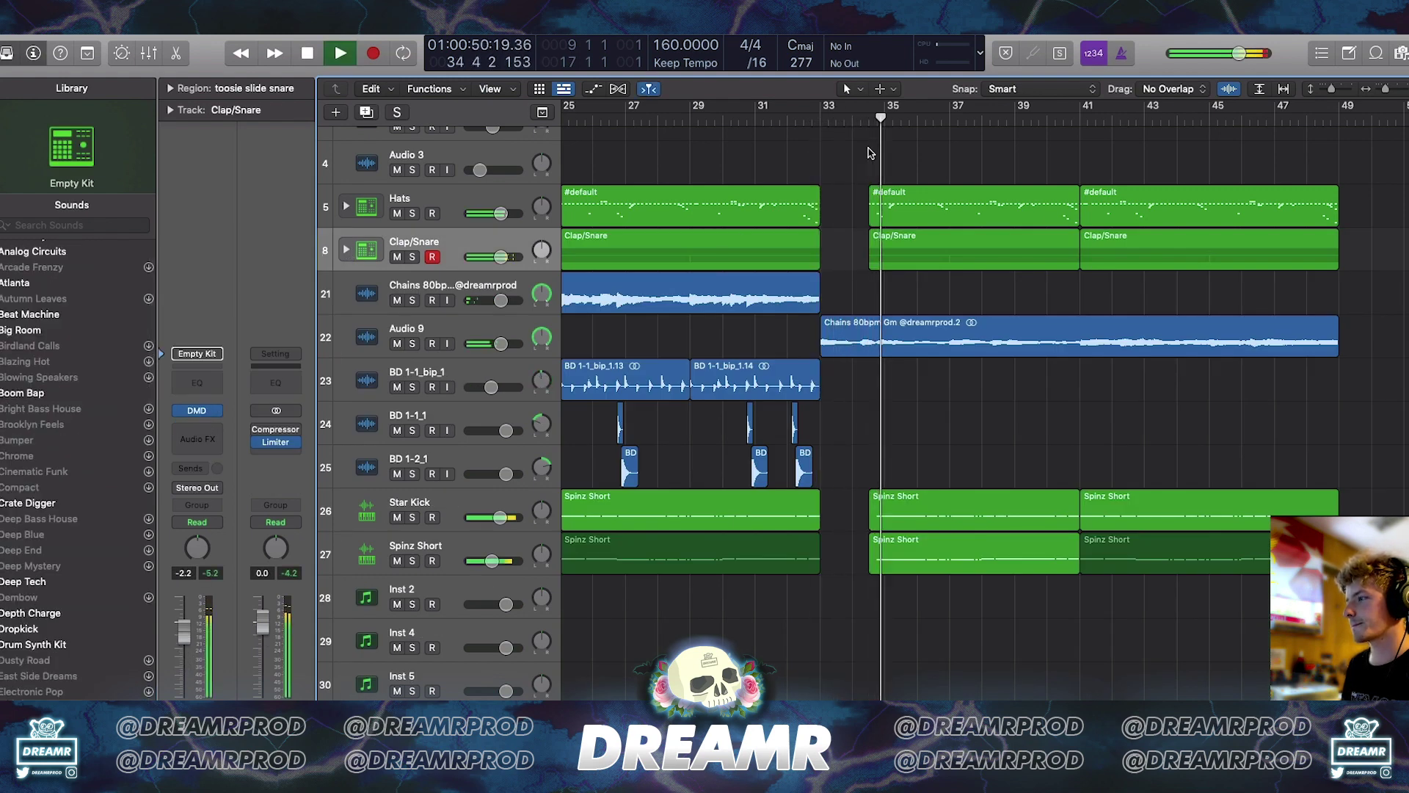
pyautogui.keyDown('ctrl'); pyautogui.keyDown('alt'); pyautogui.click(870, 150); pyautogui.keyUp('alt'); pyautogui.keyUp('ctrl')
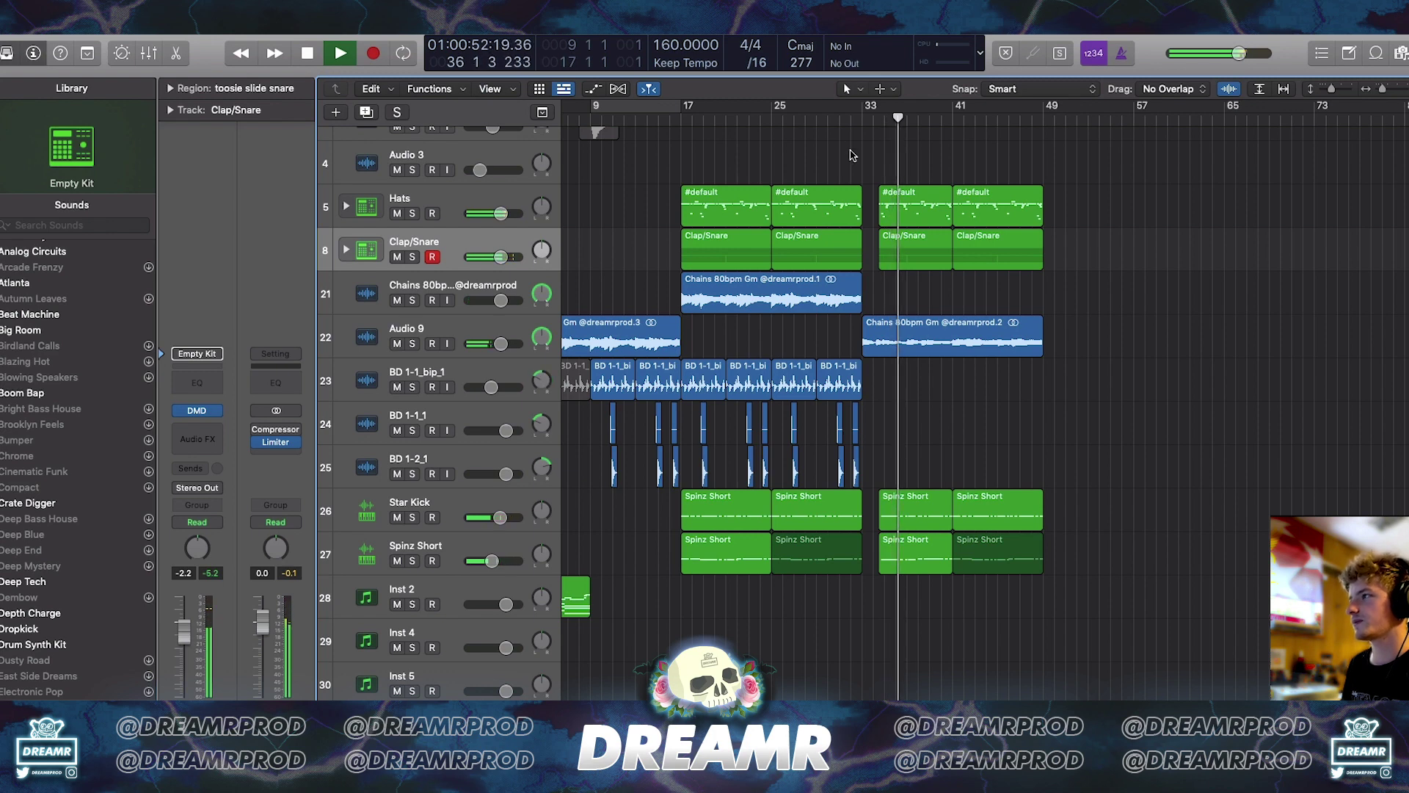
pyautogui.moveTo(882, 389); pyautogui.dragTo(792, 464)
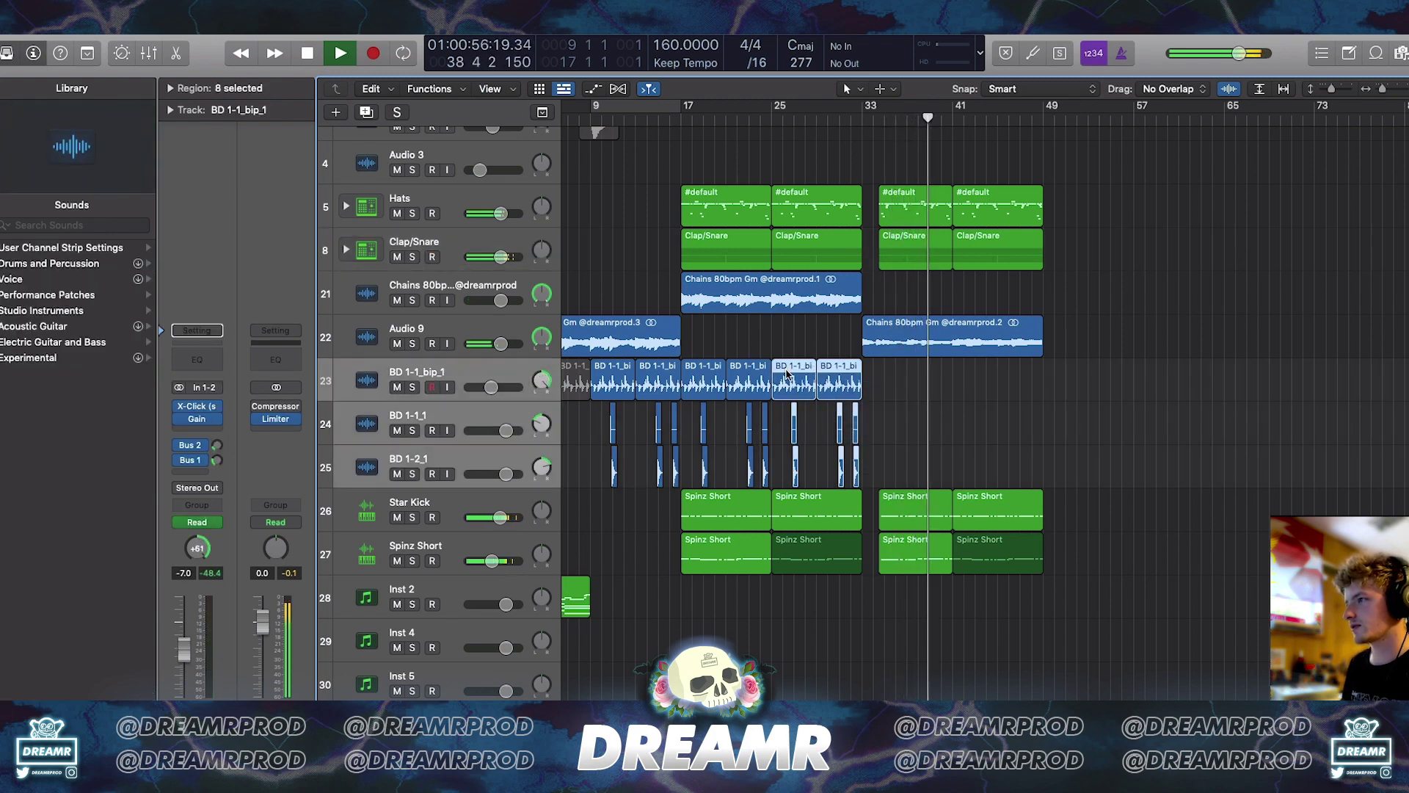
pyautogui.moveTo(790, 378); pyautogui.dragTo(964, 377)
pyautogui.click(923, 391)
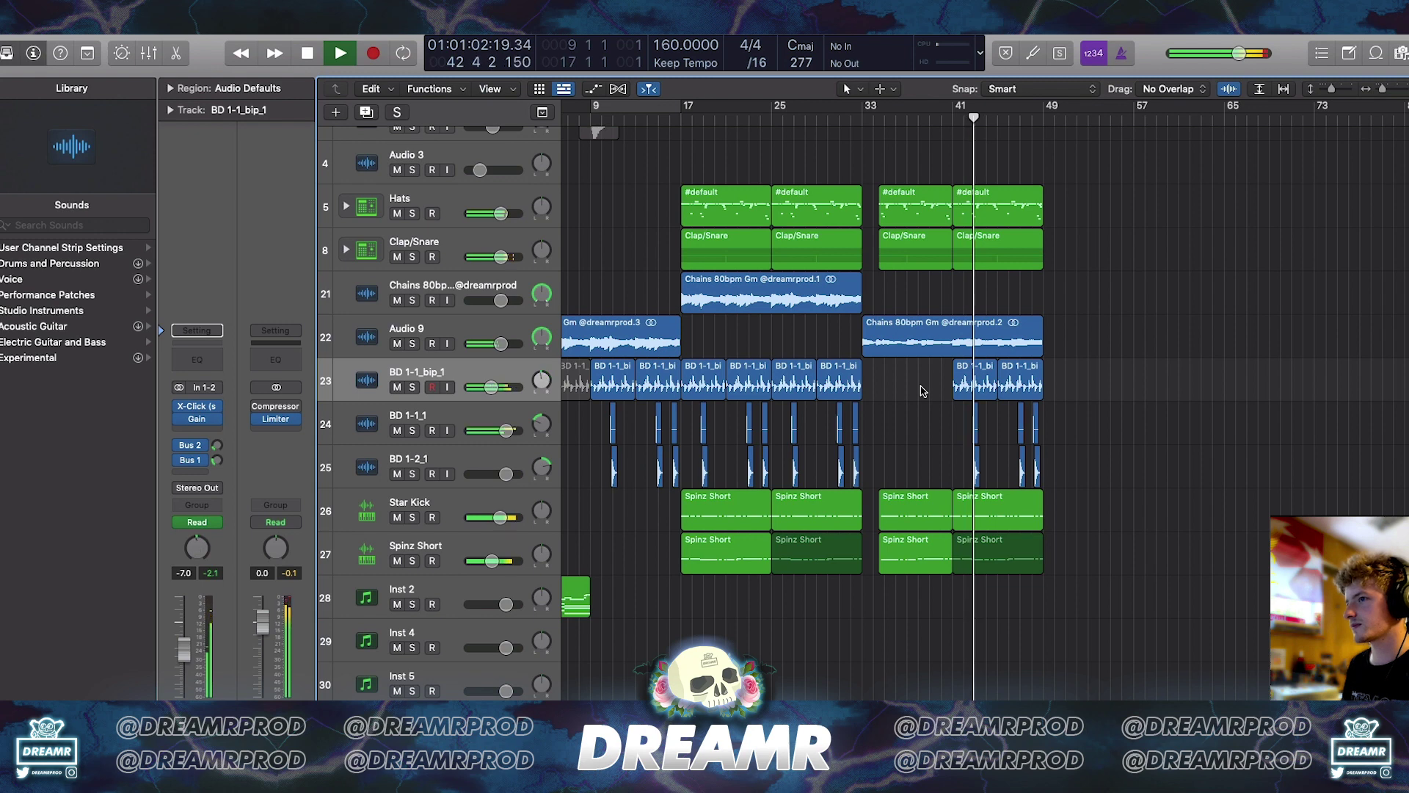
# - Fill bars 33 through 49 of the main guitar track with guitar loop regions and place an Audio 9 loop at bars 49 through 65
pyautogui.hscroll(3, 922, 390)
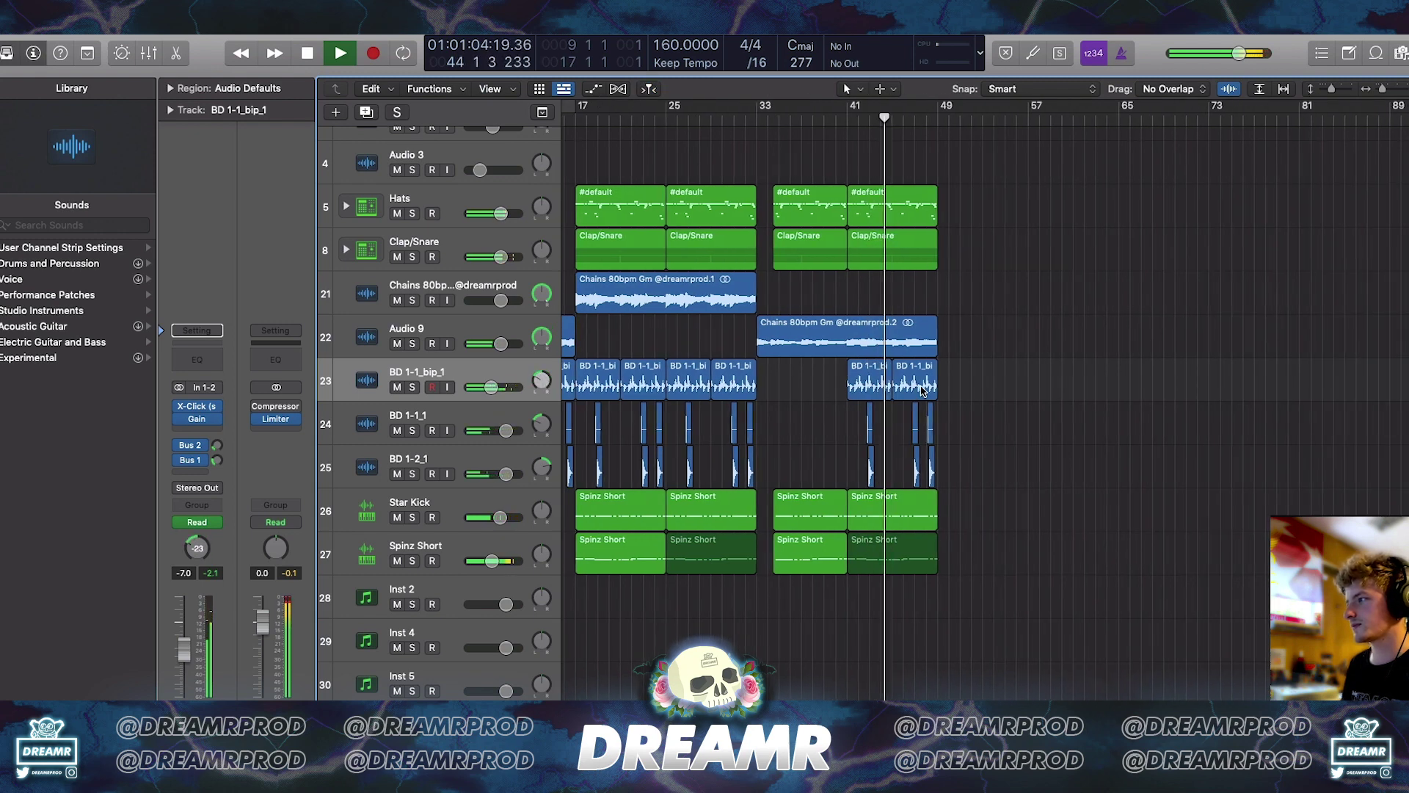
pyautogui.scroll(-3, 947, 384)
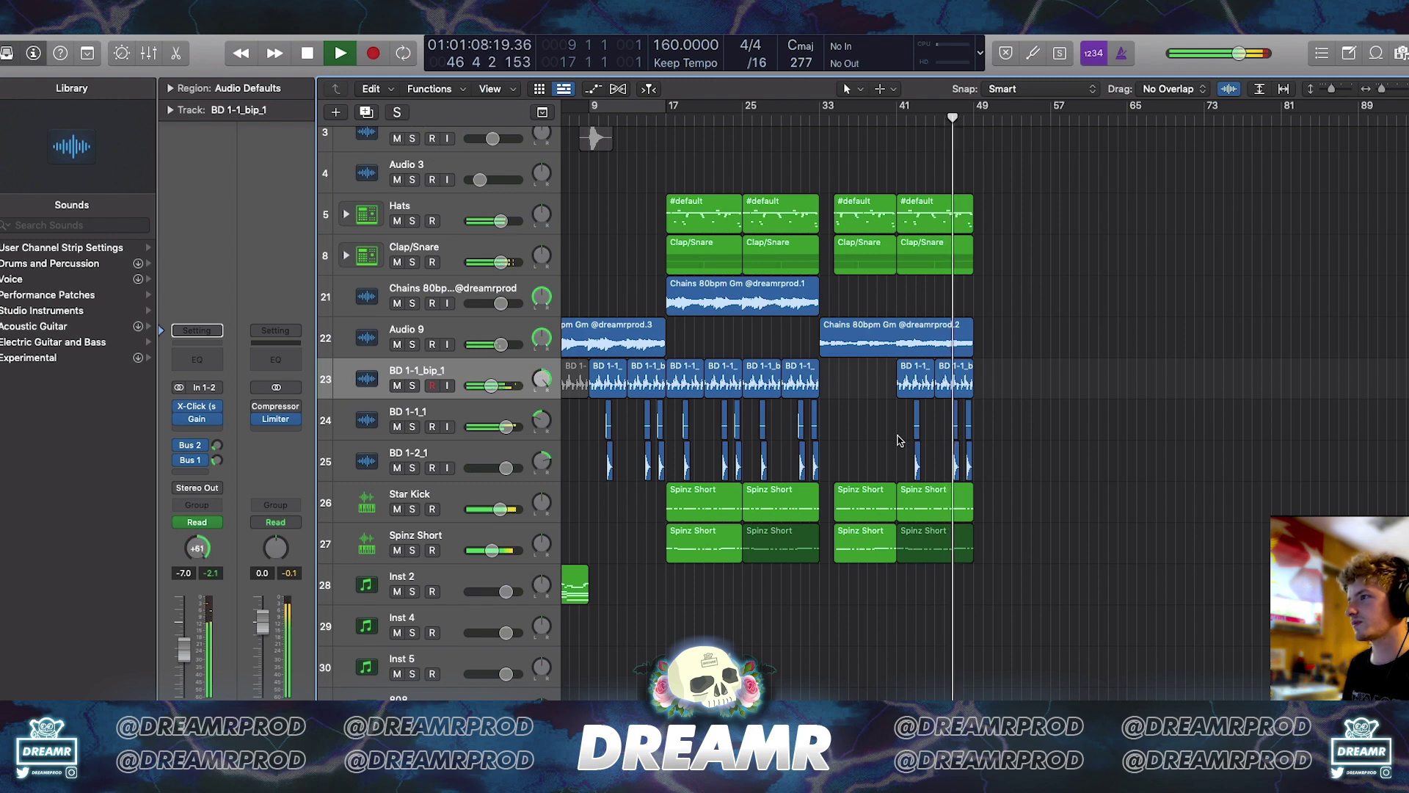
pyautogui.hscroll(-2, 900, 440)
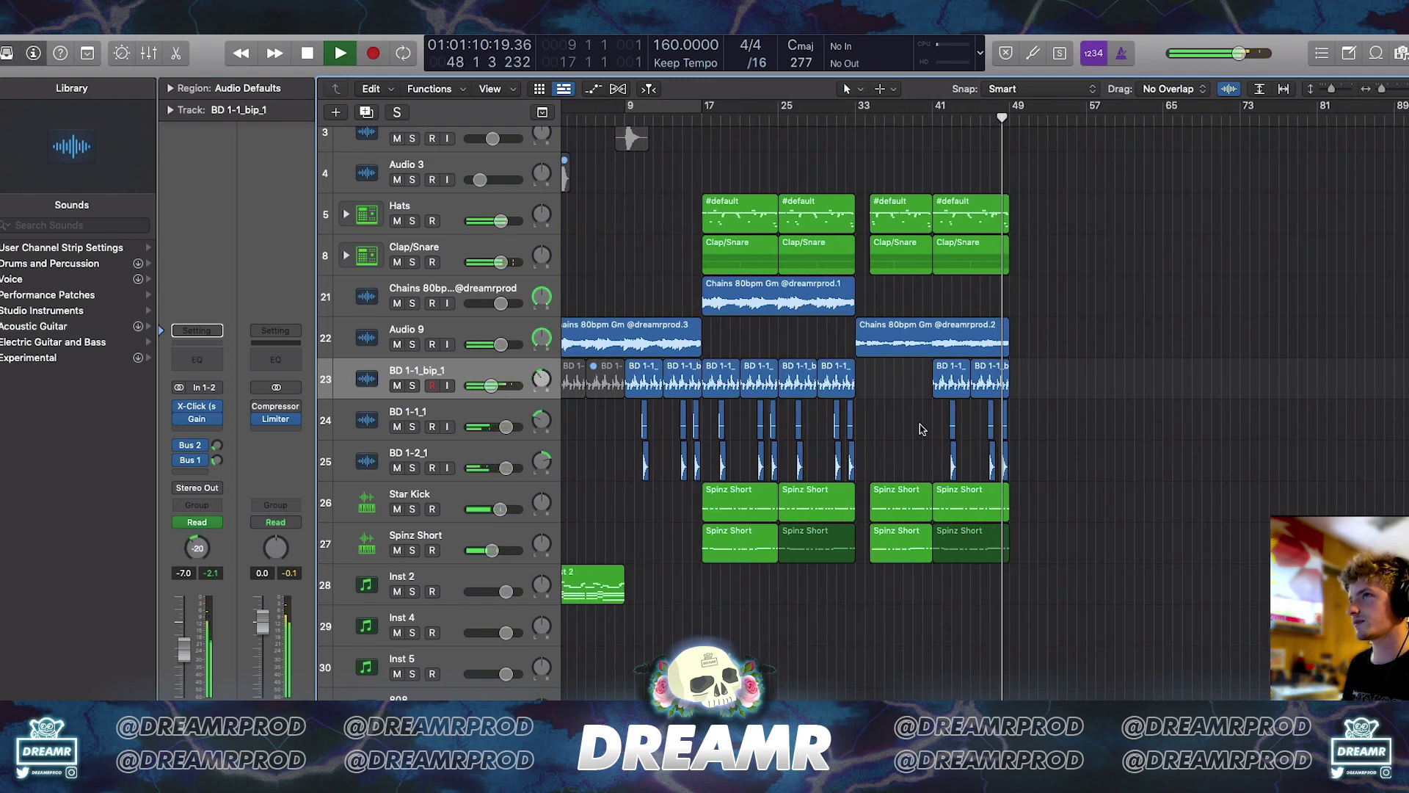
pyautogui.scroll(-2, 921, 425)
pyautogui.press('space')
pyautogui.click(844, 119)
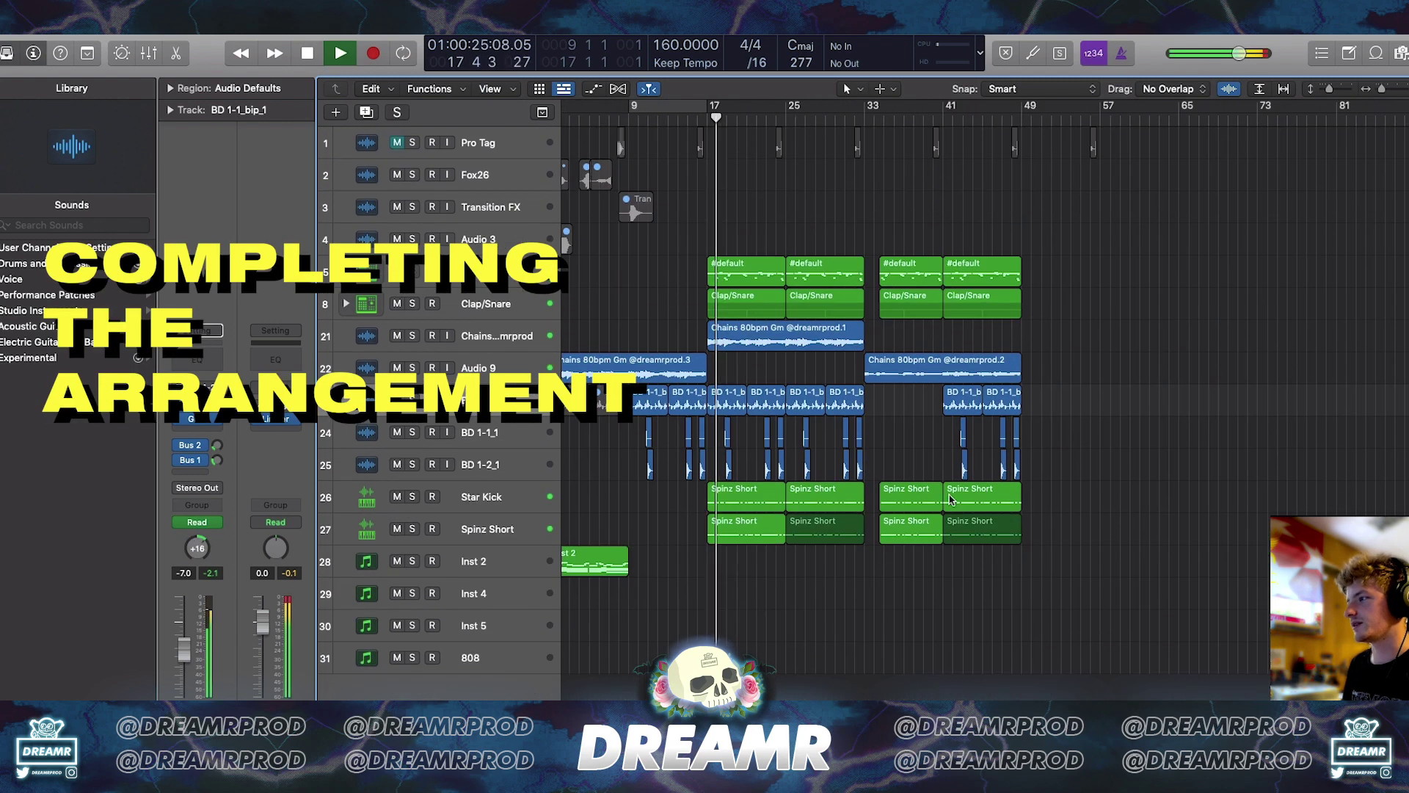
pyautogui.press('space')
pyautogui.moveTo(795, 340); pyautogui.dragTo(705, 340)
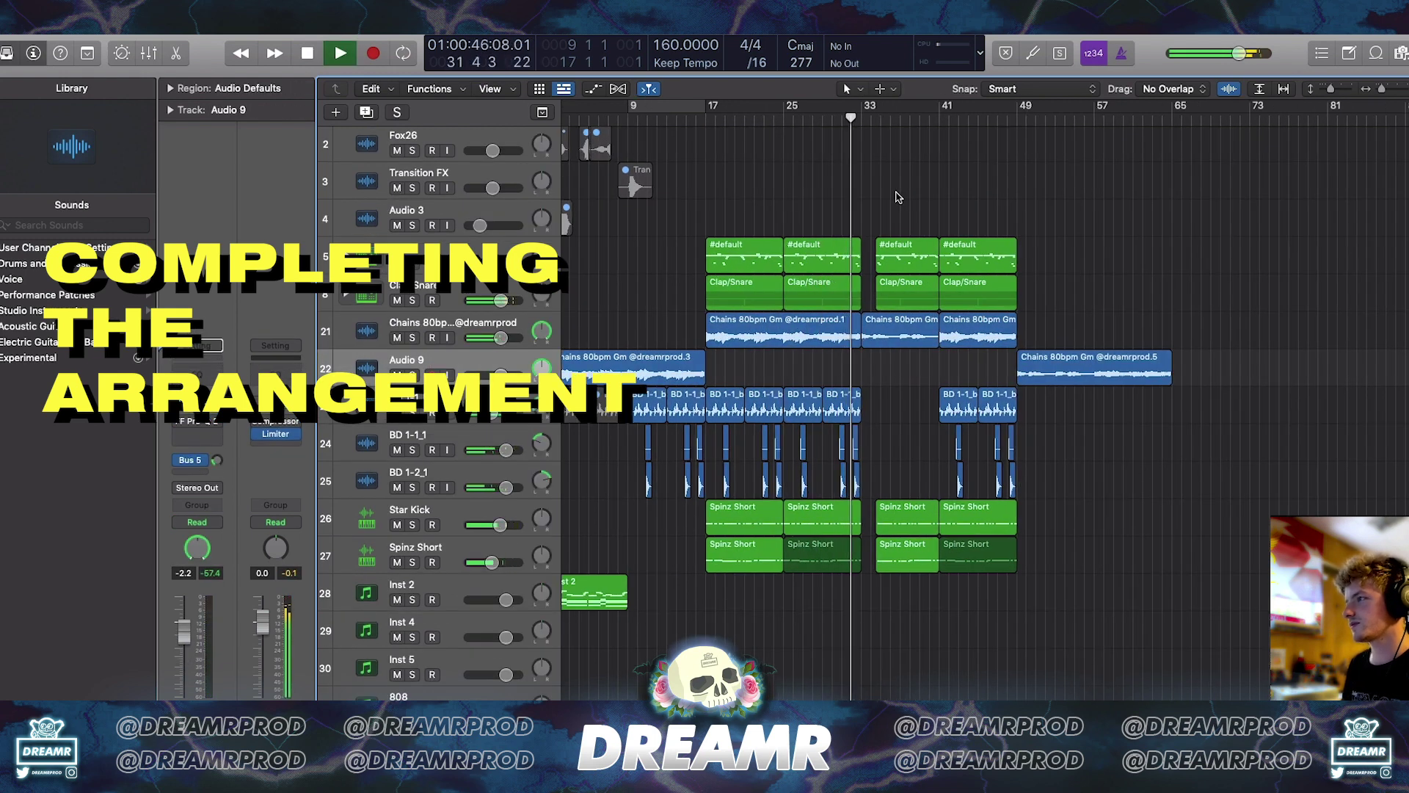
# - Trim the ends of the last Star Kick, Spinz Short, Hats and Clap/Snare regions back from bar 49 to about bar 48
pyautogui.press('super+Right')
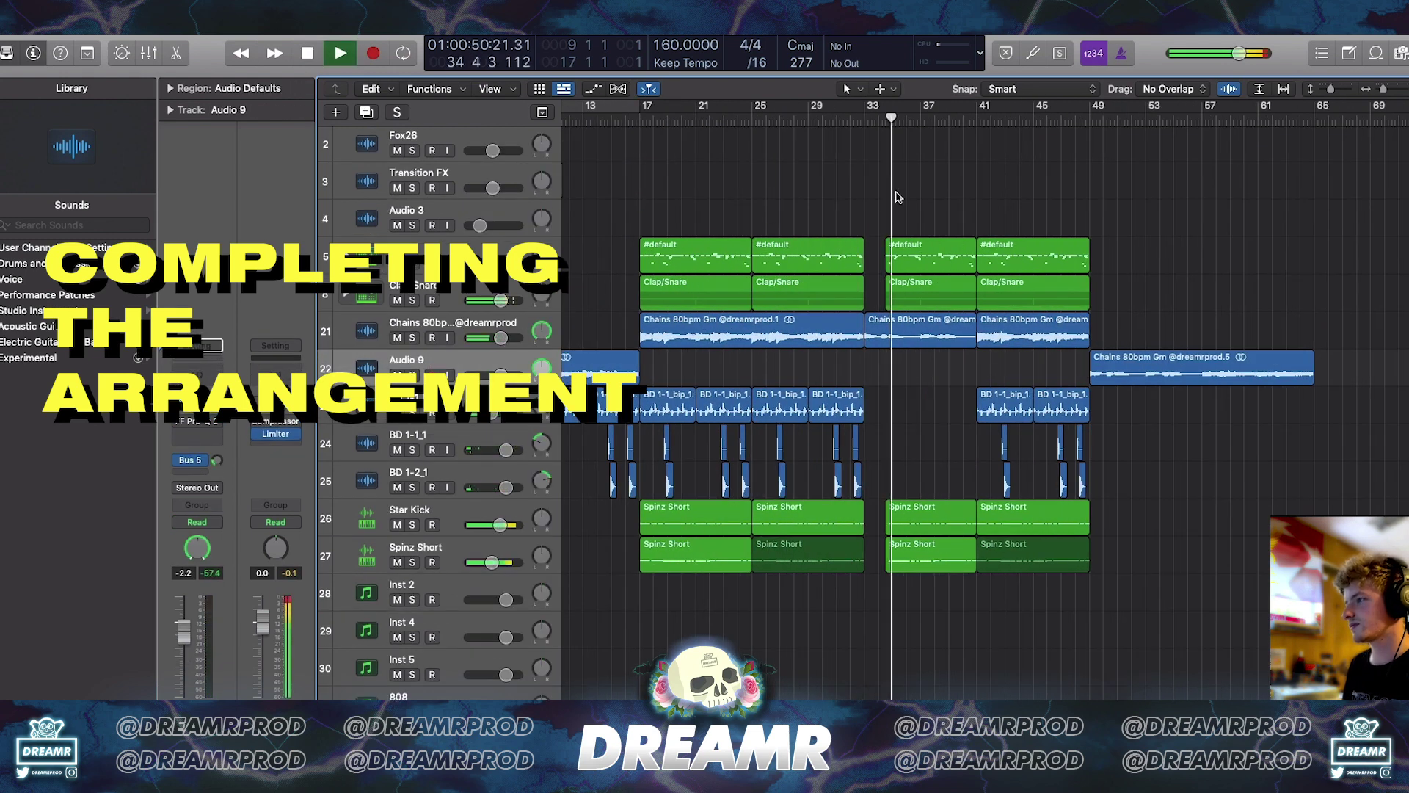
pyautogui.moveTo(1087, 530); pyautogui.dragTo(1073, 567)
pyautogui.scroll(1, 1080, 440)
pyautogui.moveTo(1087, 286); pyautogui.dragTo(1073, 321)
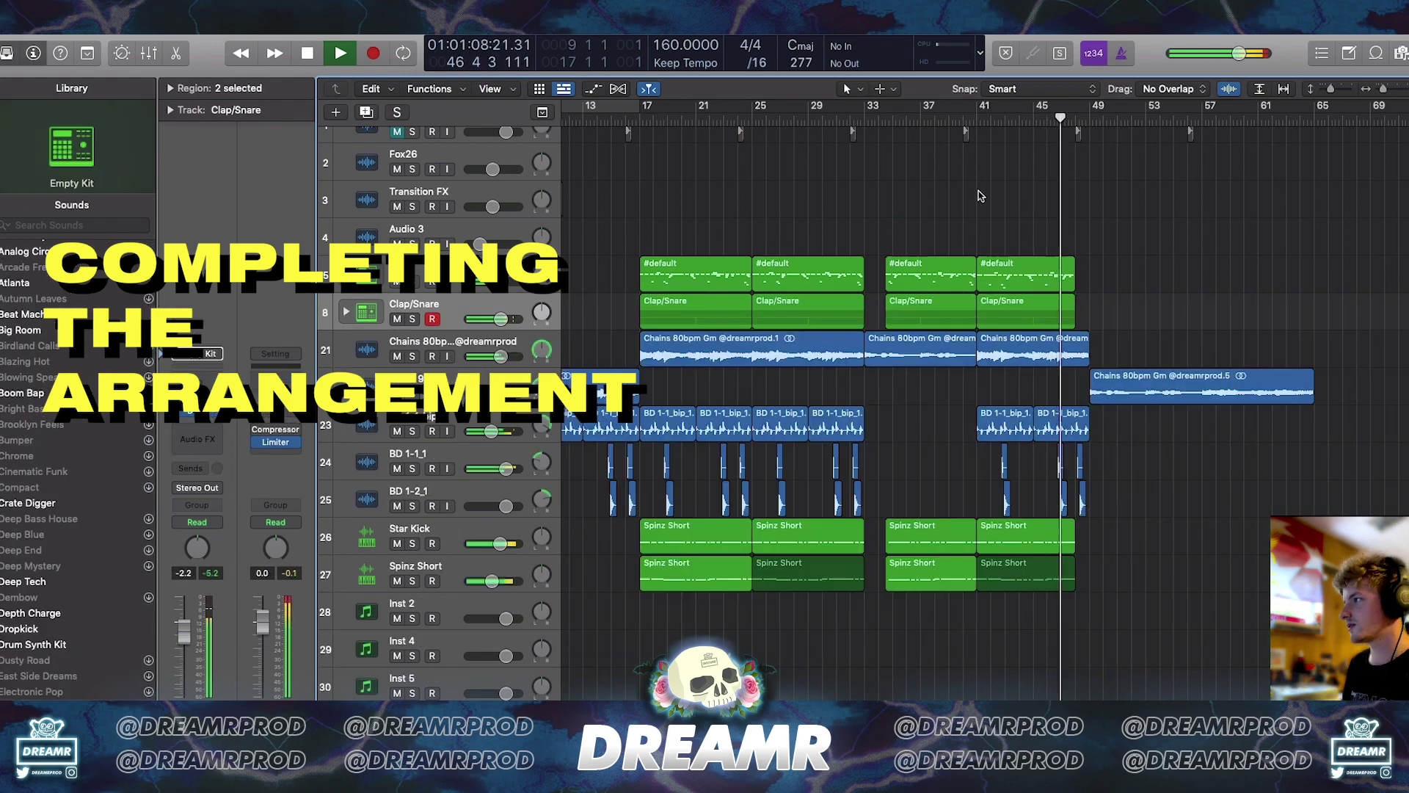
# - Copy the BD percussion regions from bars 41 through 49 to bars 57 through 65
pyautogui.press('super+Right')
pyautogui.moveTo(1061, 510); pyautogui.dragTo(914, 422)
pyautogui.moveTo(919, 420); pyautogui.dragTo(1221, 420)
# - Set the cycle range from bar 17 to bar 65 and play the arrangement from bar 17
pyautogui.press('super+Left')
pyautogui.press('super+Left')
pyautogui.moveTo(727, 106); pyautogui.dragTo(1205, 106)
pyautogui.click(1088, 219)
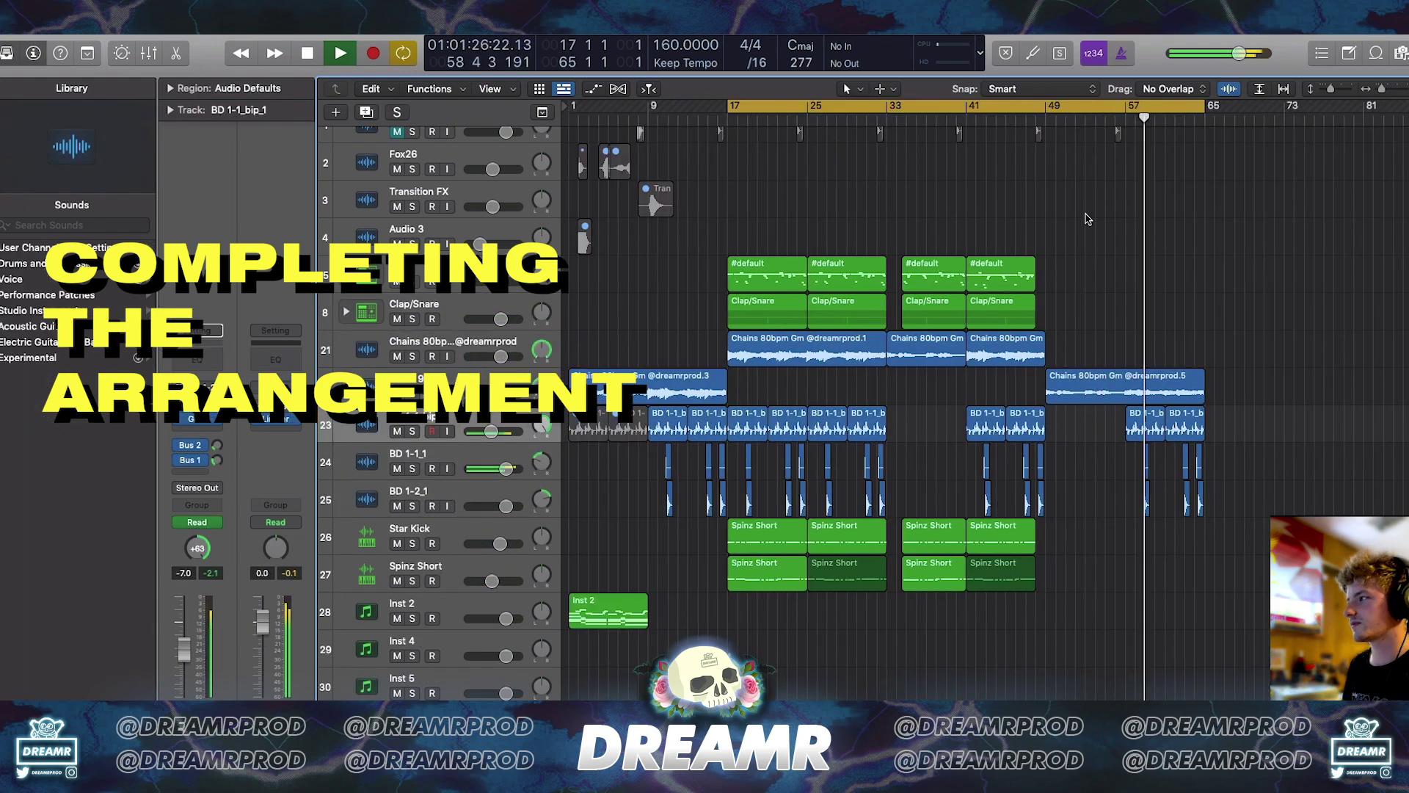
pyautogui.press('a')
pyautogui.press('space')
pyautogui.press('a')
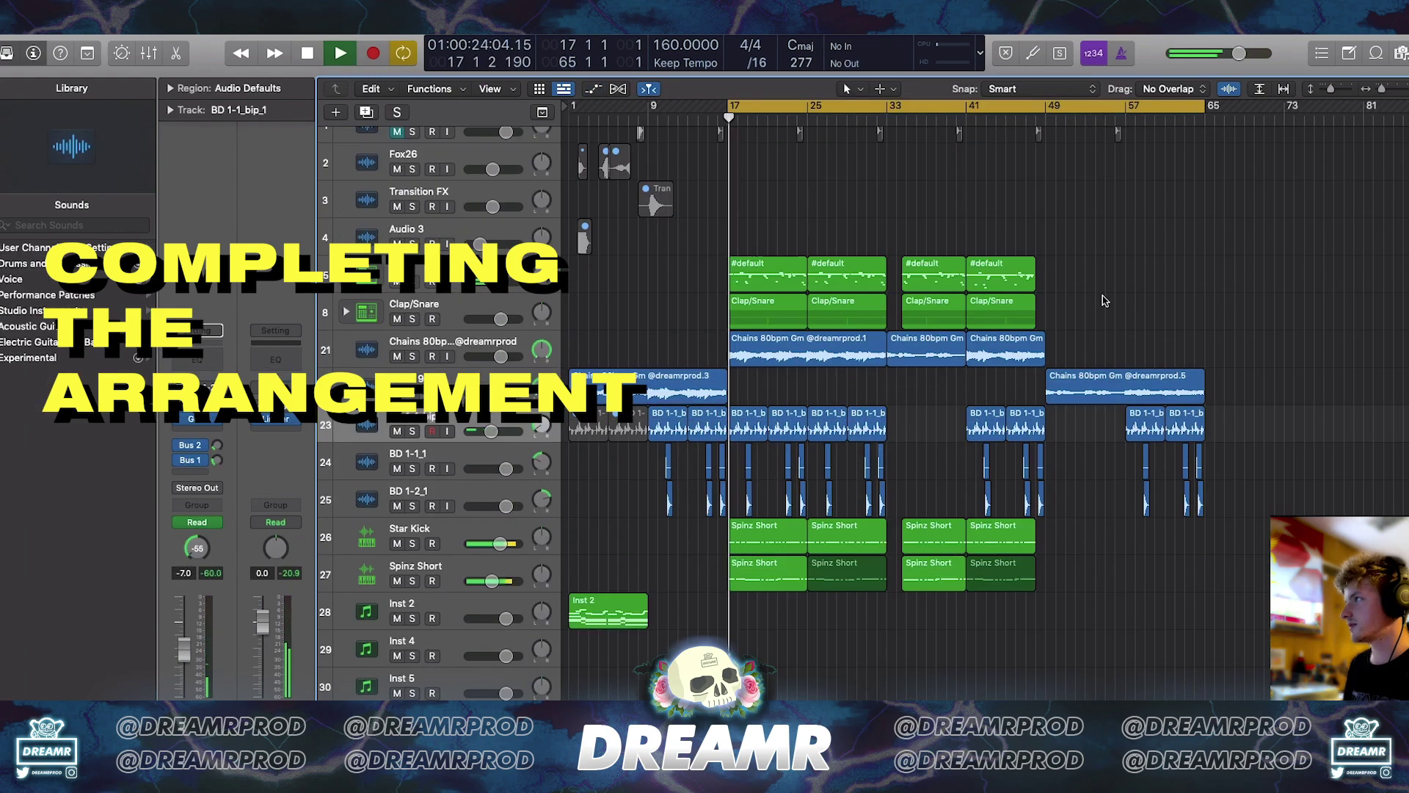
pyautogui.scroll(5, 1072, 274)
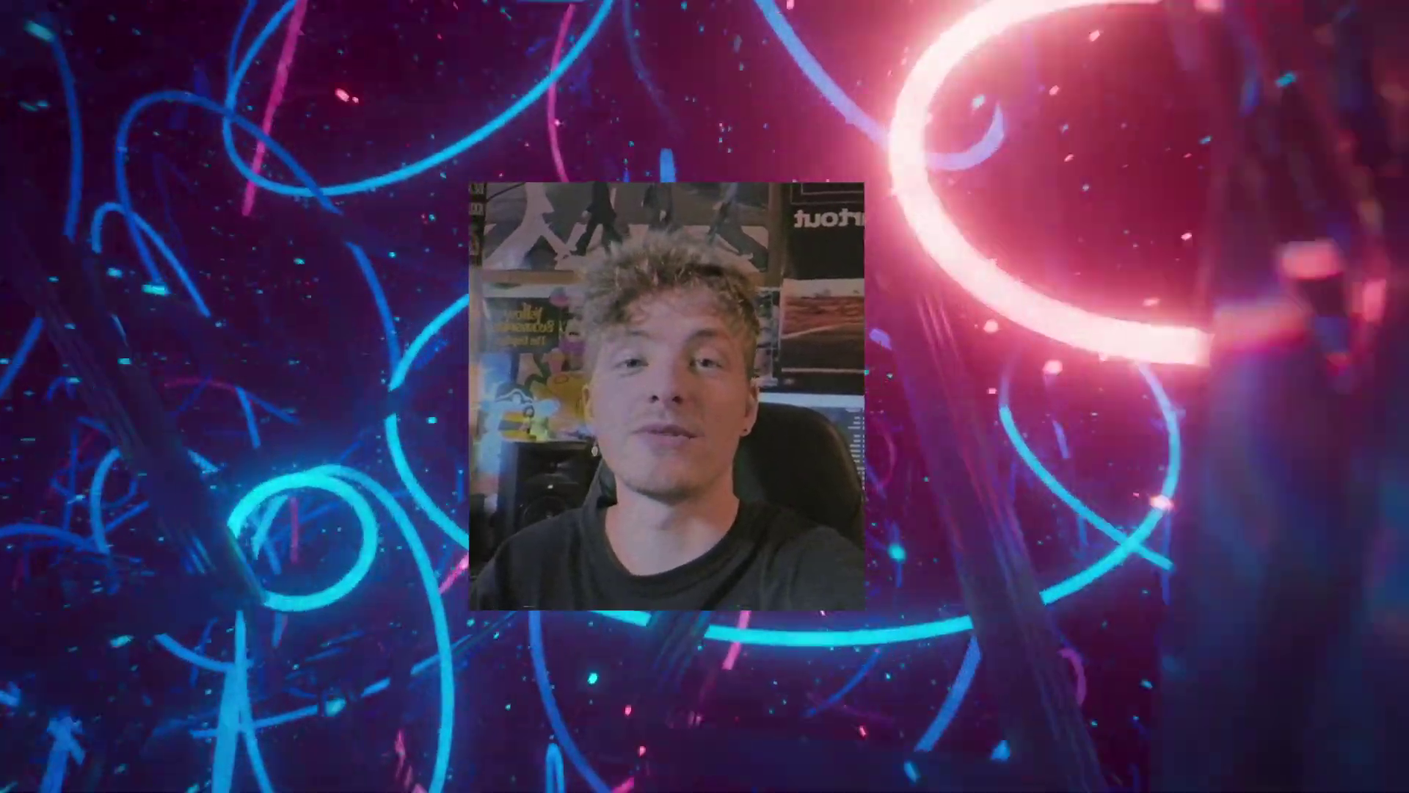